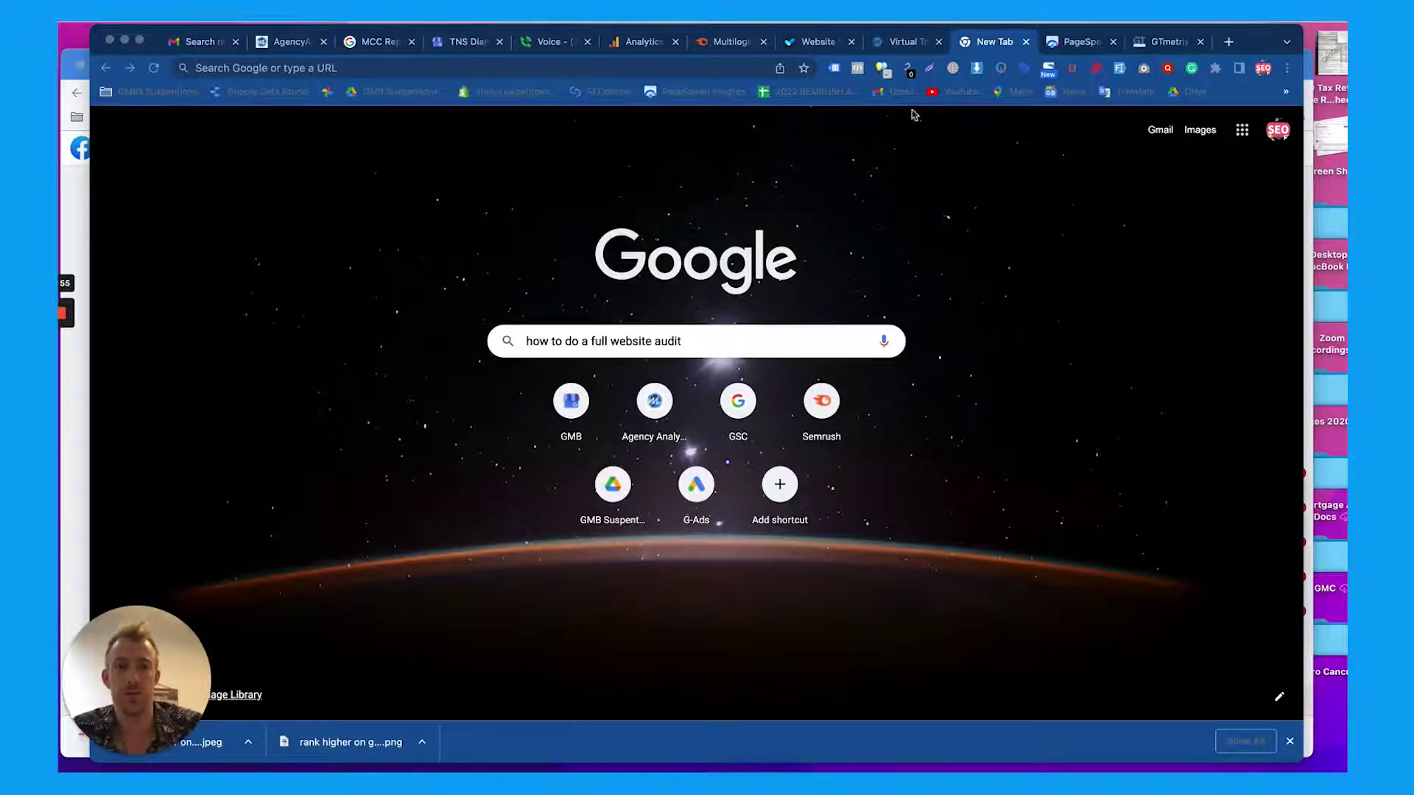
pyautogui.click(902, 44)
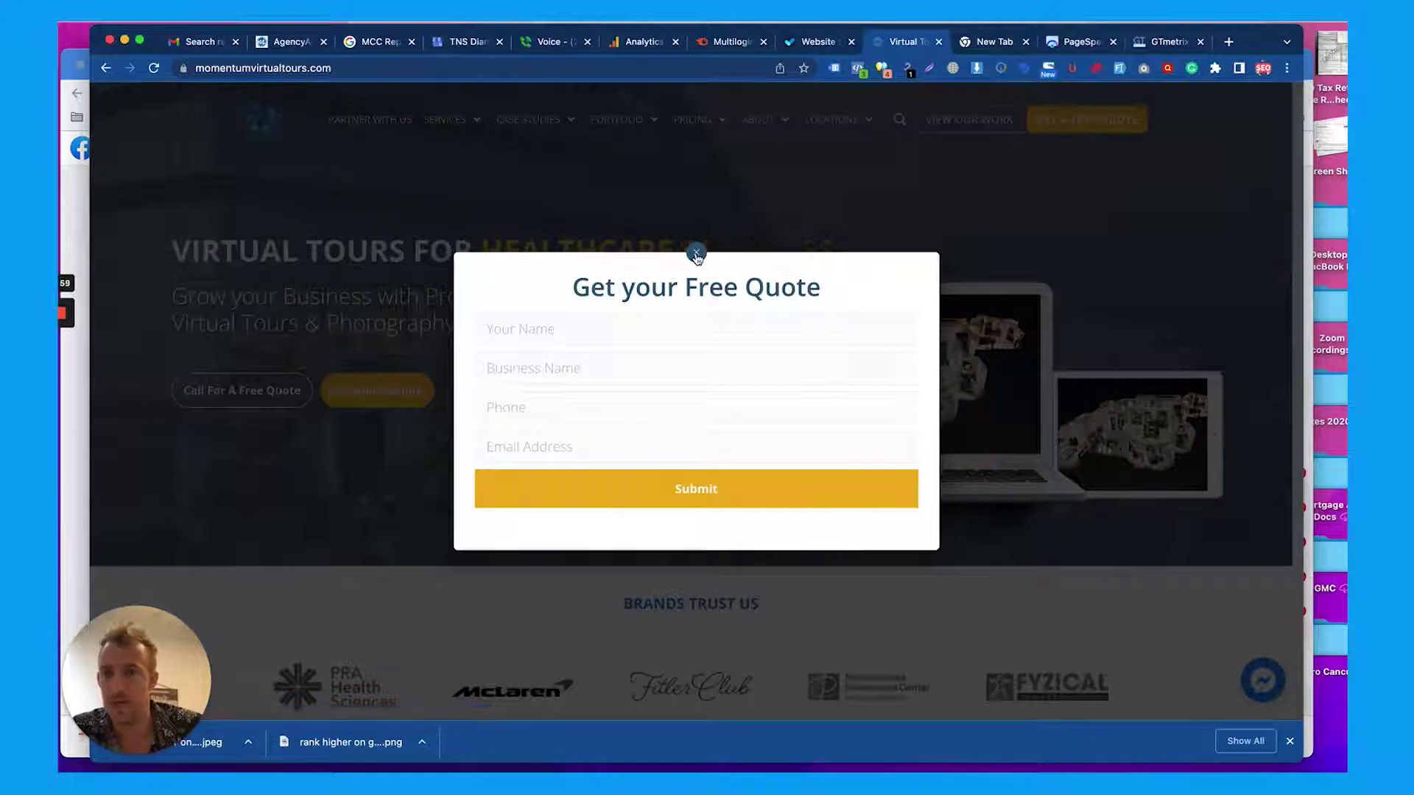
pyautogui.press('super+r')
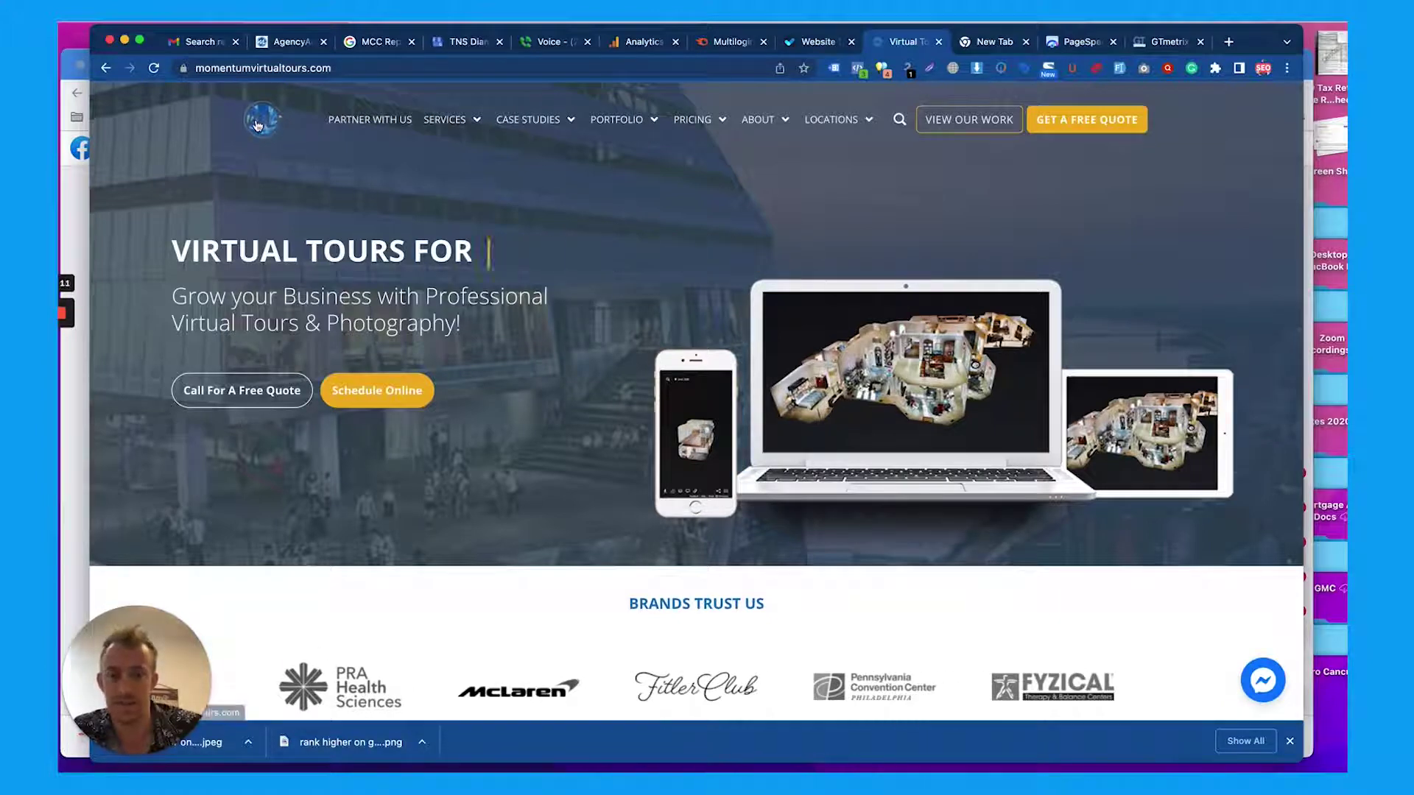
pyautogui.moveTo(422, 133)
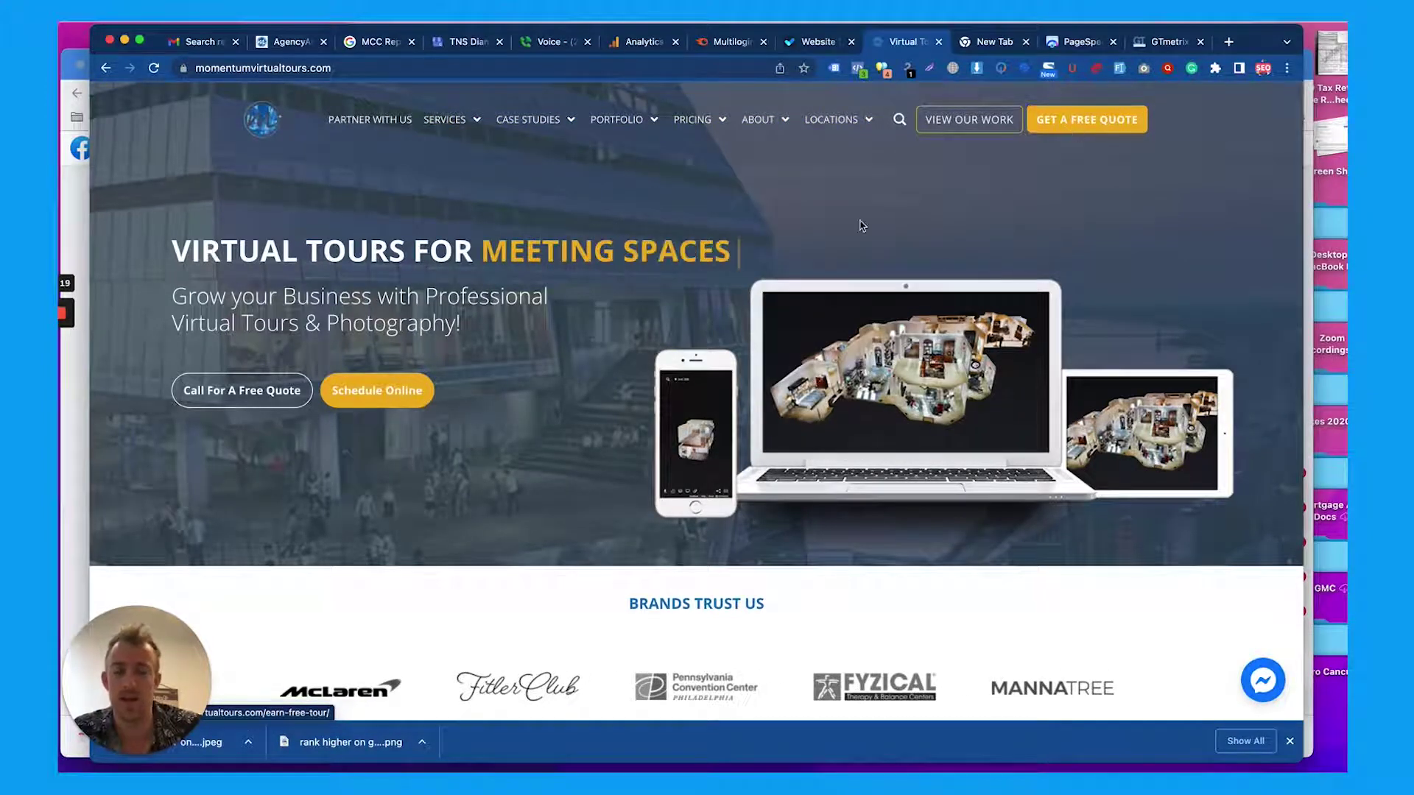
pyautogui.scroll(-5, 860, 225)
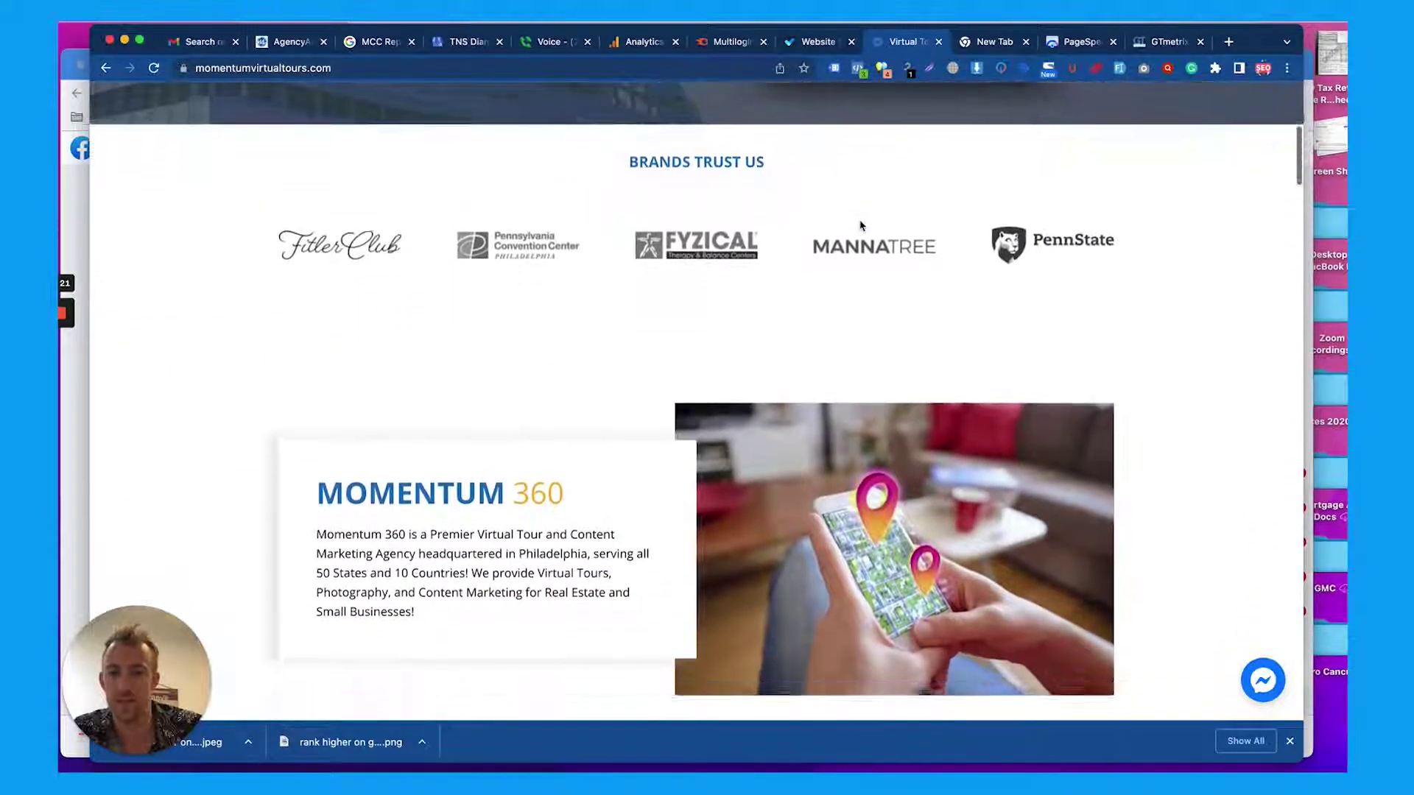
pyautogui.scroll(5, 860, 224)
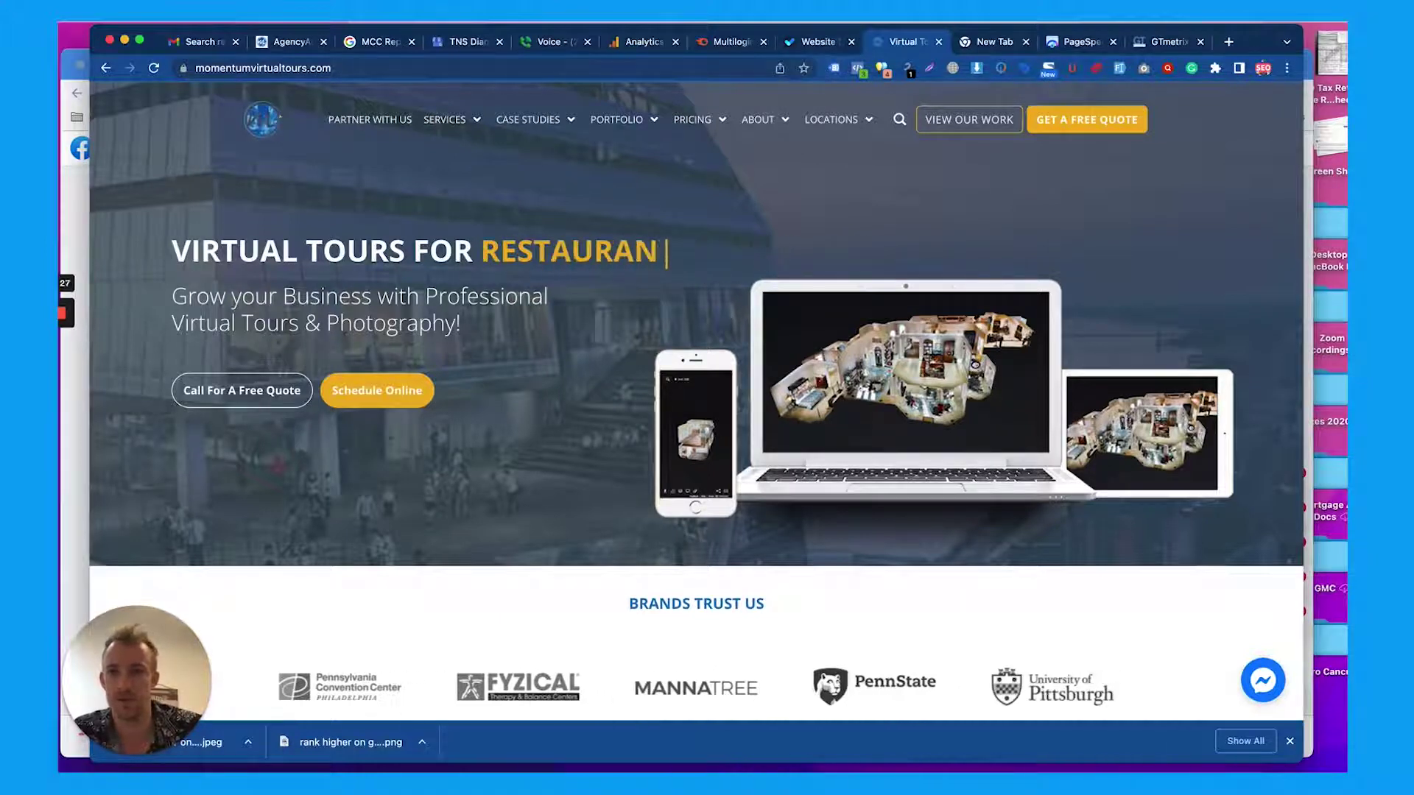
pyautogui.click(353, 16)
pyautogui.press('Escape')
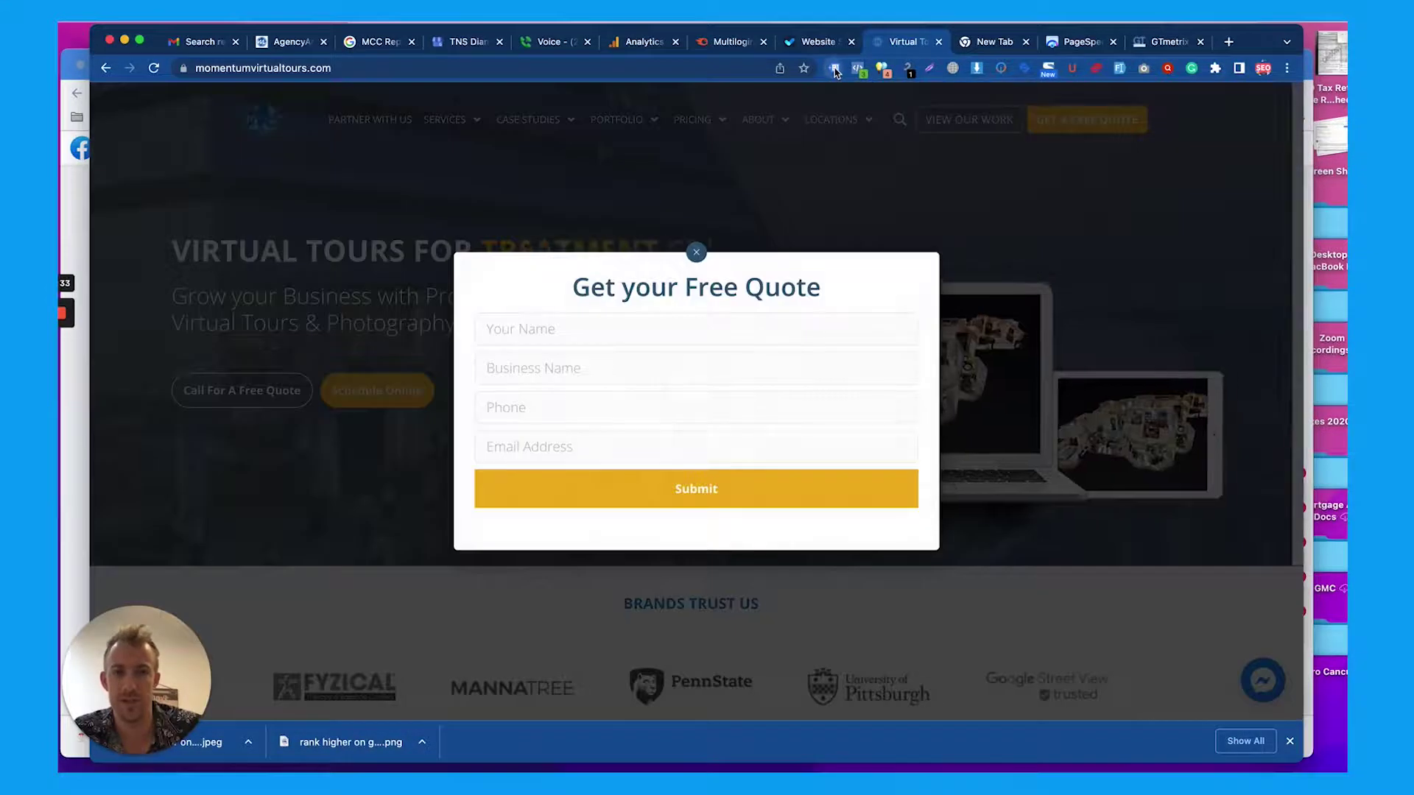
# Dismiss the Tag Assistant popup and enter the contact name in the free-quote form
pyautogui.click(835, 70)
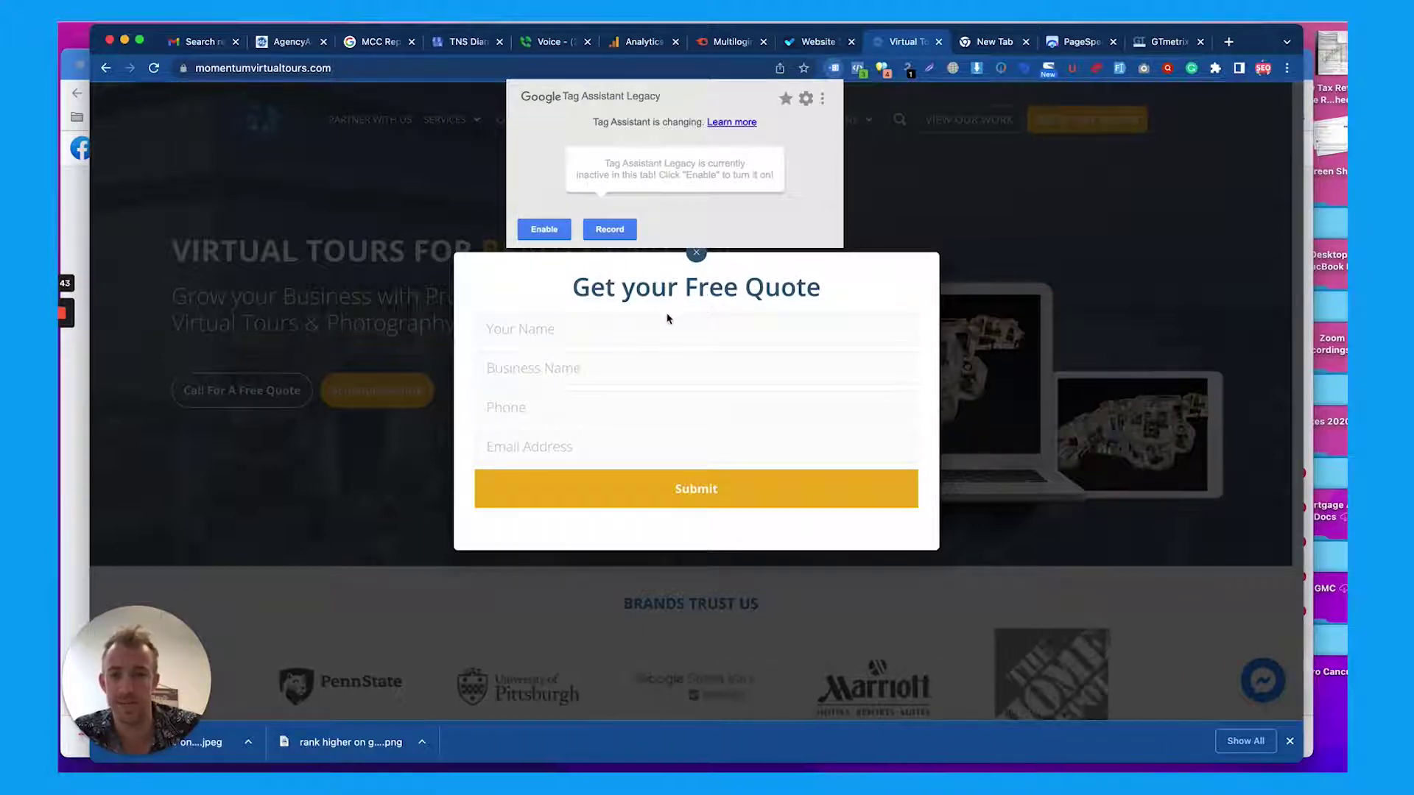
pyautogui.click(635, 332)
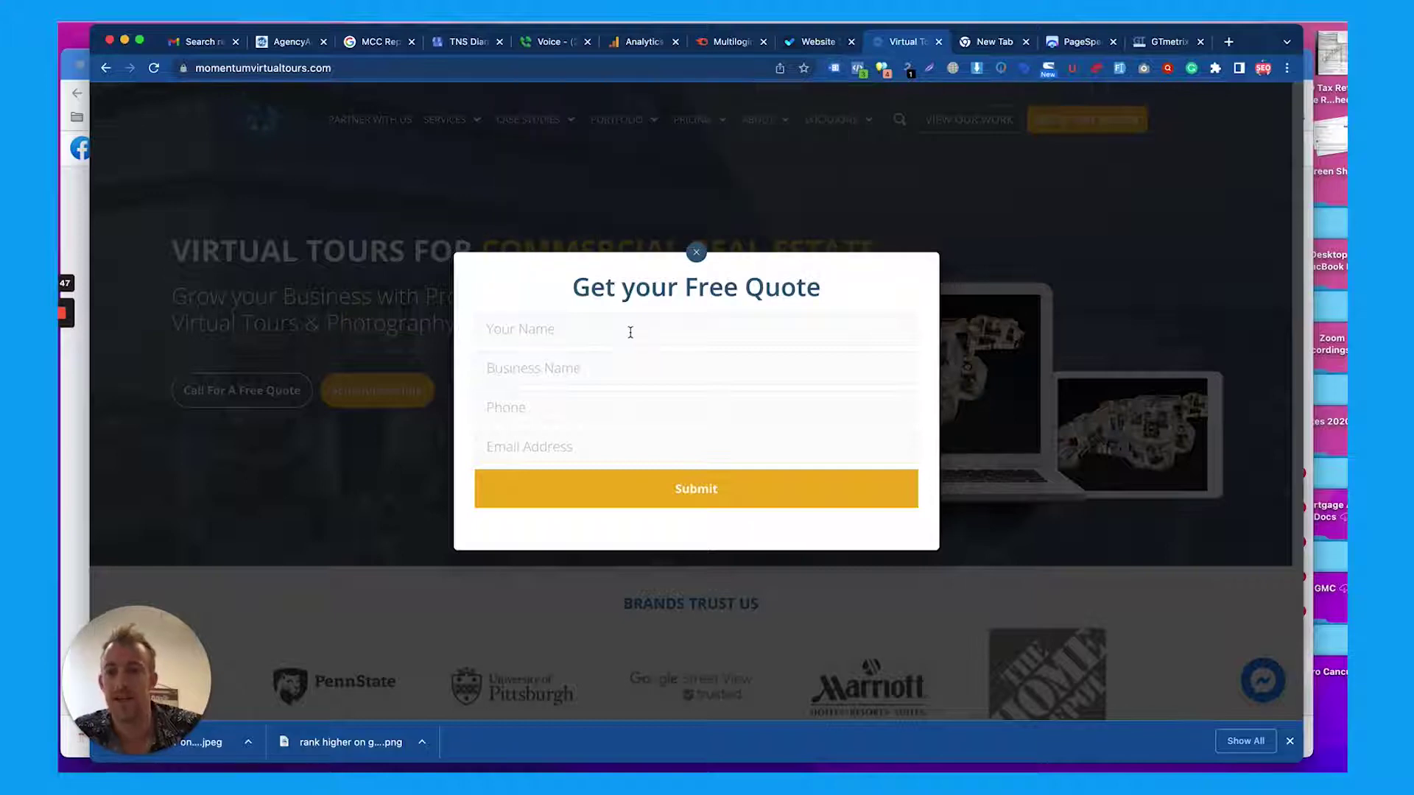
pyautogui.click(612, 335)
pyautogui.write('Mac')
pyautogui.press('Tab')
# Fill in the business name, phone number and e-mail address, then submit the quote request
pyautogui.write('md')
pyautogui.press('Return')
pyautogui.press('Tab')
pyautogui.press('Tab')
pyautogui.write('m')
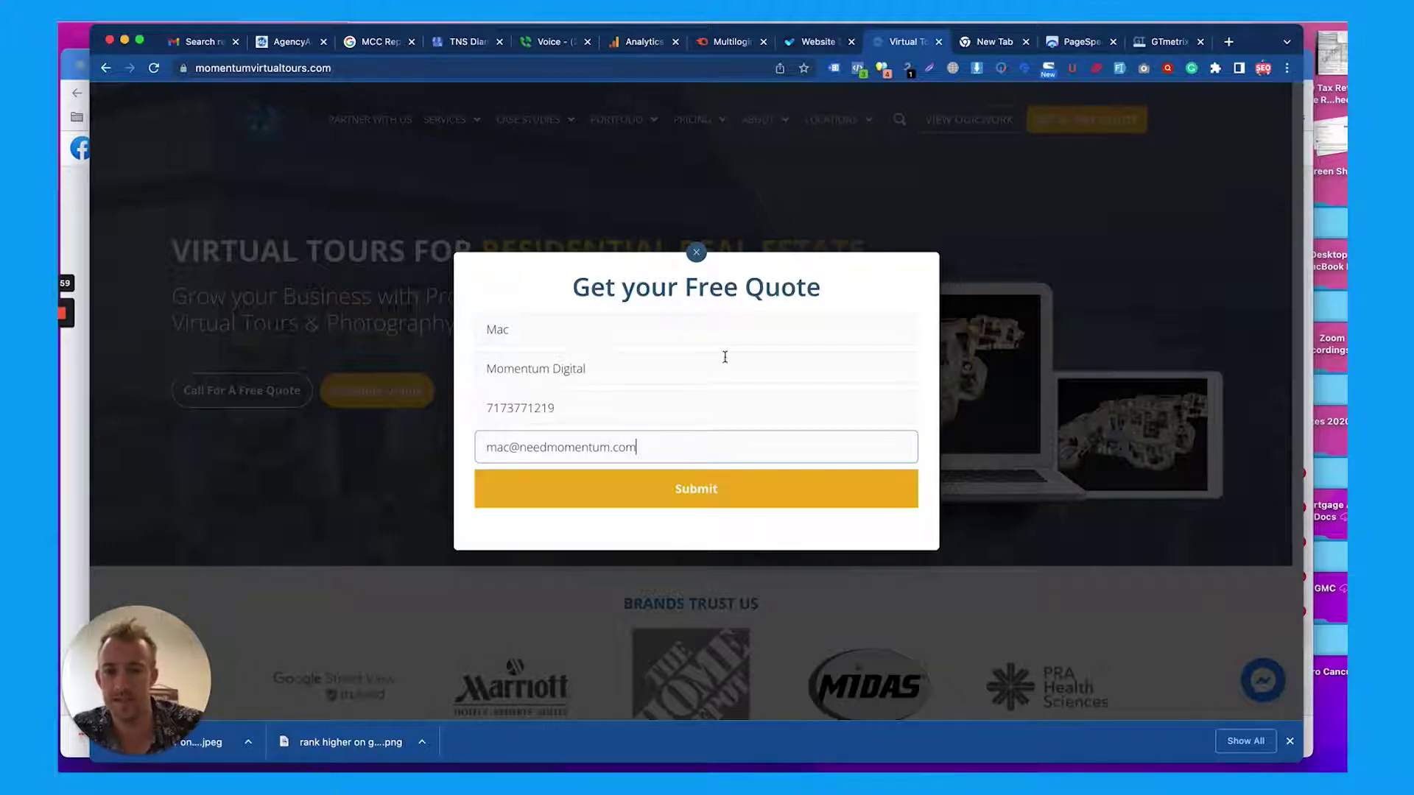
pyautogui.click(700, 489)
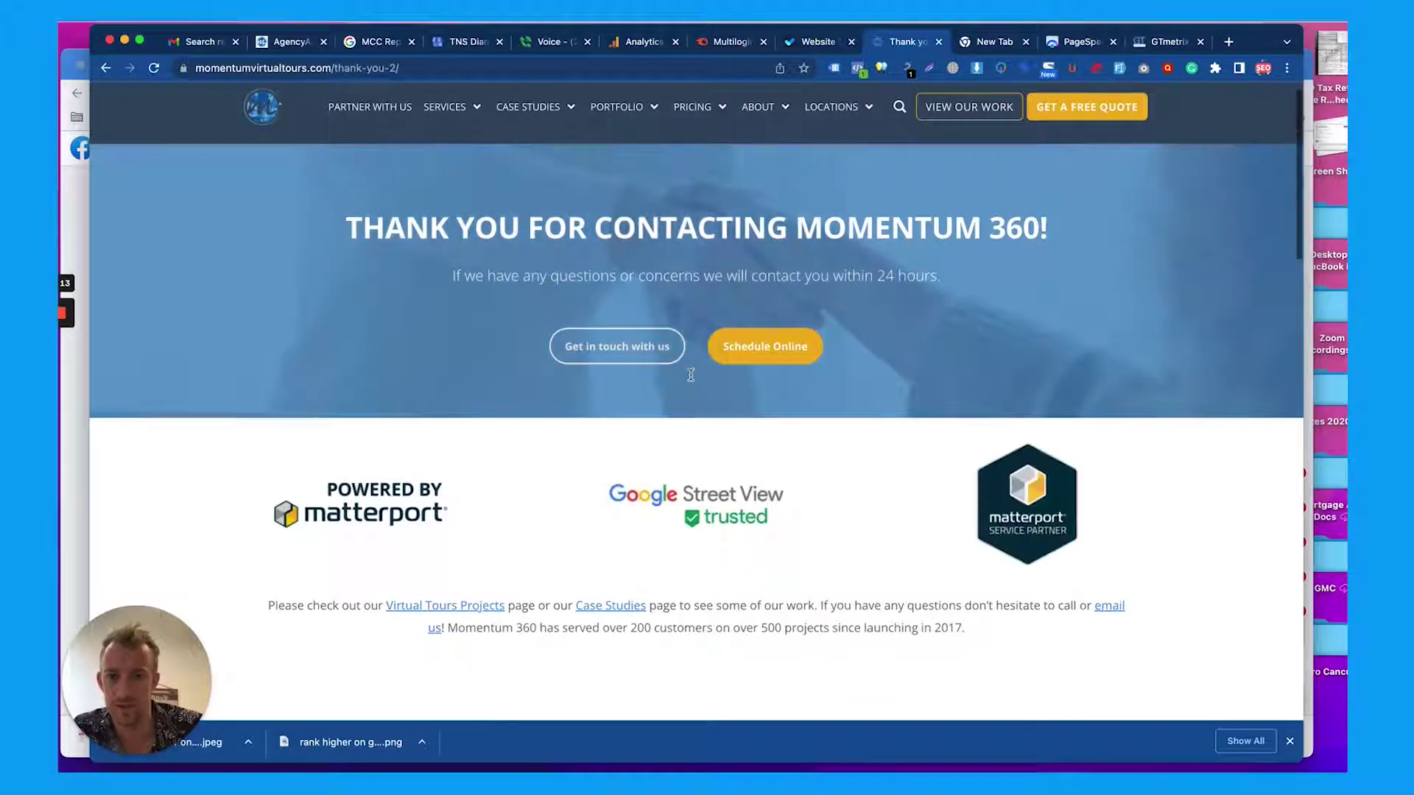
# Scroll through the 'Thank You for Contacting Momentum 360!' page and its blog cards
pyautogui.moveTo(449, 95)
pyautogui.scroll(-5, 693, 327)
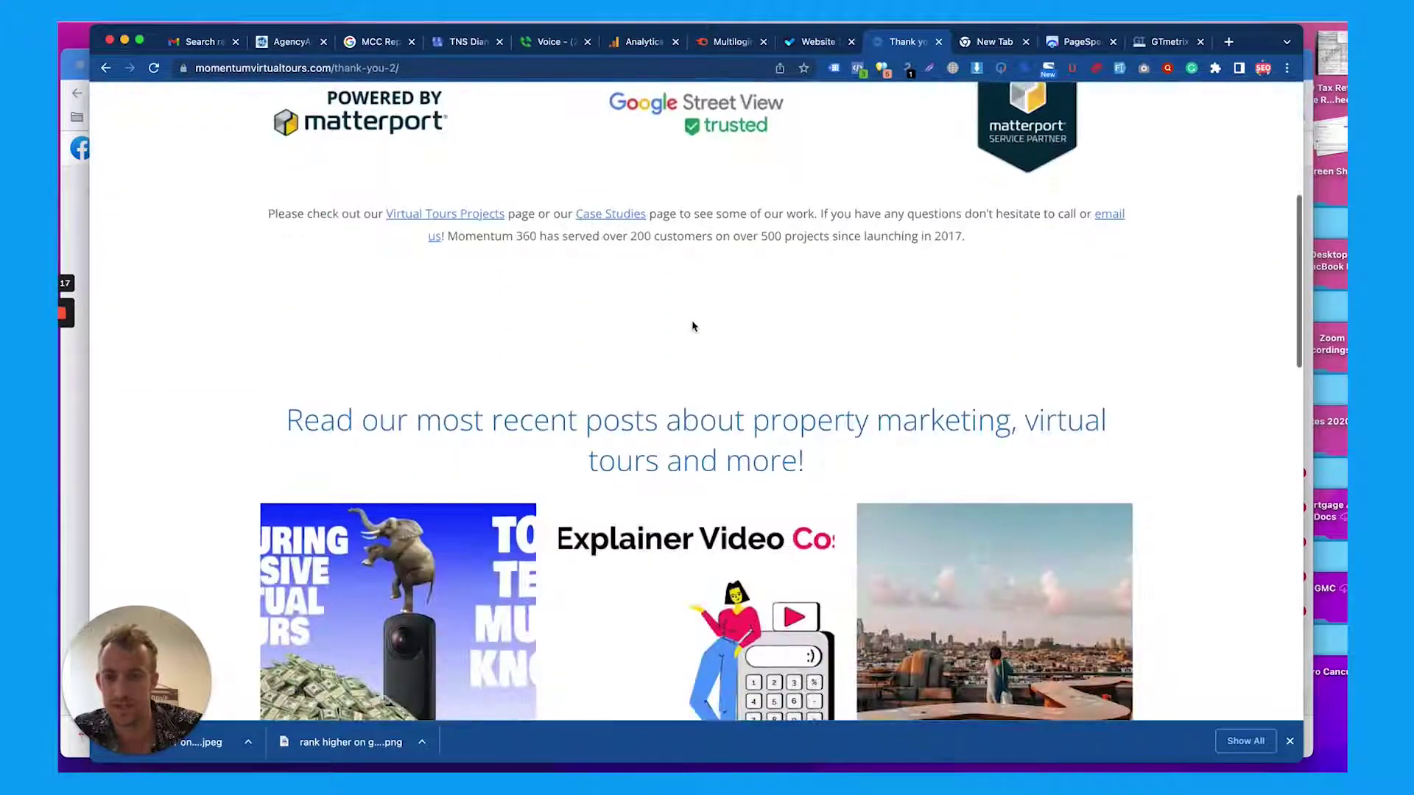
pyautogui.scroll(-6, 692, 326)
pyautogui.scroll(12, 692, 326)
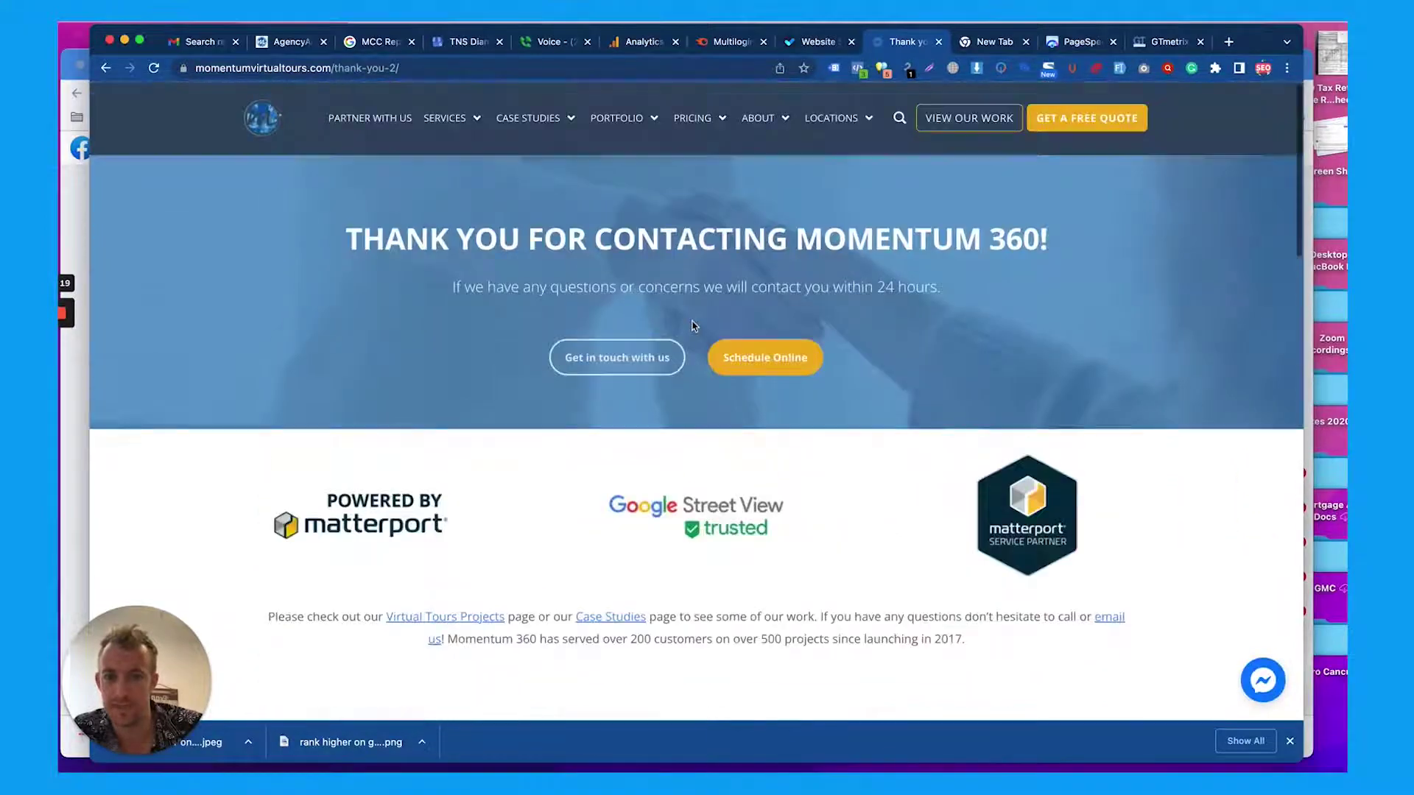
pyautogui.scroll(-15, 692, 326)
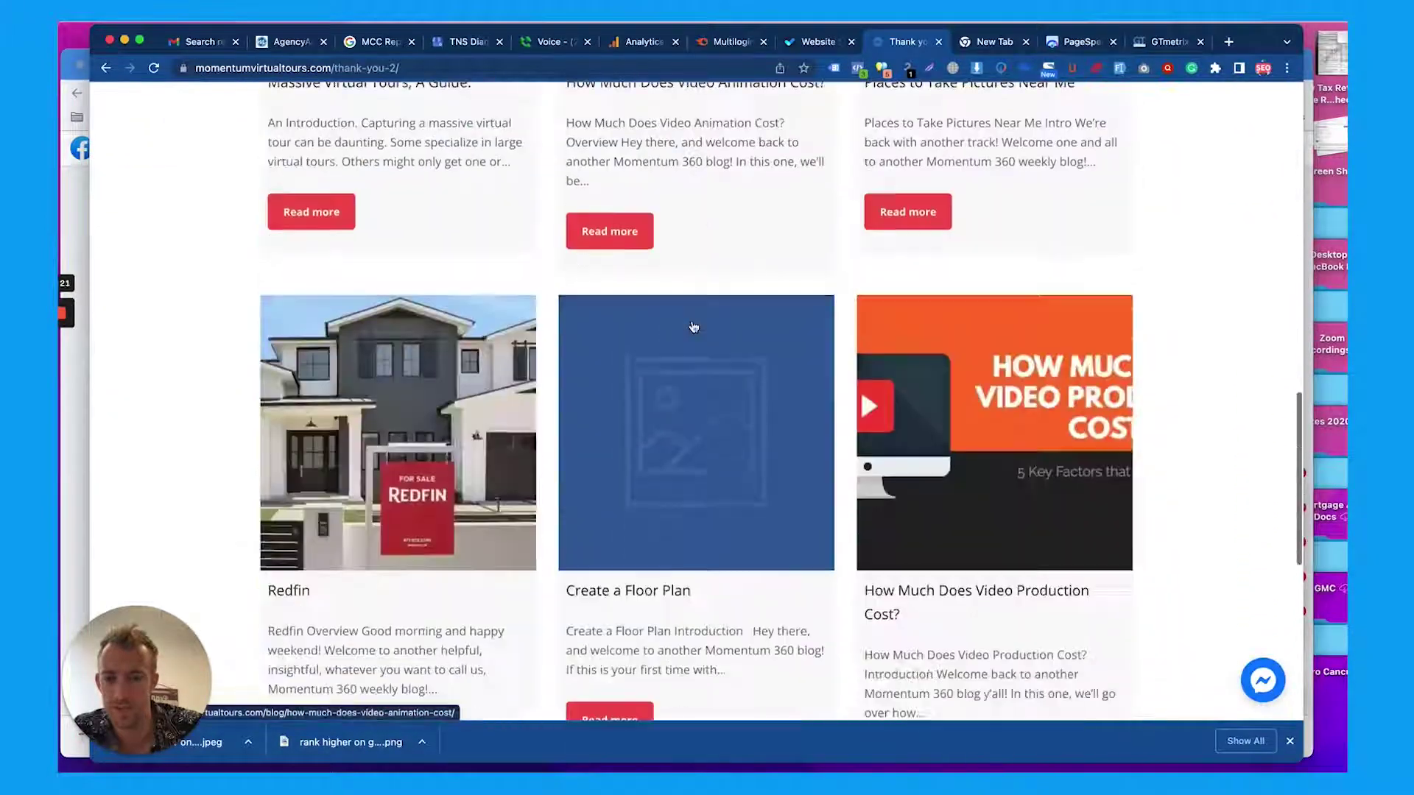
pyautogui.scroll(-4, 692, 326)
pyautogui.scroll(20, 692, 327)
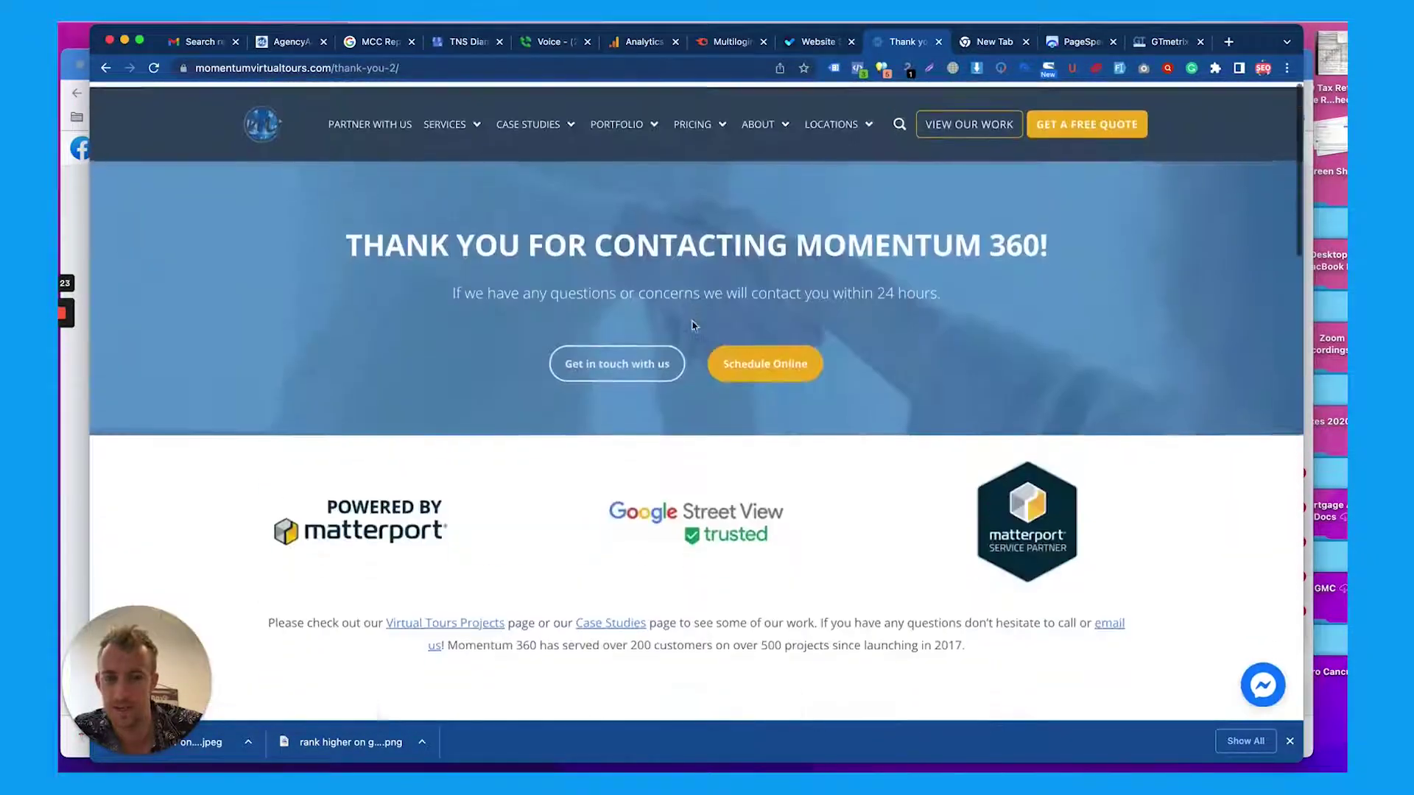
pyautogui.scroll(-4, 692, 326)
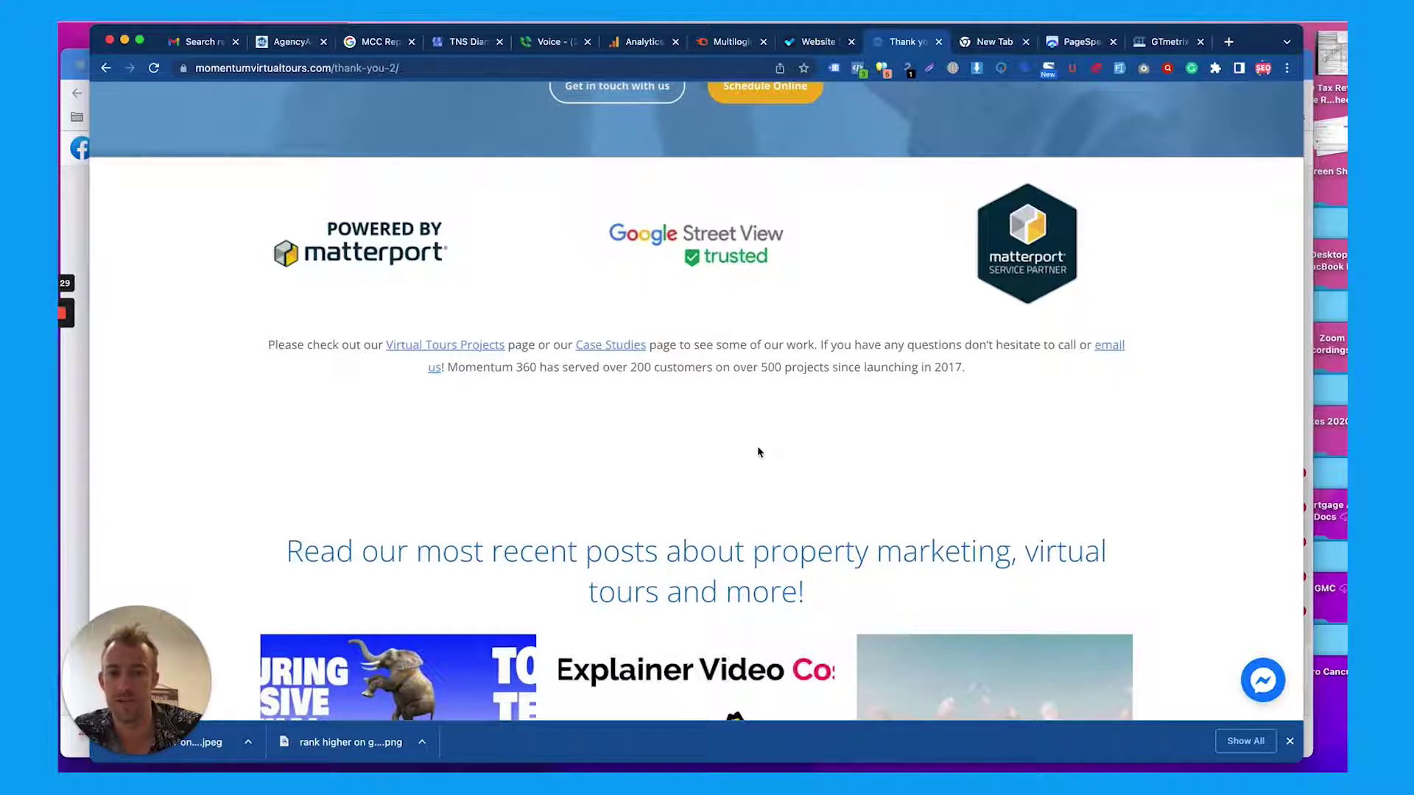
pyautogui.scroll(-1, 735, 458)
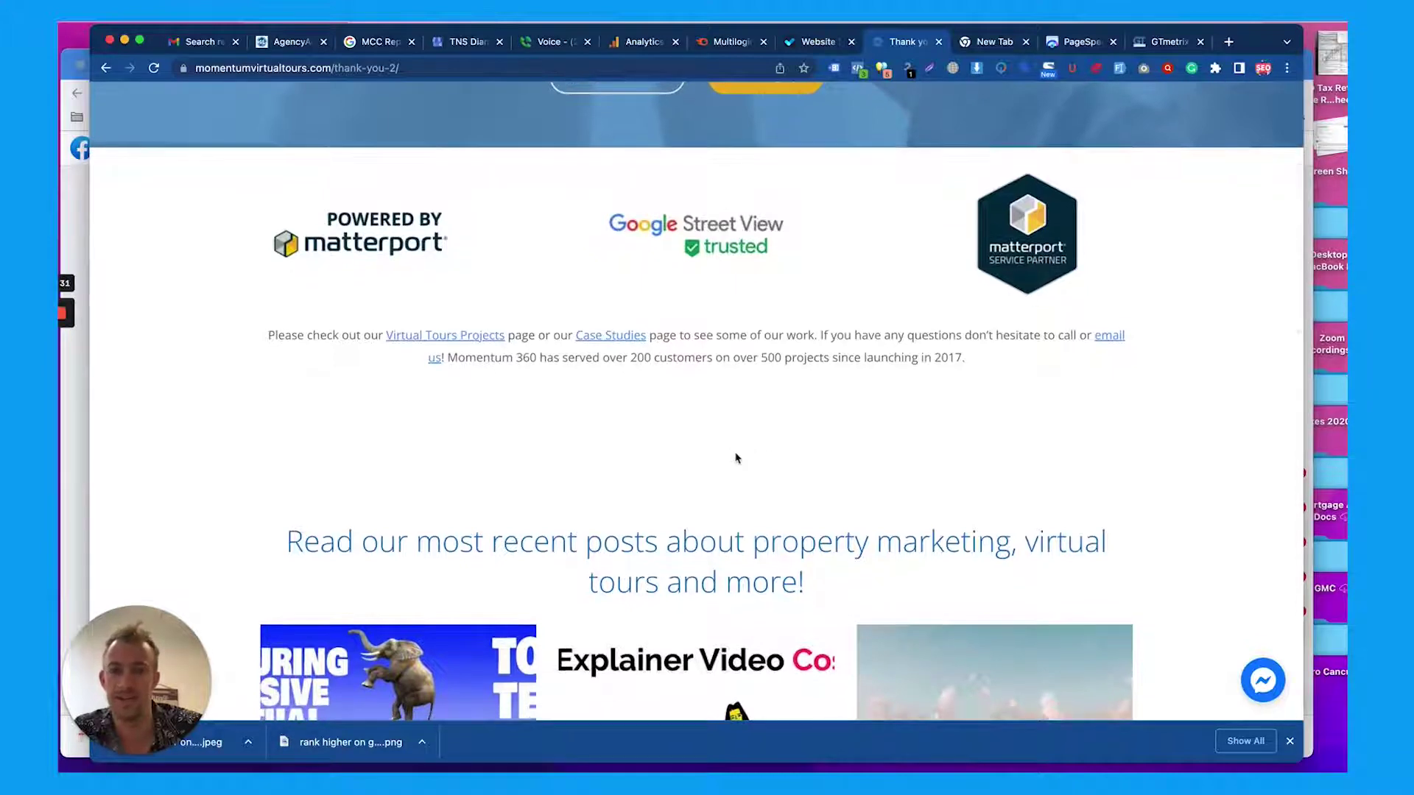
pyautogui.scroll(4, 735, 457)
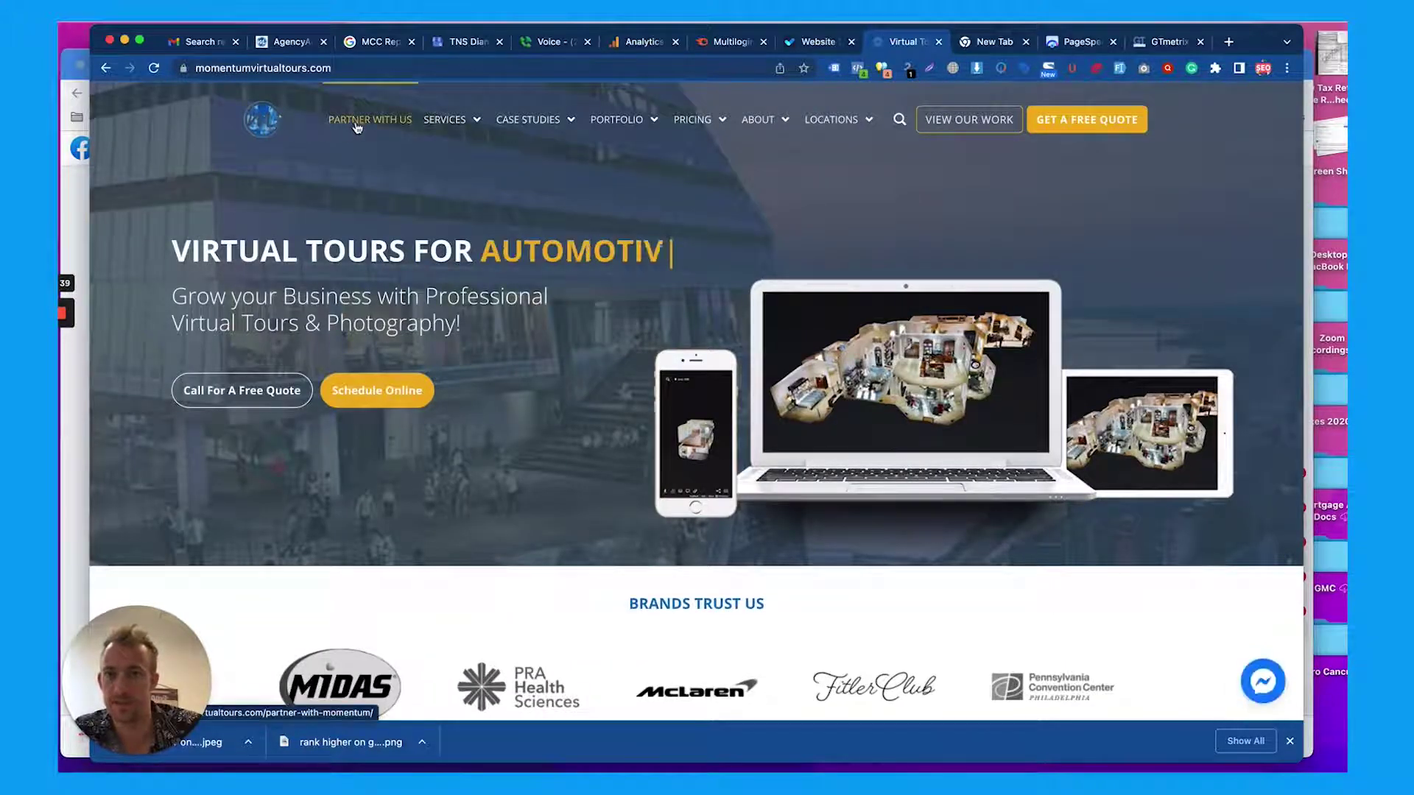
# Enable Tag Assistant and reload the homepage to detect its Google Ads, Analytics and Tag Manager tags
pyautogui.click(833, 68)
pyautogui.click(609, 145)
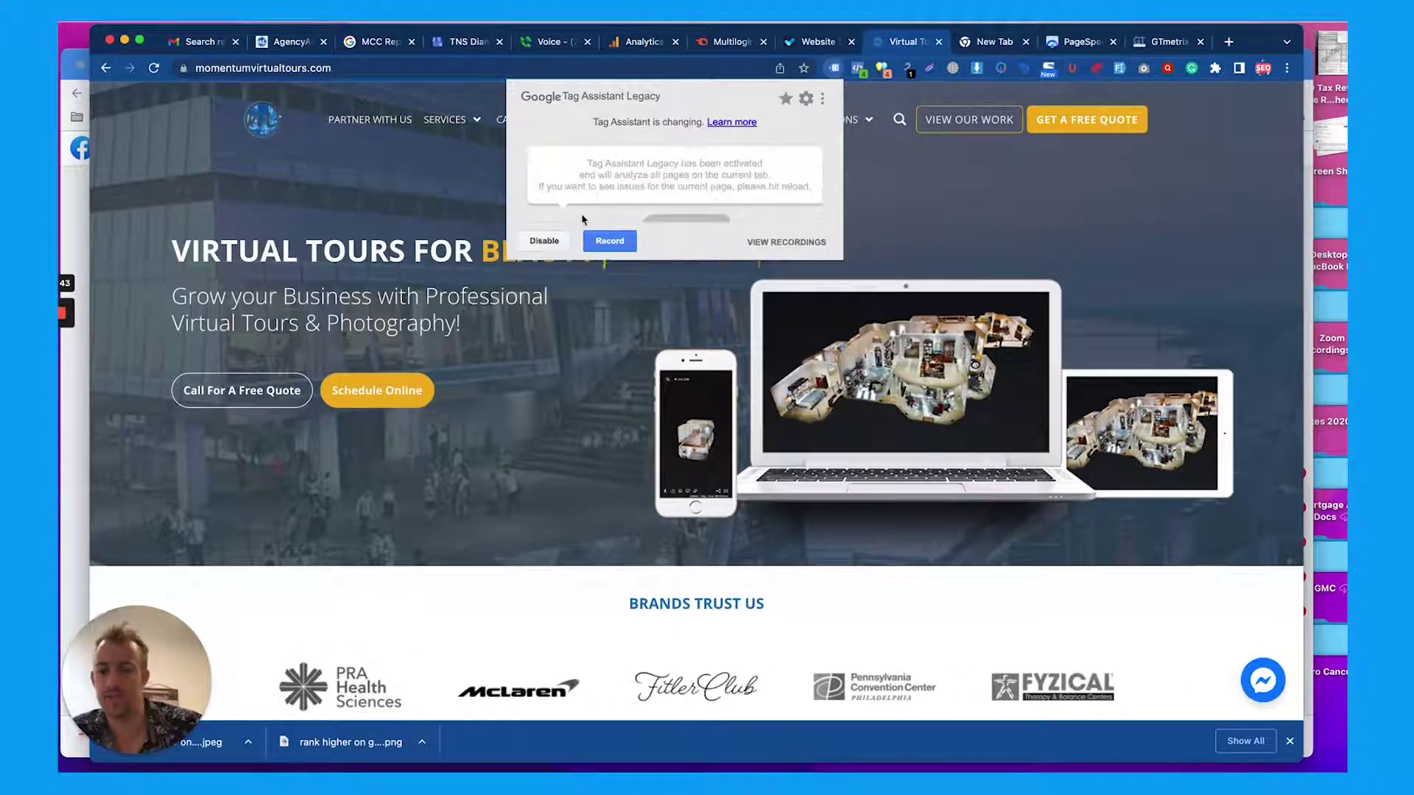
pyautogui.press('super+r')
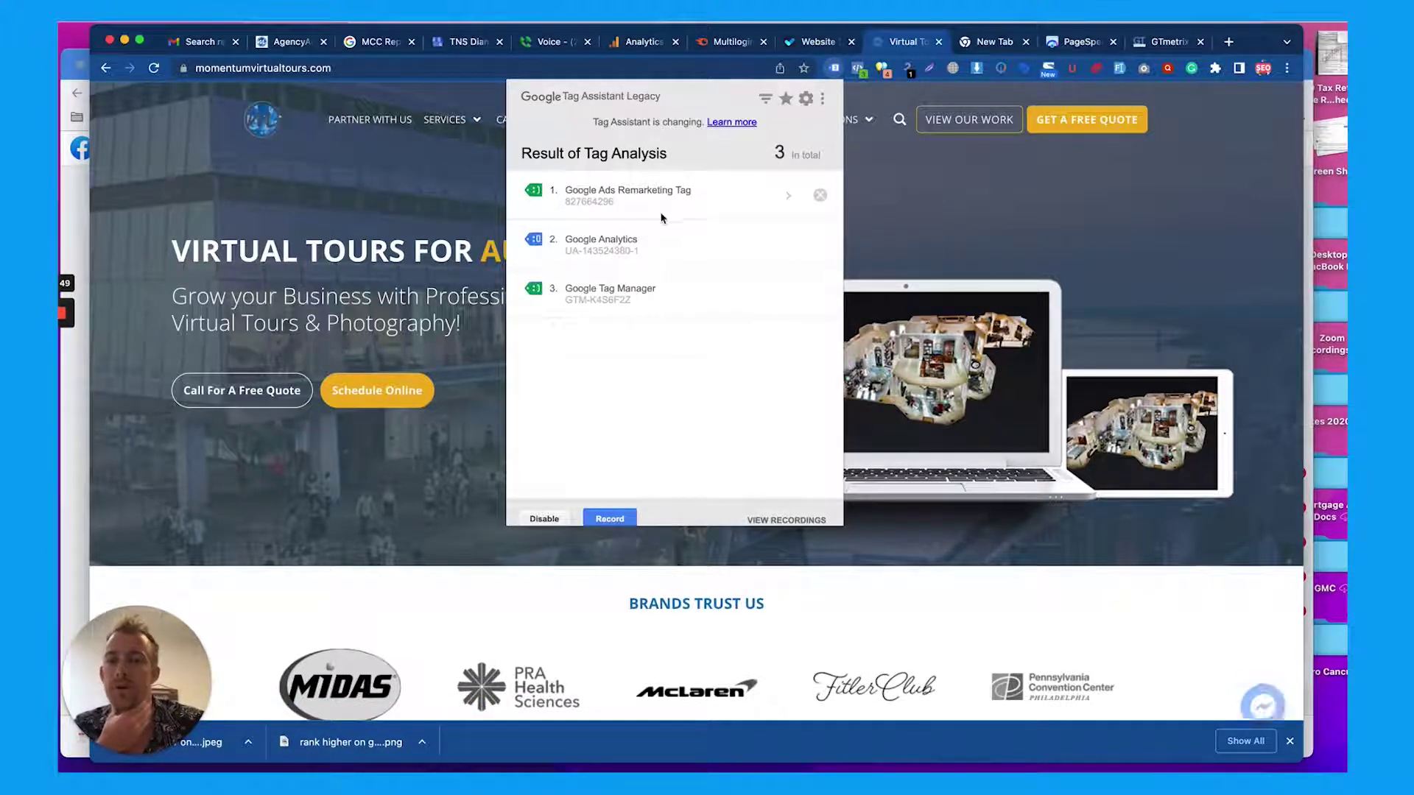
pyautogui.click(910, 190)
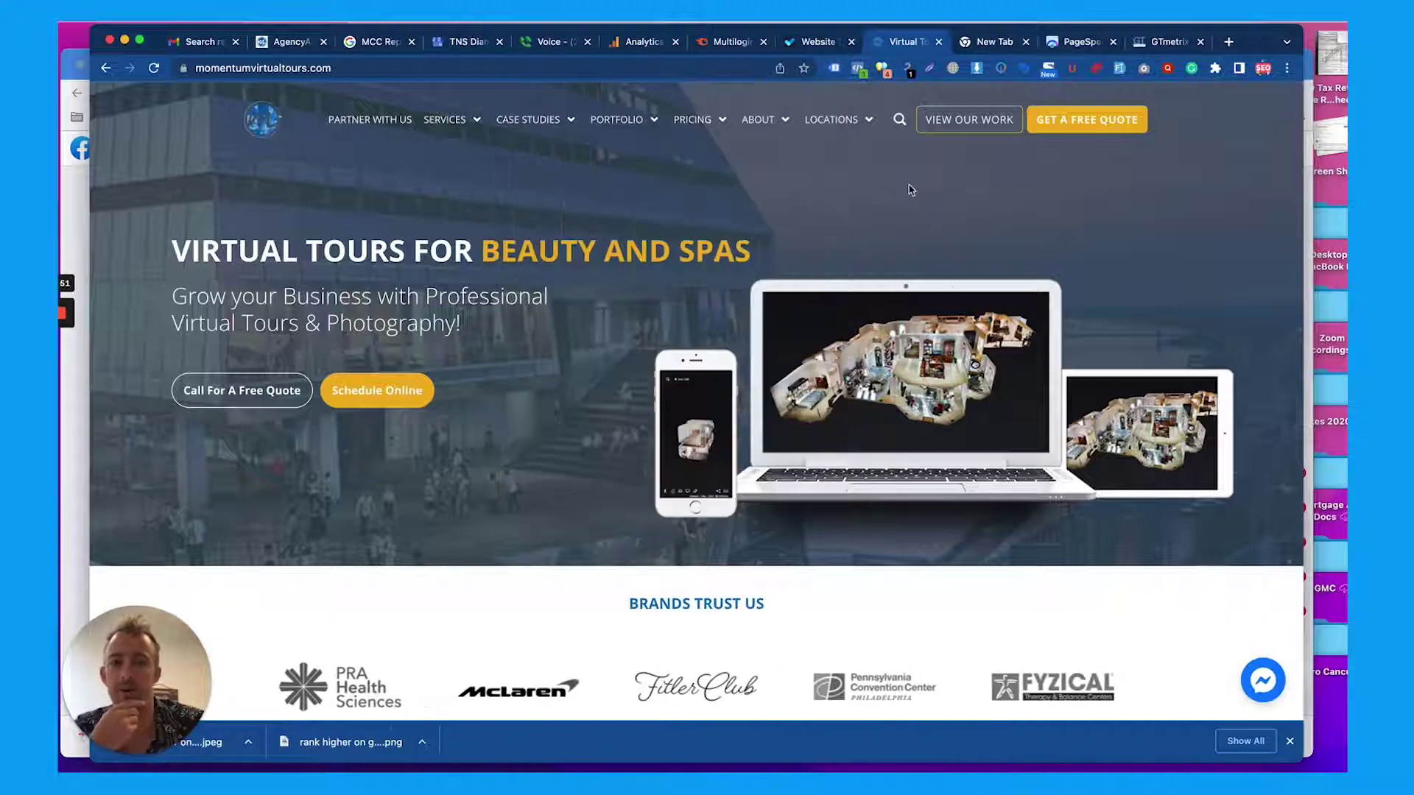
# Check the two Facebook pixels in Pixel Helper, expanding and collapsing their microdata details
pyautogui.click(857, 69)
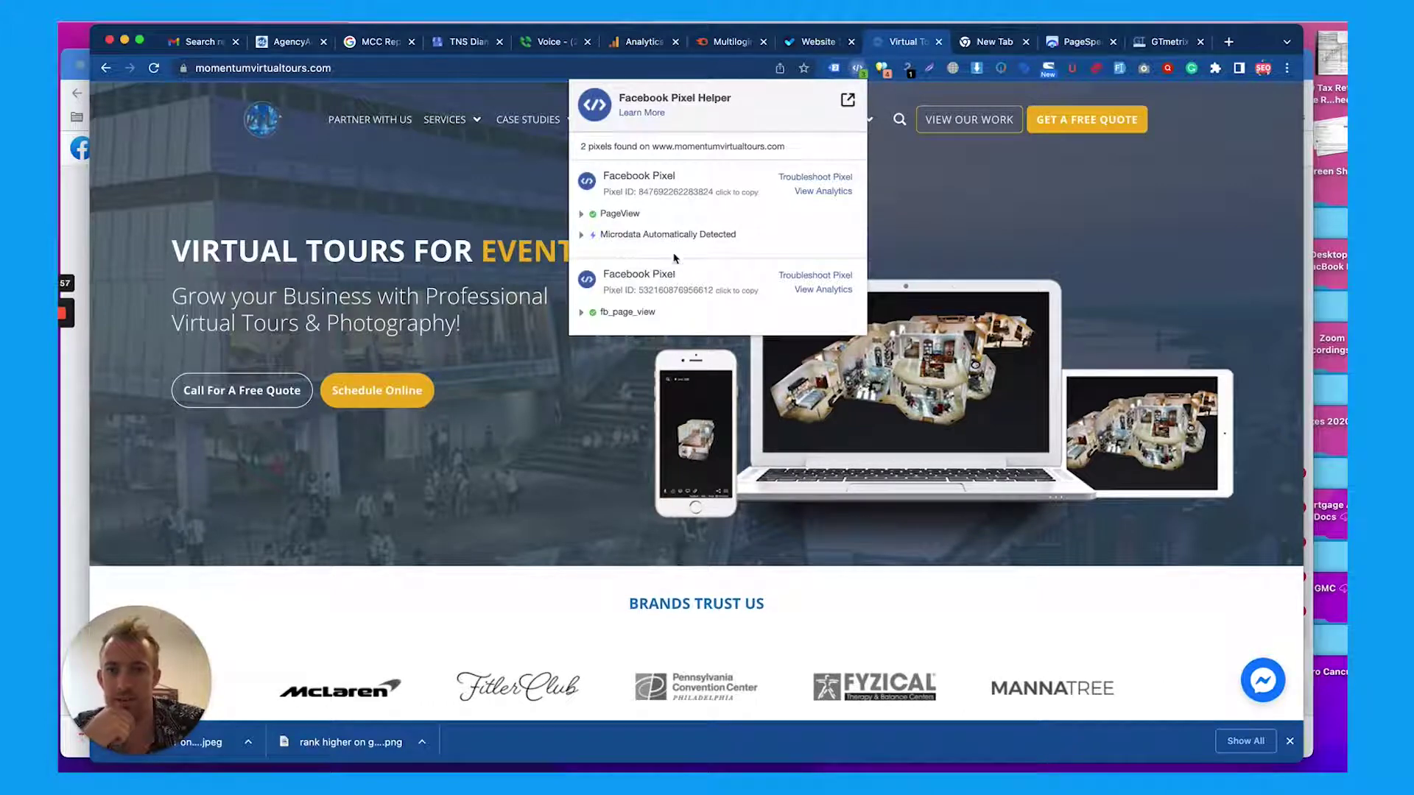
pyautogui.click(582, 235)
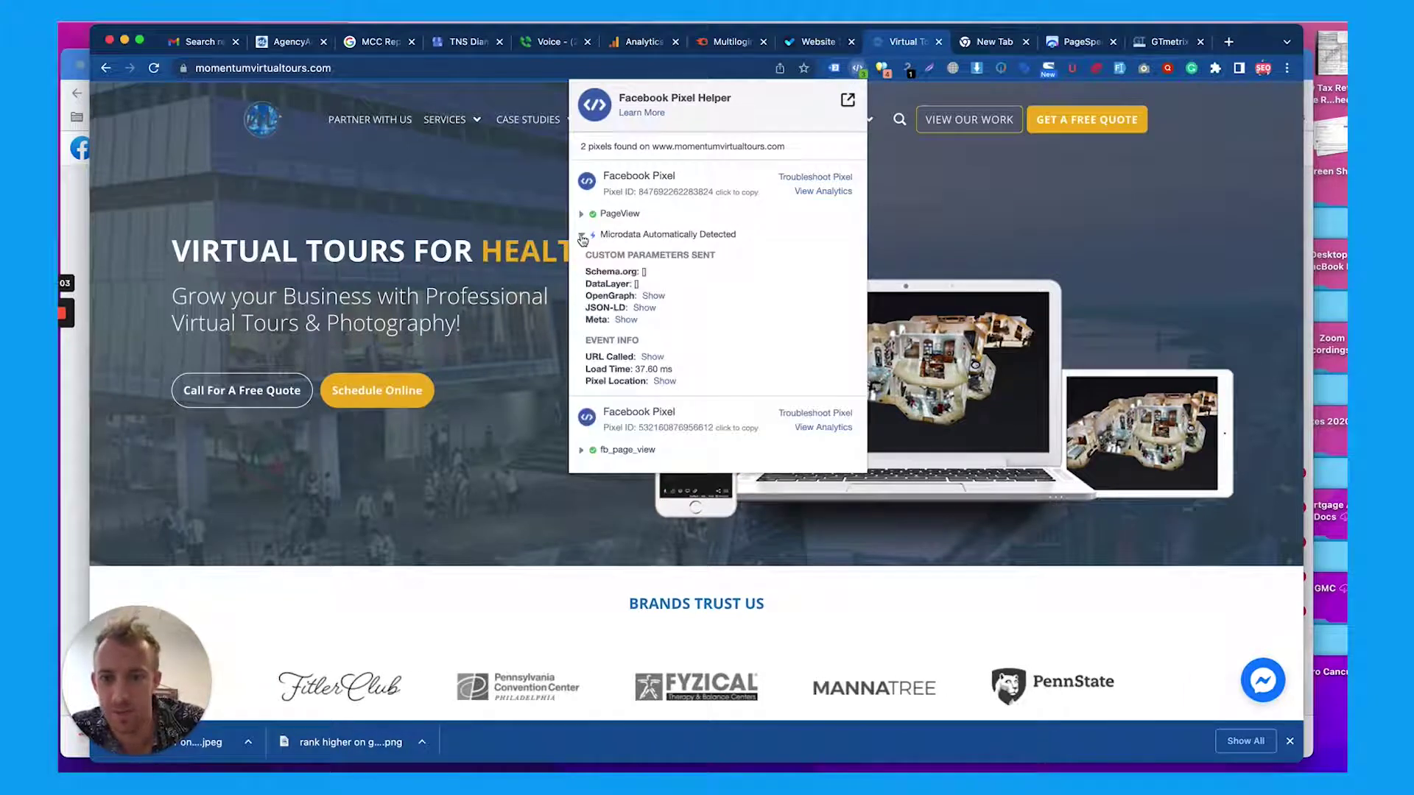
pyautogui.click(582, 237)
pyautogui.click(884, 69)
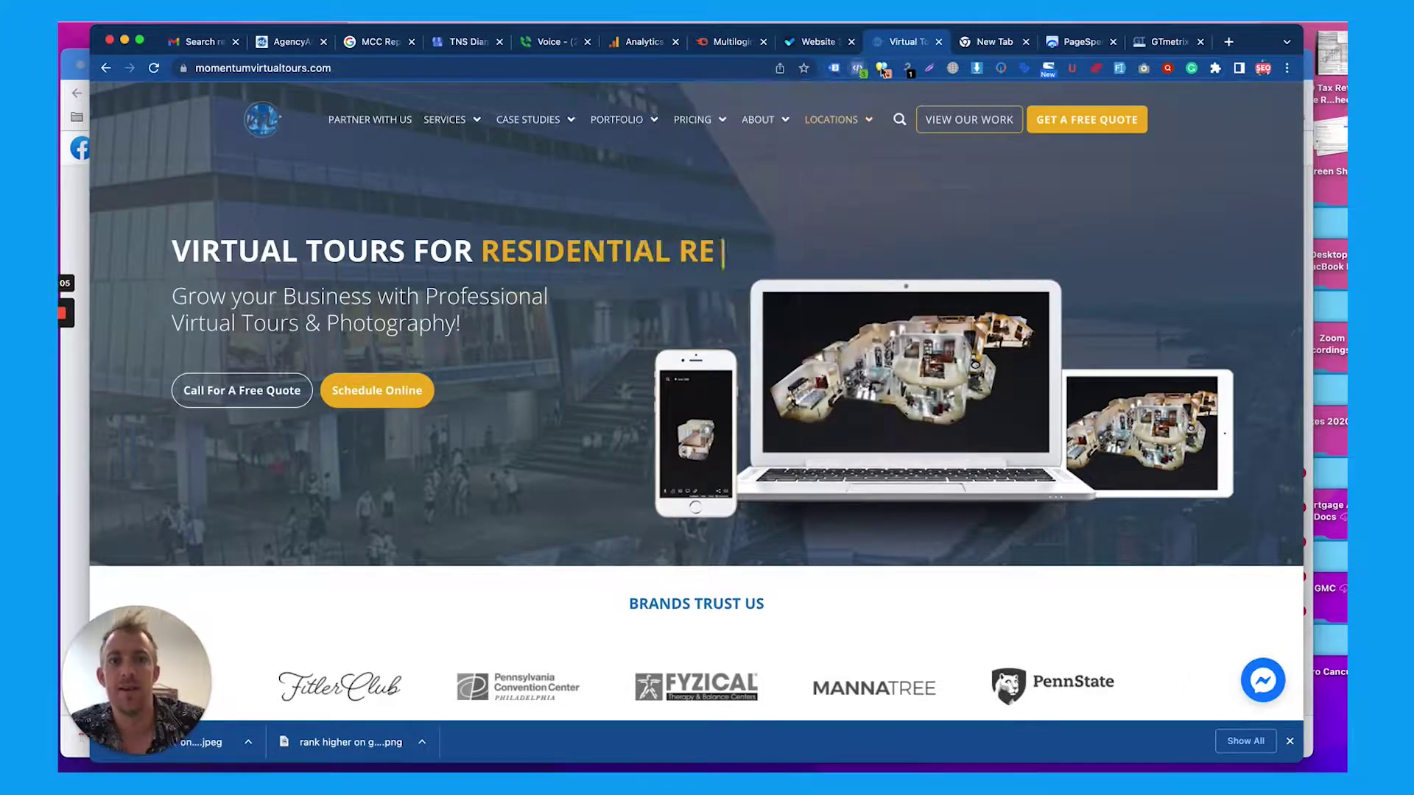
# Bring up the SEO meta overview and highlight the homepage's head title and meta description
pyautogui.click(886, 69)
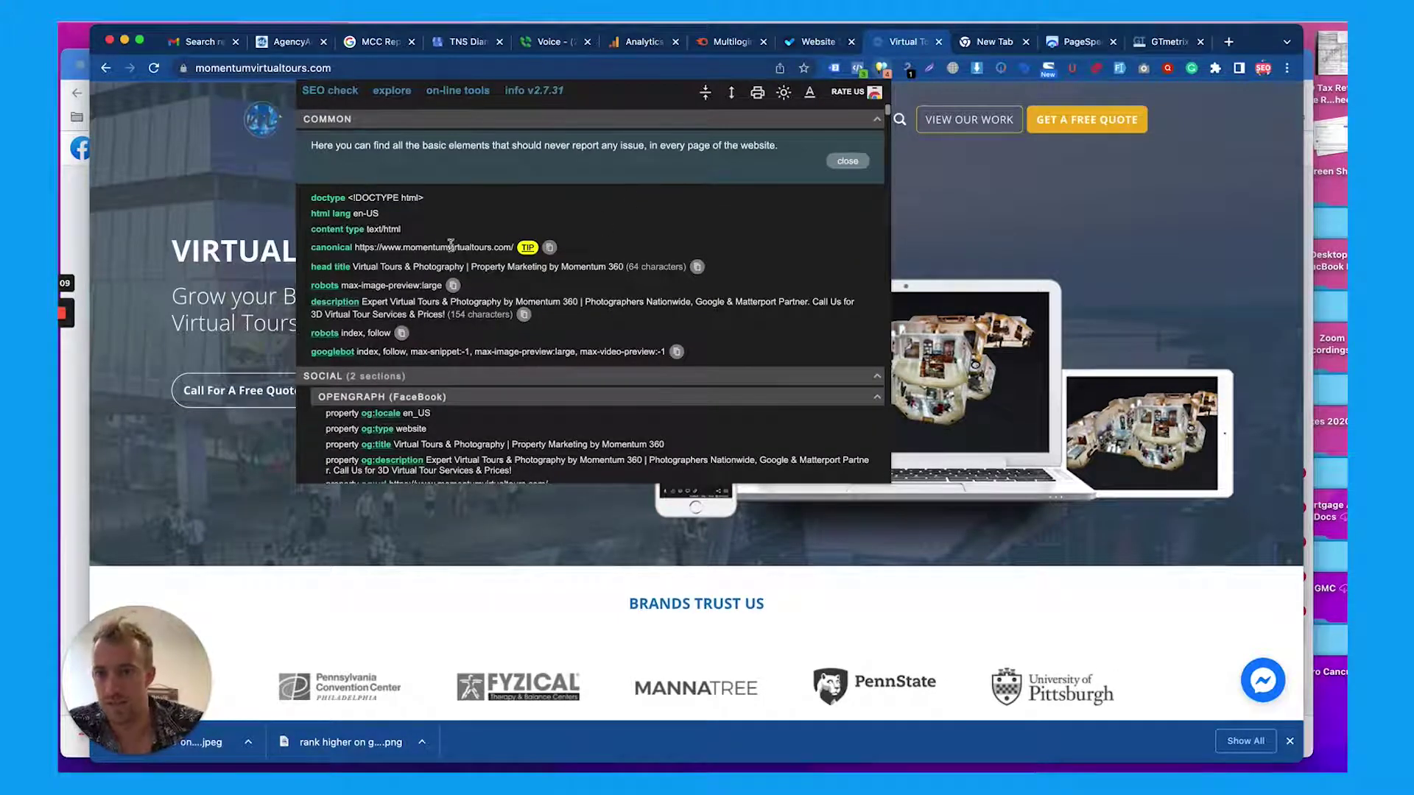
pyautogui.scroll(-1, 422, 262)
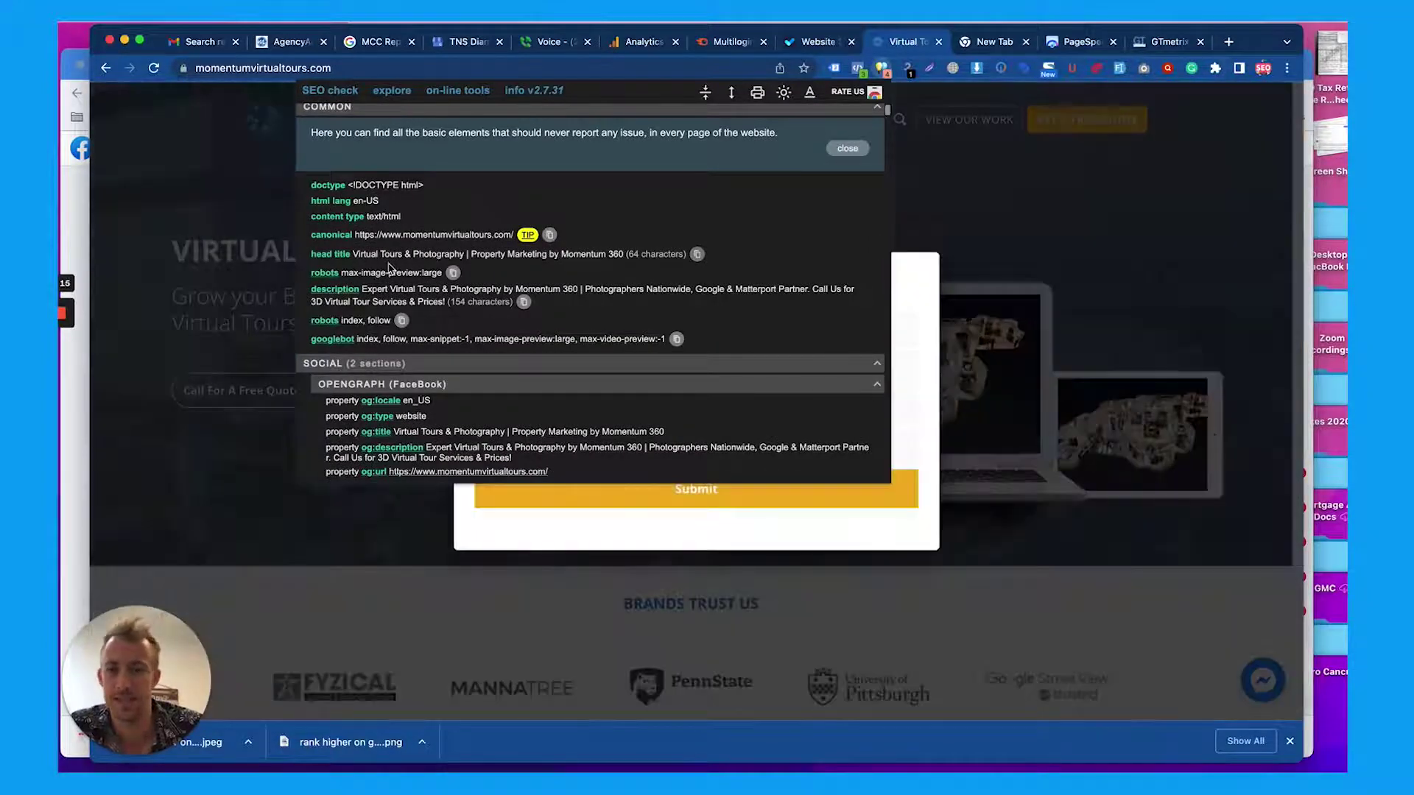
pyautogui.scroll(-3, 389, 268)
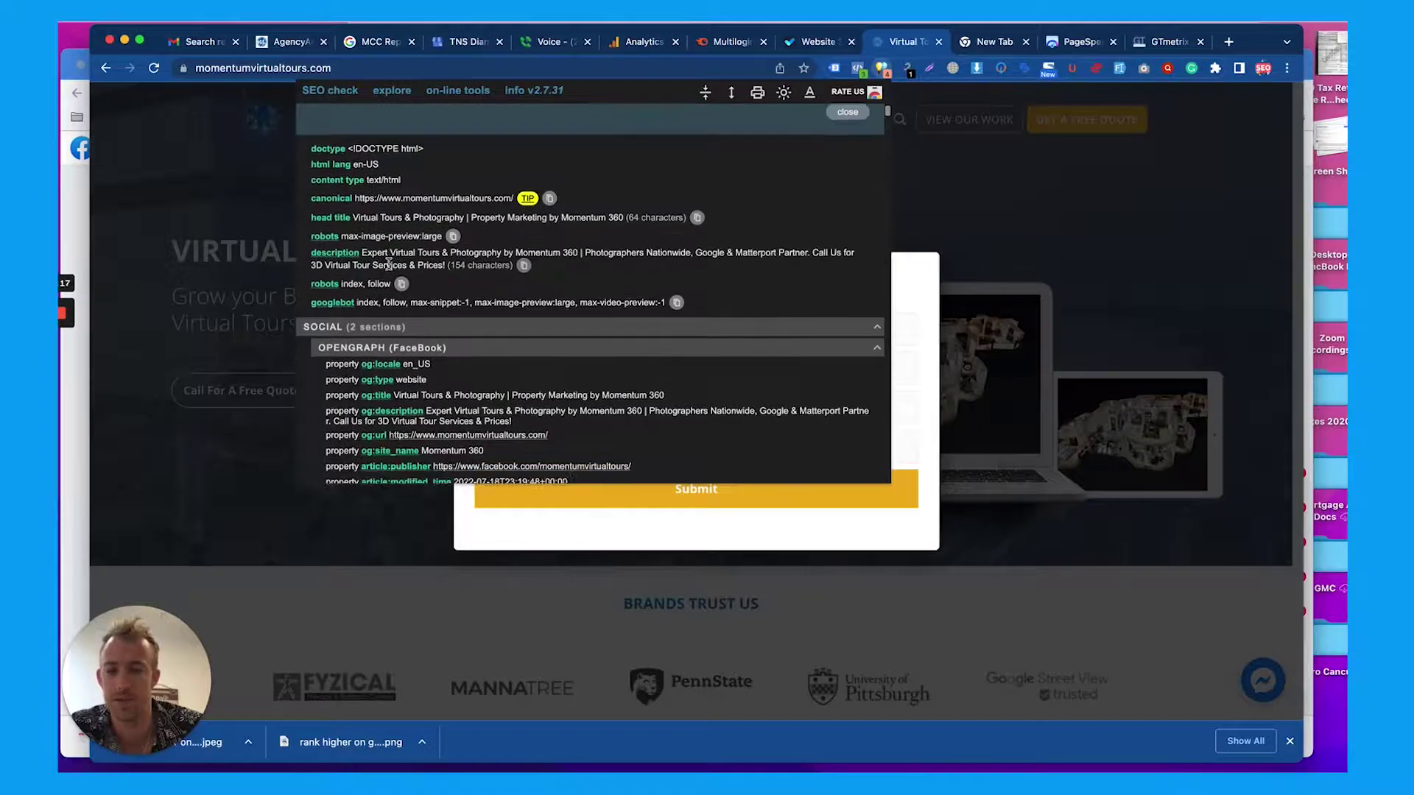
pyautogui.scroll(-1, 389, 263)
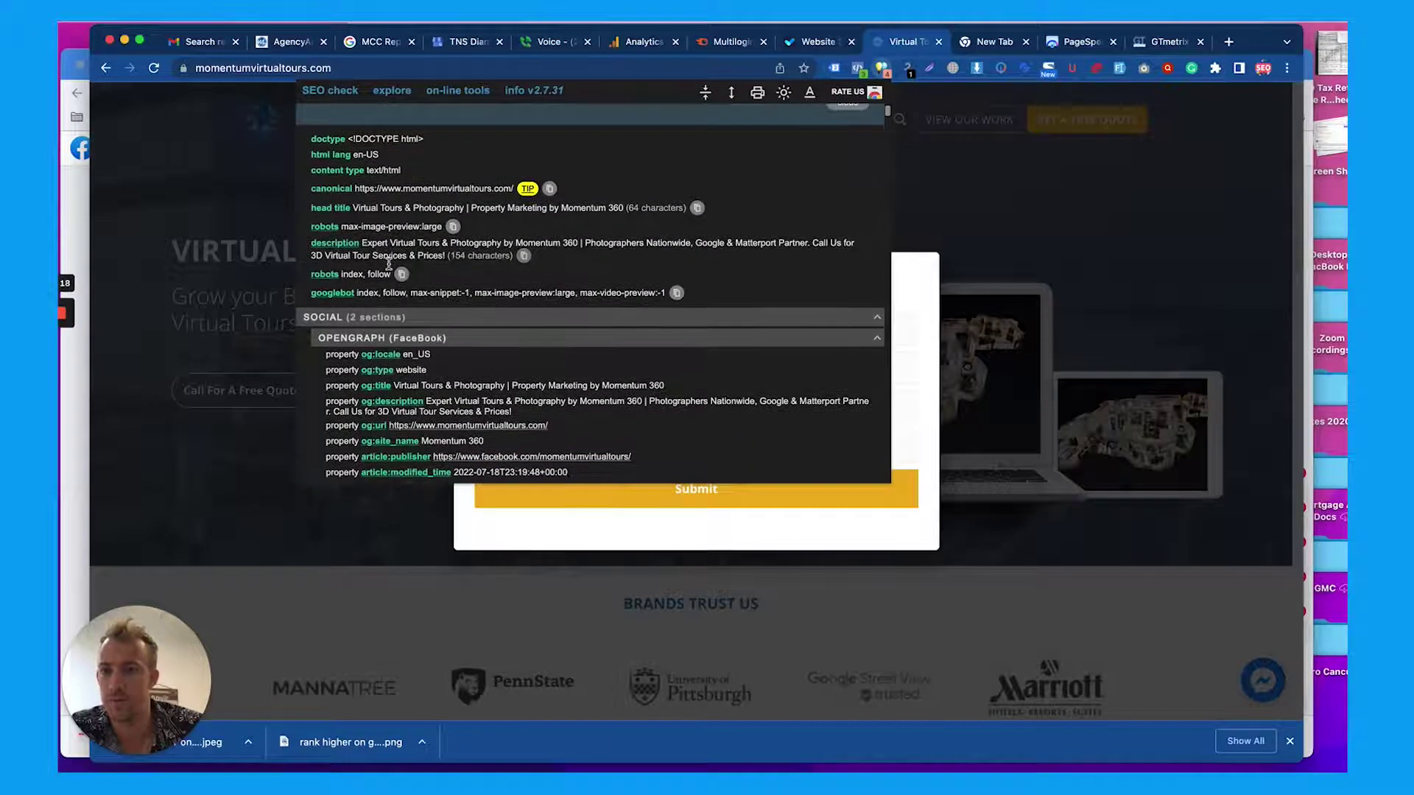
pyautogui.tripleClick(378, 207)
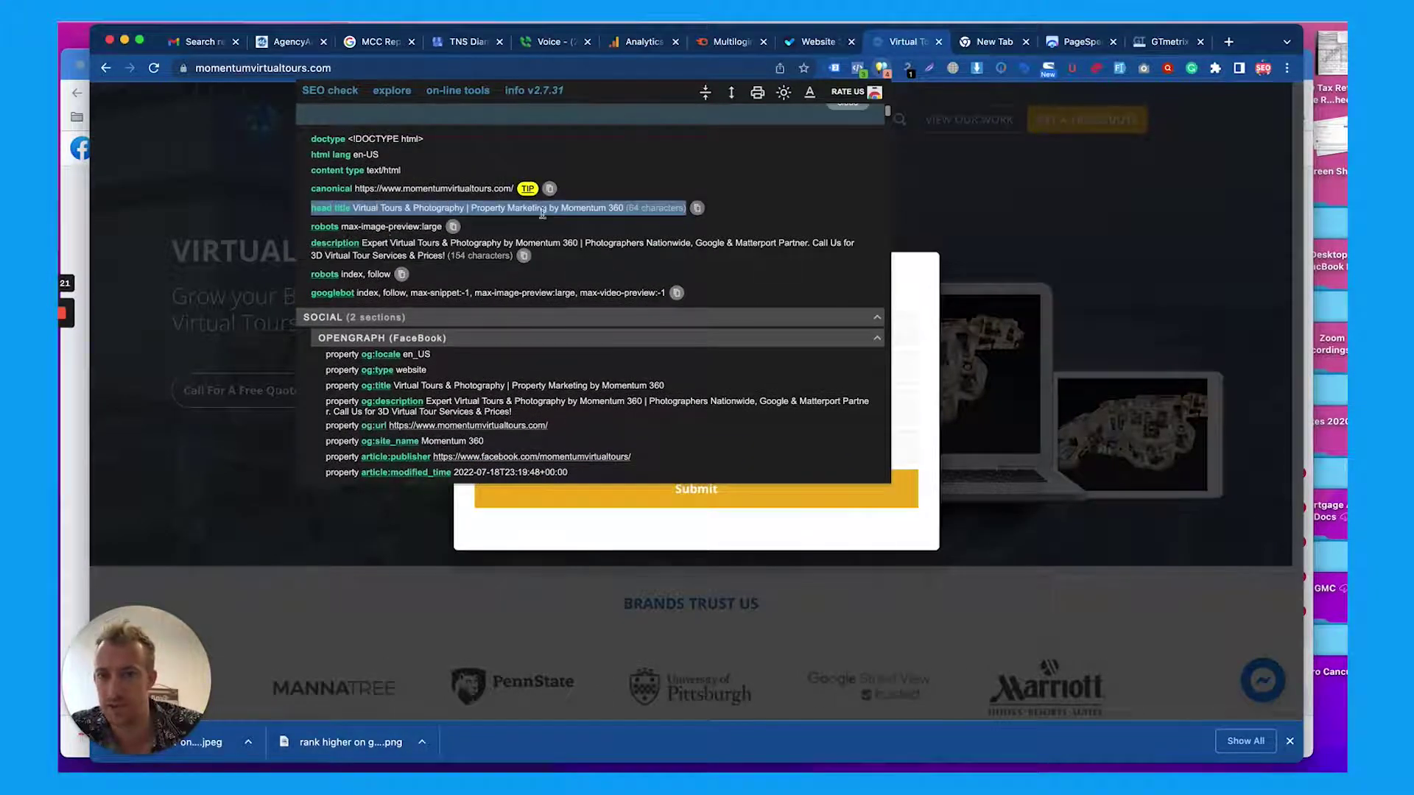
pyautogui.tripleClick(402, 247)
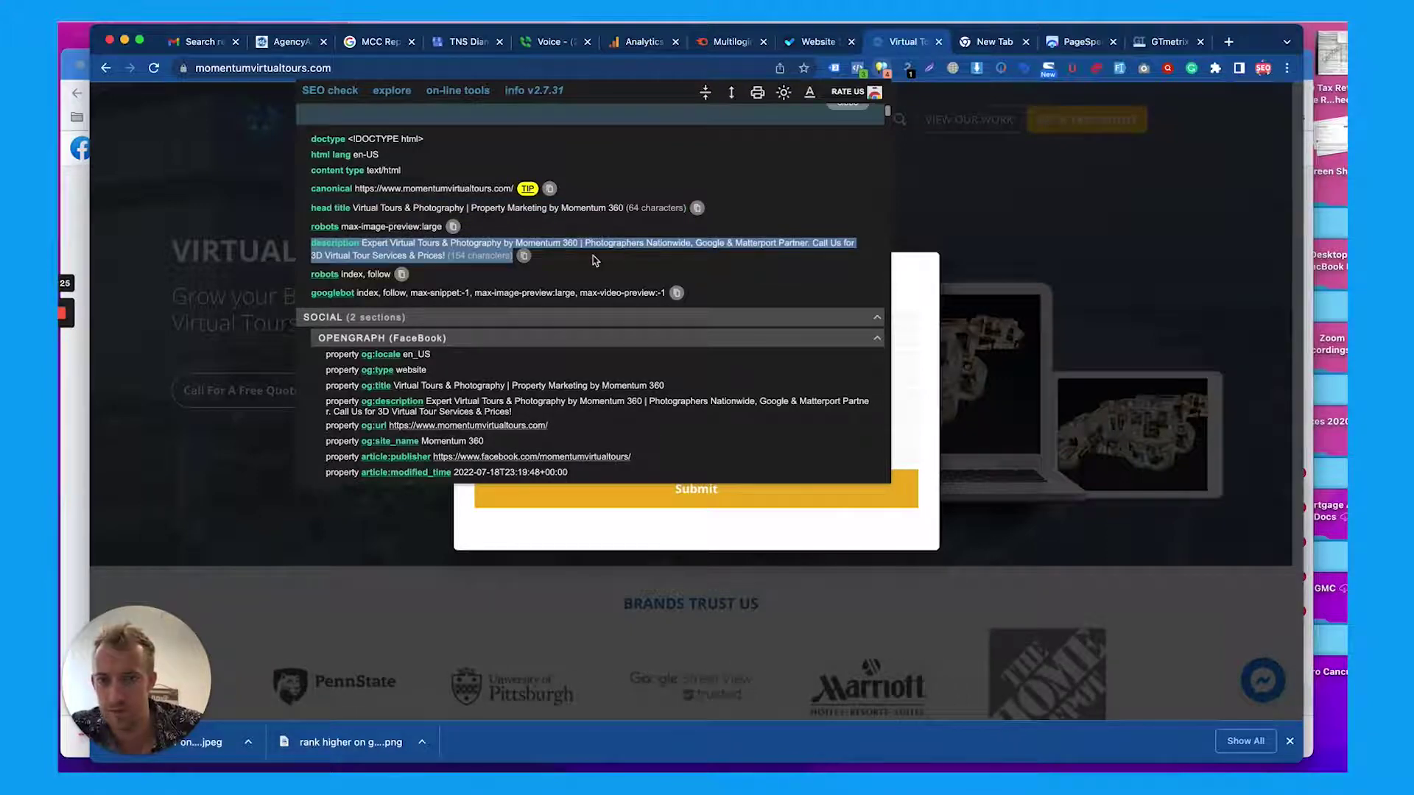
# Scroll through the JSON-LD, headers and anchors, then view the external resources and online tools lists
pyautogui.scroll(-3, 595, 260)
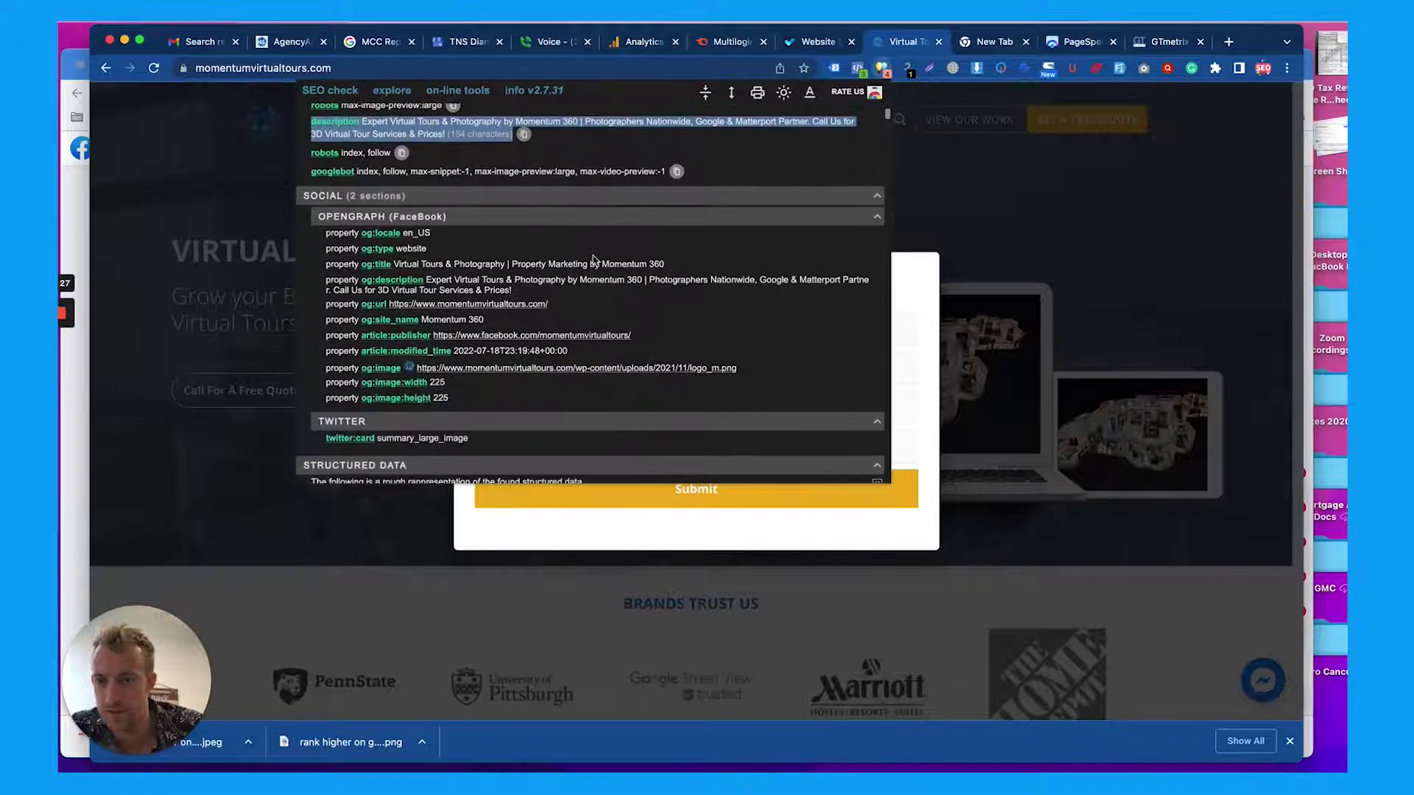
pyautogui.scroll(-3, 492, 288)
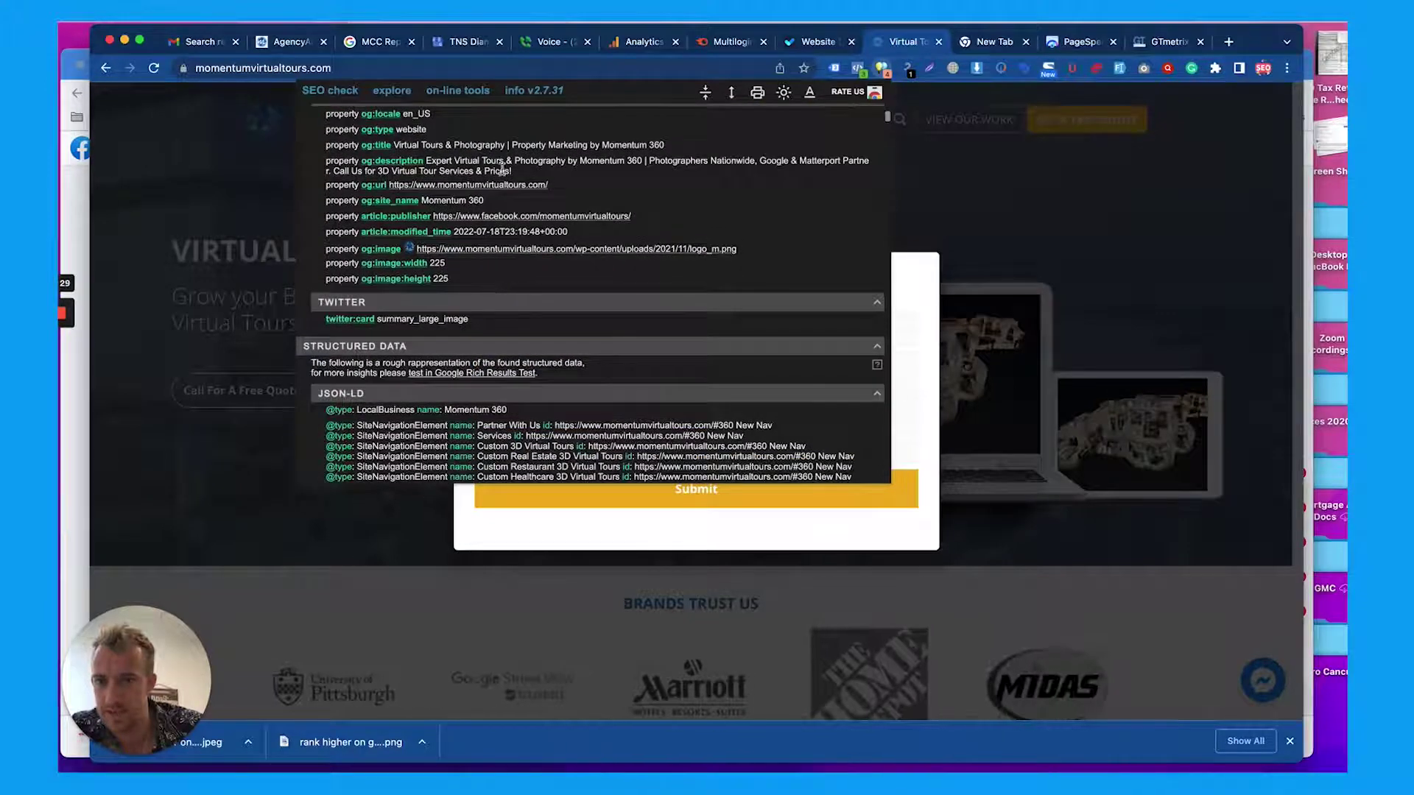
pyautogui.scroll(-6, 483, 212)
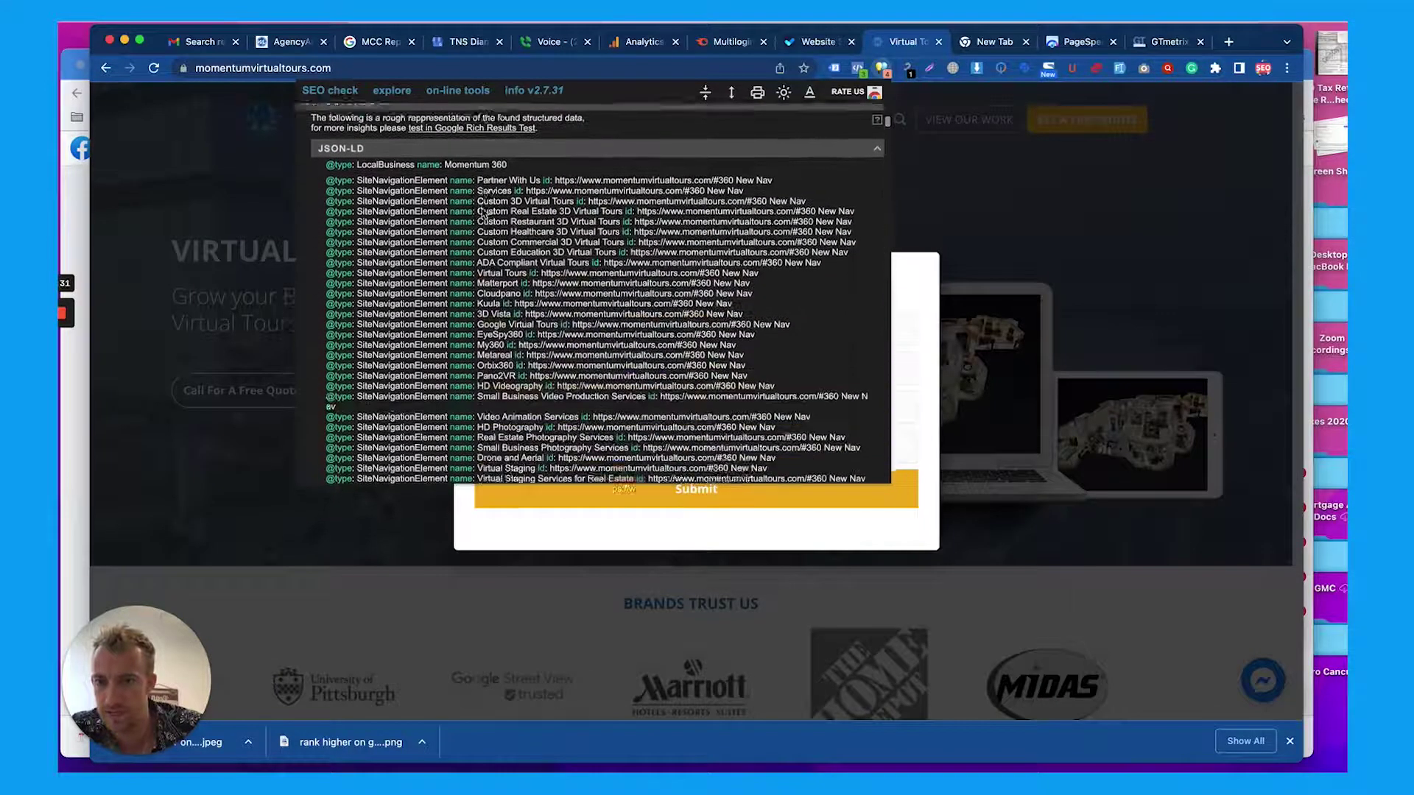
pyautogui.scroll(-15, 619, 223)
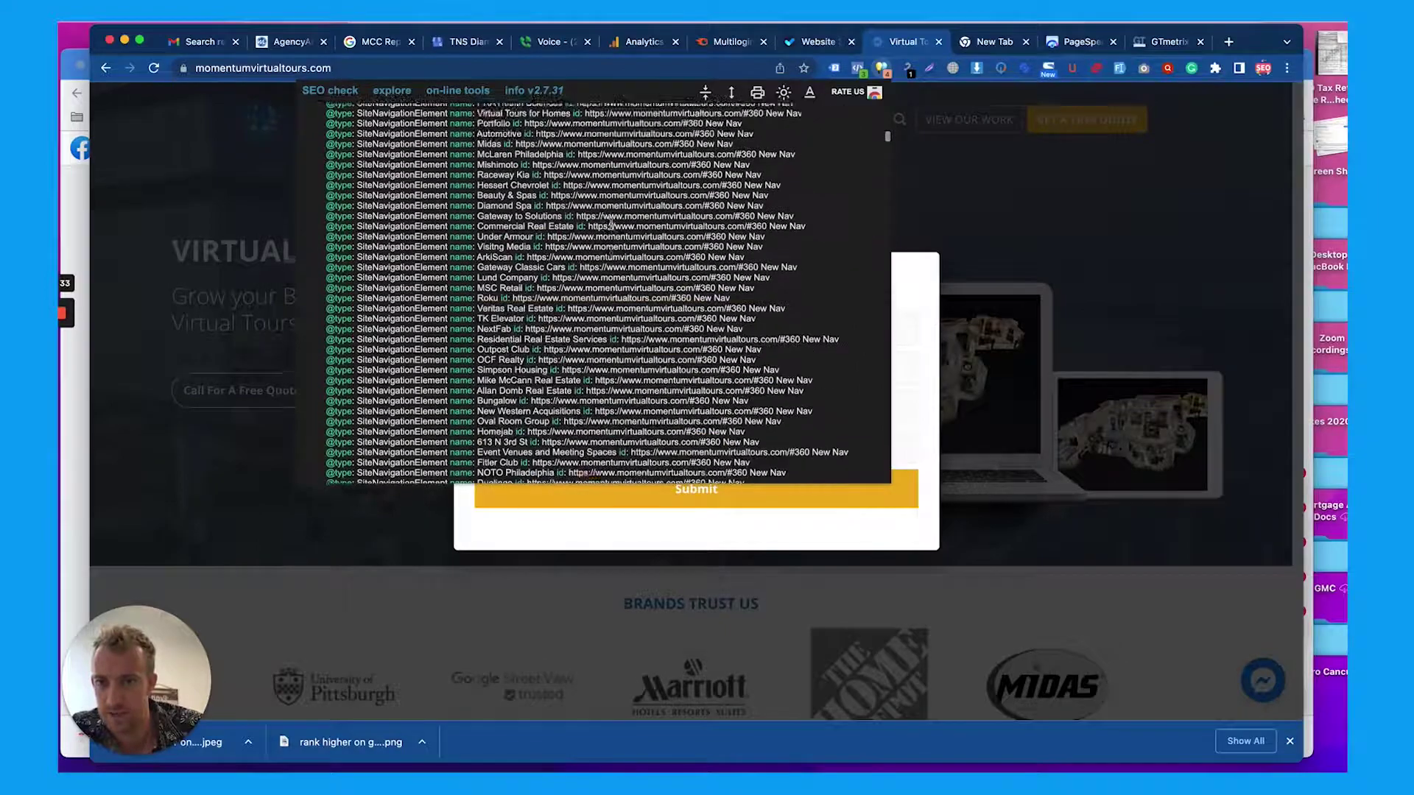
pyautogui.scroll(-10, 611, 223)
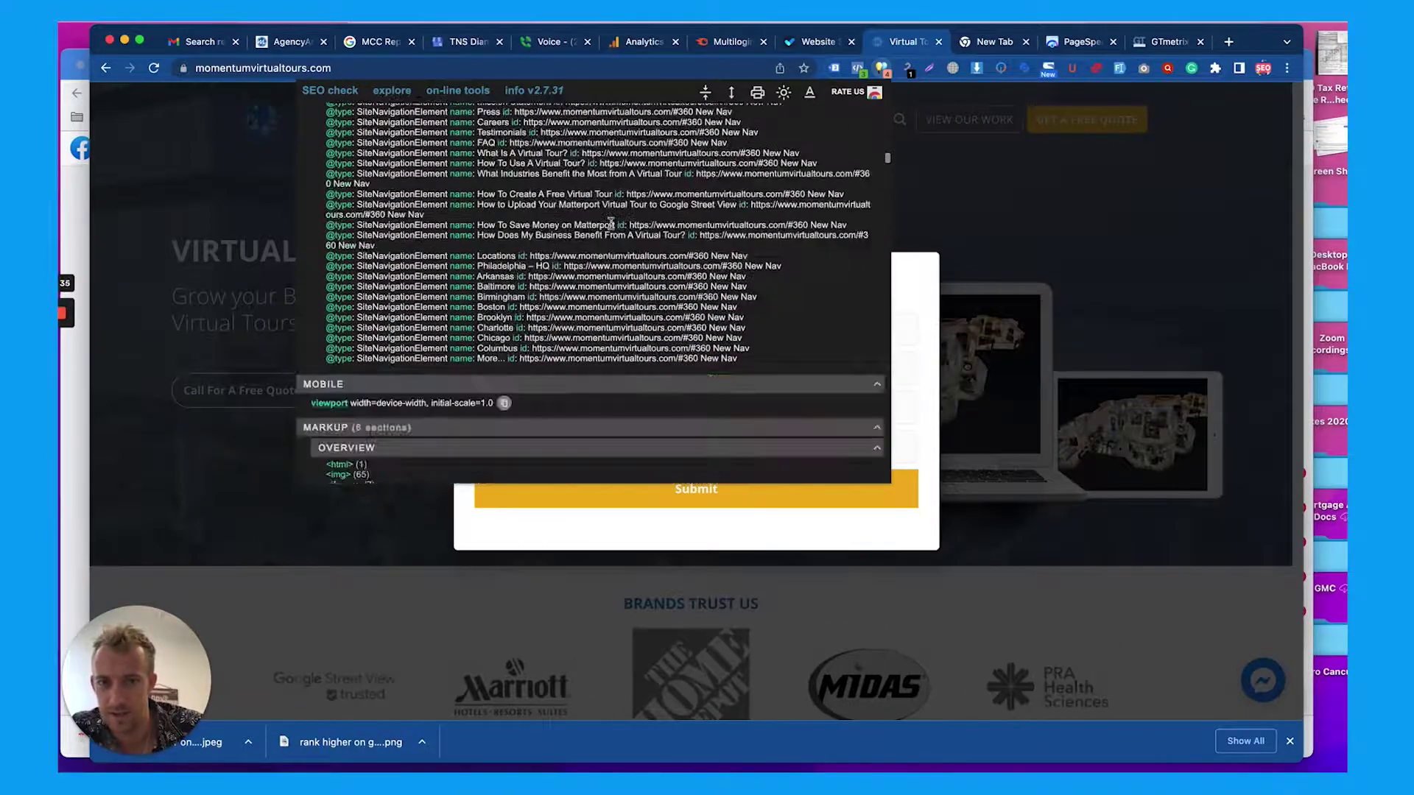
pyautogui.scroll(-3, 608, 222)
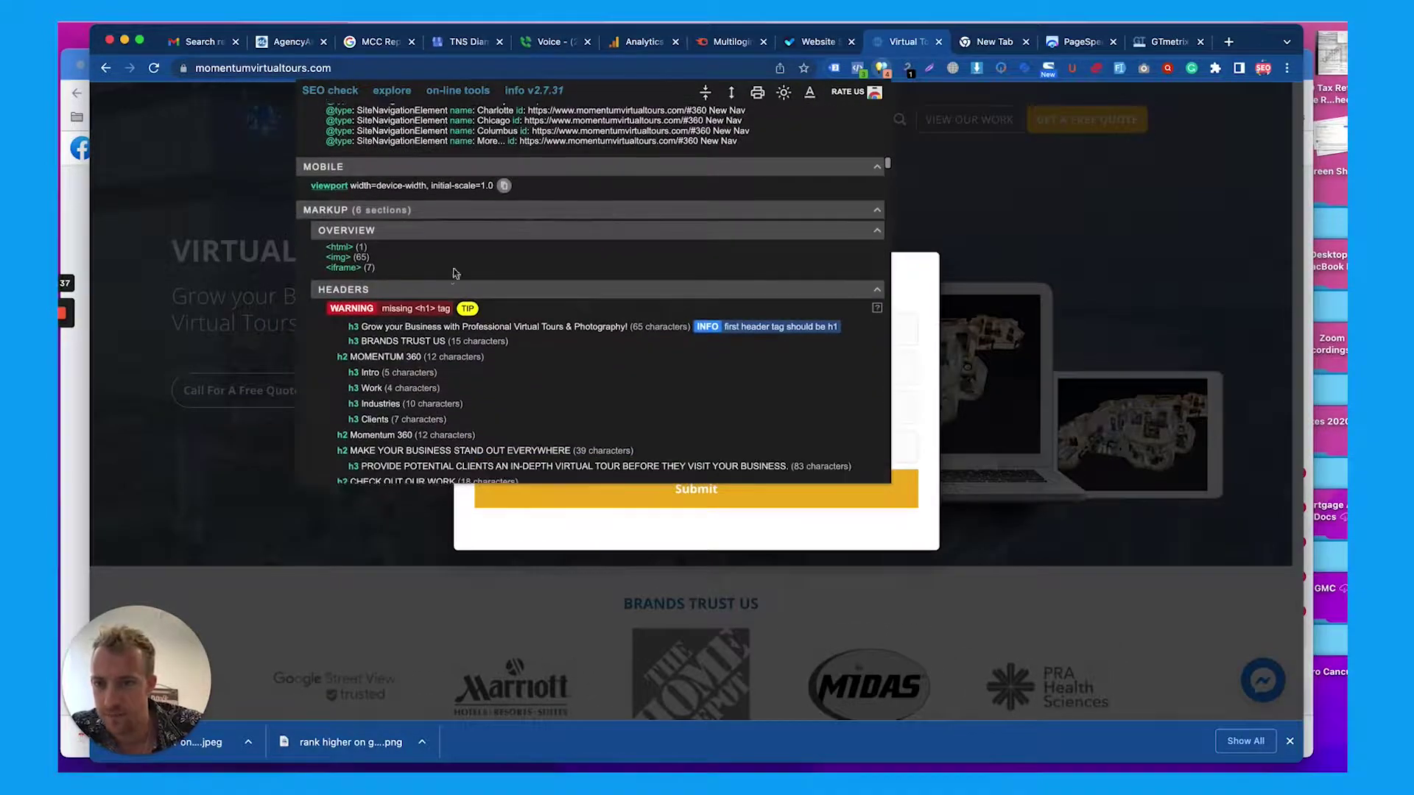
pyautogui.scroll(-10, 451, 277)
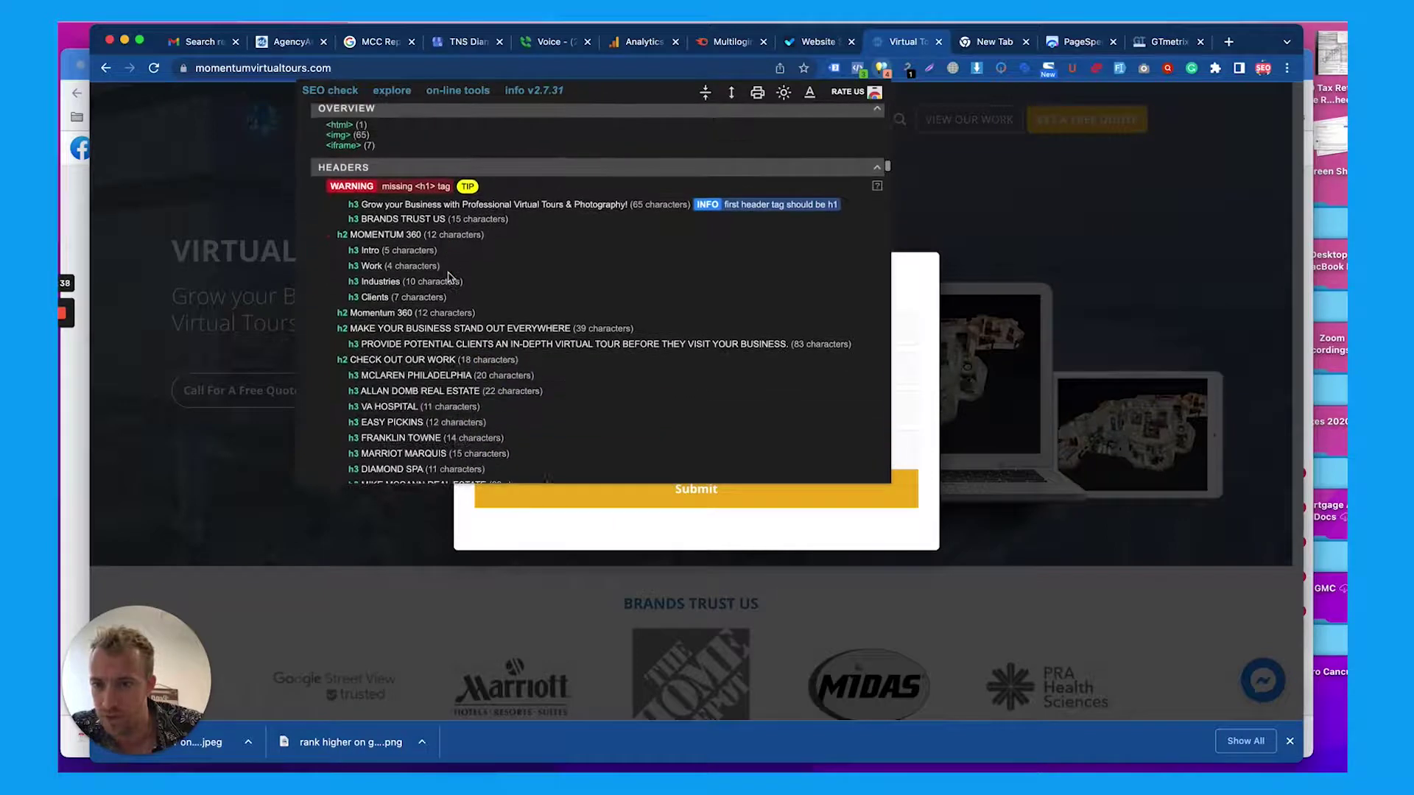
pyautogui.scroll(-5, 448, 273)
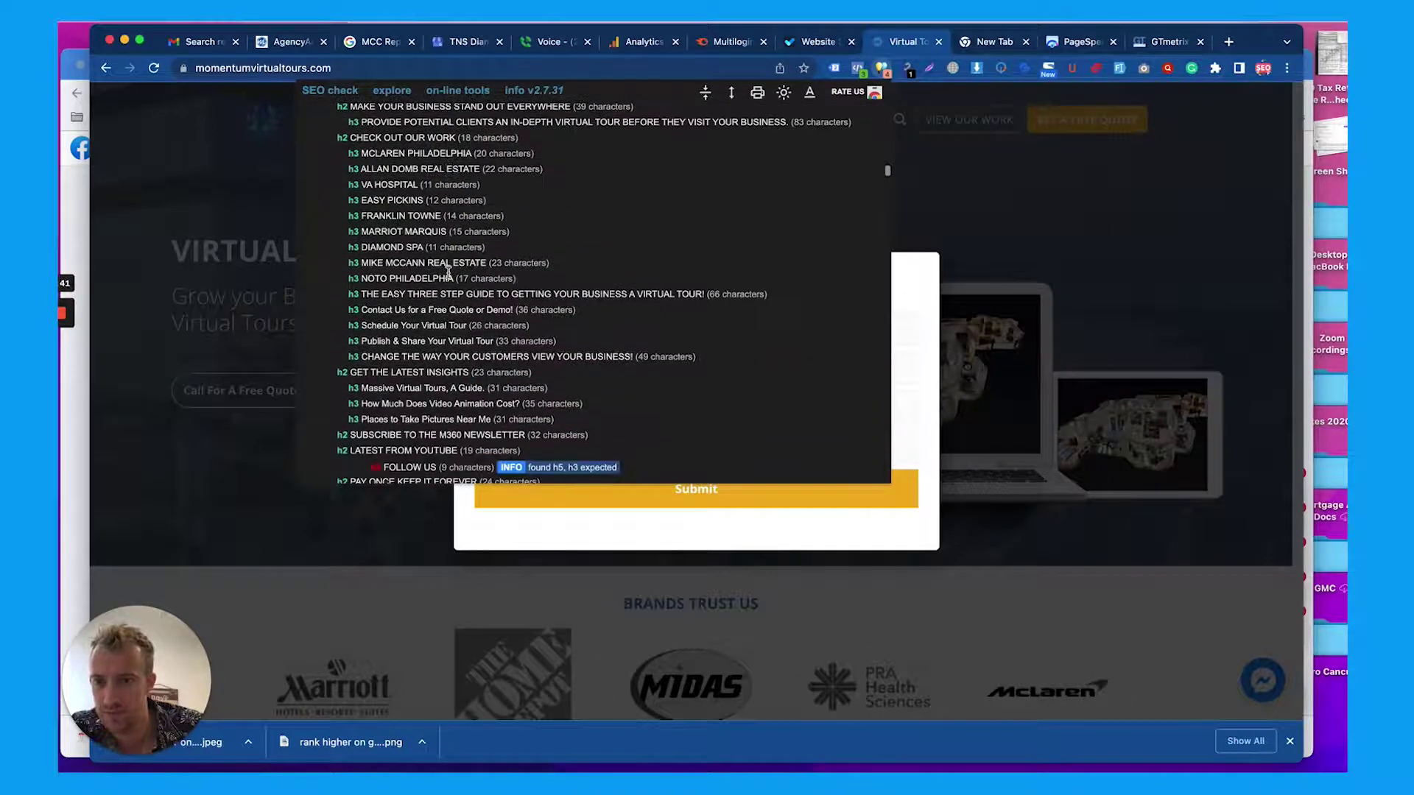
pyautogui.scroll(10, 448, 272)
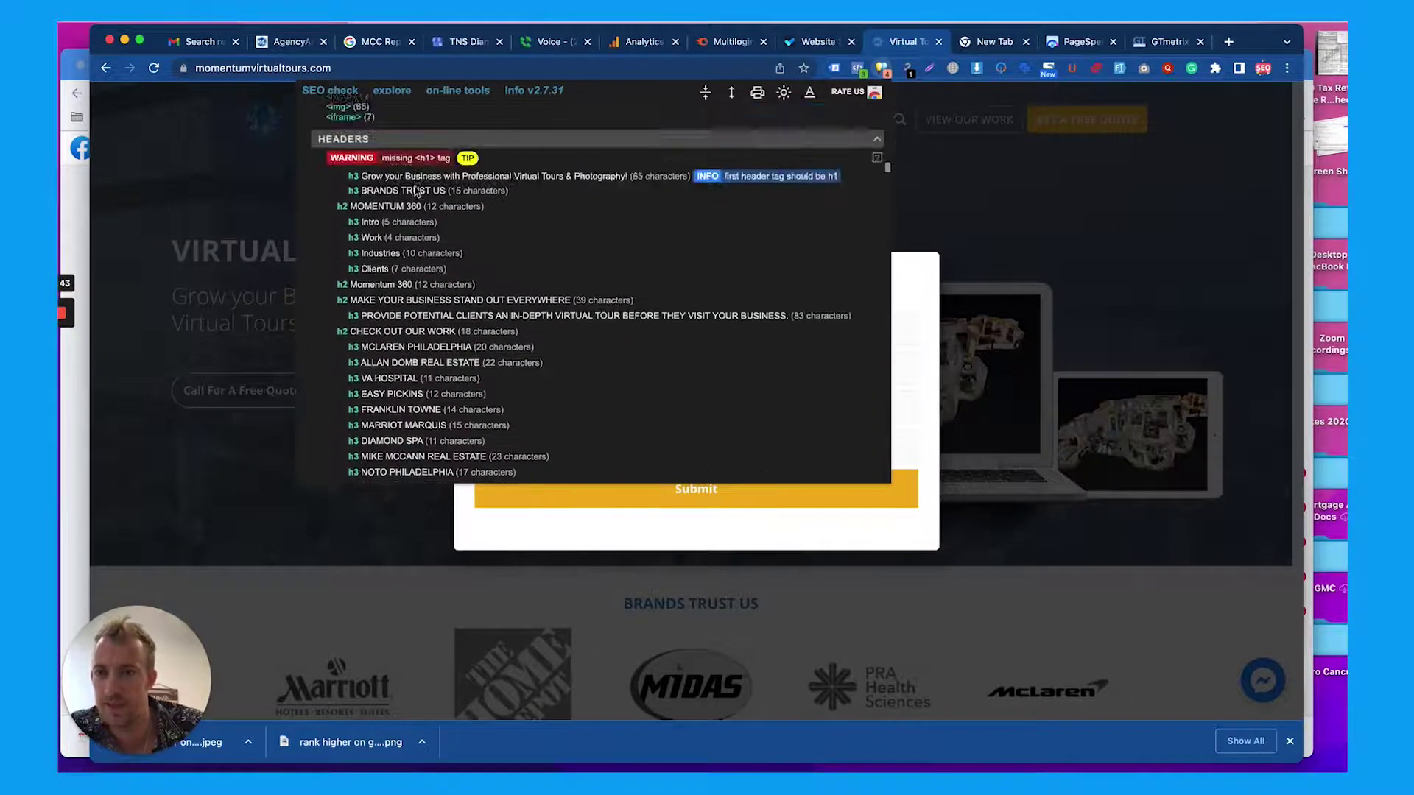
pyautogui.scroll(-8, 416, 190)
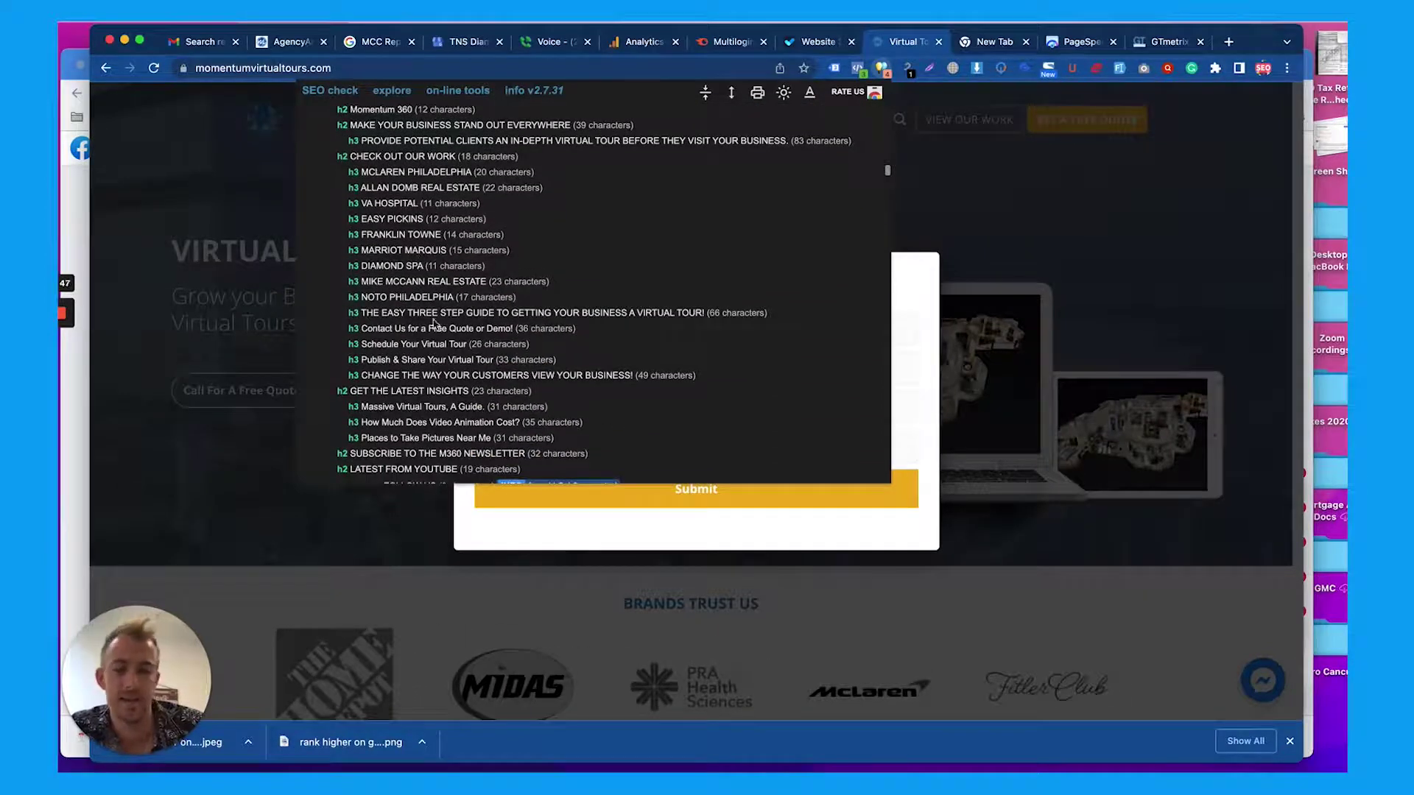
pyautogui.scroll(-3, 460, 353)
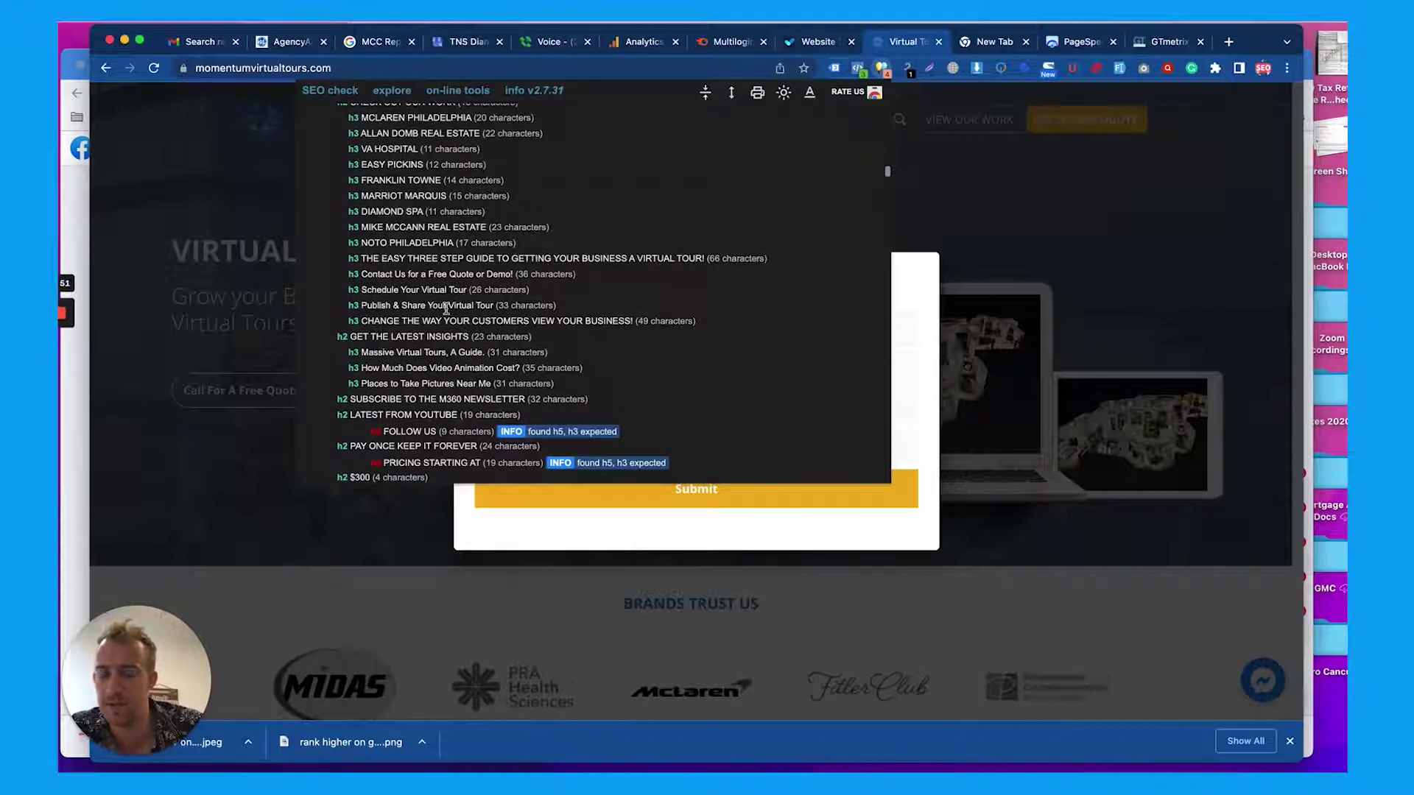
pyautogui.scroll(-1, 446, 308)
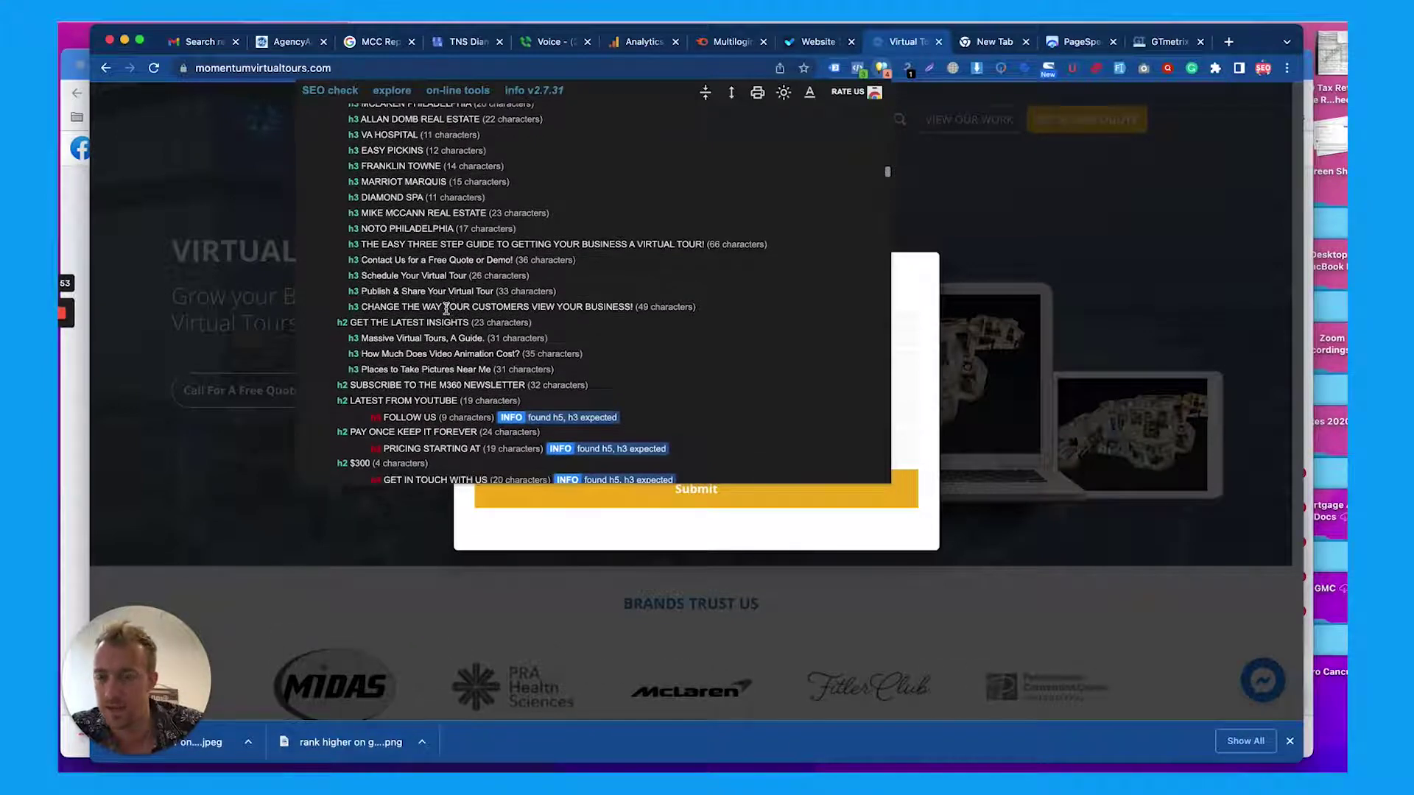
pyautogui.scroll(-1, 406, 210)
pyautogui.scroll(10, 407, 210)
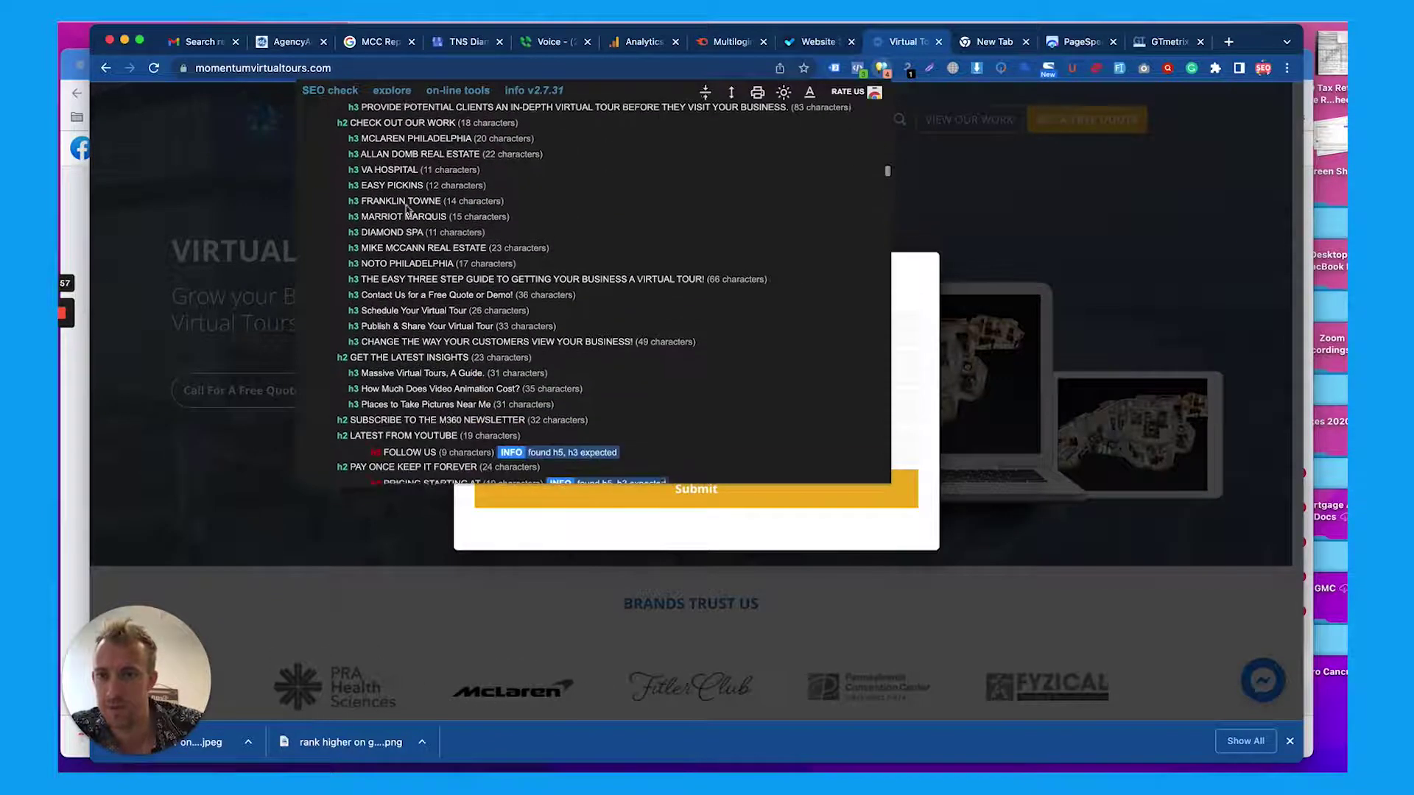
pyautogui.scroll(4, 406, 209)
pyautogui.scroll(-20, 406, 210)
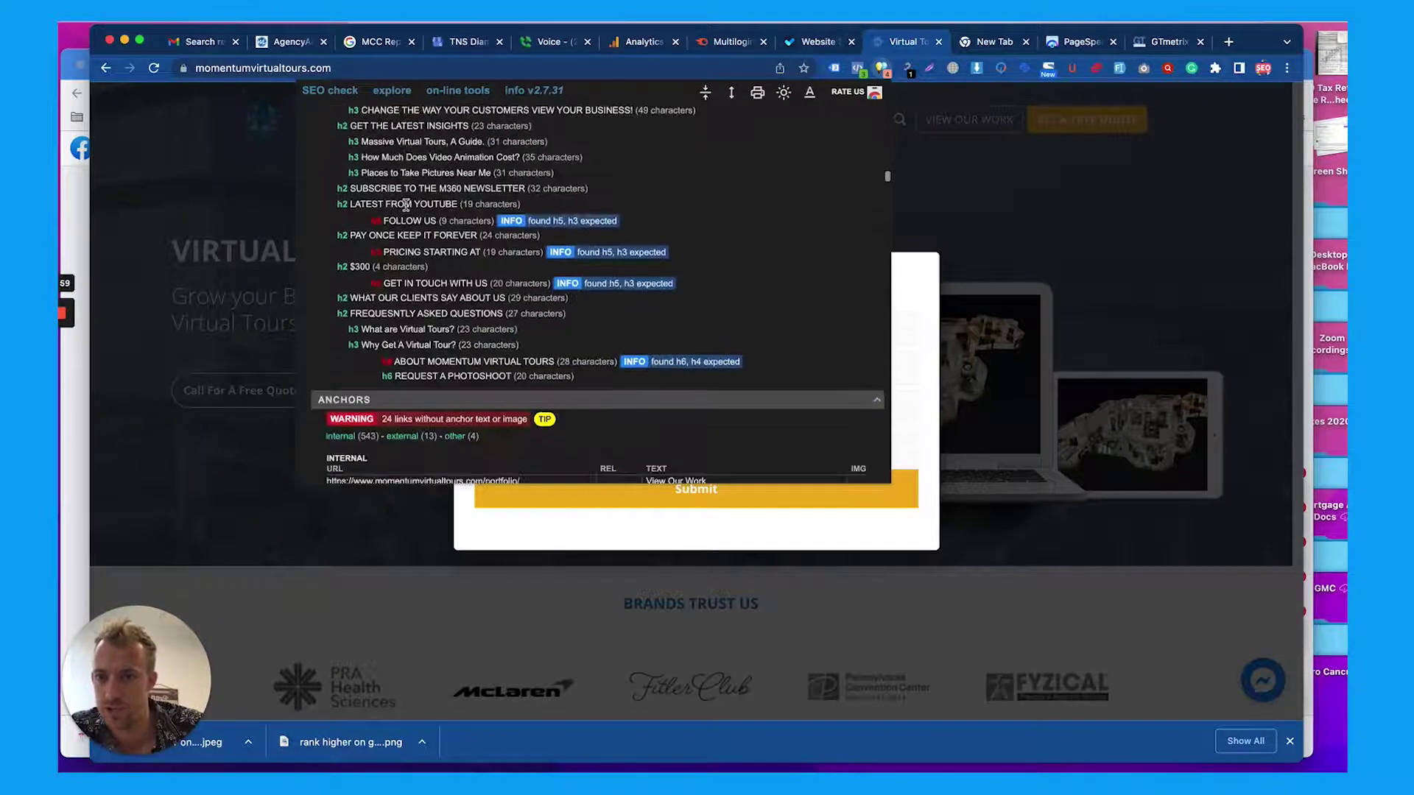
pyautogui.scroll(-10, 406, 206)
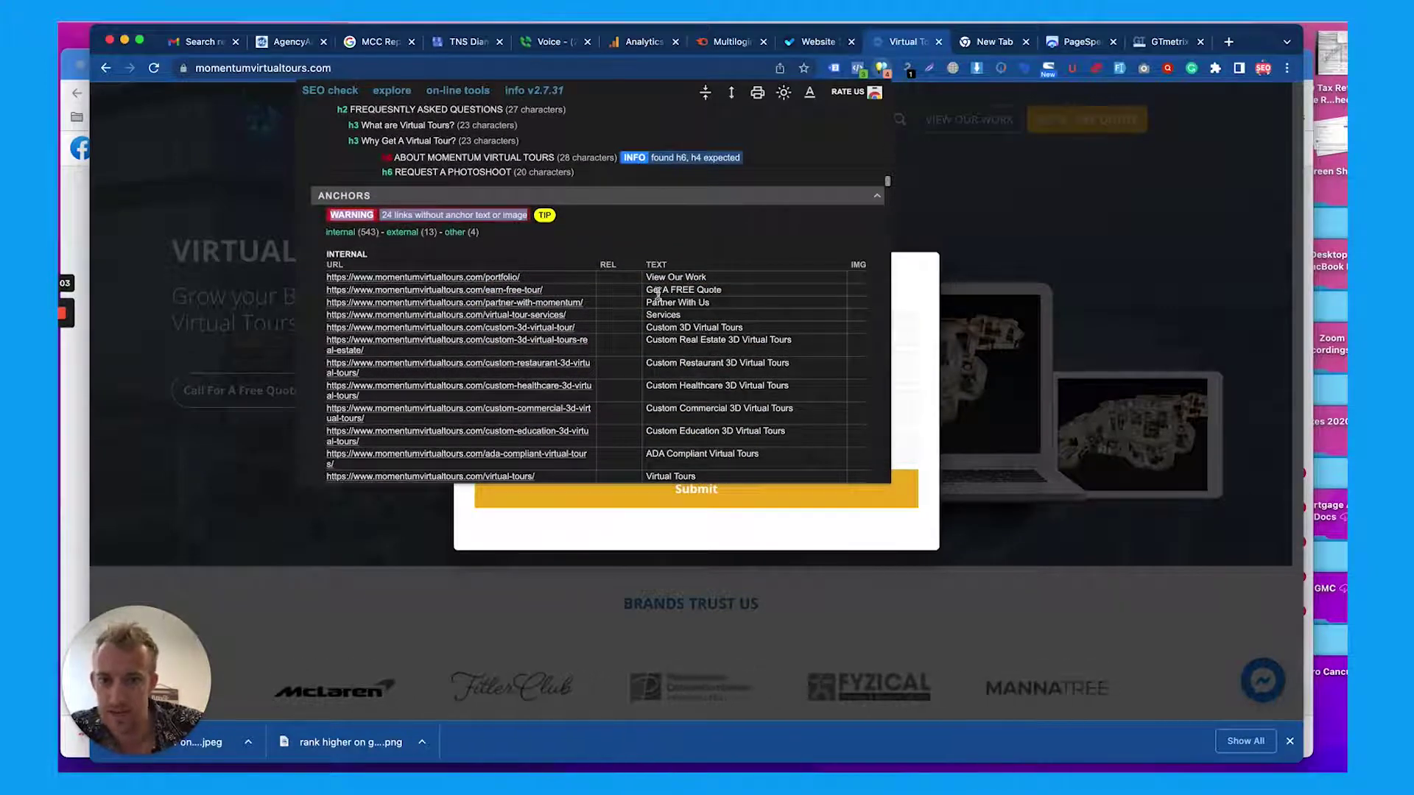
pyautogui.scroll(-1, 627, 311)
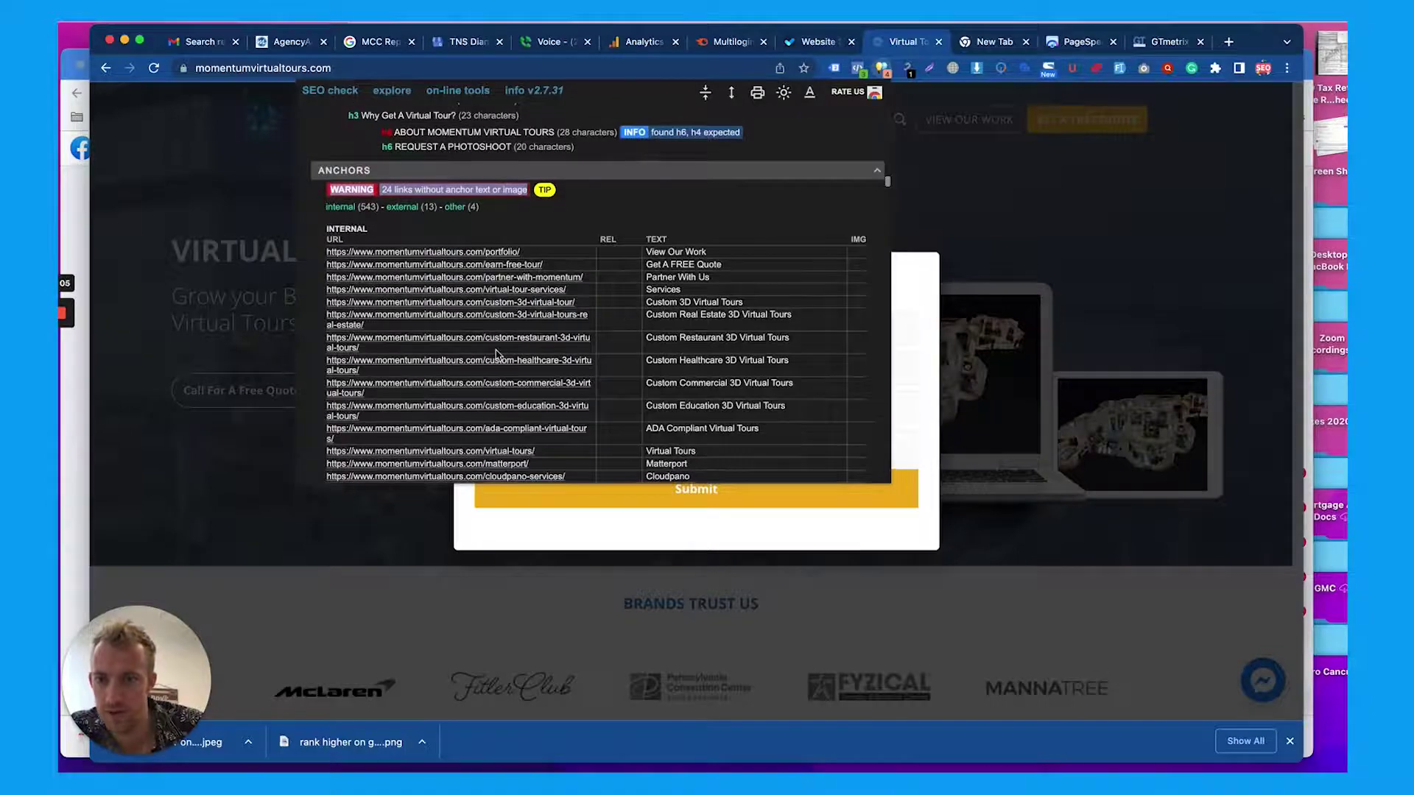
pyautogui.scroll(-4, 497, 355)
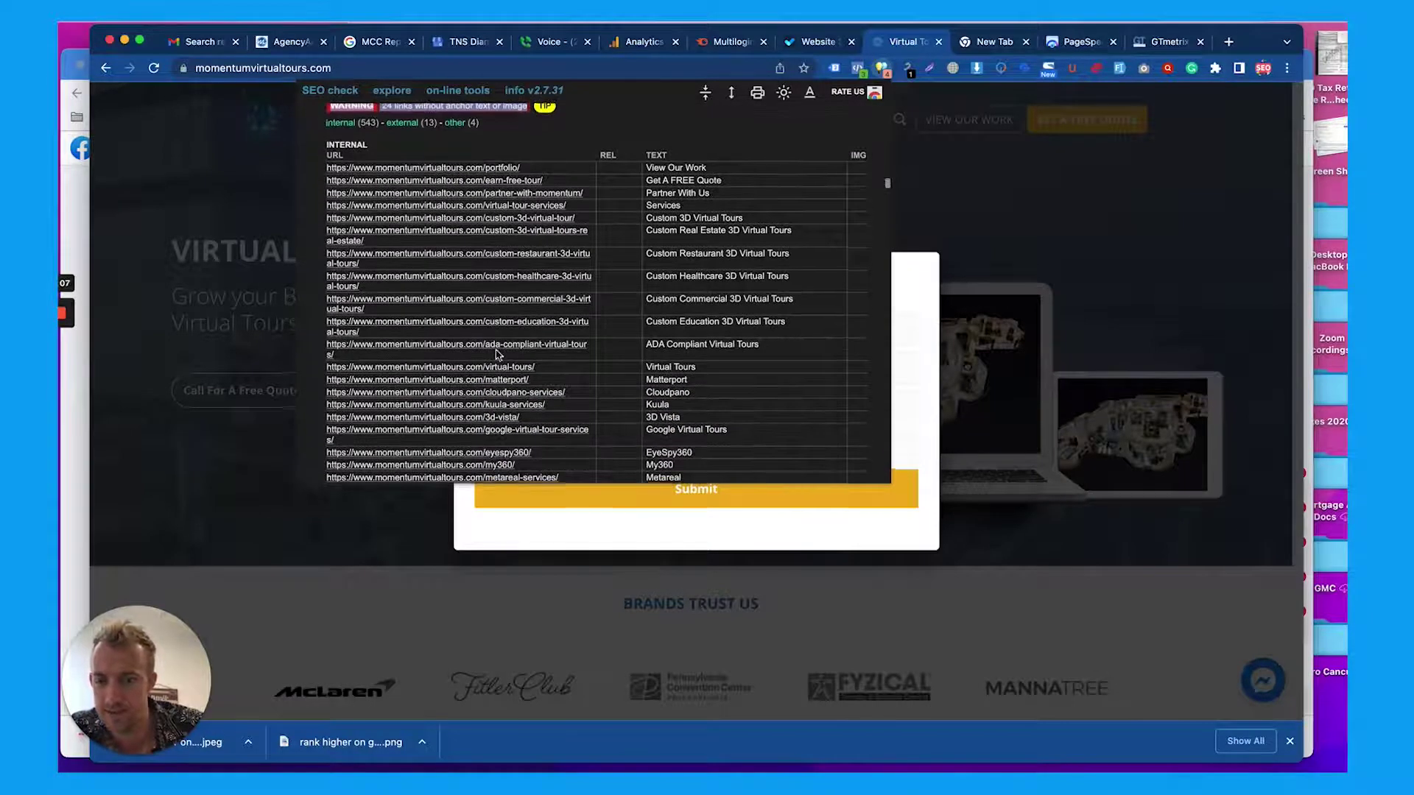
pyautogui.scroll(-10, 497, 354)
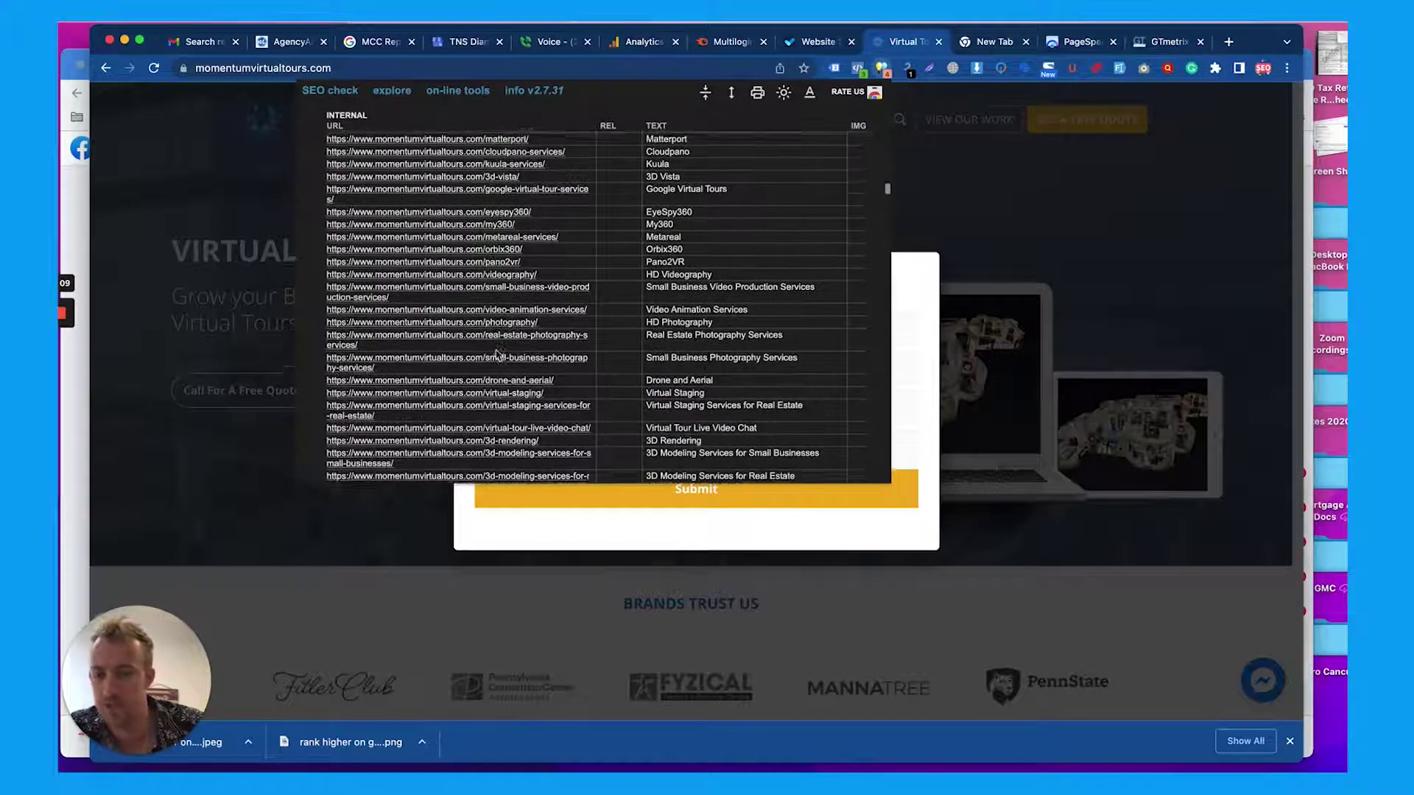
pyautogui.scroll(-20, 497, 354)
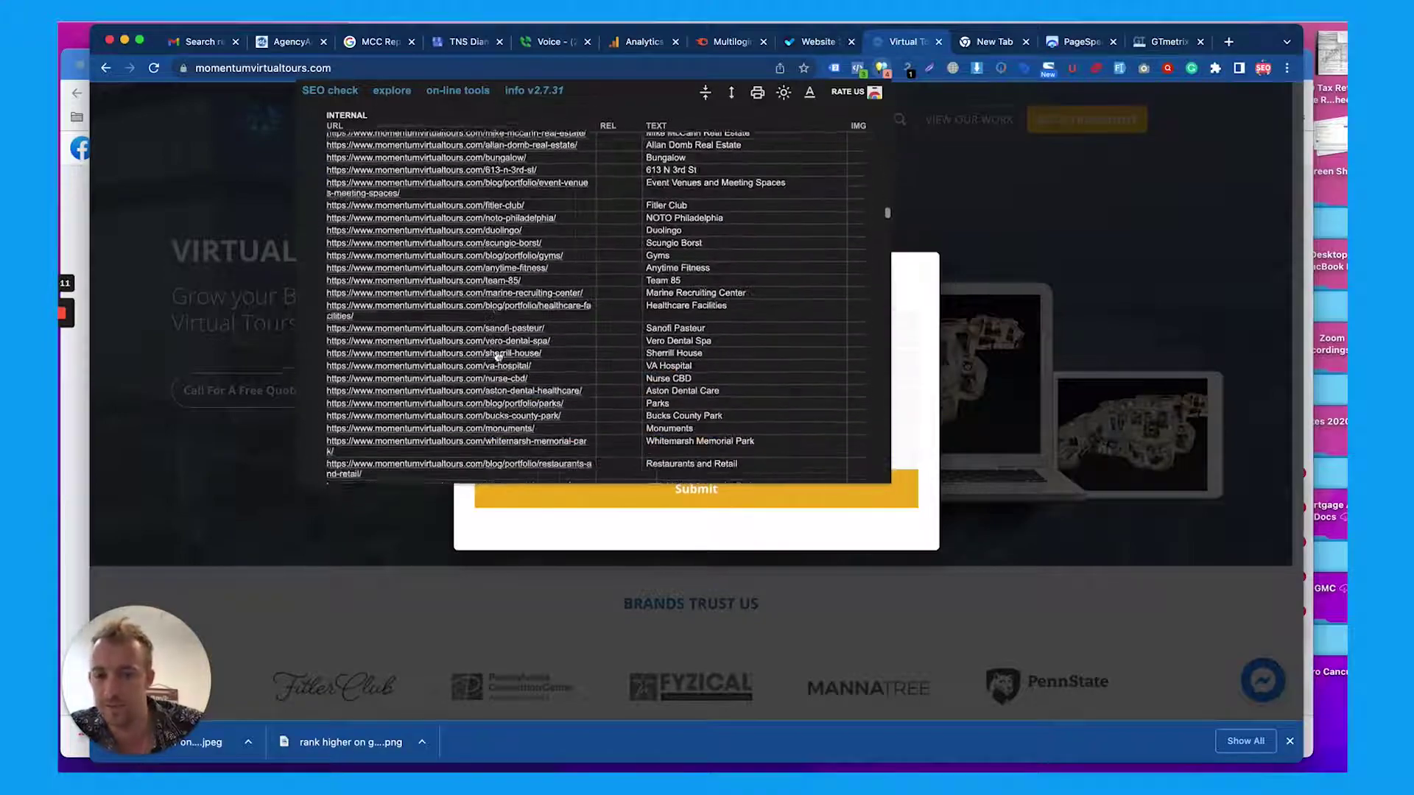
pyautogui.scroll(-10, 497, 356)
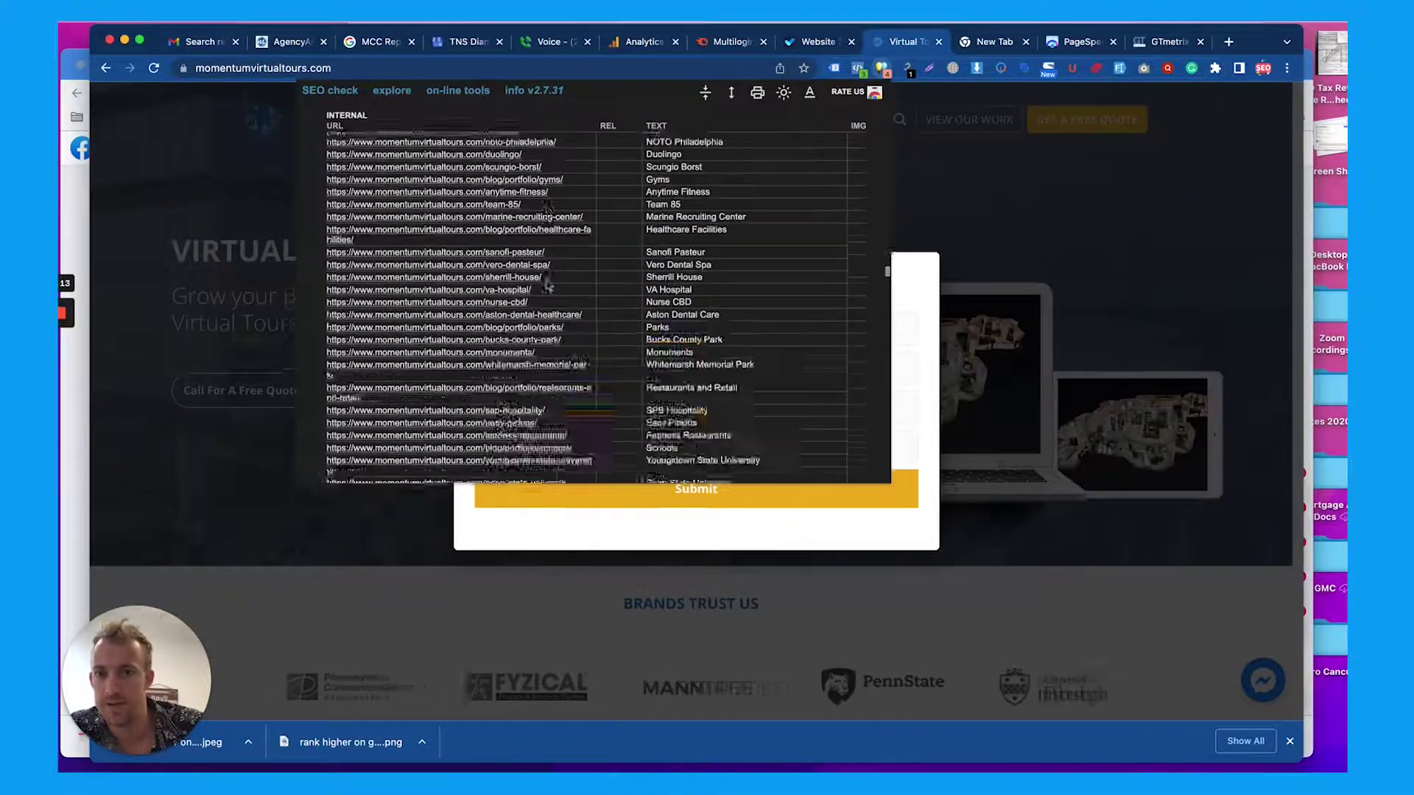
pyautogui.scroll(-20, 547, 283)
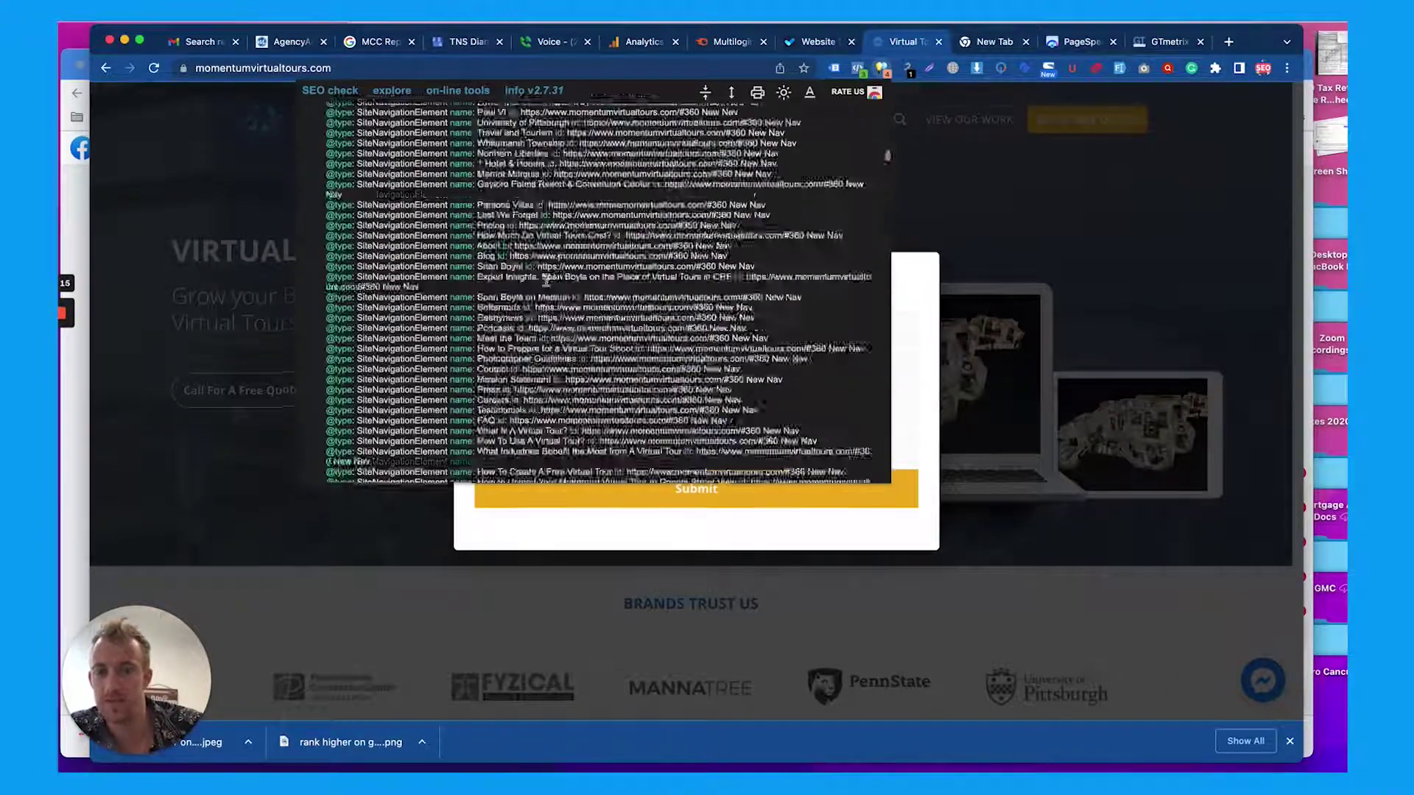
pyautogui.scroll(20, 544, 280)
pyautogui.click(389, 92)
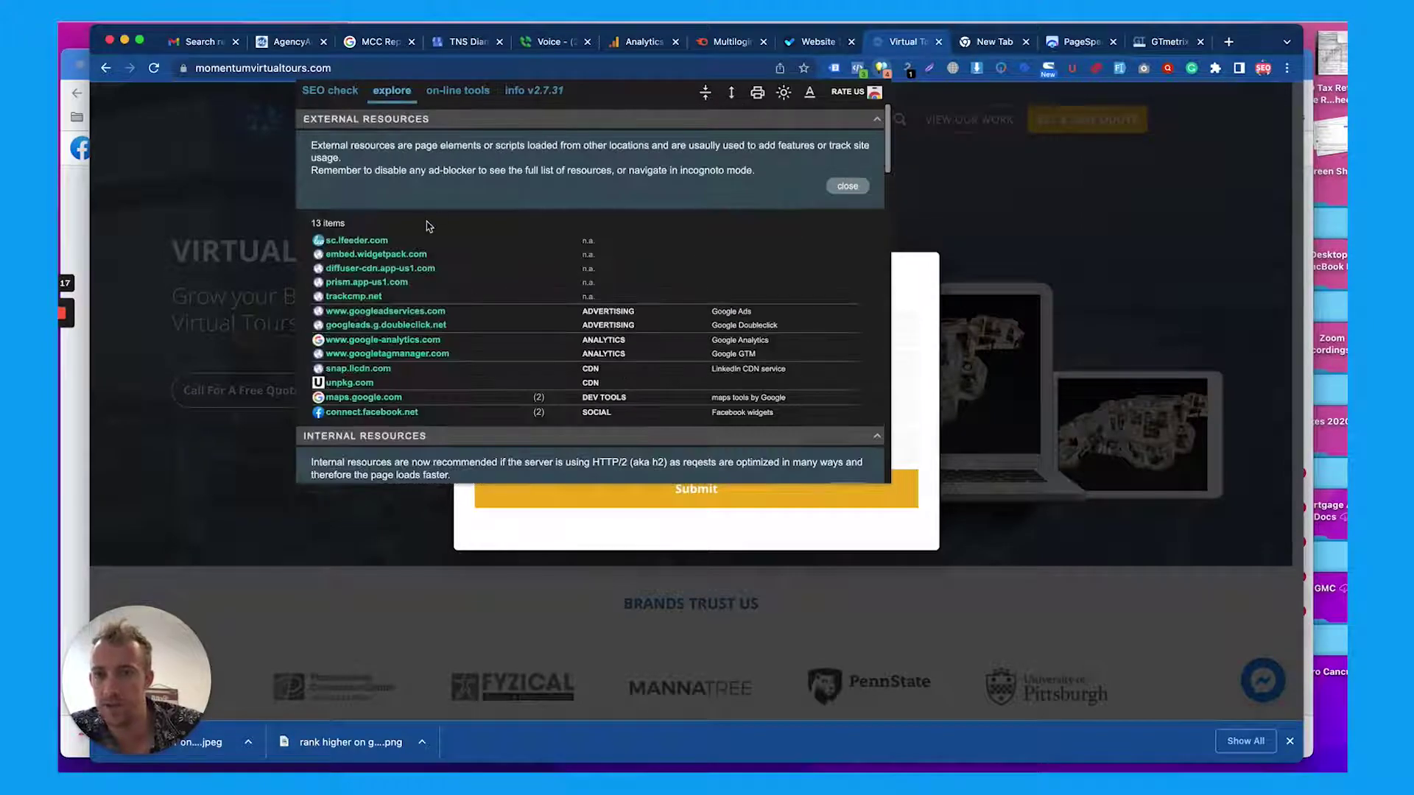
pyautogui.click(464, 92)
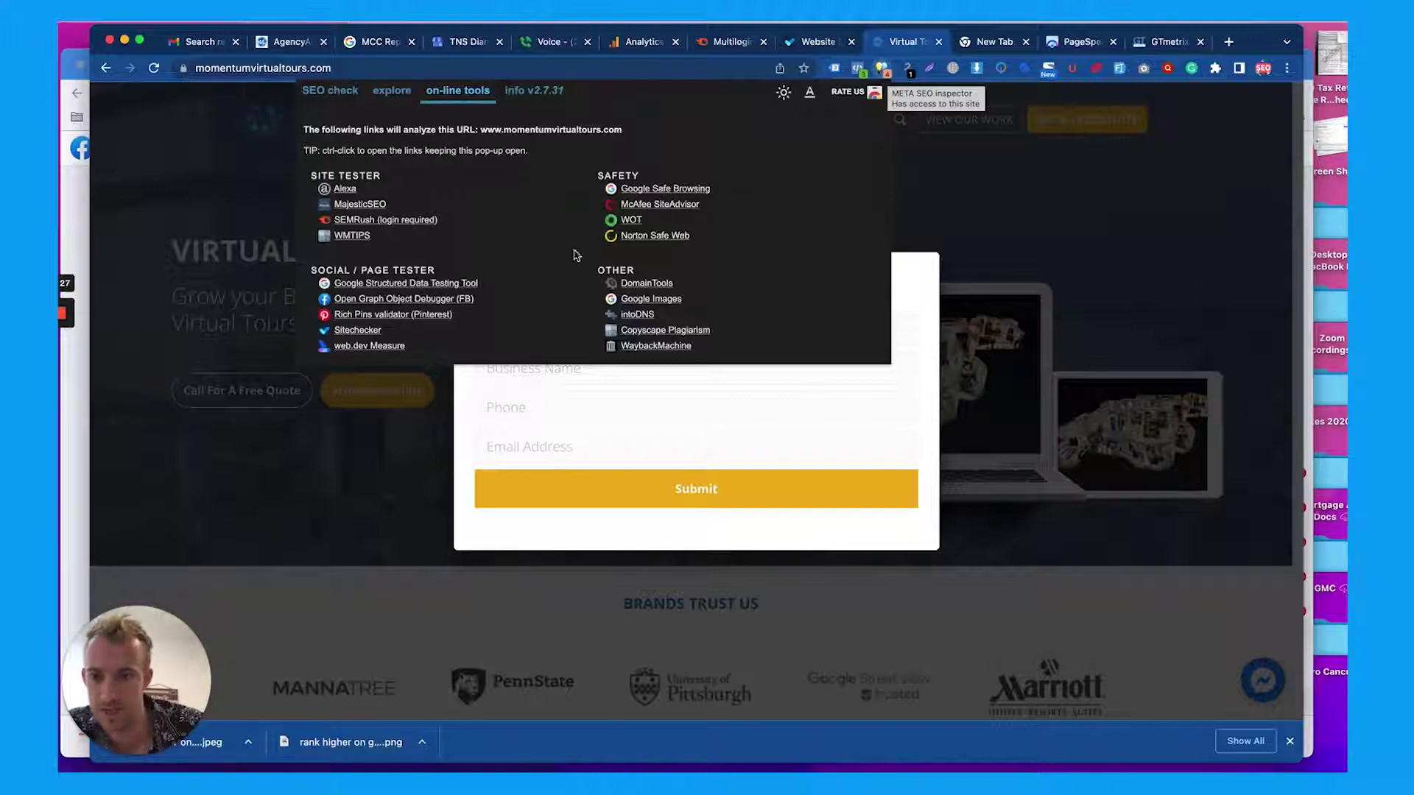
# Open the Sitechecker analysis in a new tab and return to the online tools list
pyautogui.rightClick(372, 332)
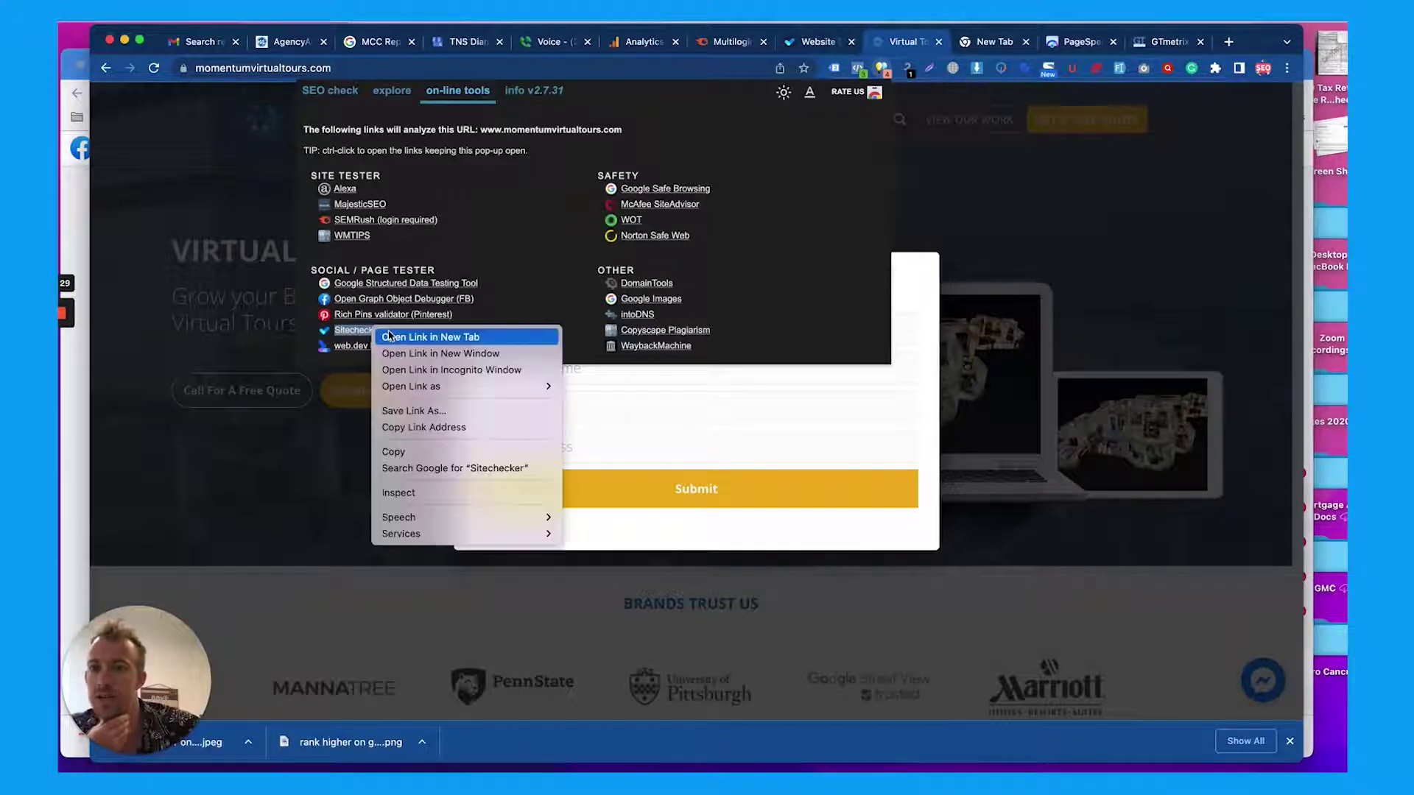
pyautogui.click(399, 336)
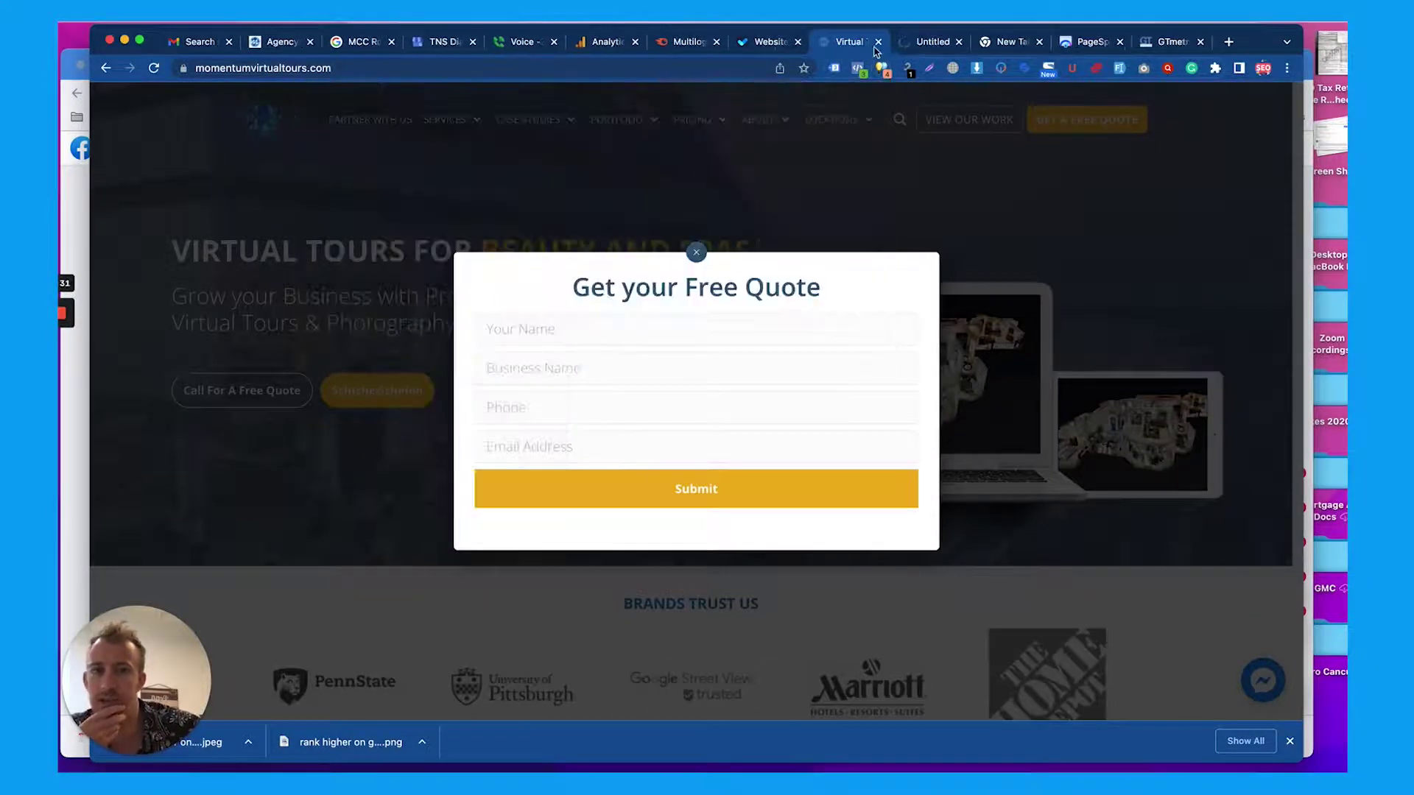
pyautogui.click(883, 69)
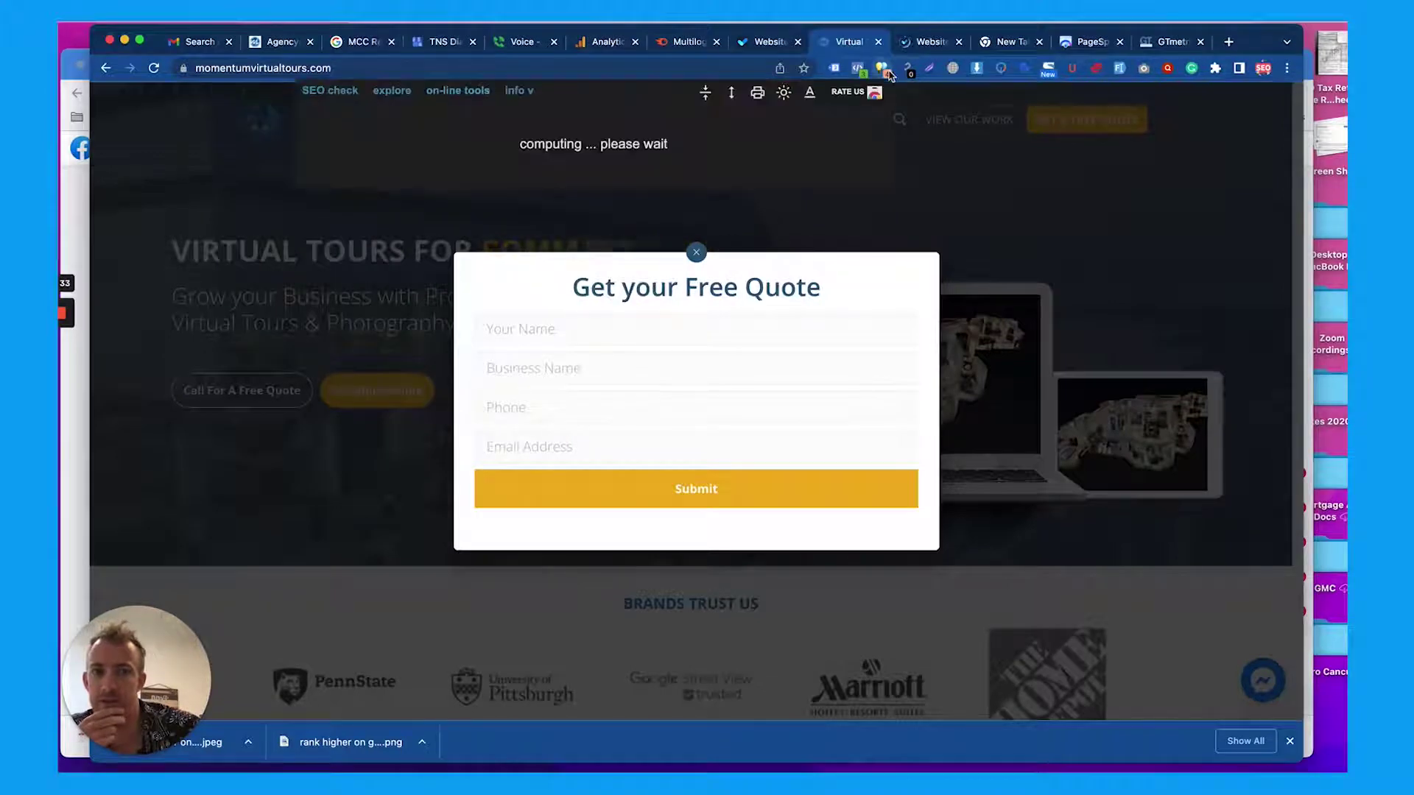
pyautogui.click(535, 93)
pyautogui.click(457, 91)
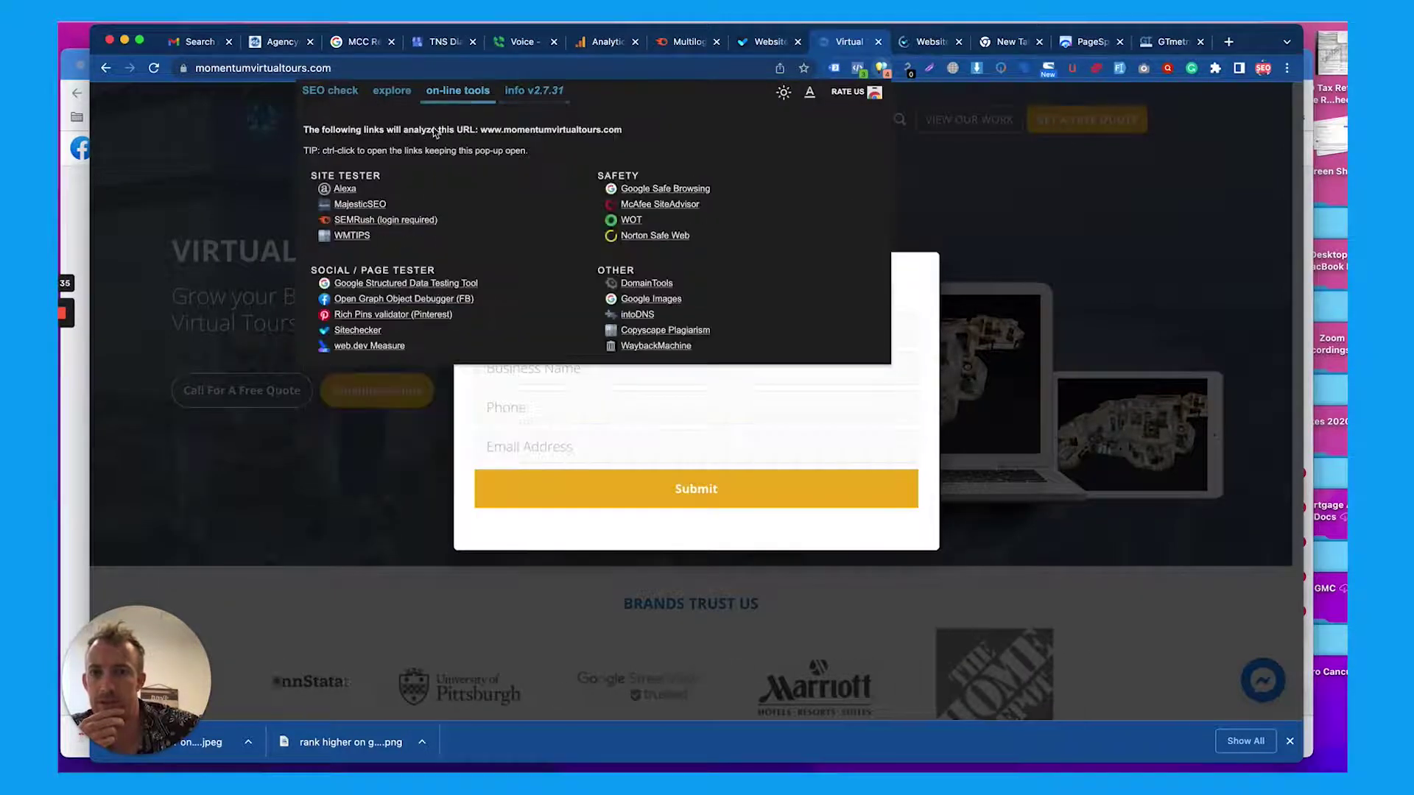
# Open the SEMrush analysis in a new tab, dismiss the quote popup and select the homepage URL
pyautogui.rightClick(362, 222)
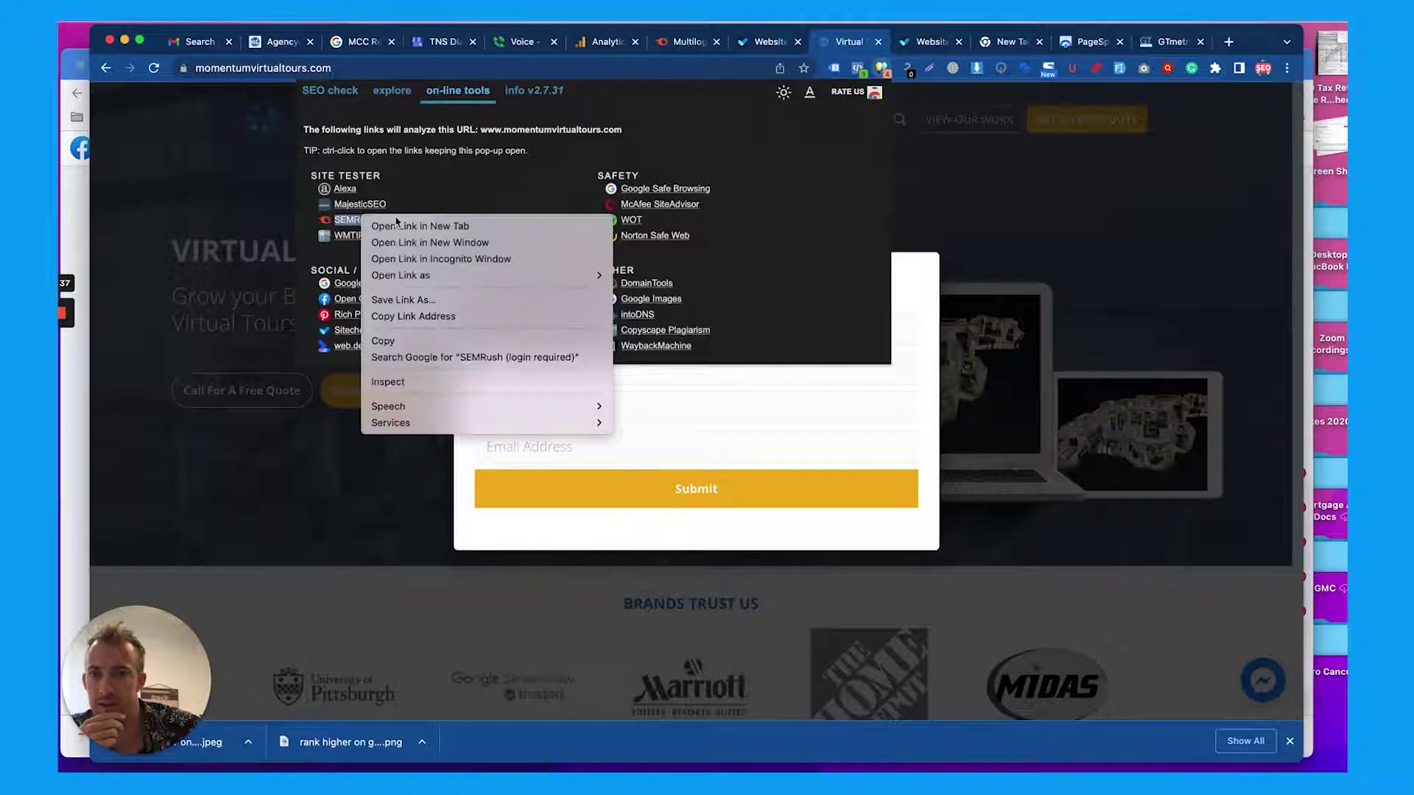
pyautogui.click(607, 245)
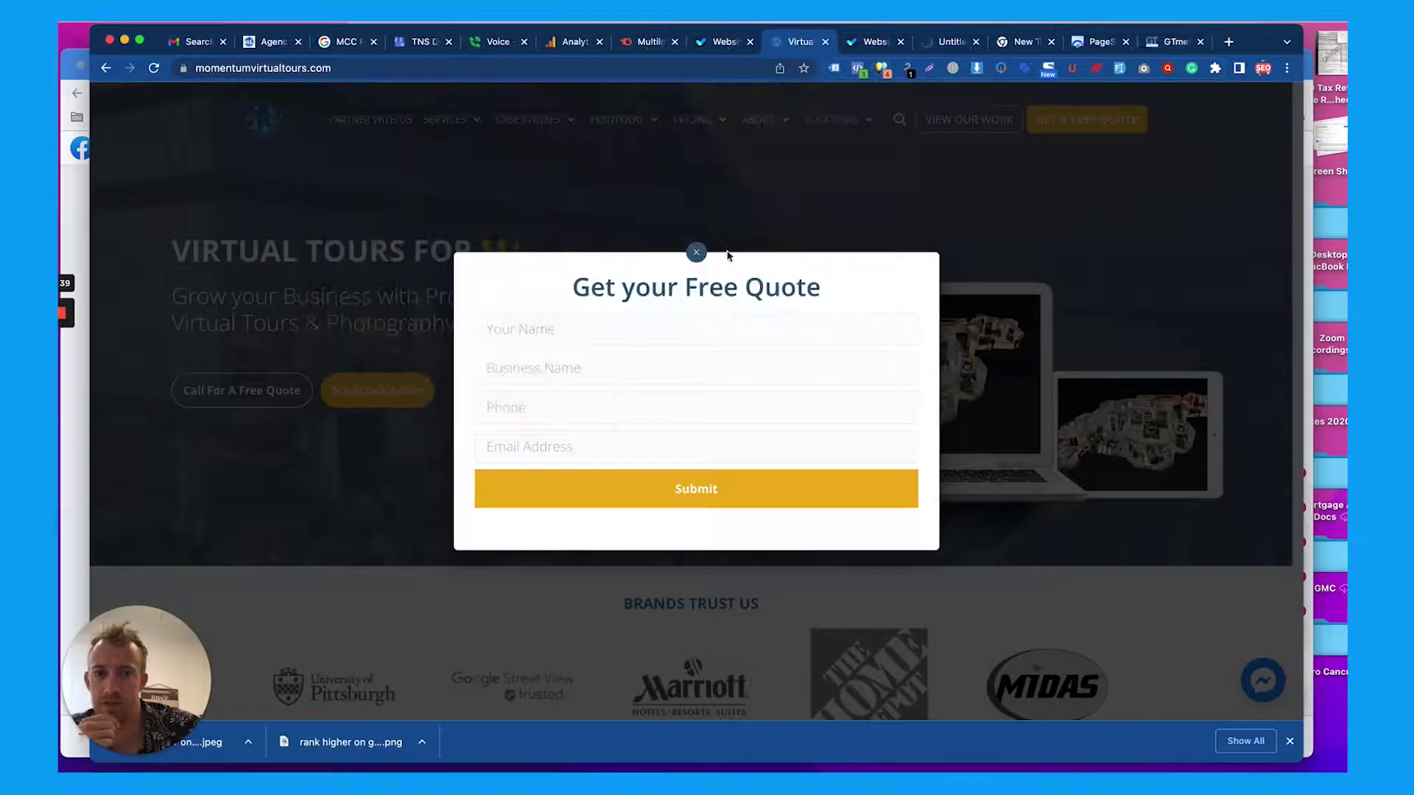
pyautogui.click(697, 253)
pyautogui.click(607, 66)
pyautogui.press('super+c')
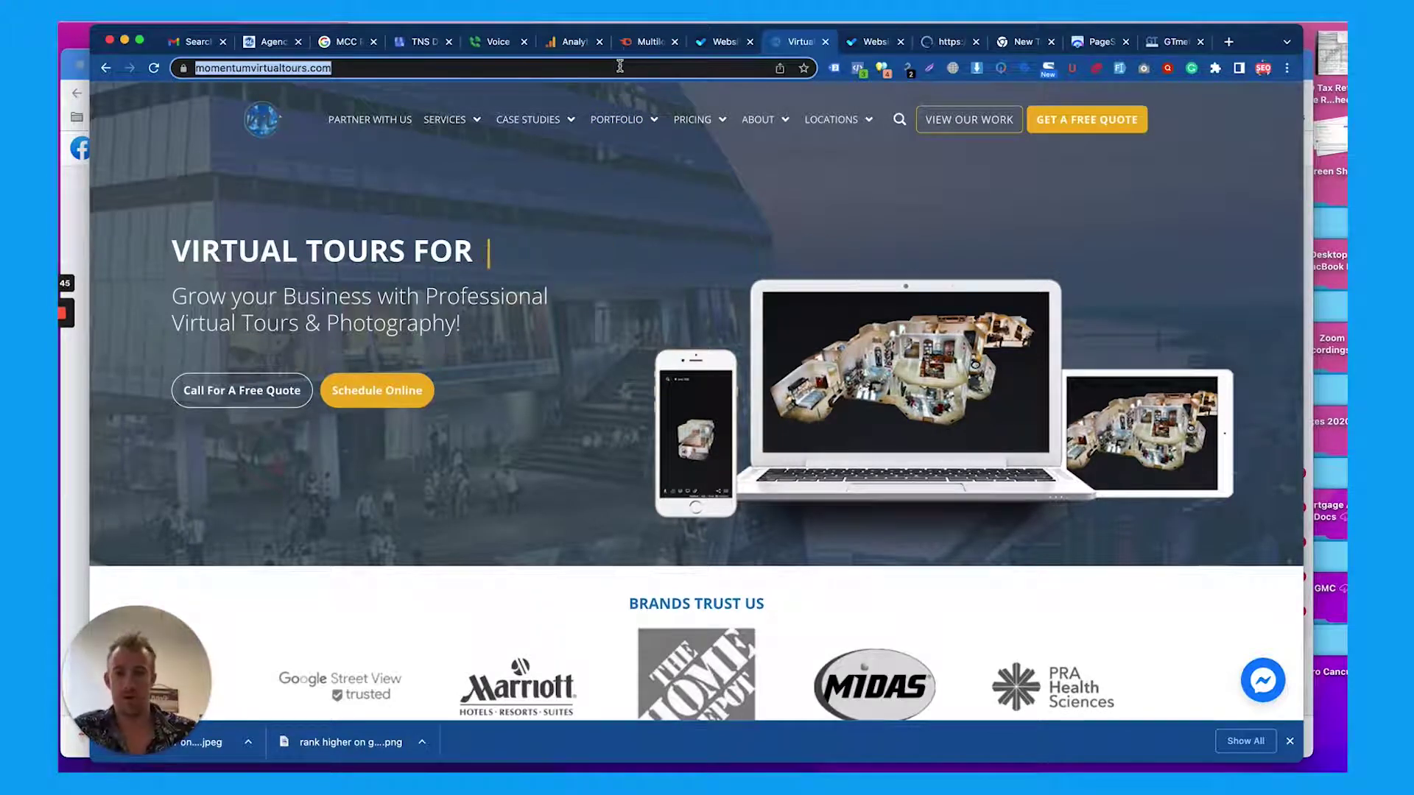
# Close the empty tab and run PageSpeed Insights on the pasted homepage URL
pyautogui.click(1050, 42)
pyautogui.click(1014, 44)
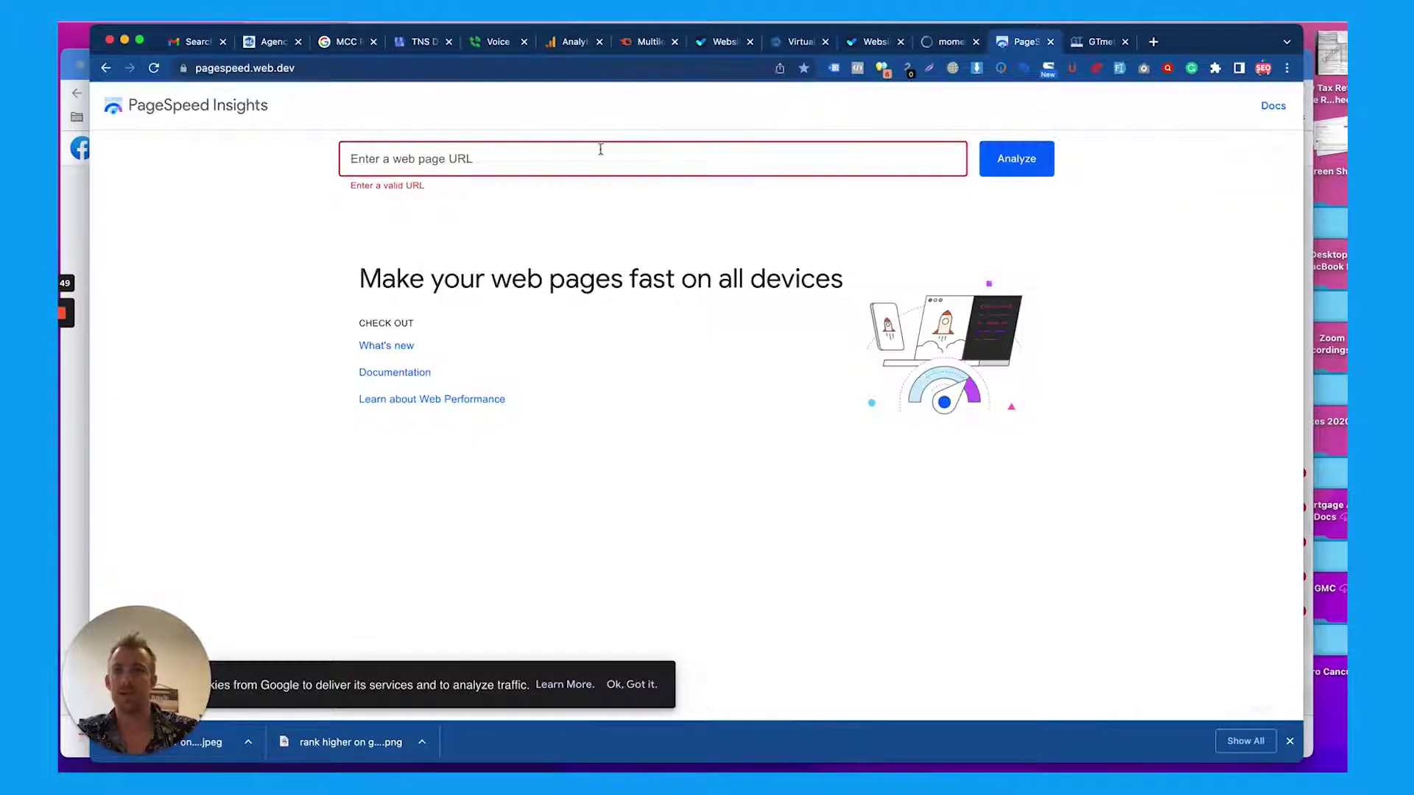
pyautogui.press('super+v')
pyautogui.click(1011, 159)
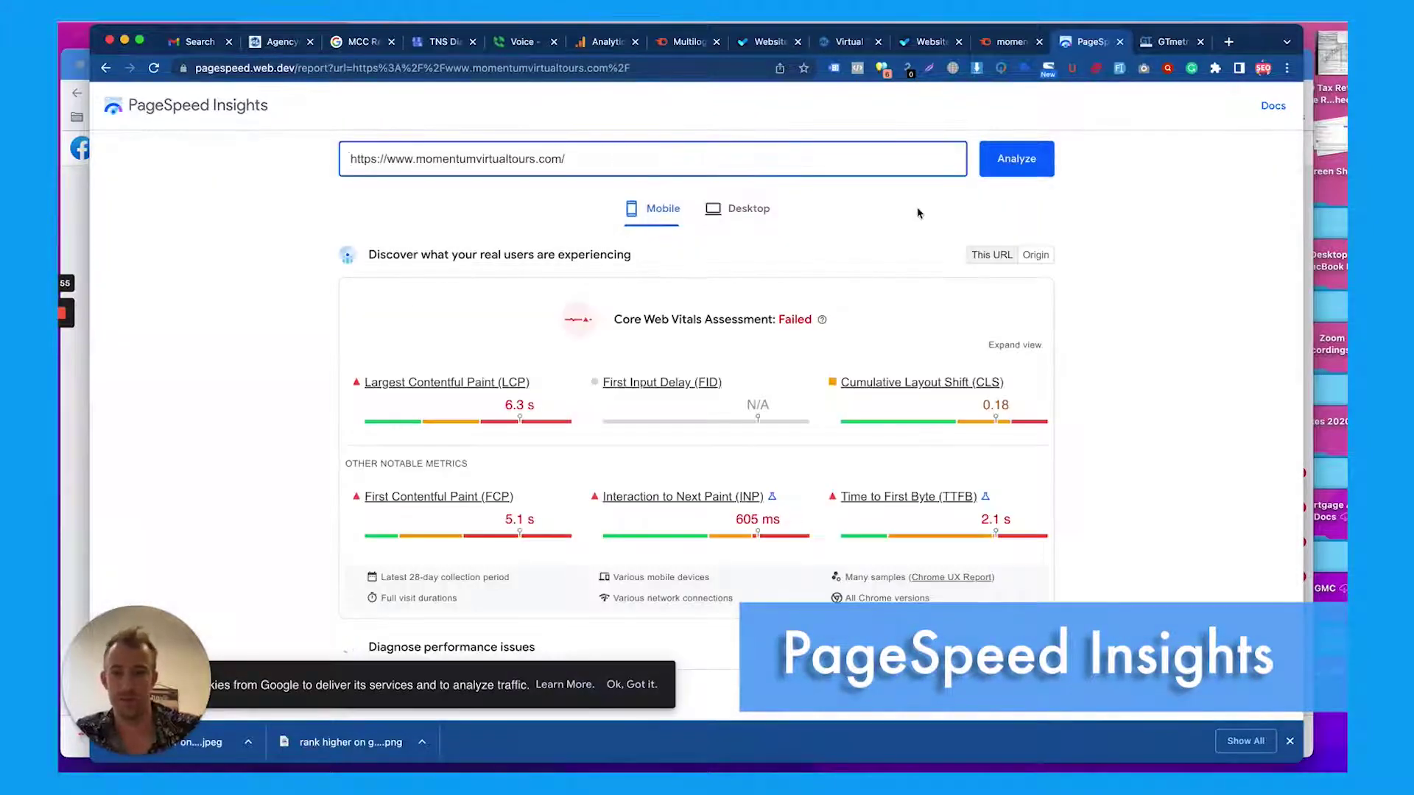
# Start a GTmetrix test of the pasted homepage URL, checking PageSpeed Insights results meanwhile
pyautogui.click(1170, 42)
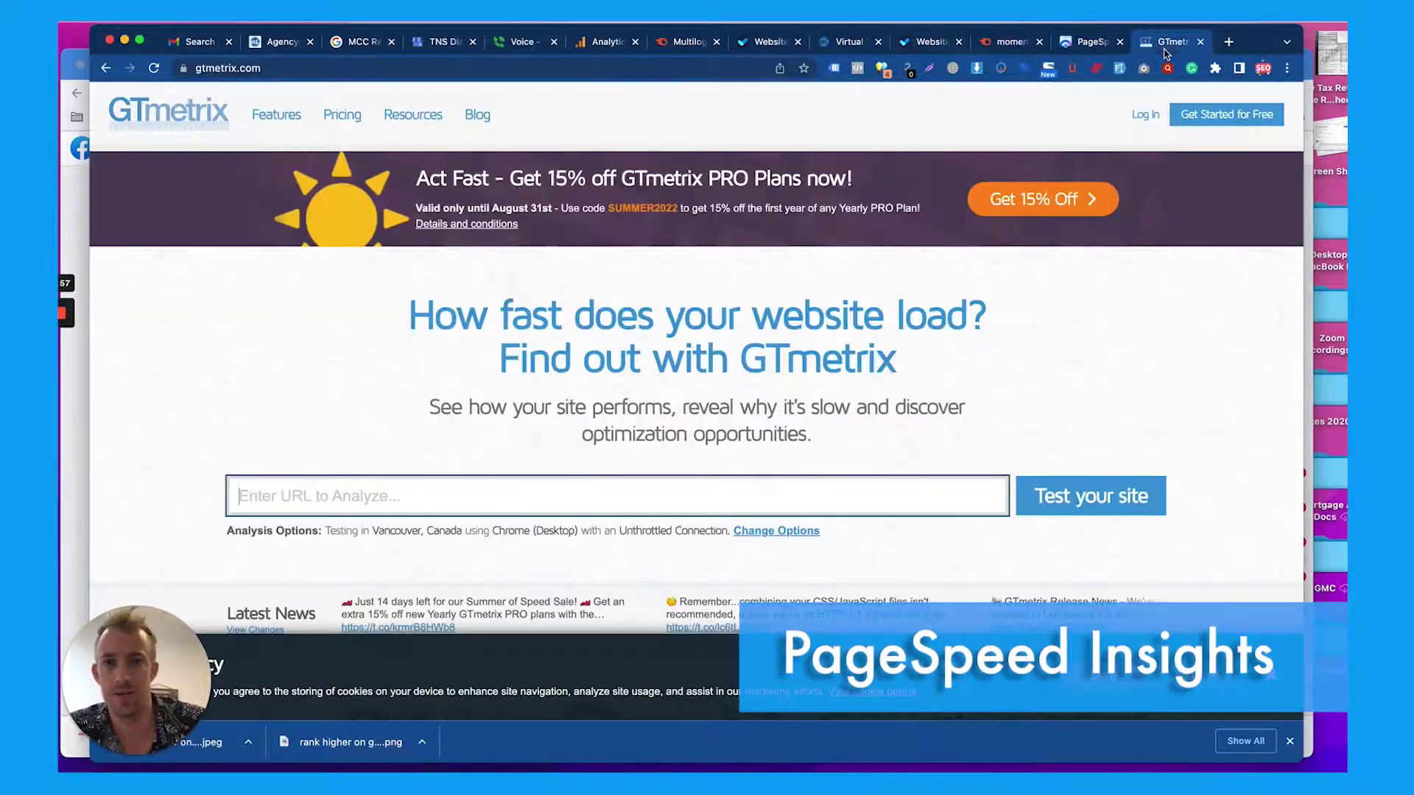
pyautogui.click(407, 483)
pyautogui.press('super+v')
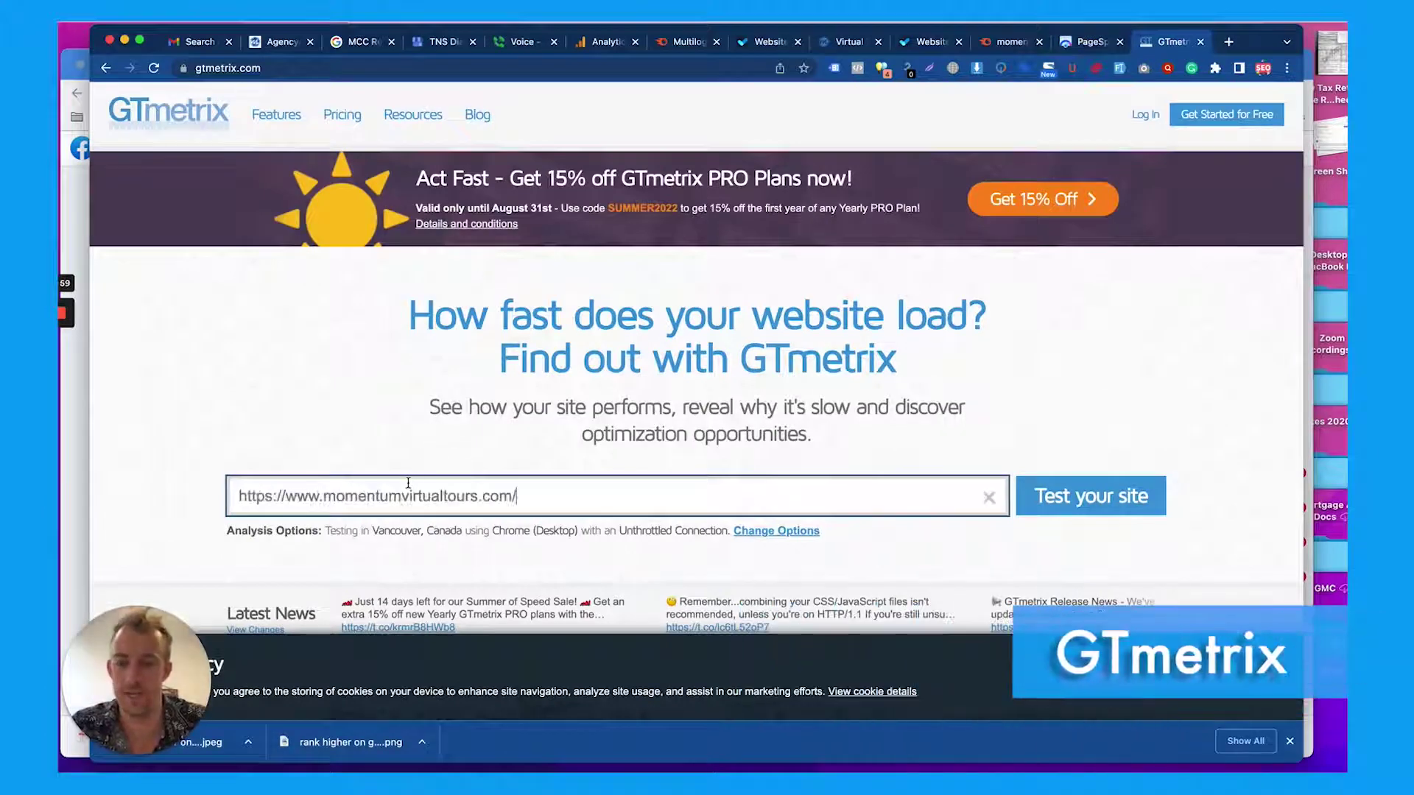
pyautogui.click(1111, 496)
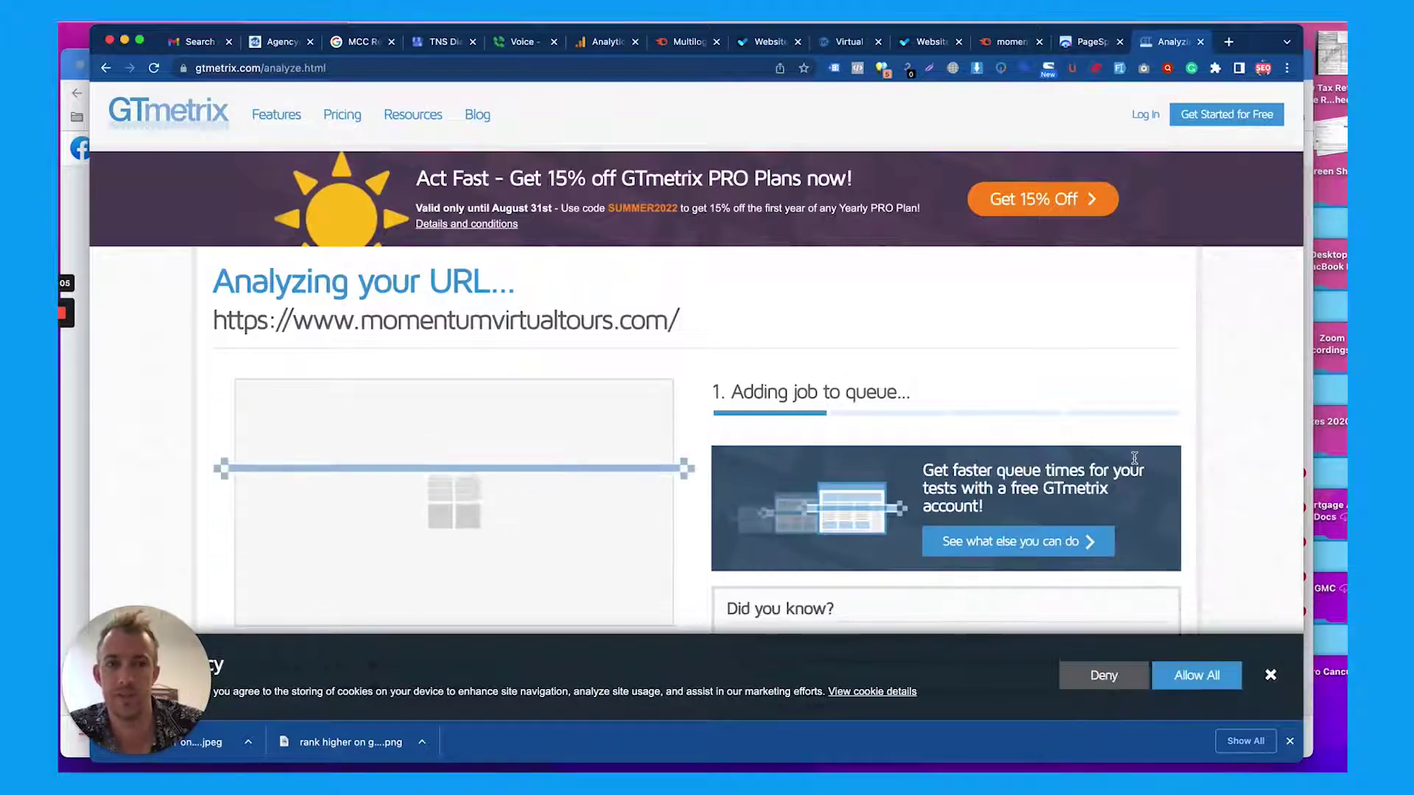
pyautogui.click(1081, 42)
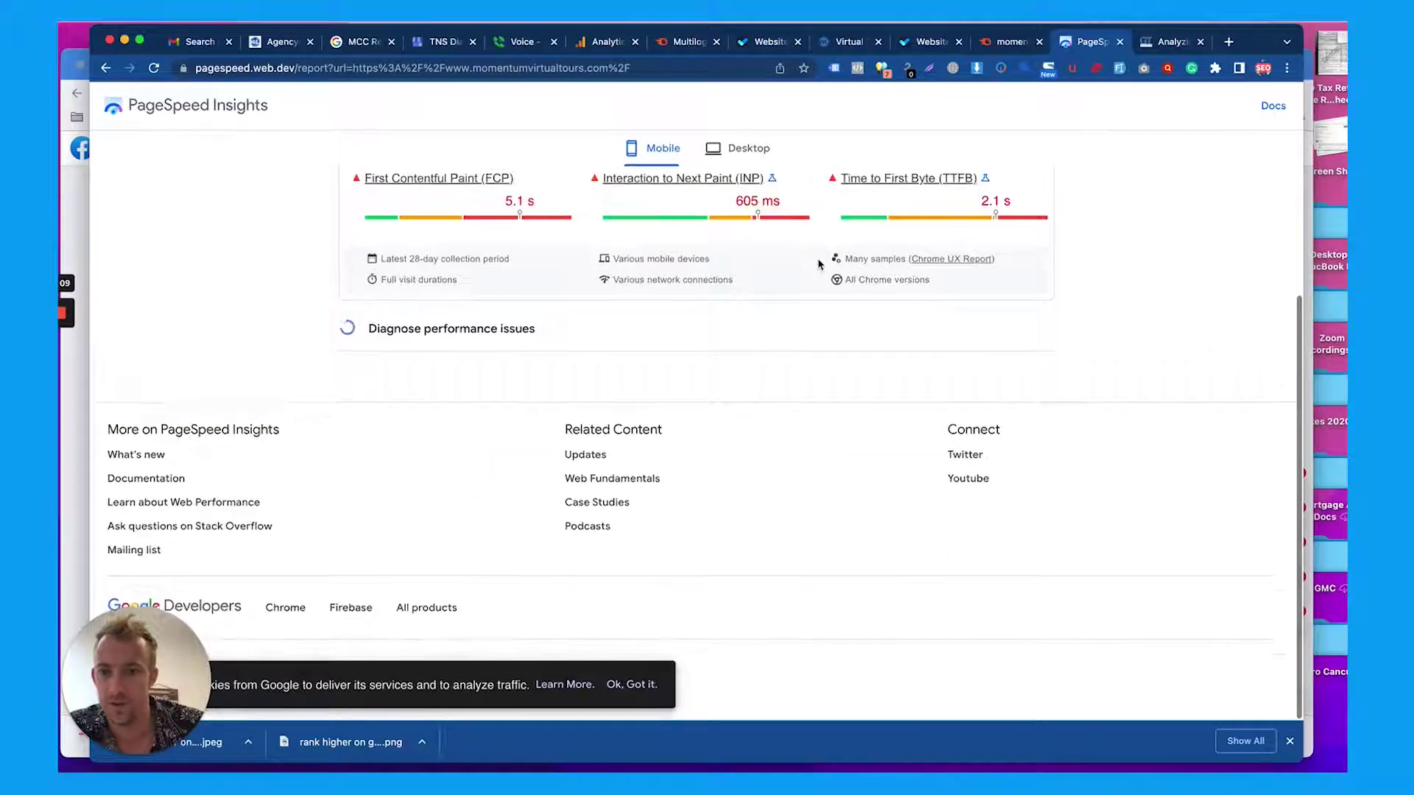
pyautogui.click(1160, 42)
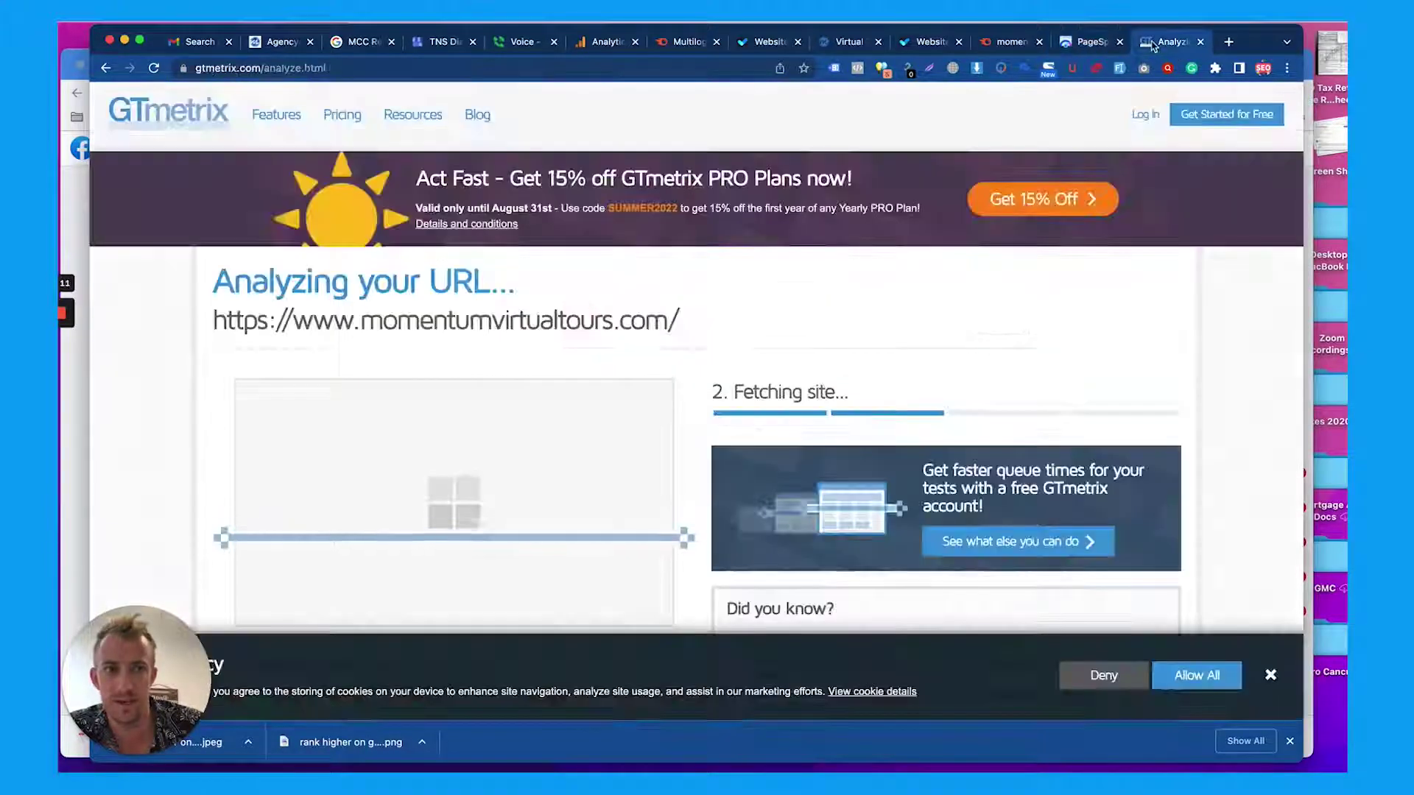
# Switch back to the momentumvirtualtours.com homepage and scroll down it
pyautogui.click(847, 42)
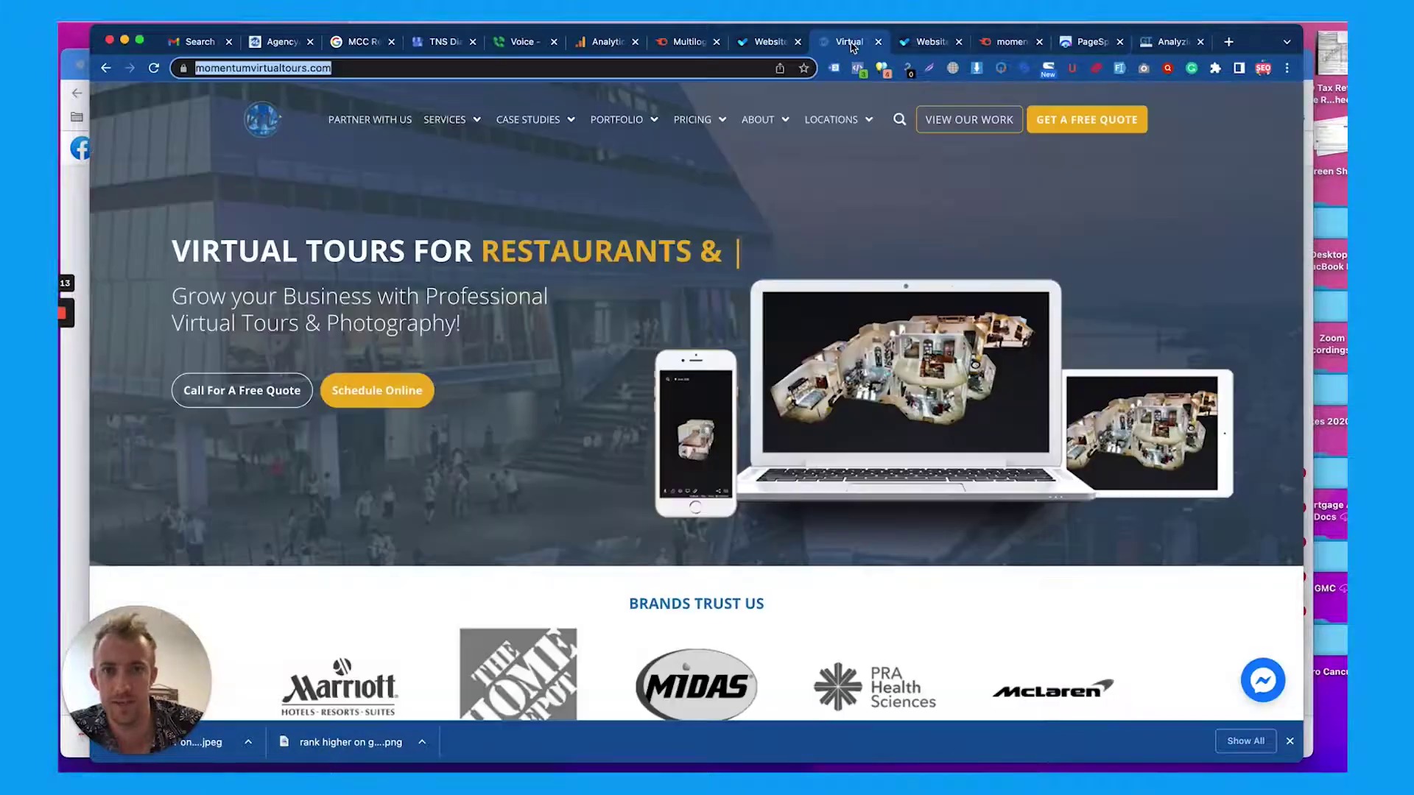
pyautogui.scroll(-1, 601, 268)
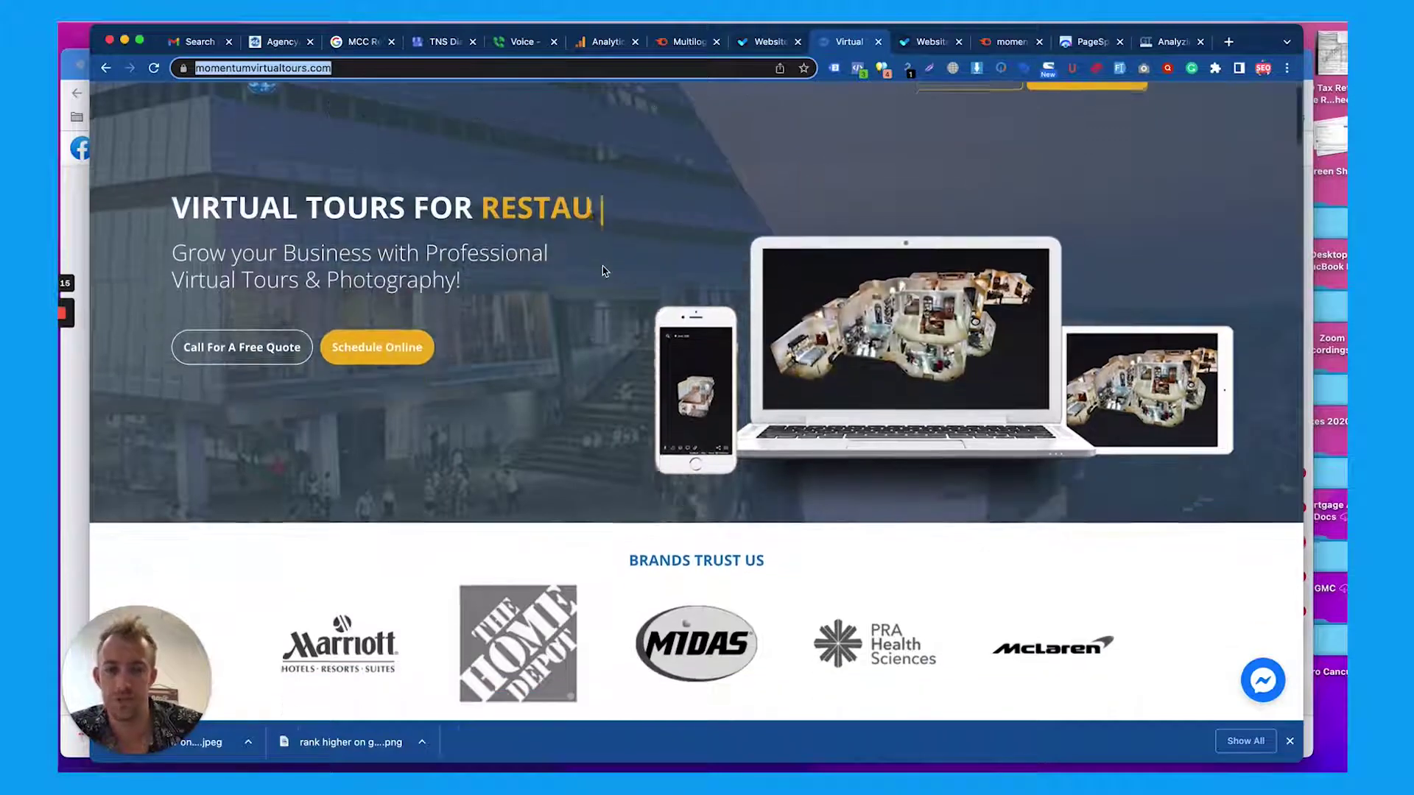
pyautogui.scroll(-1, 602, 271)
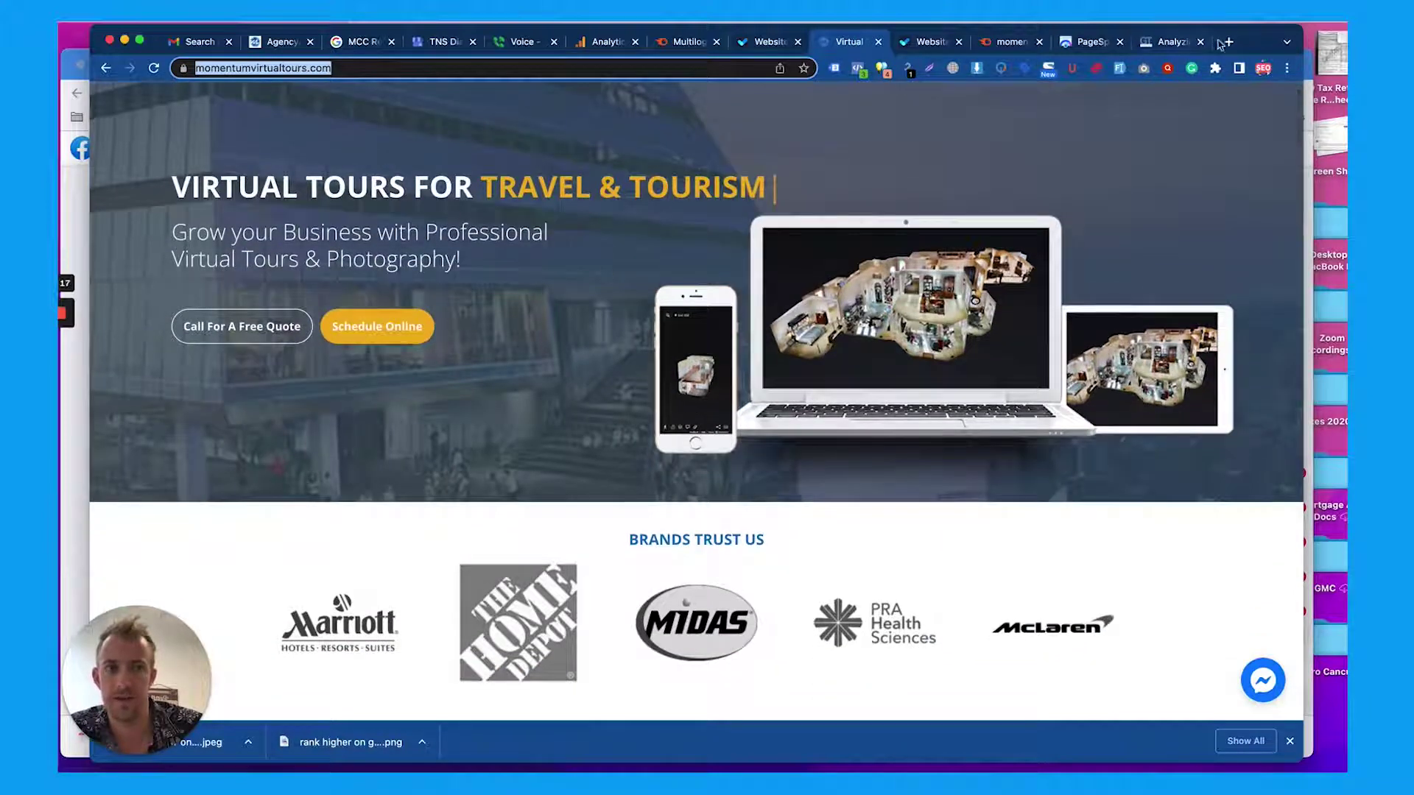
# Load hotjar.com in a new tab and scroll down to its Observe/Ask product sections
pyautogui.click(1226, 42)
pyautogui.write('hotjar')
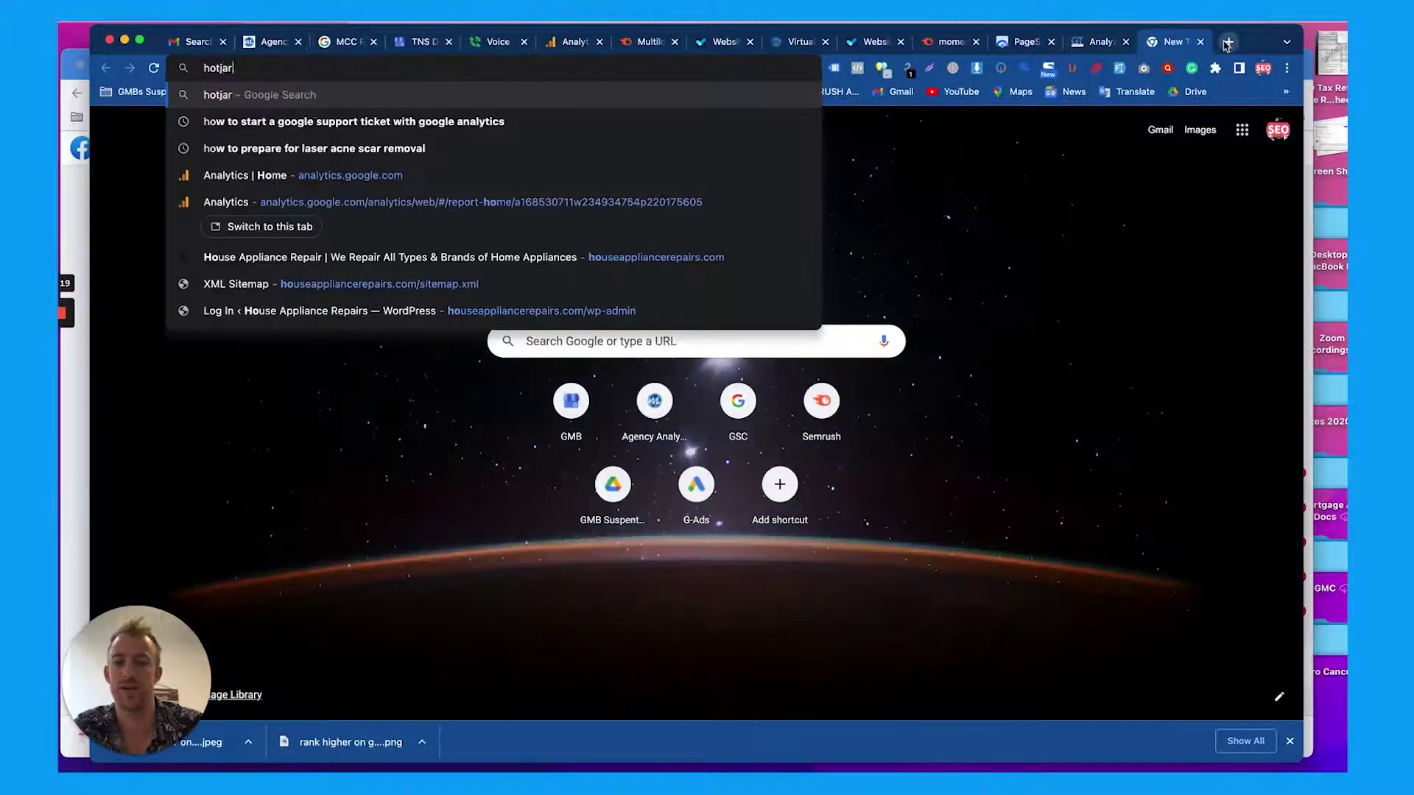
pyautogui.write('.com')
pyautogui.press('Return')
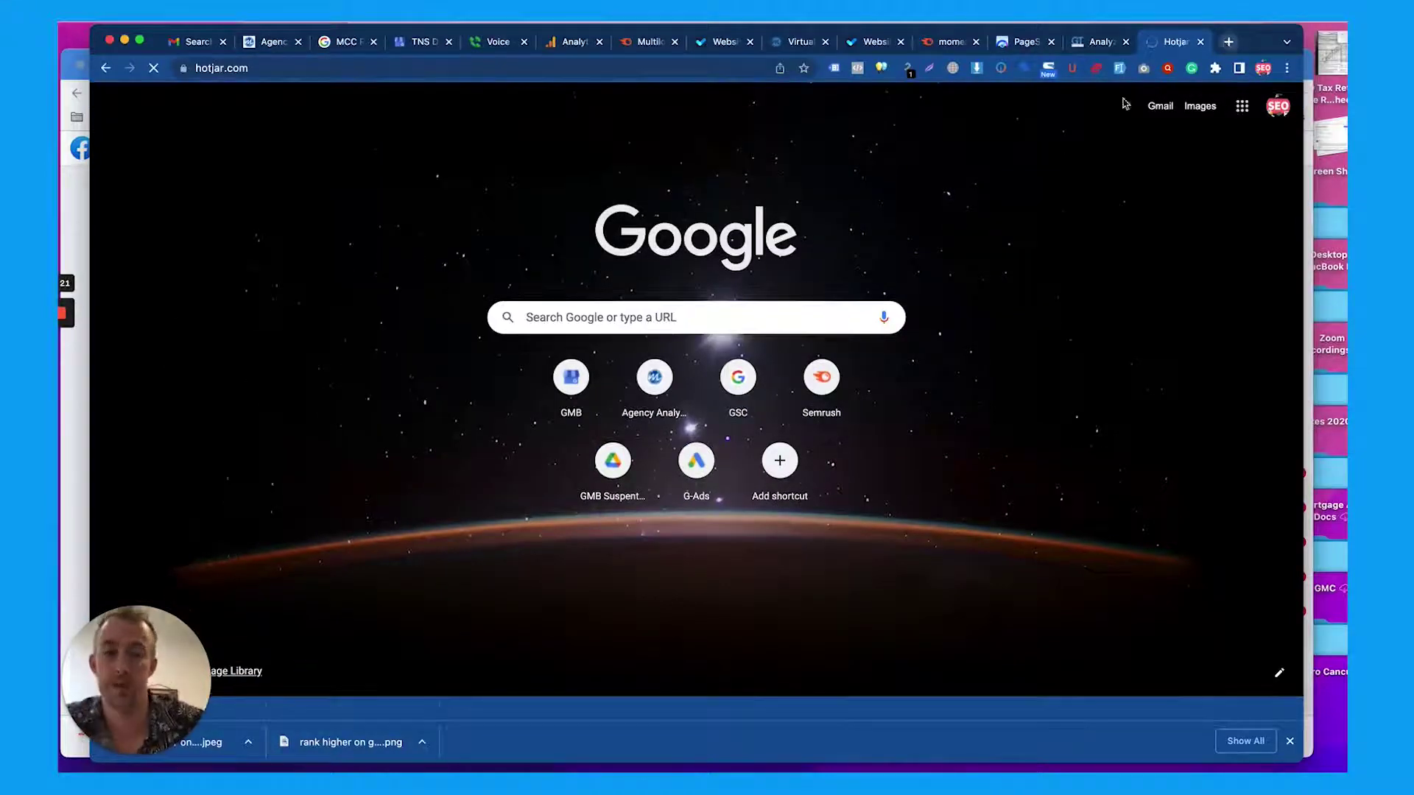
pyautogui.scroll(-3, 882, 288)
pyautogui.scroll(-10, 883, 287)
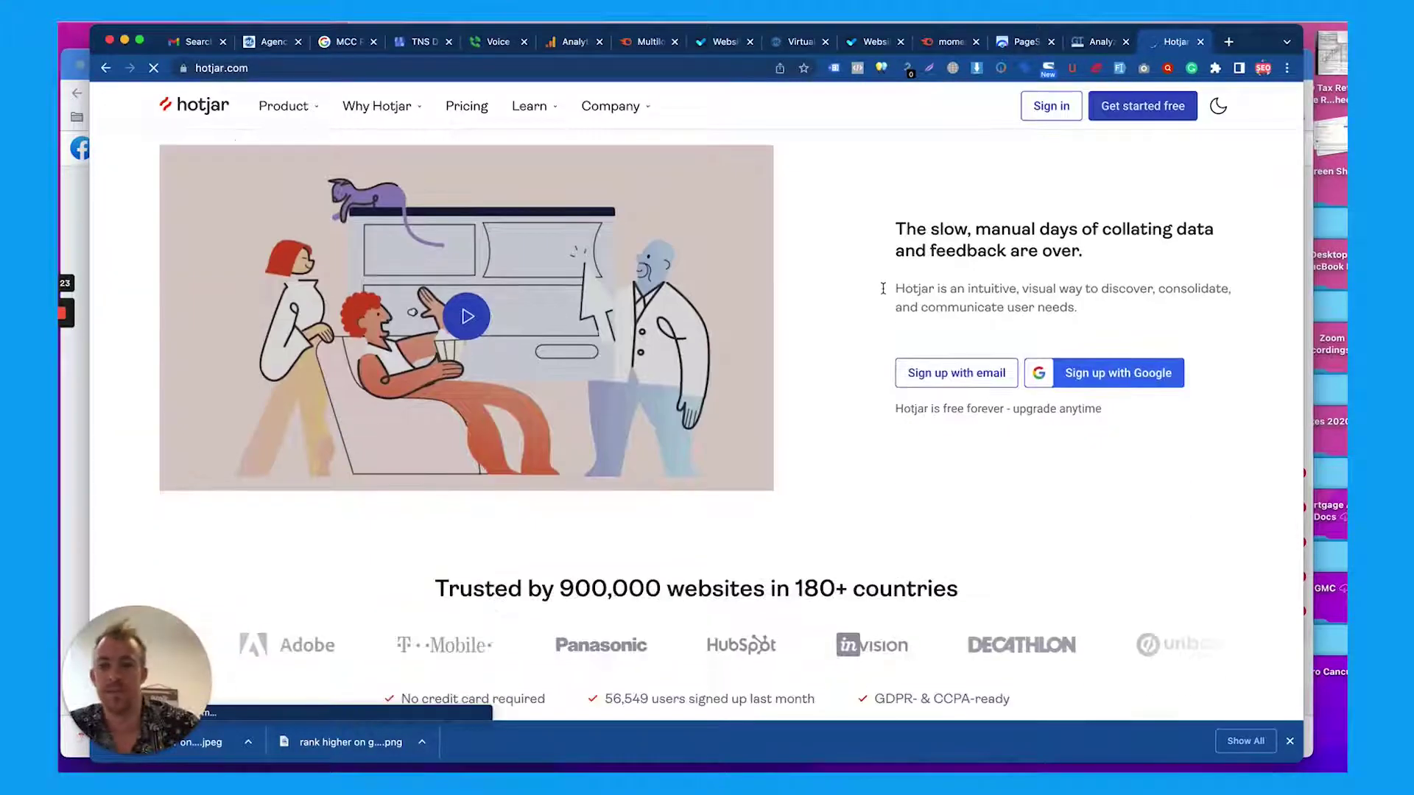
pyautogui.scroll(-1, 885, 294)
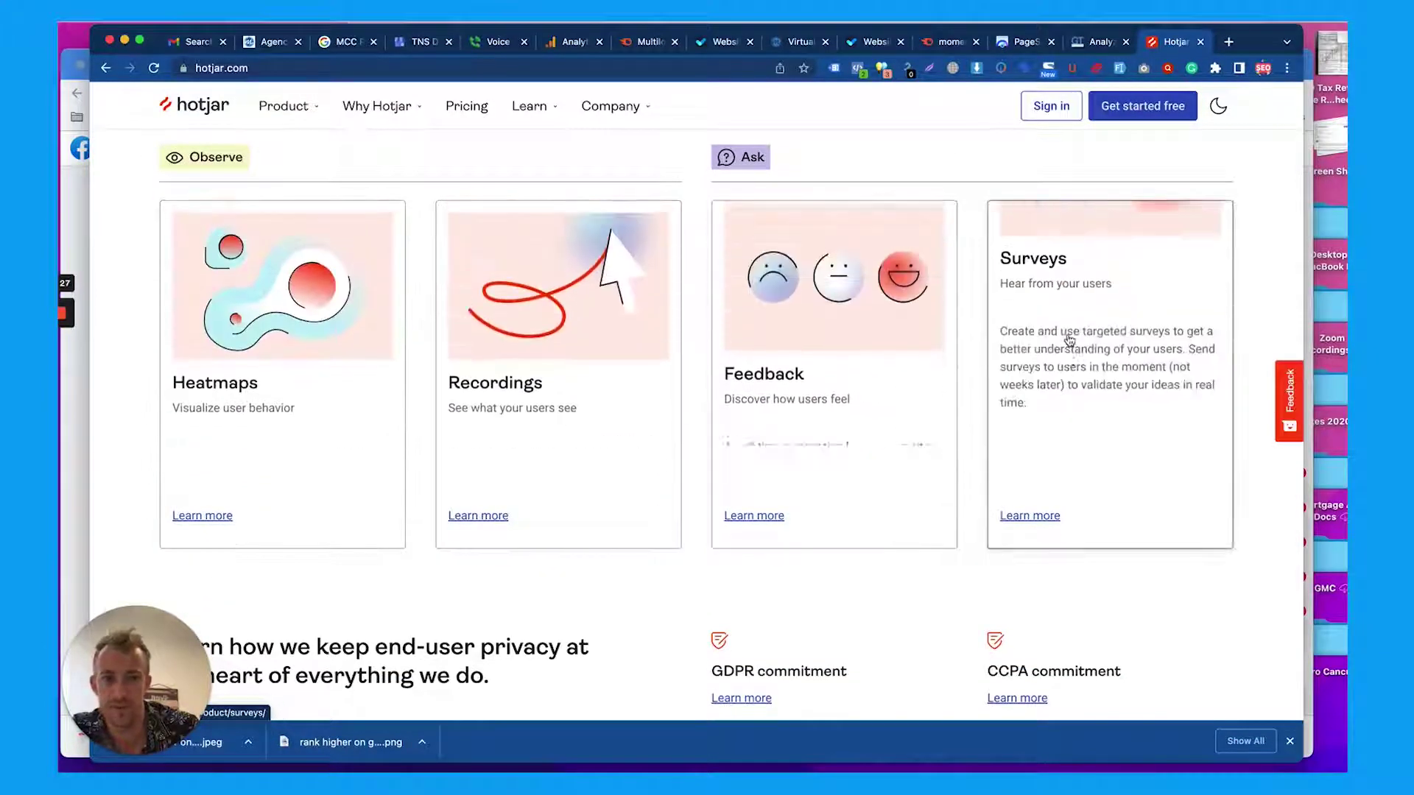
pyautogui.scroll(-15, 1060, 383)
pyautogui.scroll(-8, 1070, 338)
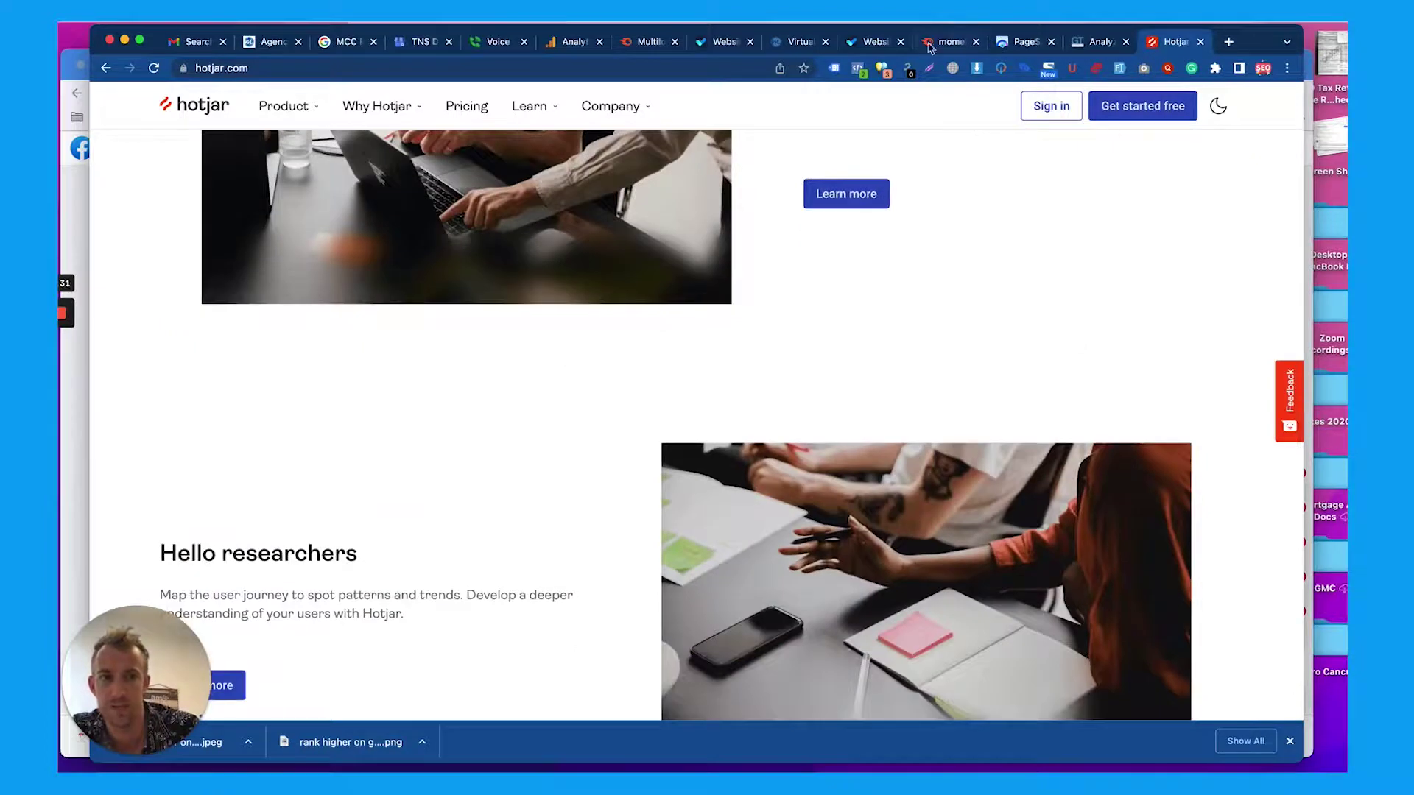
# Return to the homepage and scroll down past its brand logos to the Momentum 360 intro
pyautogui.click(797, 44)
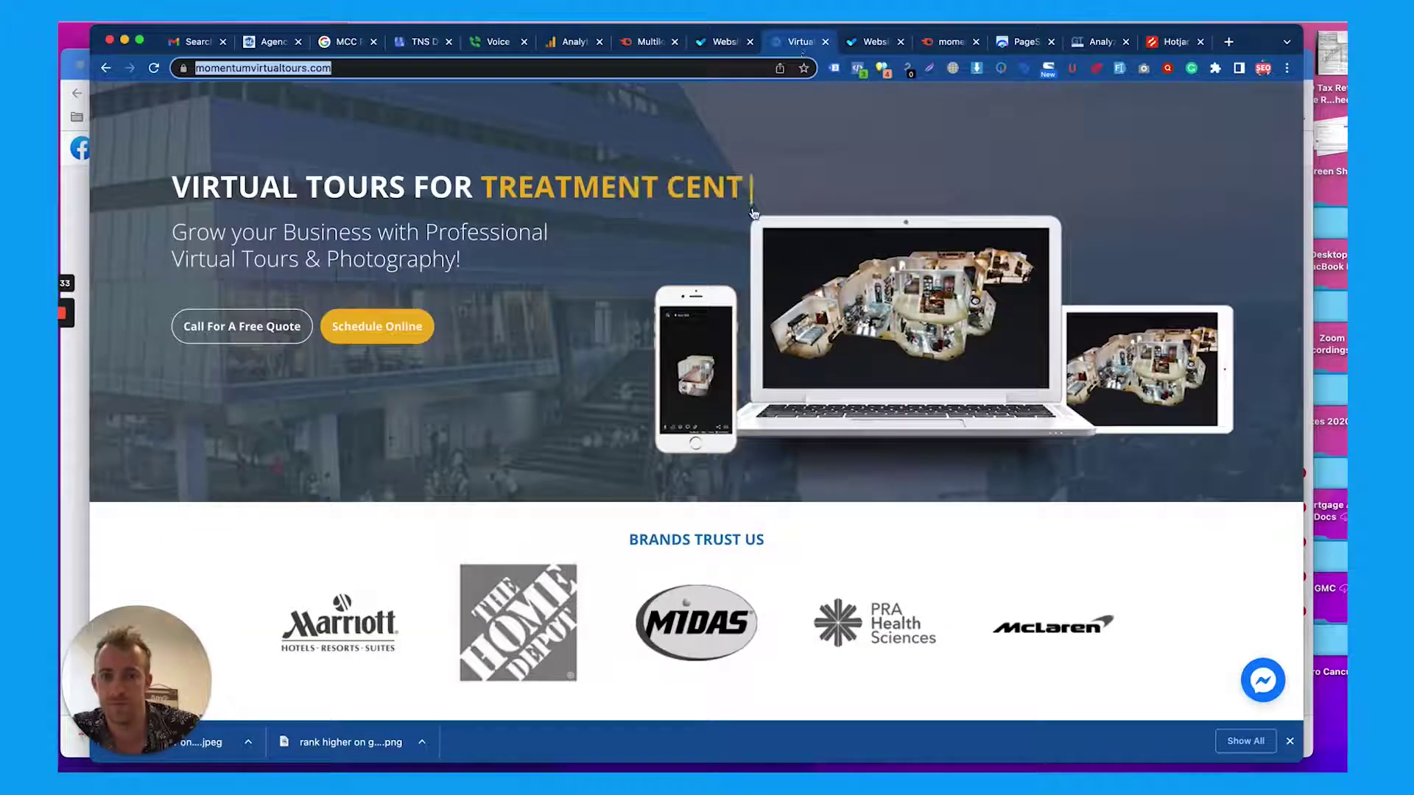
pyautogui.moveTo(753, 214)
pyautogui.scroll(-3, 589, 442)
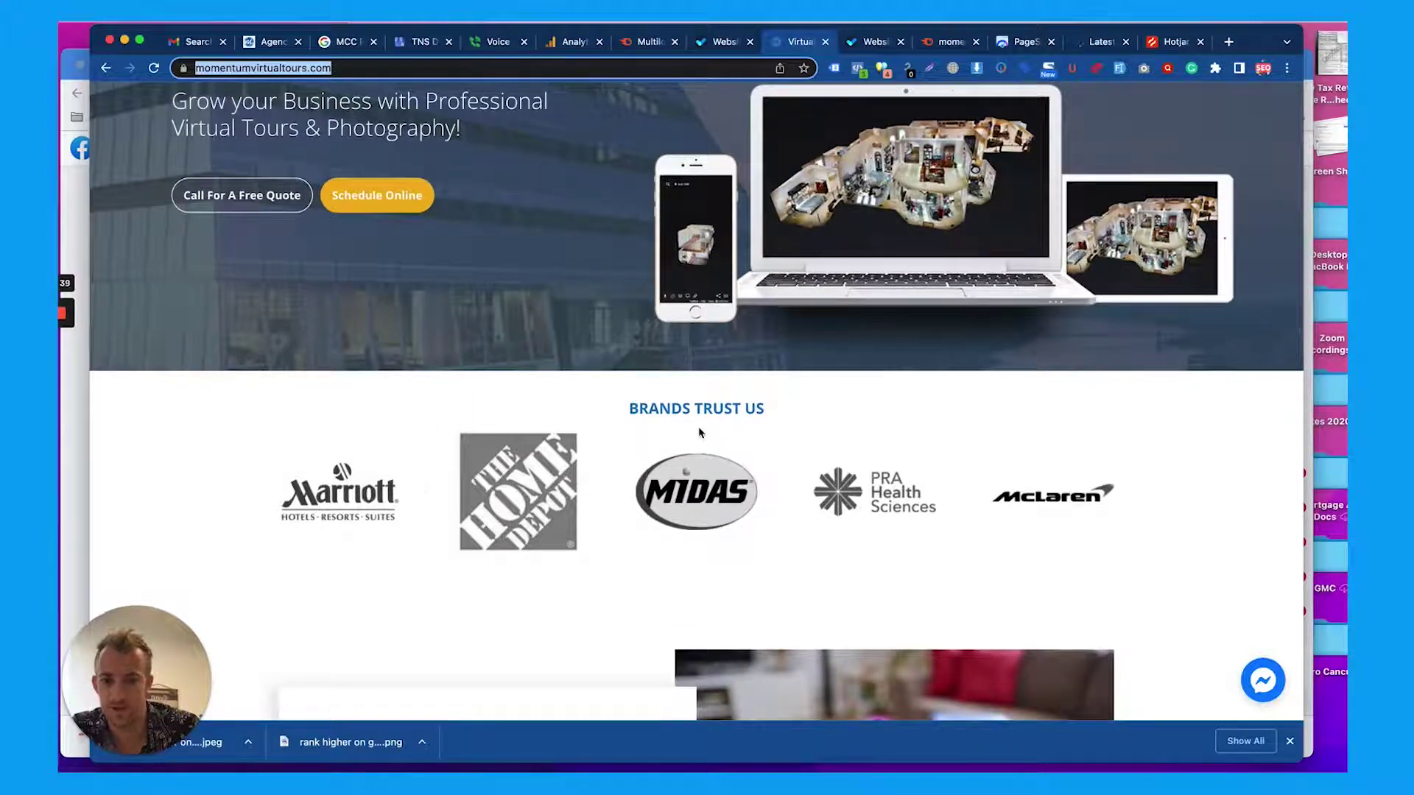
pyautogui.scroll(2, 709, 405)
pyautogui.scroll(-2, 708, 407)
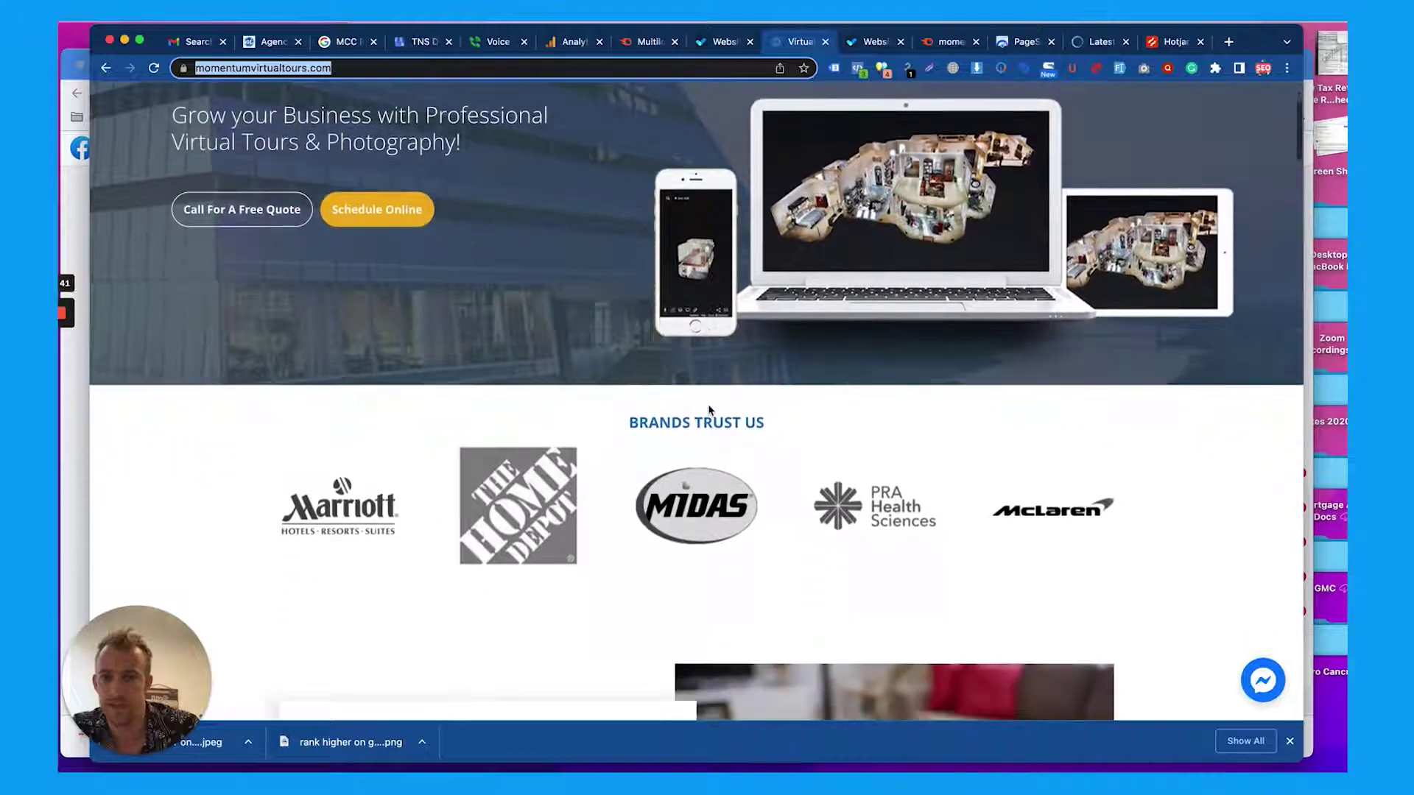
pyautogui.scroll(1, 709, 410)
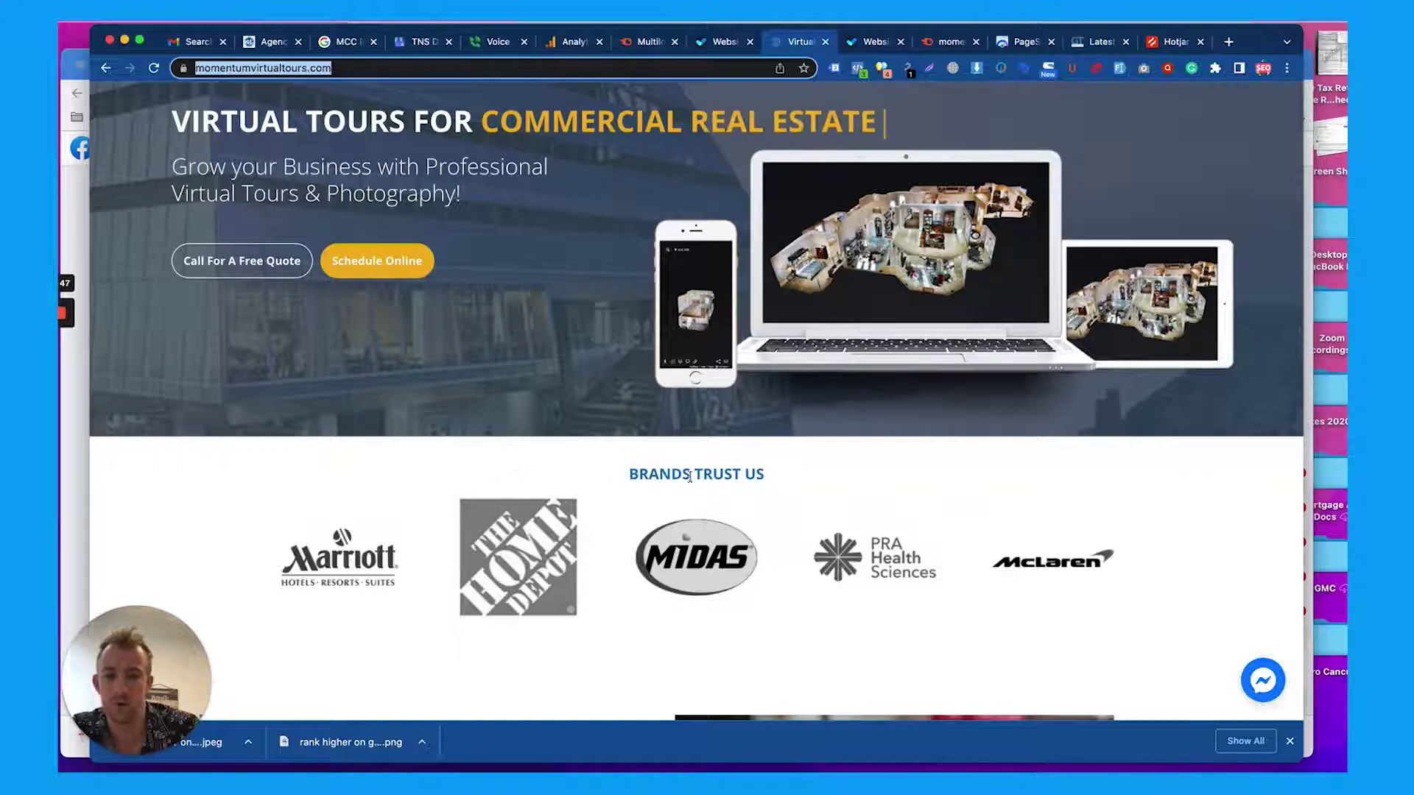
pyautogui.scroll(-4, 778, 490)
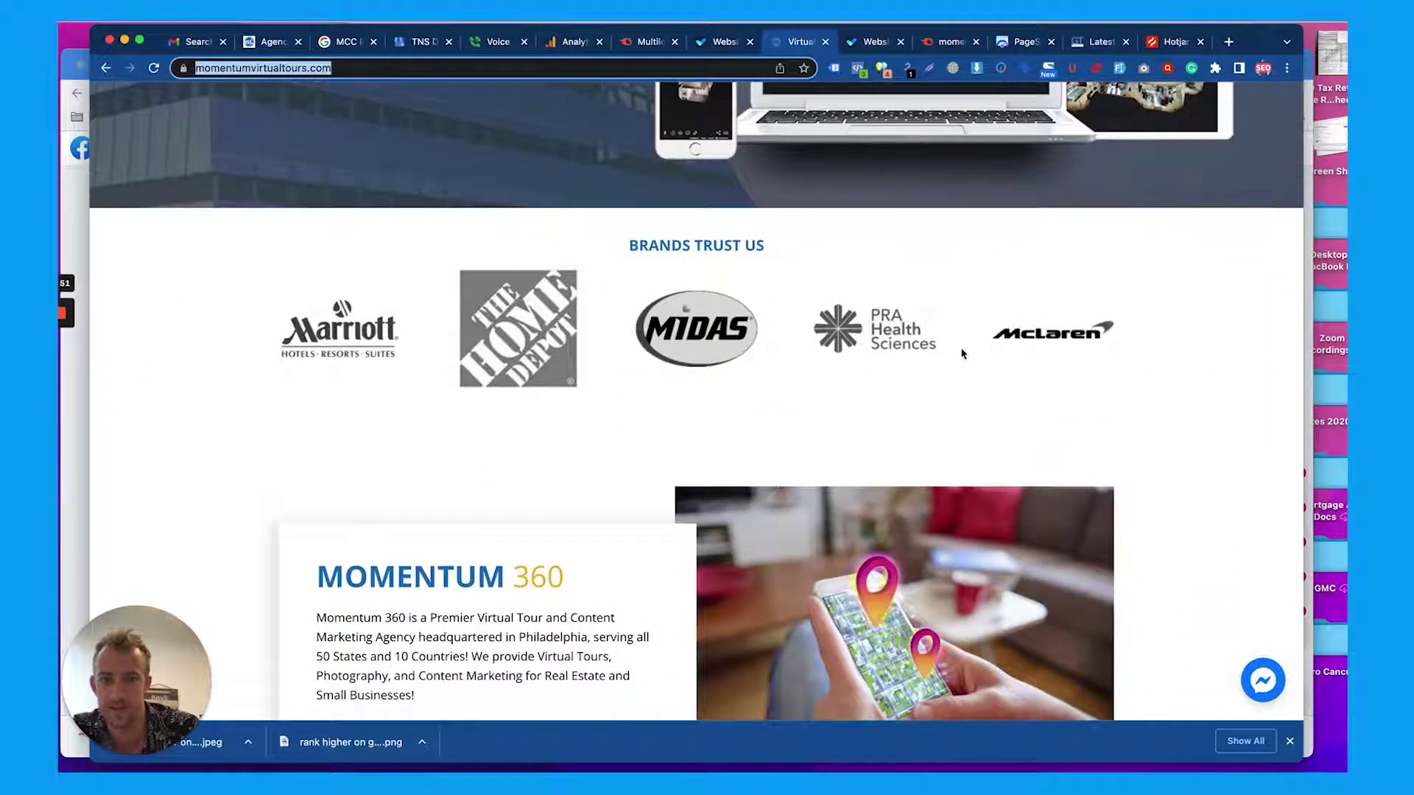
pyautogui.scroll(-1, 961, 354)
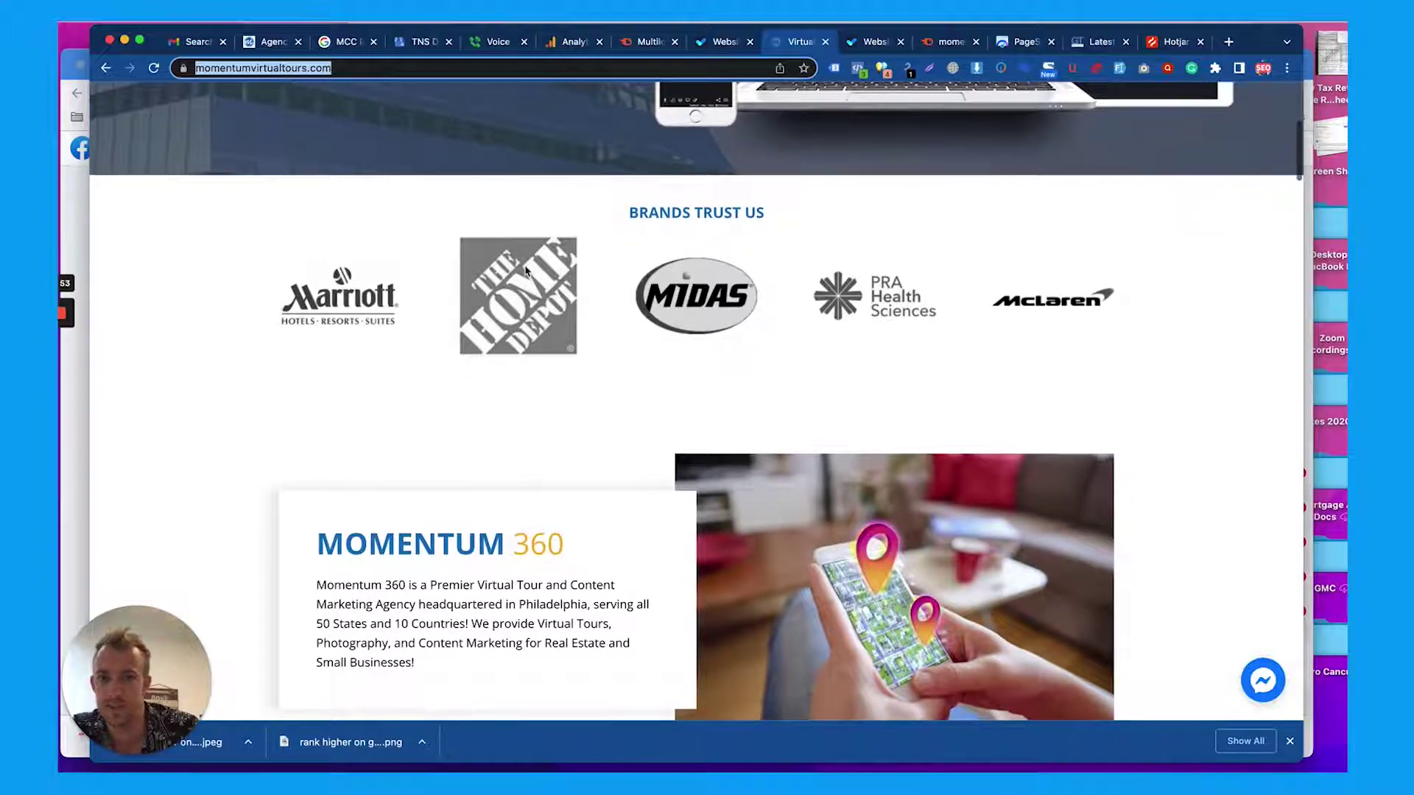
pyautogui.click(532, 308)
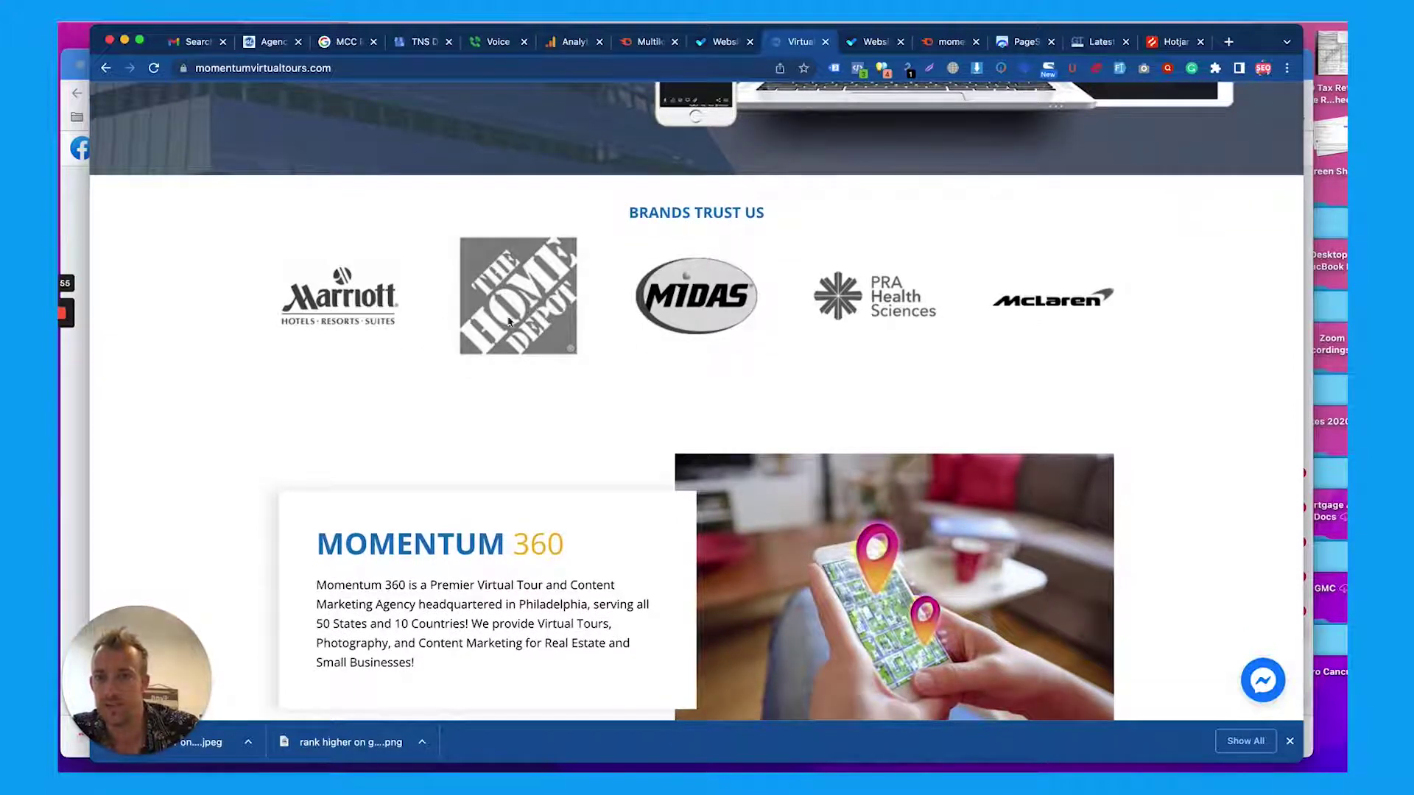
pyautogui.scroll(-5, 873, 305)
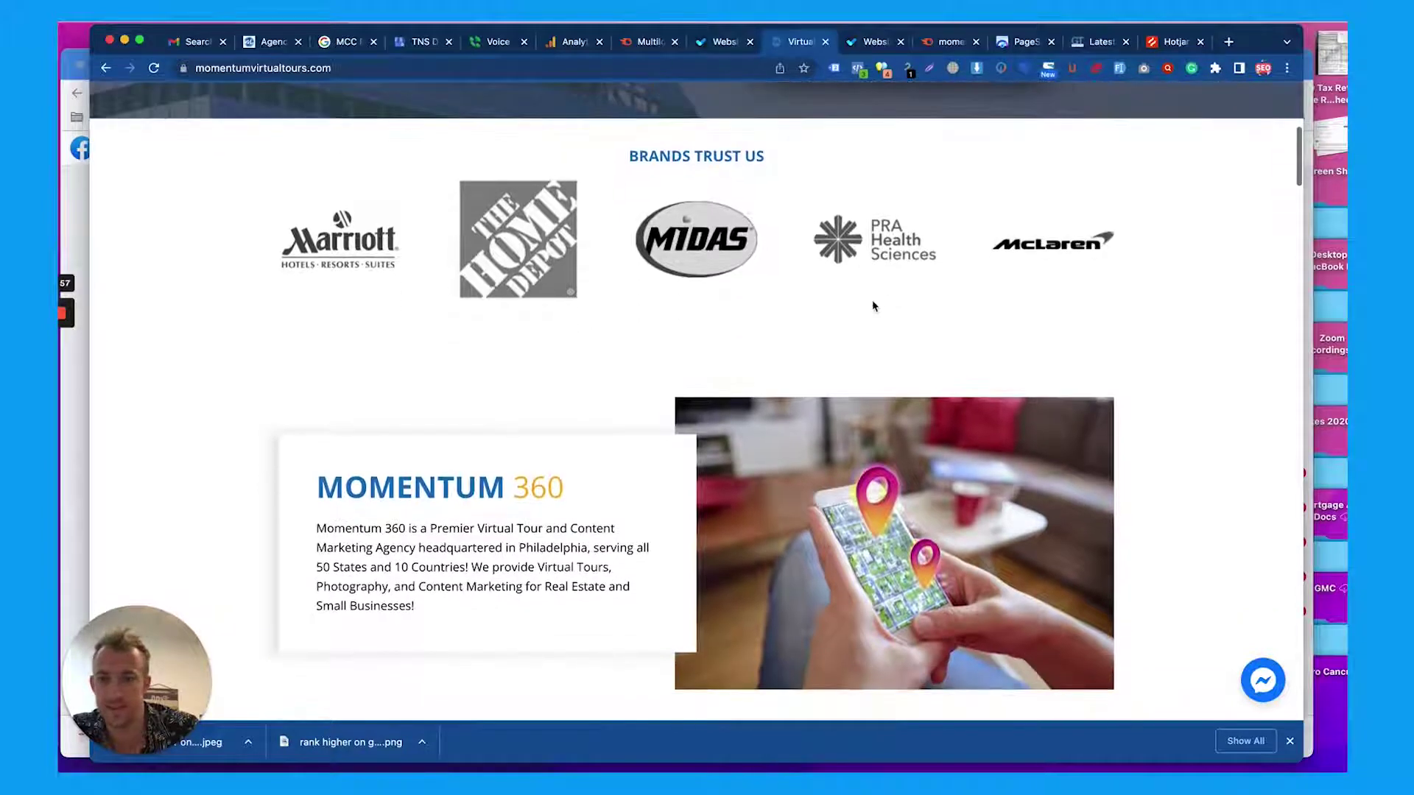
# Highlight the Momentum 360 paragraph, the STAND OUT EVERYWHERE heading and the Business with Virtual Tours line
pyautogui.tripleClick(459, 466)
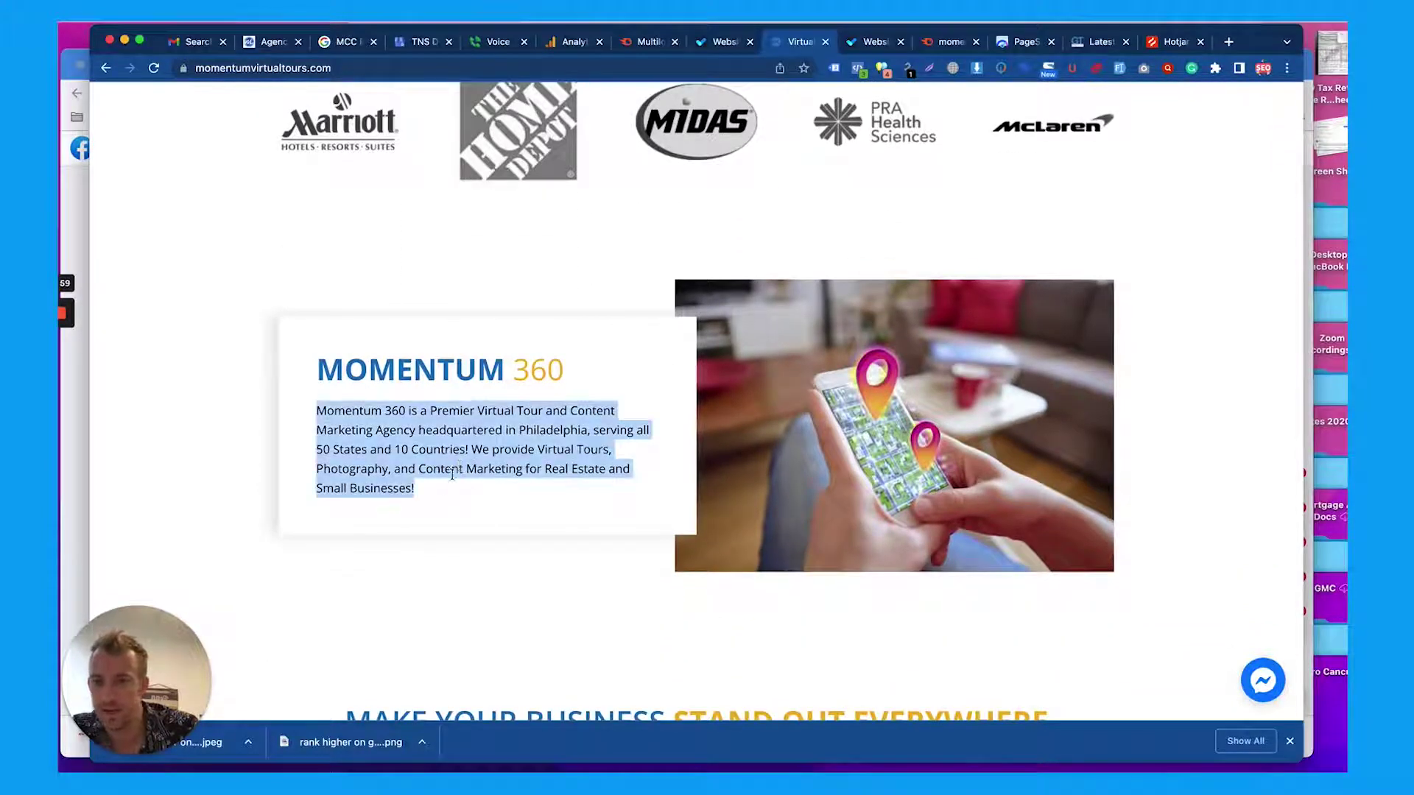
pyautogui.click(442, 493)
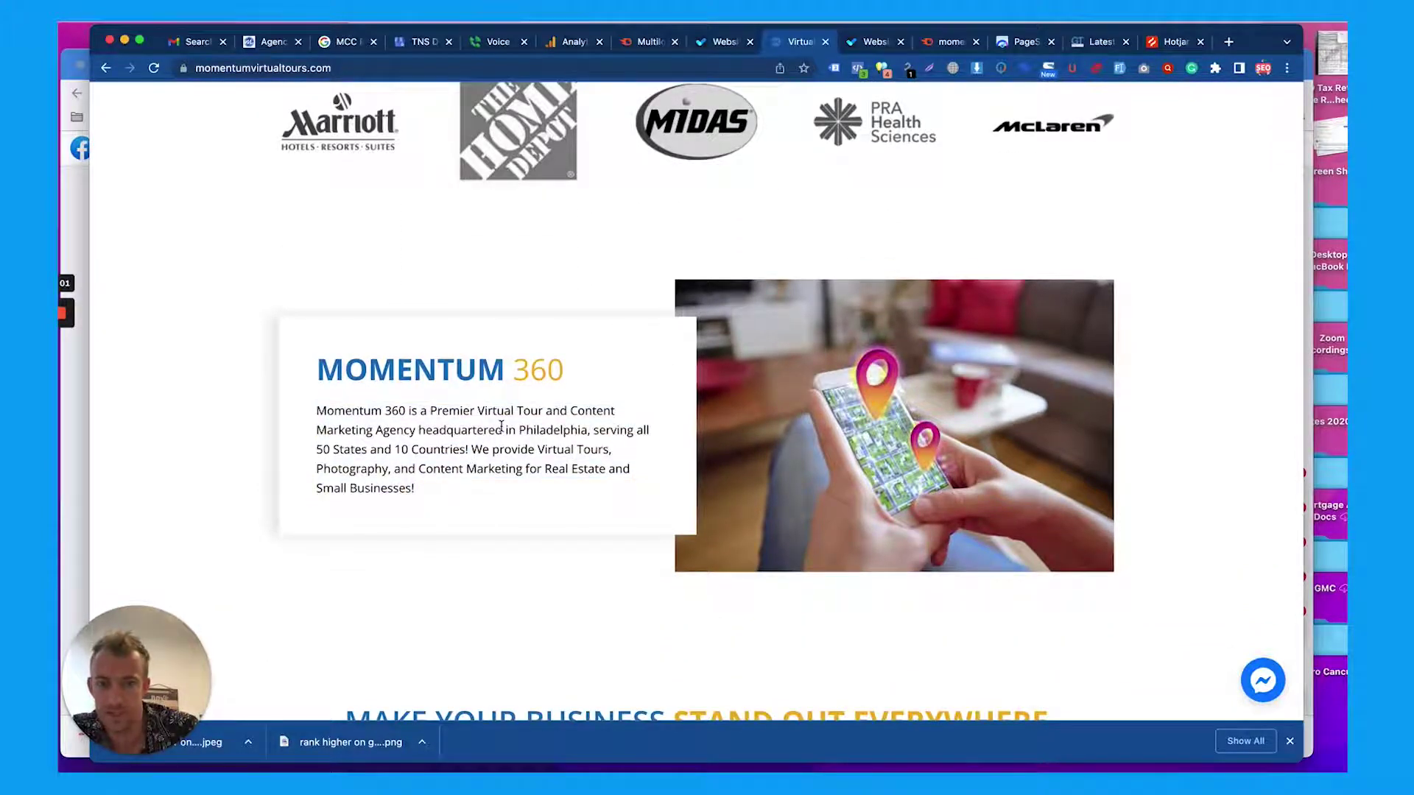
pyautogui.scroll(-2, 501, 427)
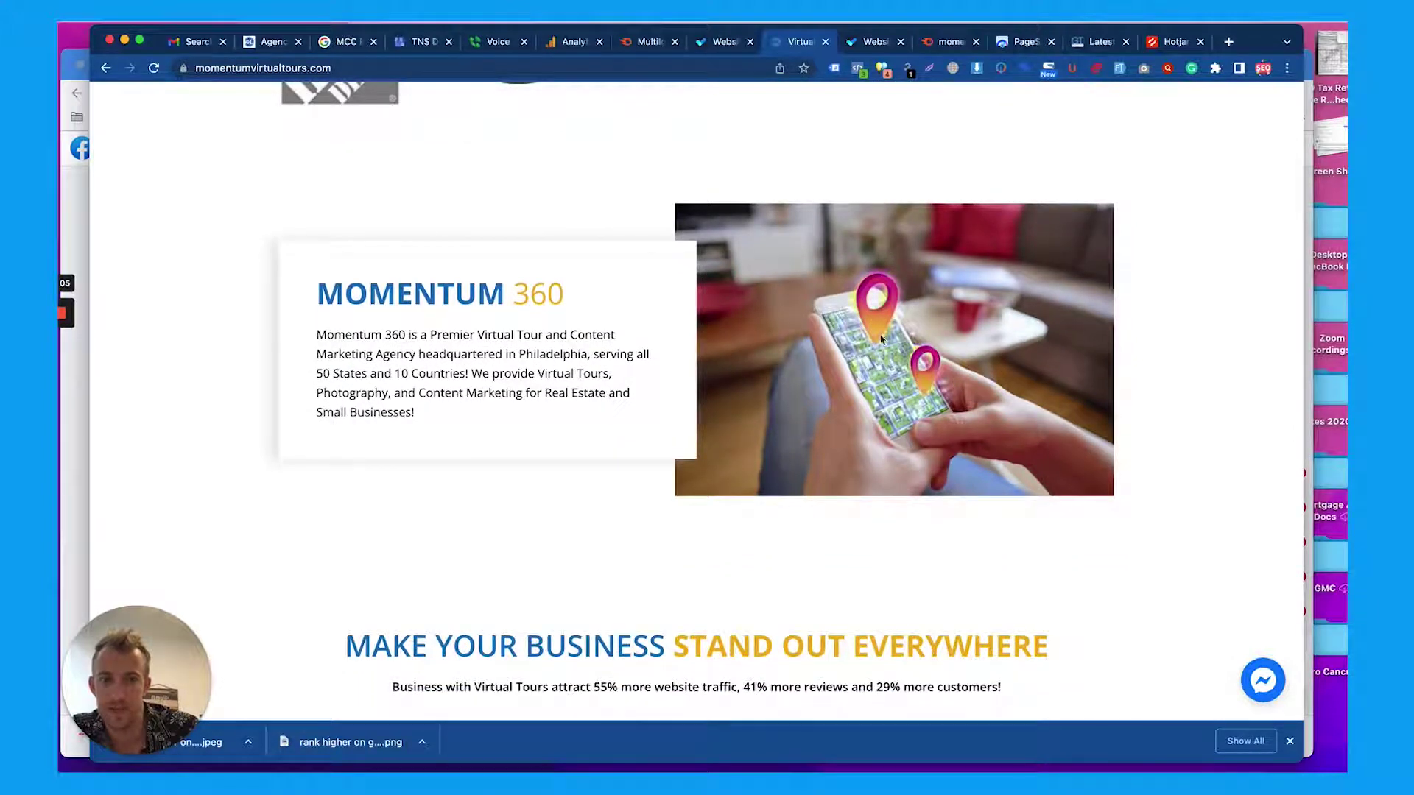
pyautogui.scroll(-5, 881, 337)
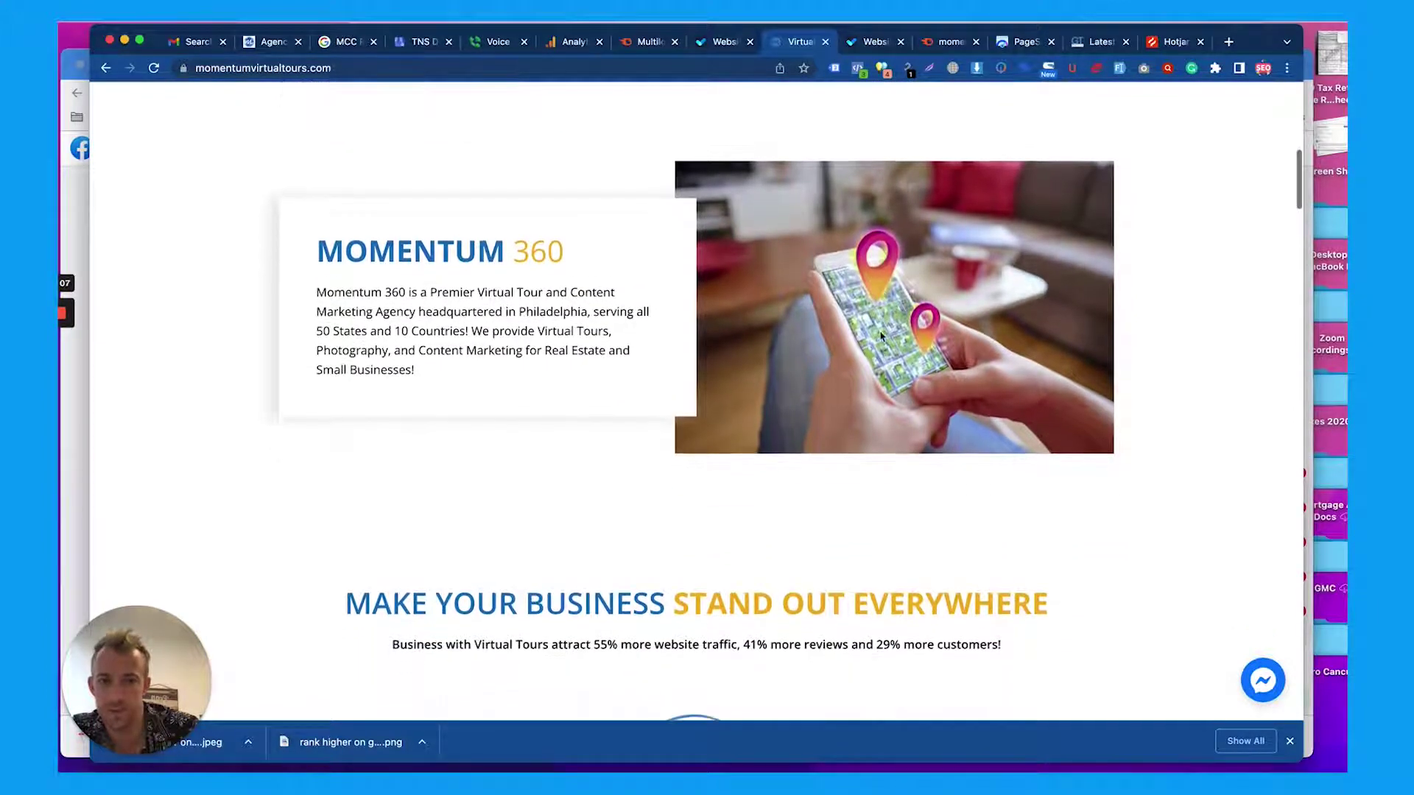
pyautogui.doubleClick(693, 406)
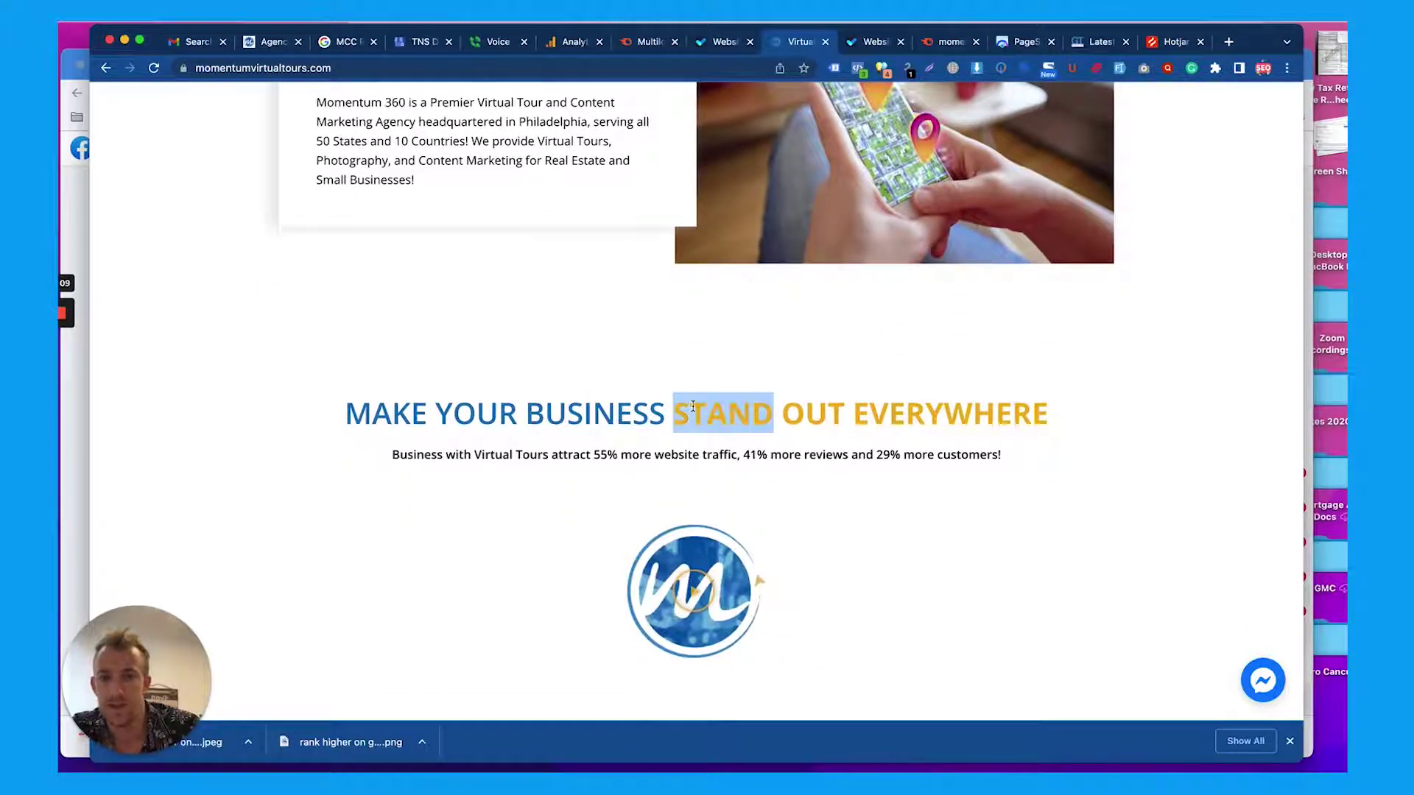
pyautogui.tripleClick(609, 411)
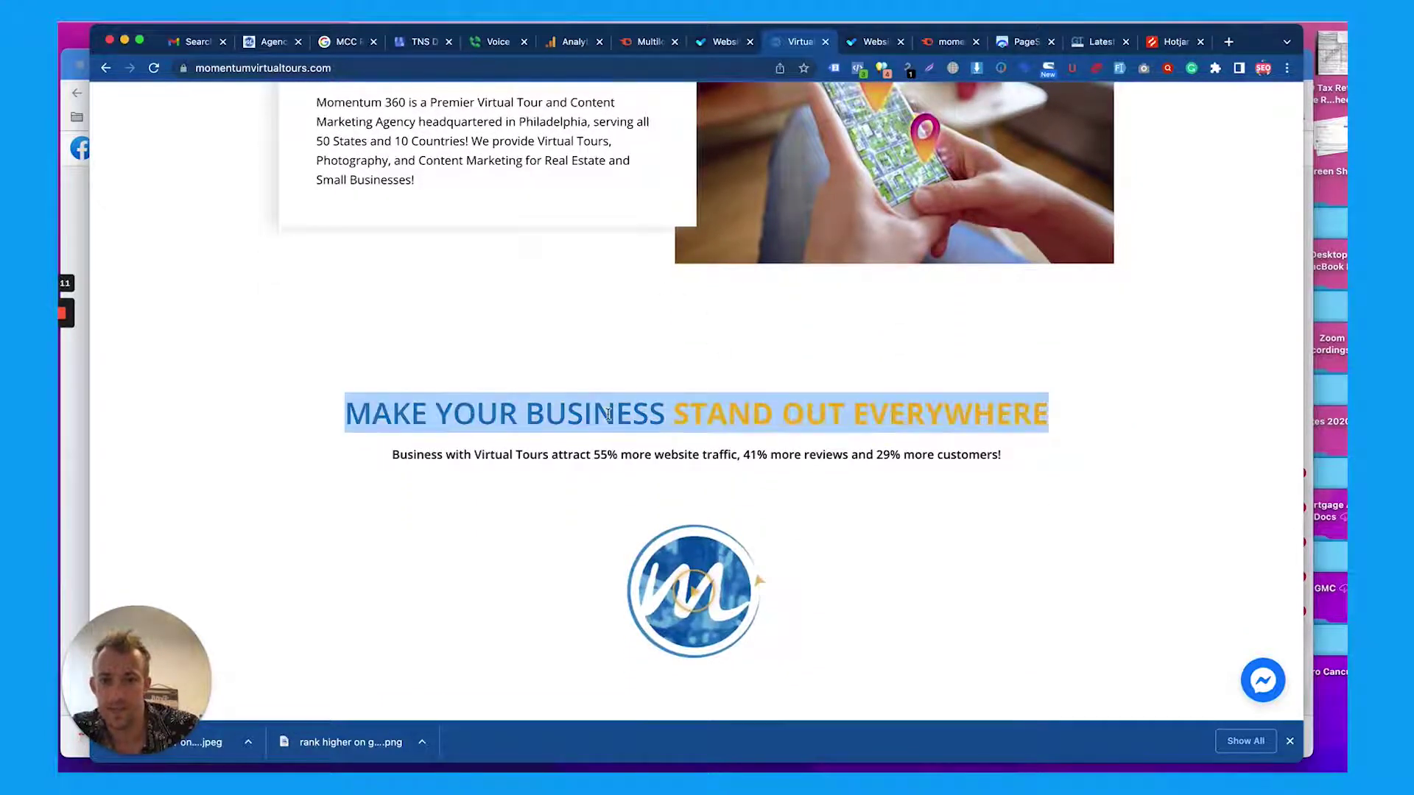
pyautogui.click(644, 460)
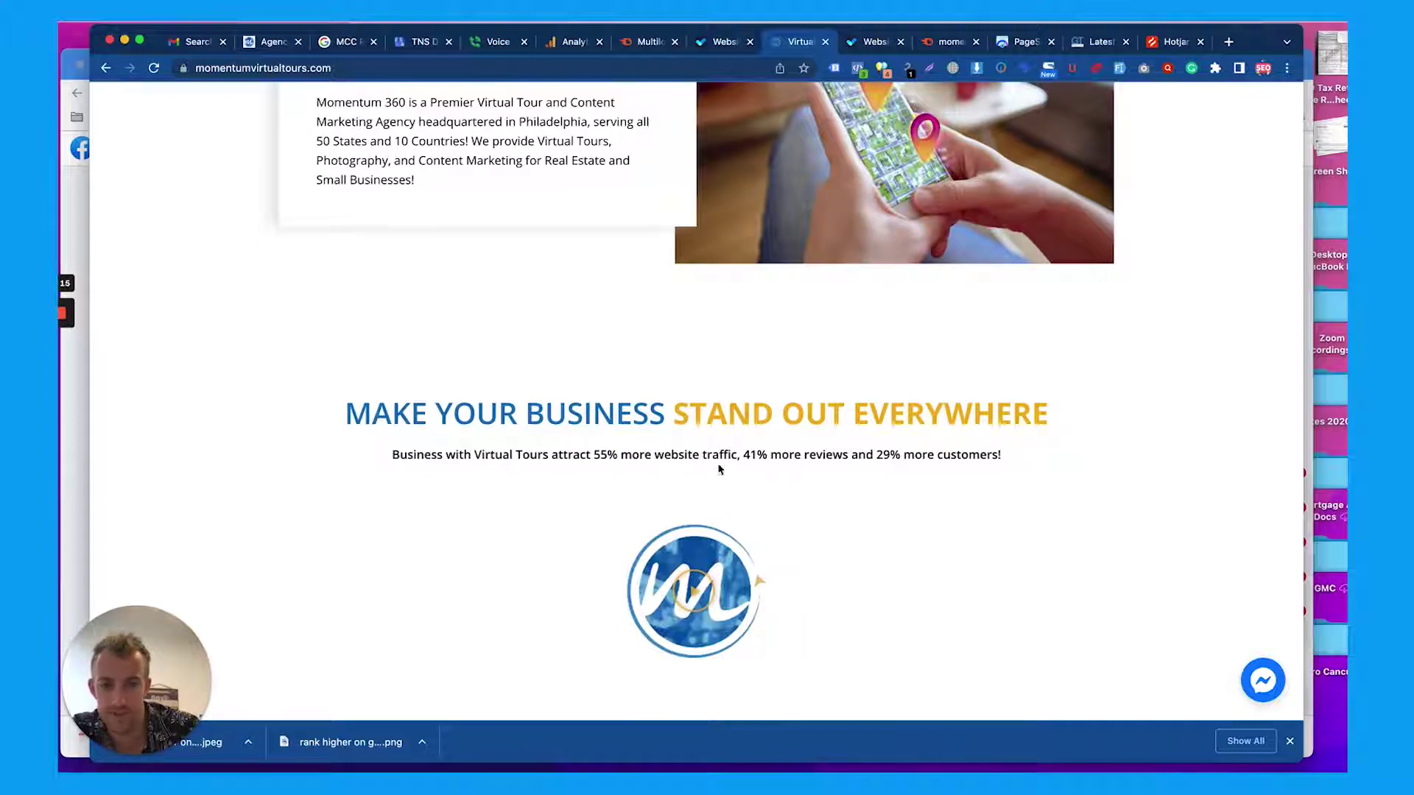
pyautogui.tripleClick(686, 451)
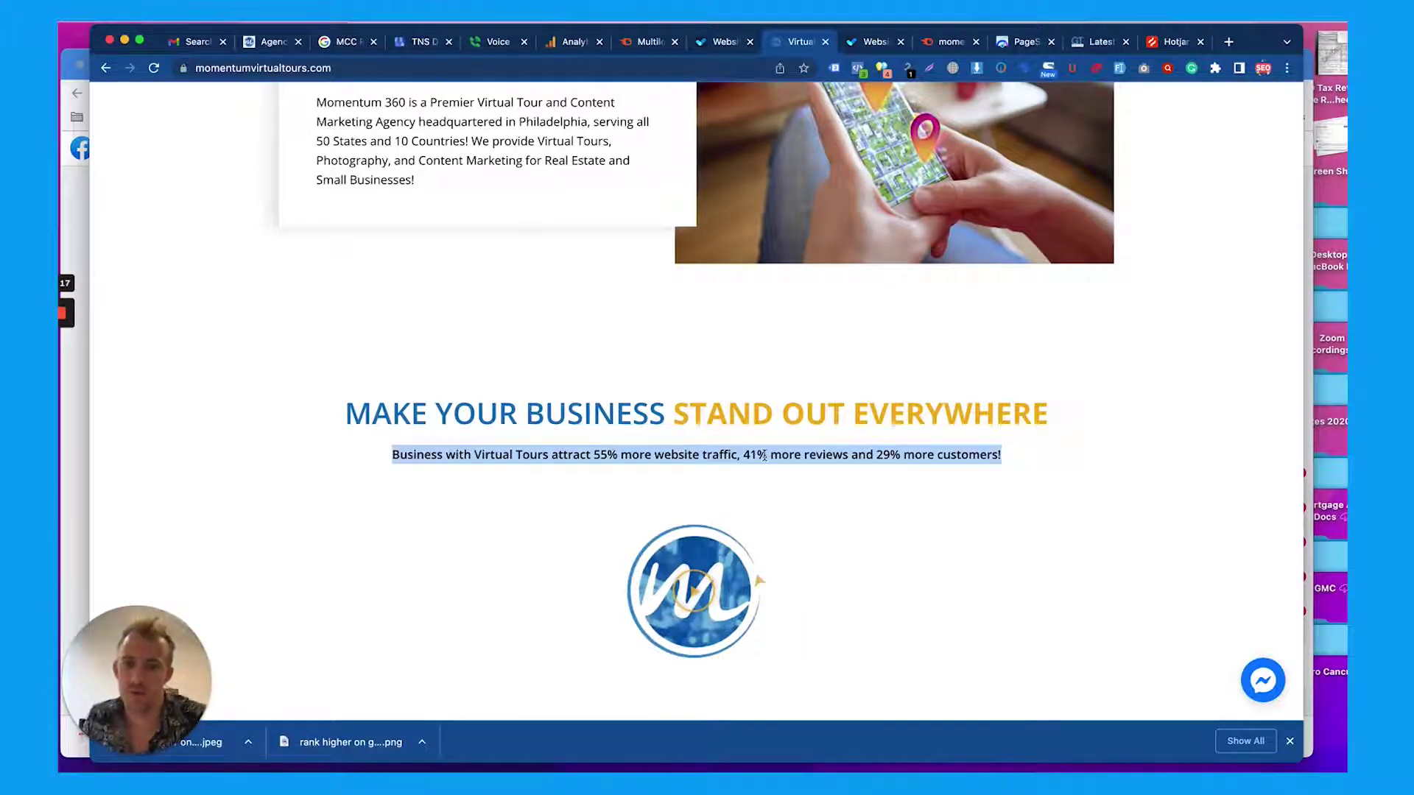
pyautogui.scroll(-2, 766, 461)
pyautogui.click(687, 463)
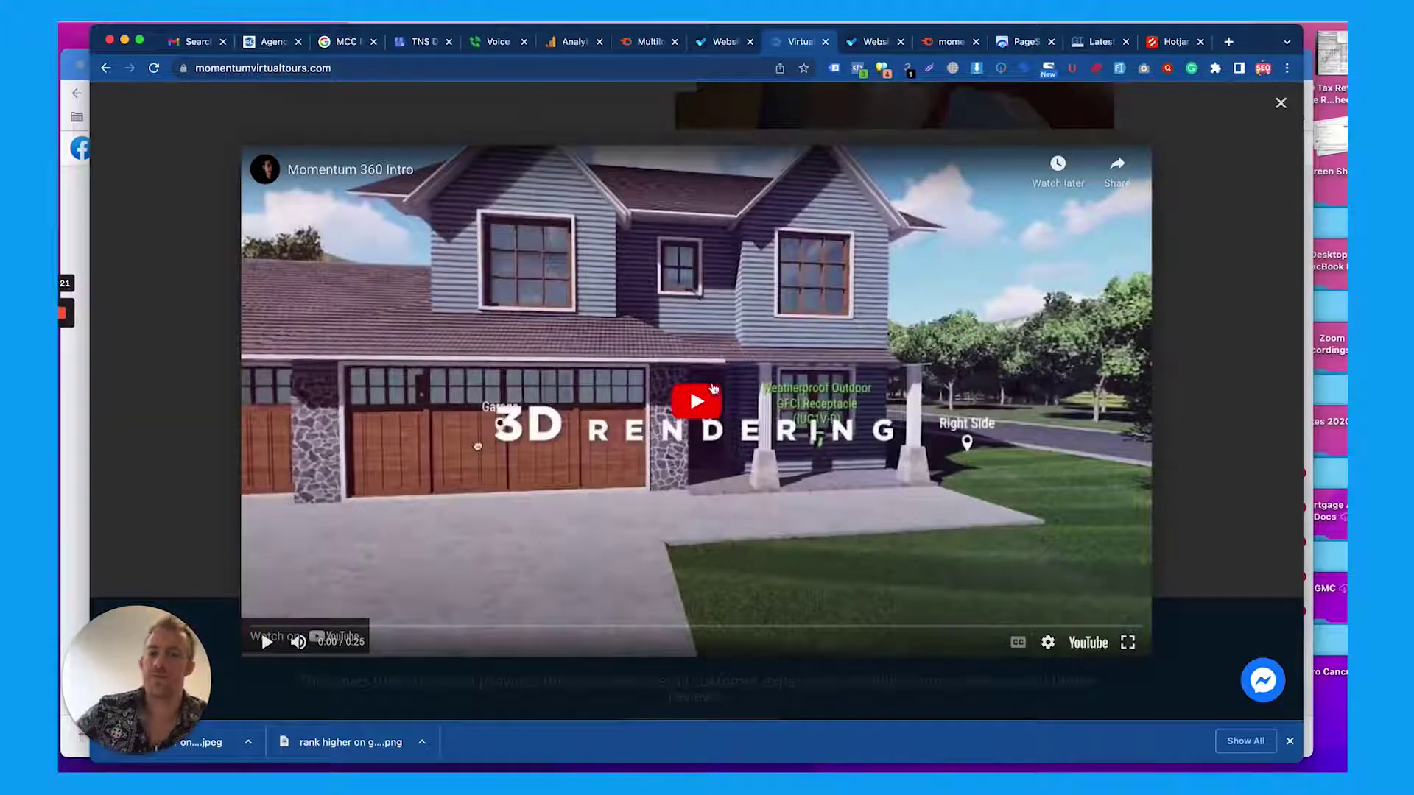
pyautogui.click(695, 402)
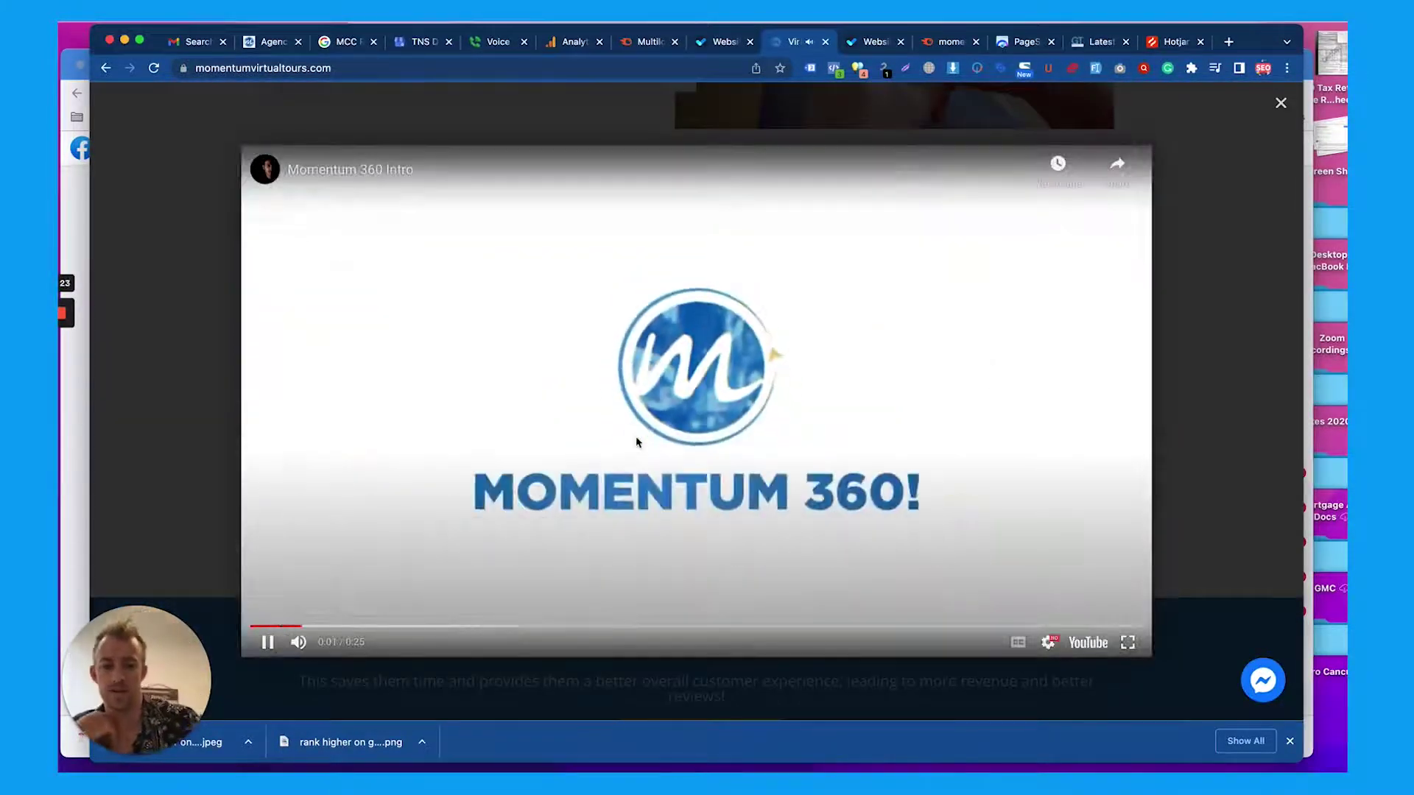
pyautogui.press('XF86AudioRaiseVolume')
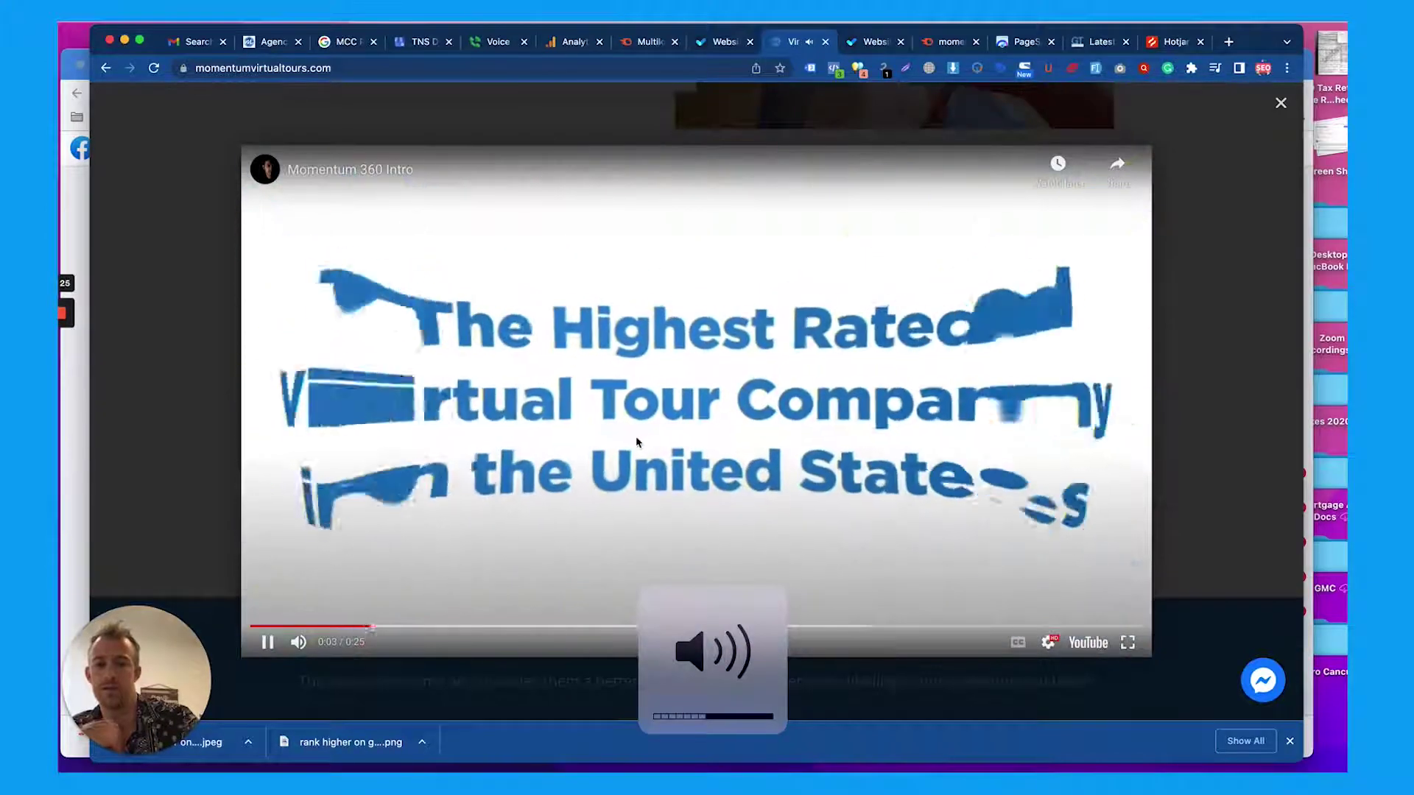
pyautogui.click(1194, 215)
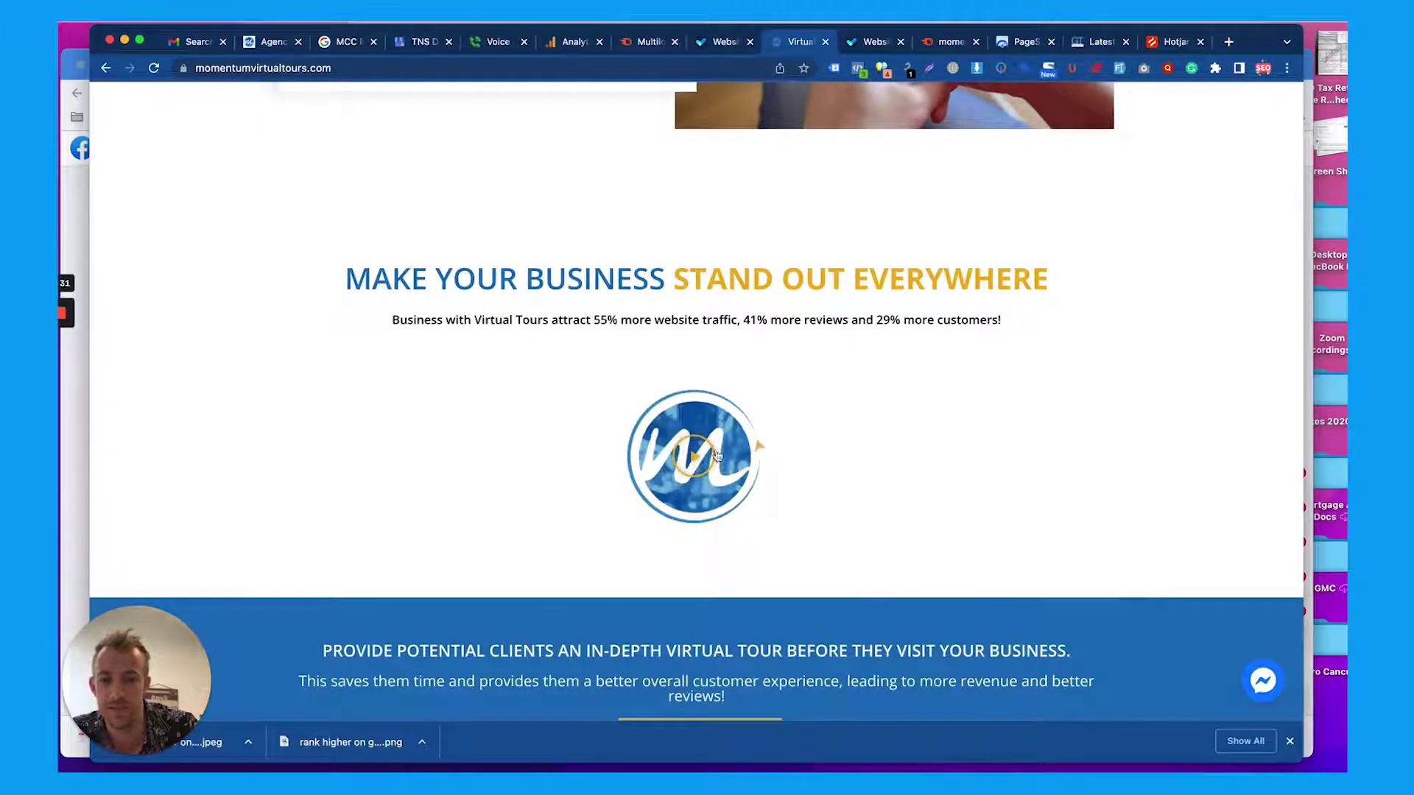
pyautogui.scroll(9, 762, 427)
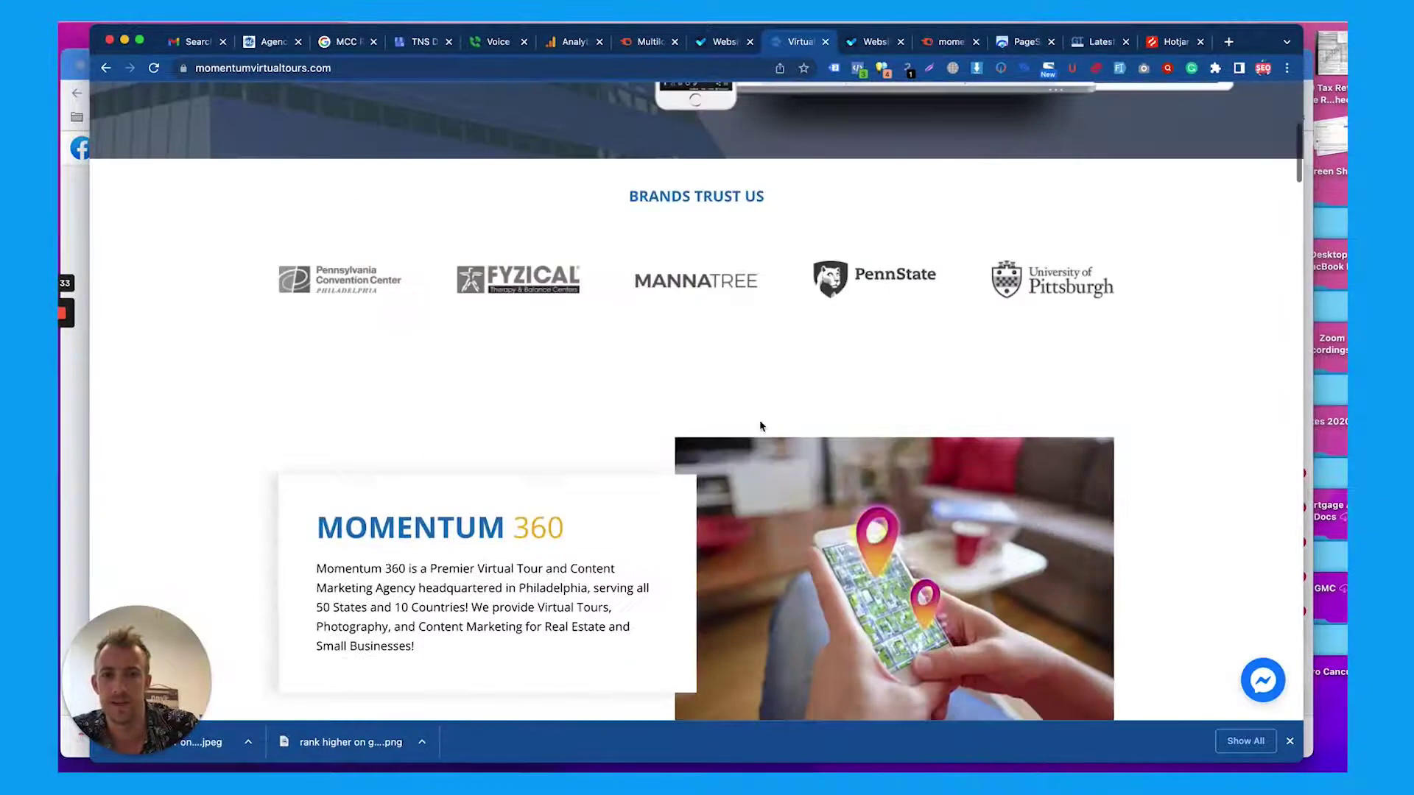
# Highlight the in-depth virtual tour heading and the word 'reviews' in its subtext
pyautogui.scroll(-10, 761, 427)
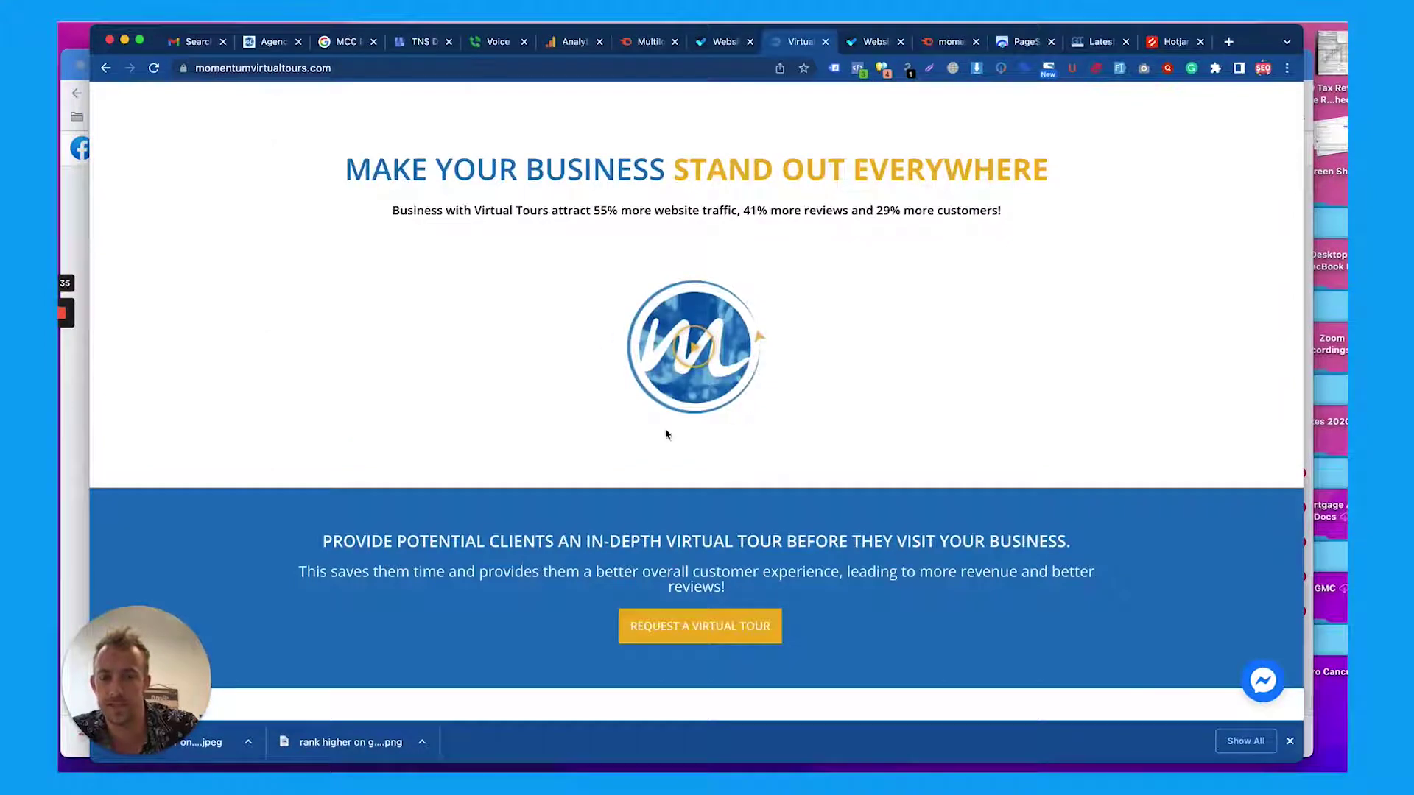
pyautogui.scroll(-3, 666, 435)
pyautogui.tripleClick(628, 445)
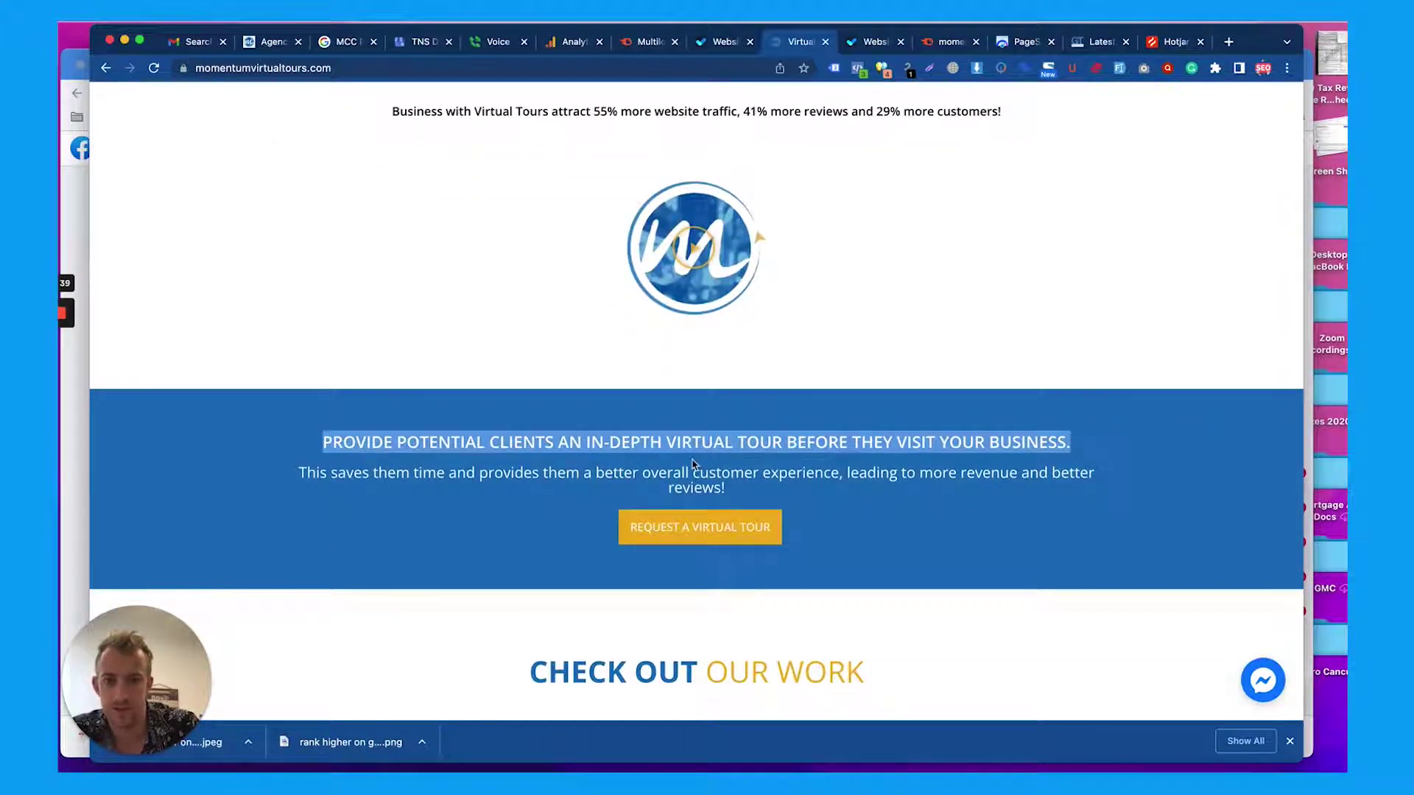
pyautogui.scroll(-1, 764, 464)
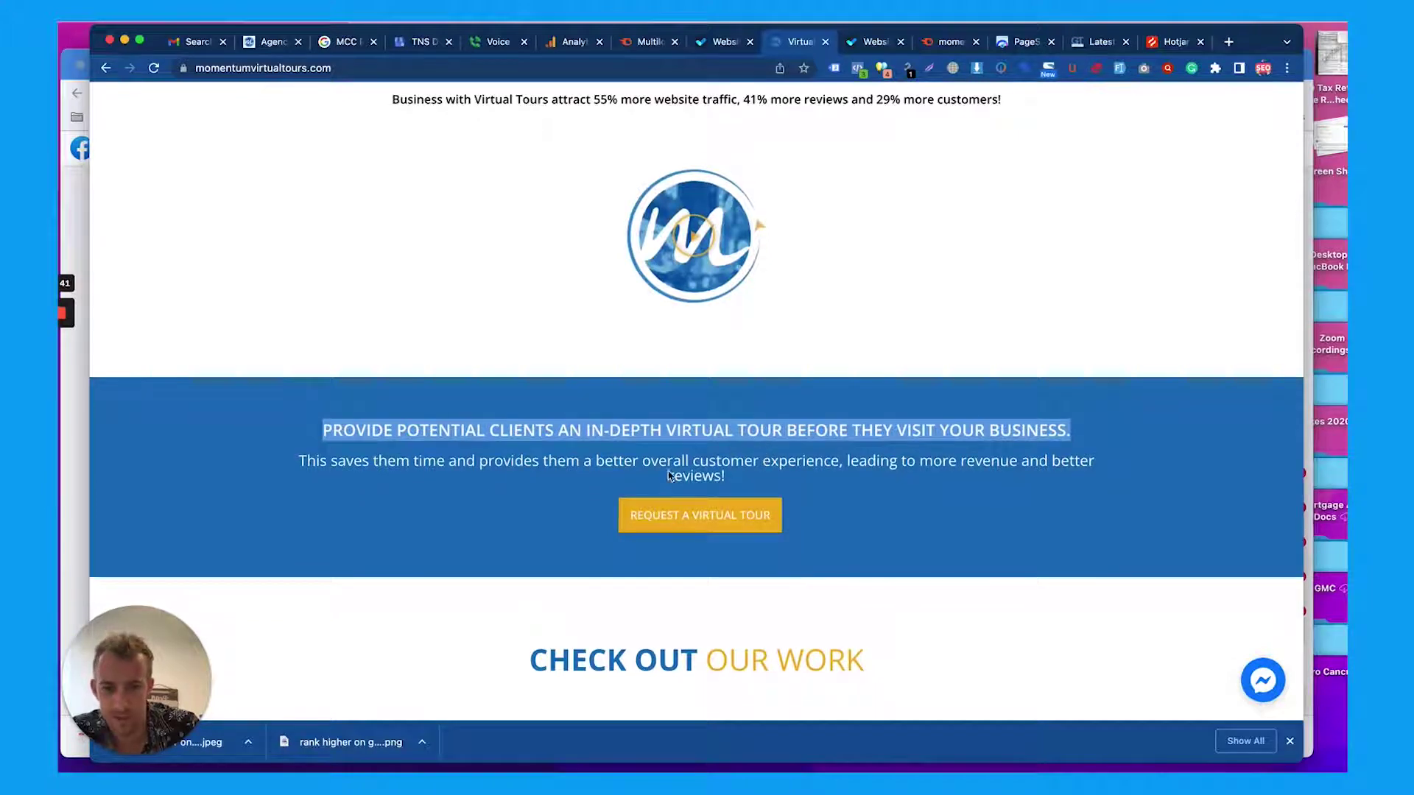
pyautogui.doubleClick(670, 474)
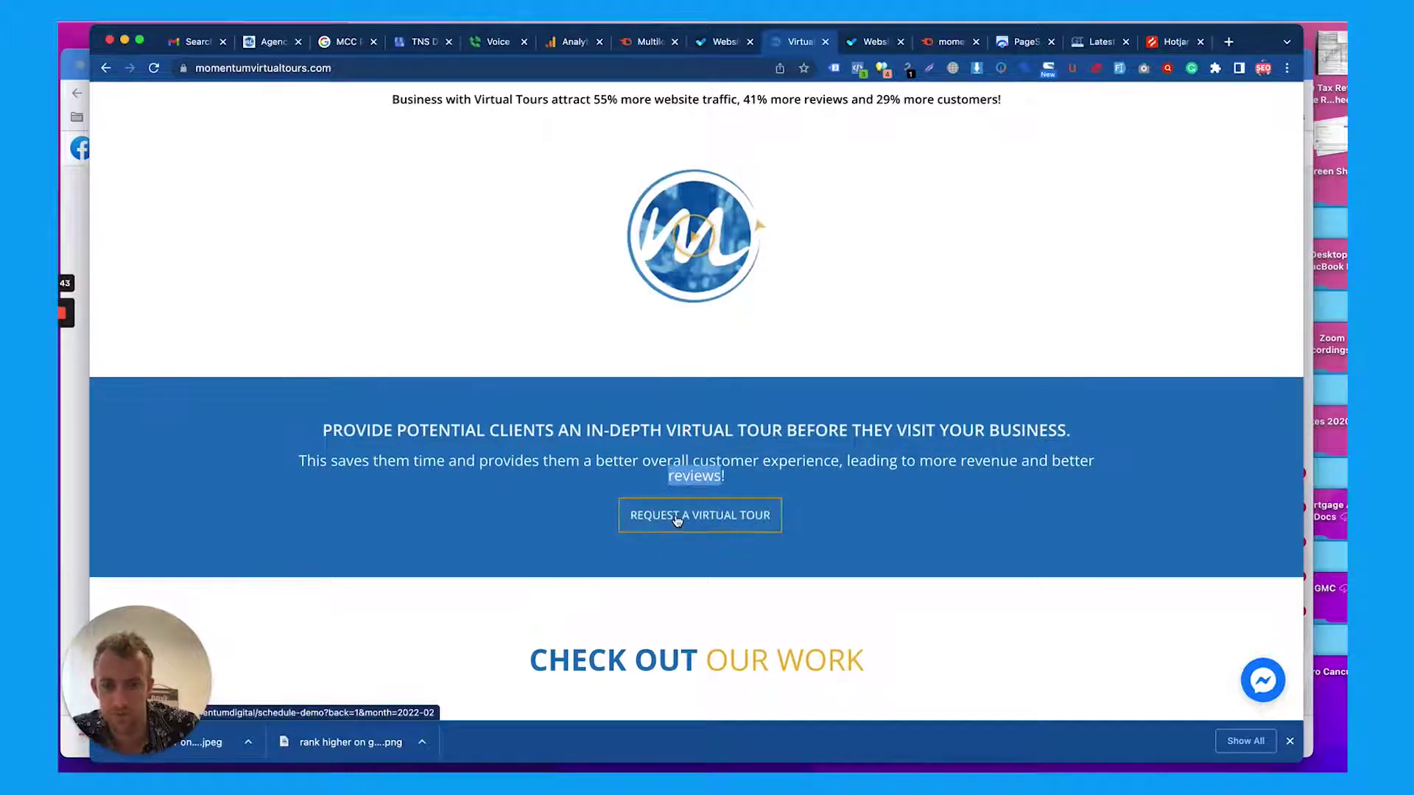
# Scroll past the portfolio and highlight the three-step guide heading and 'Contact Us for a Free Quote or Demo!'
pyautogui.scroll(-3, 725, 429)
pyautogui.scroll(-5, 722, 411)
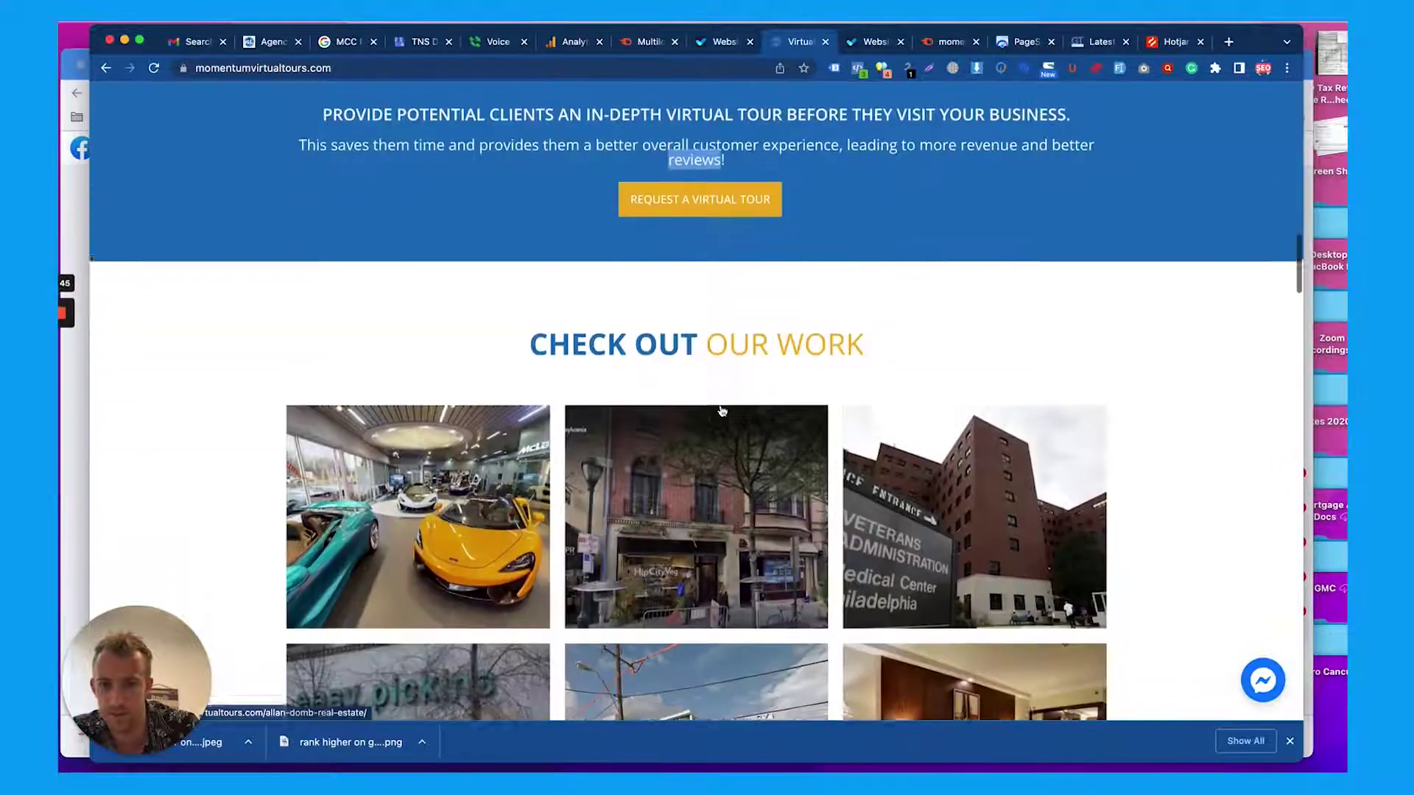
pyautogui.scroll(-4, 463, 322)
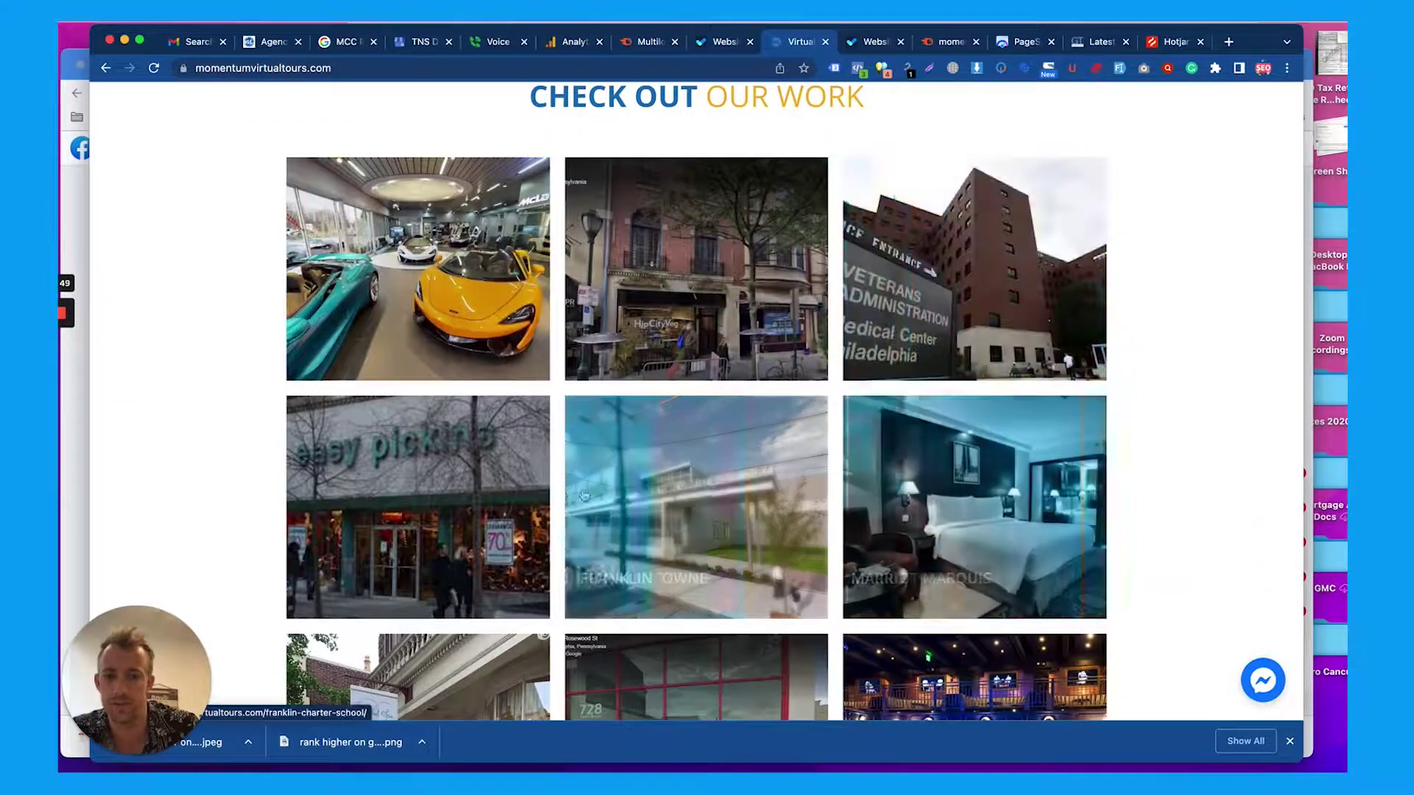
pyautogui.scroll(-1, 474, 489)
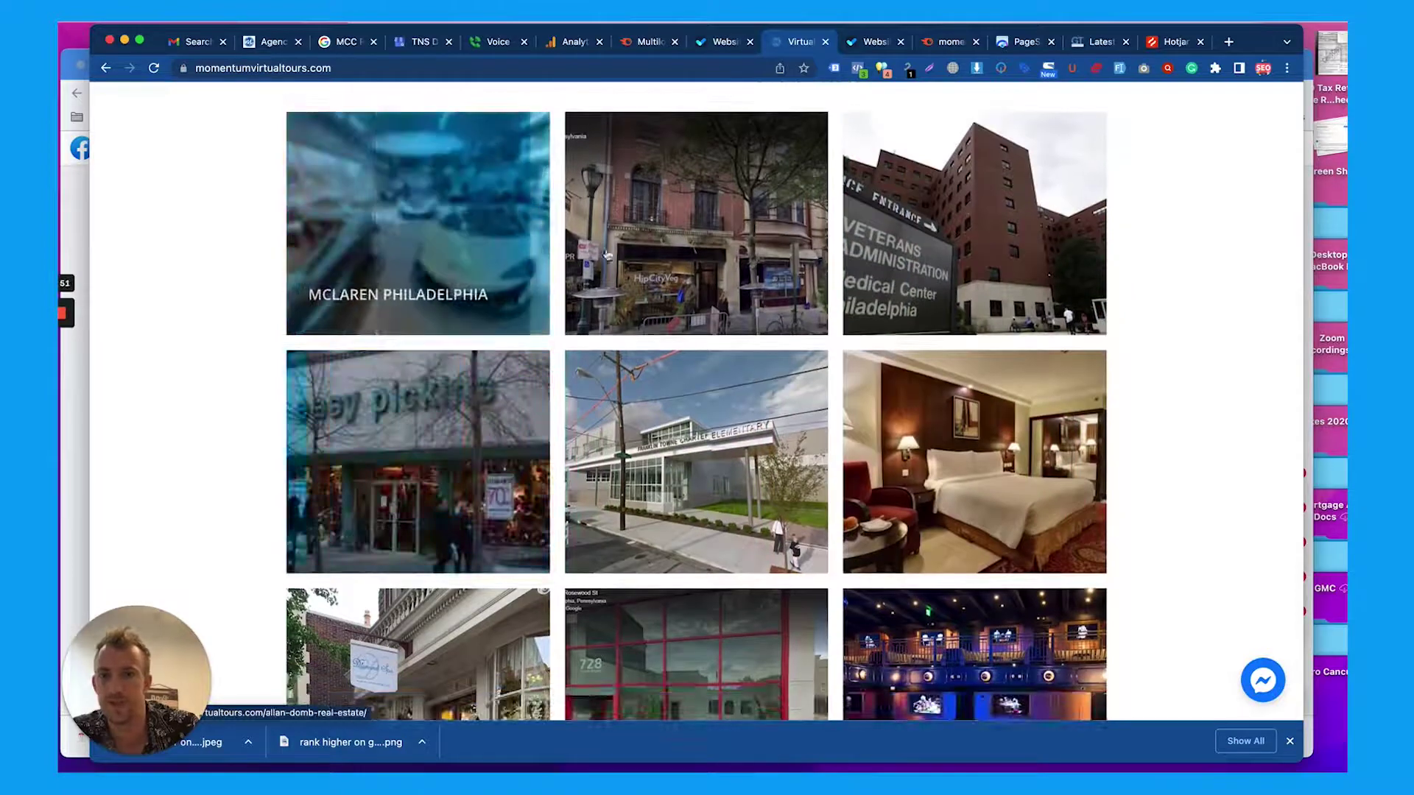
pyautogui.scroll(-5, 918, 259)
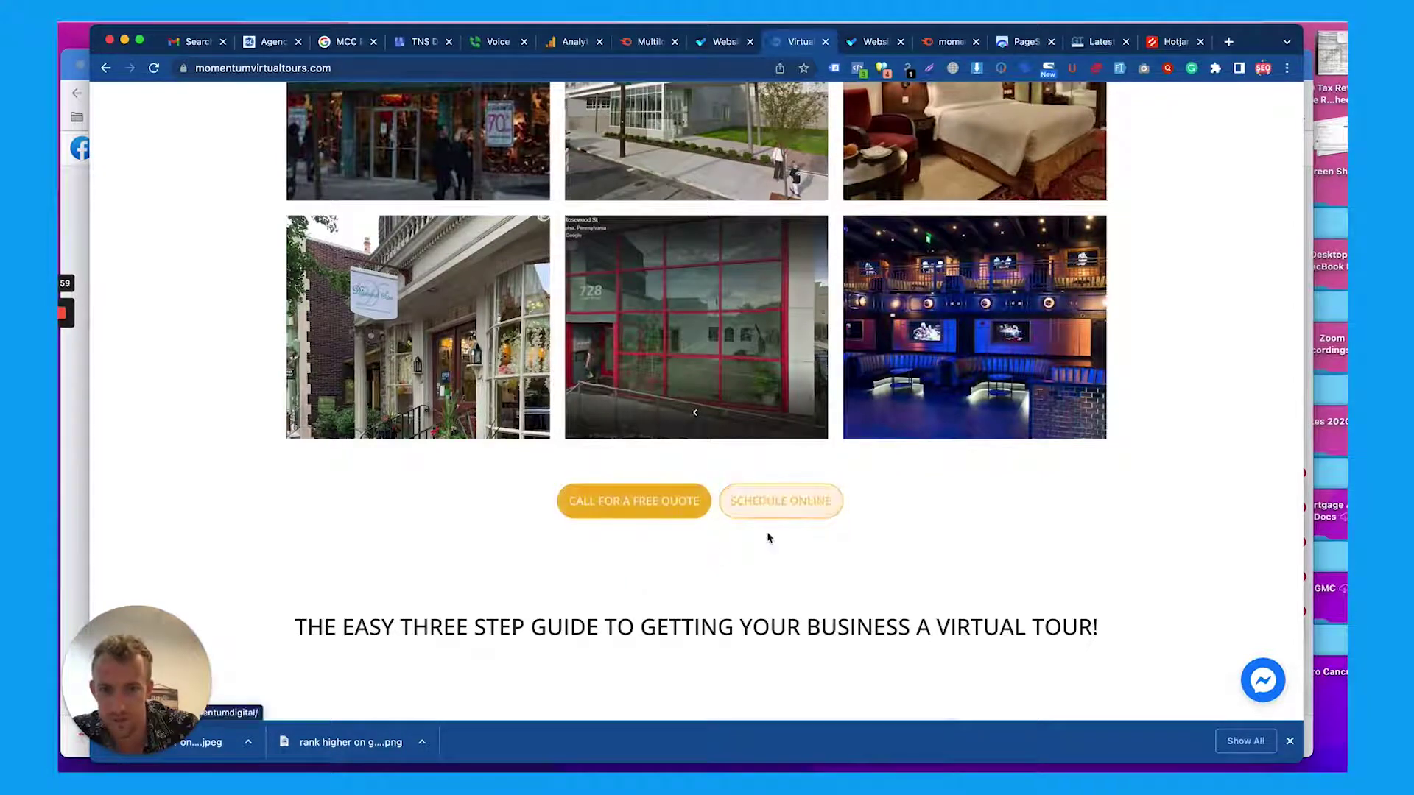
pyautogui.scroll(-2, 768, 537)
pyautogui.scroll(-4, 768, 538)
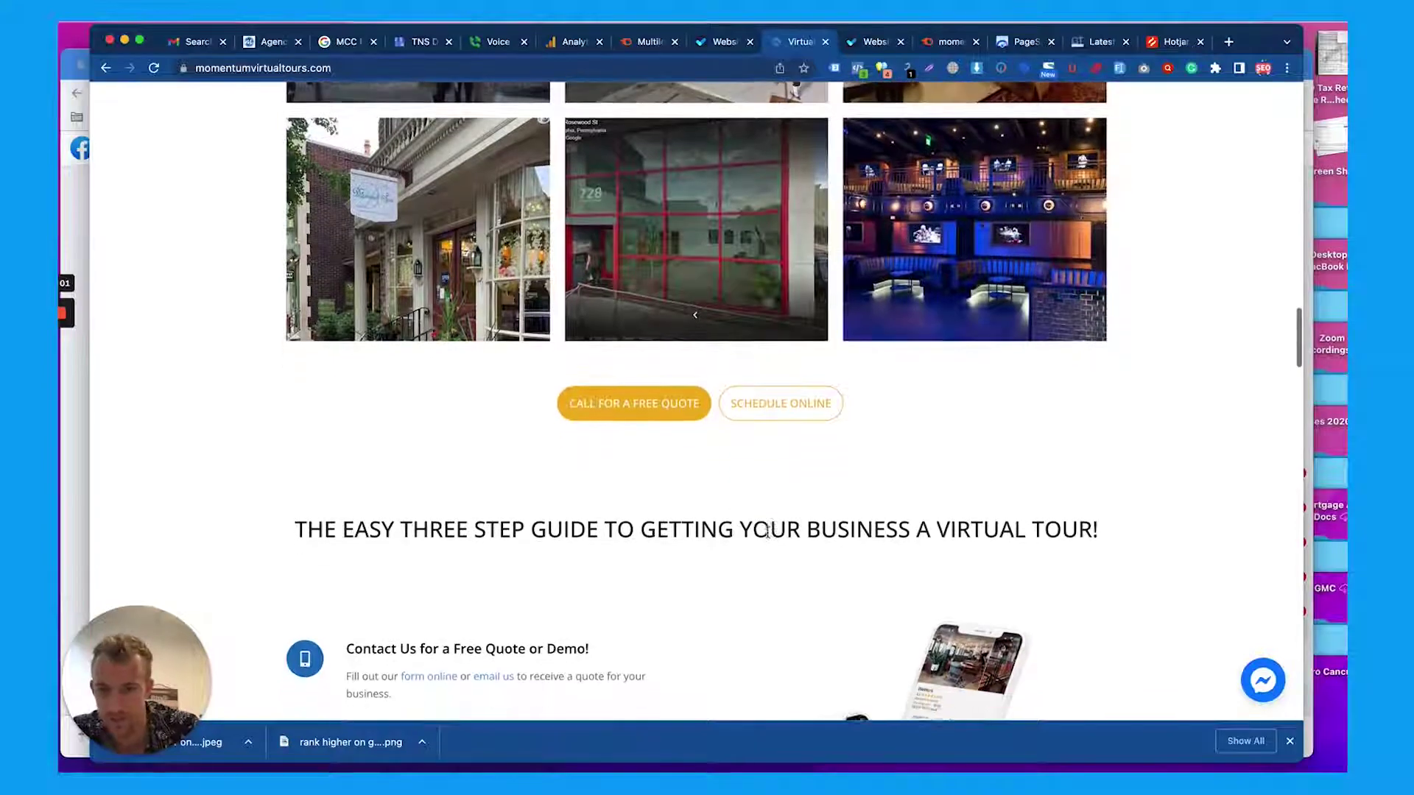
pyautogui.tripleClick(719, 436)
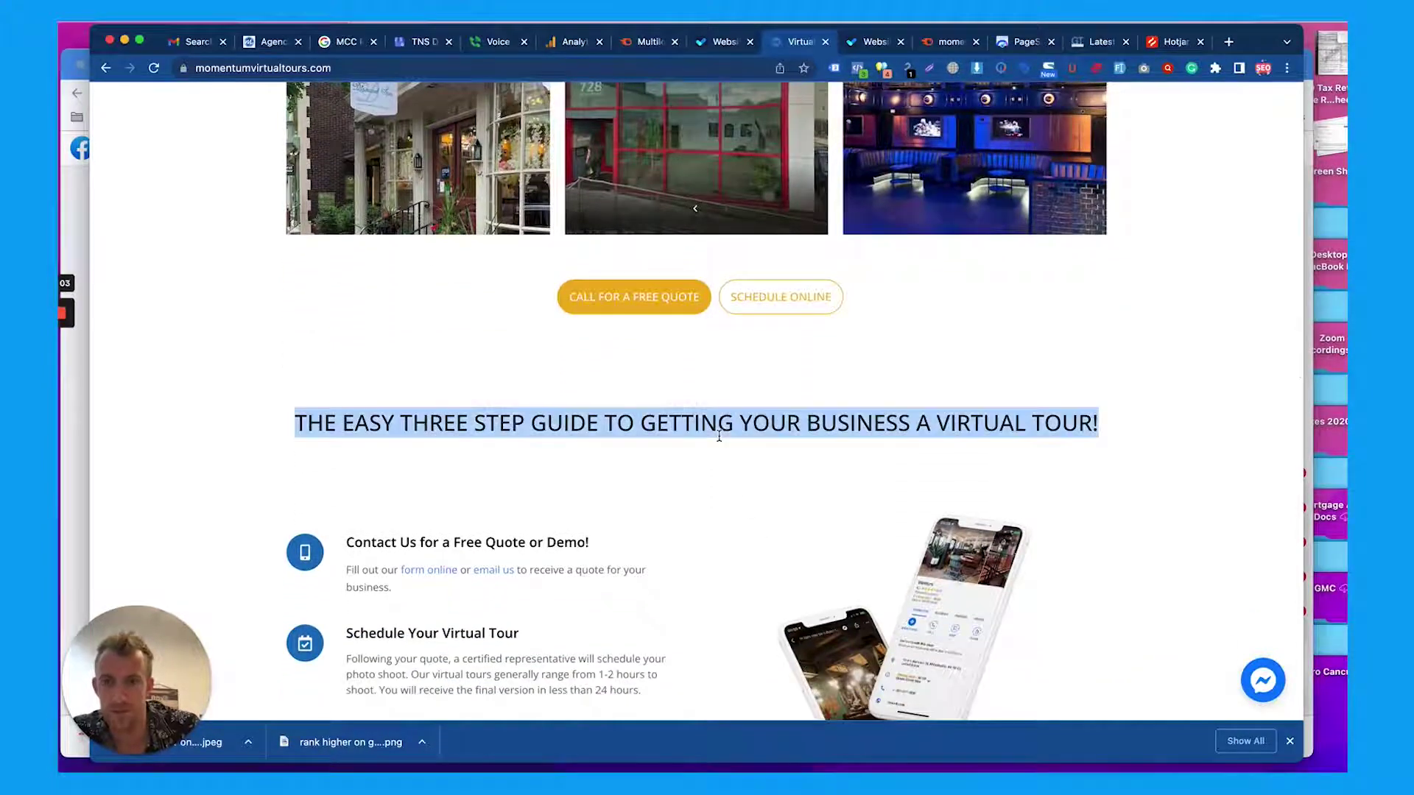
pyautogui.scroll(-8, 857, 450)
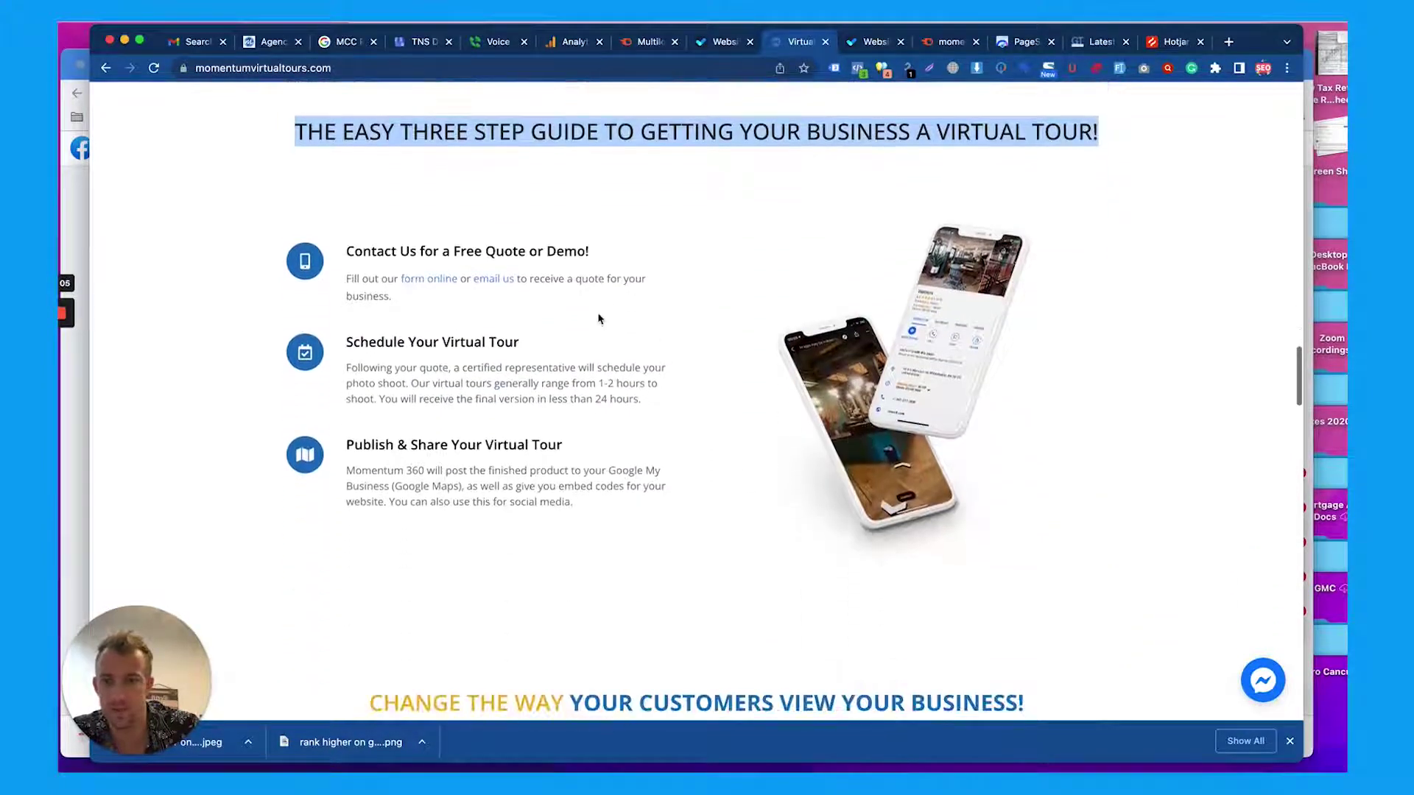
pyautogui.tripleClick(447, 254)
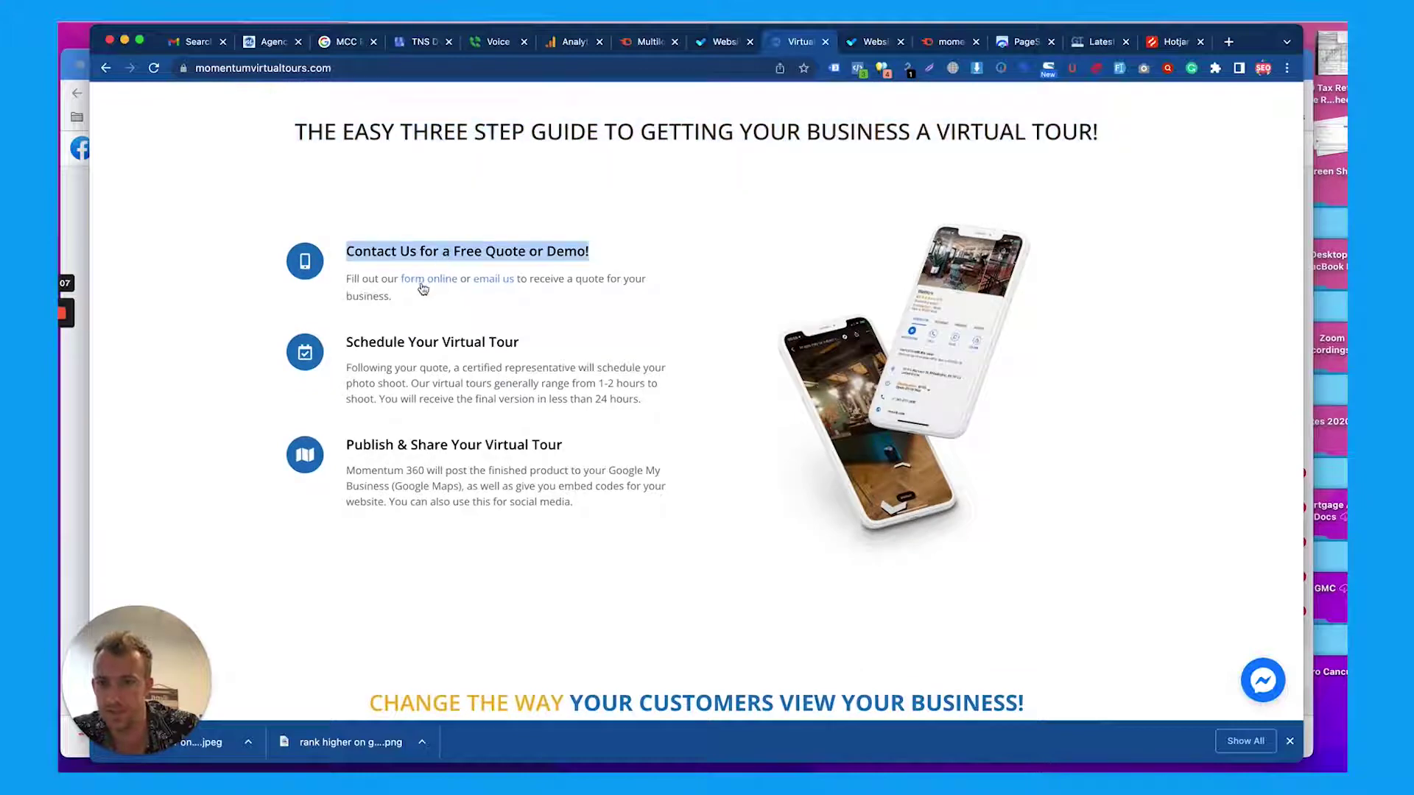
pyautogui.rightClick(423, 287)
pyautogui.click(453, 290)
pyautogui.rightClick(475, 284)
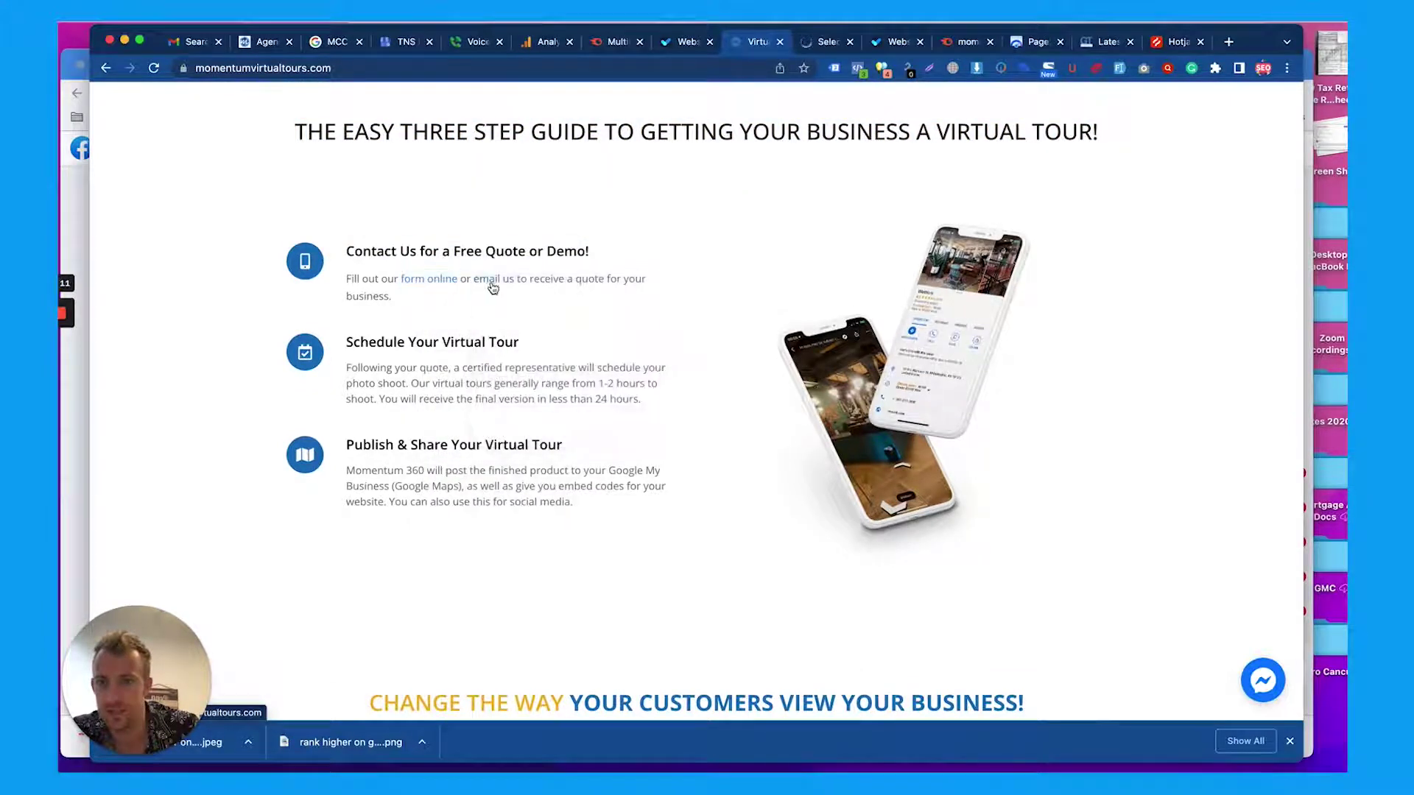
pyautogui.click(492, 282)
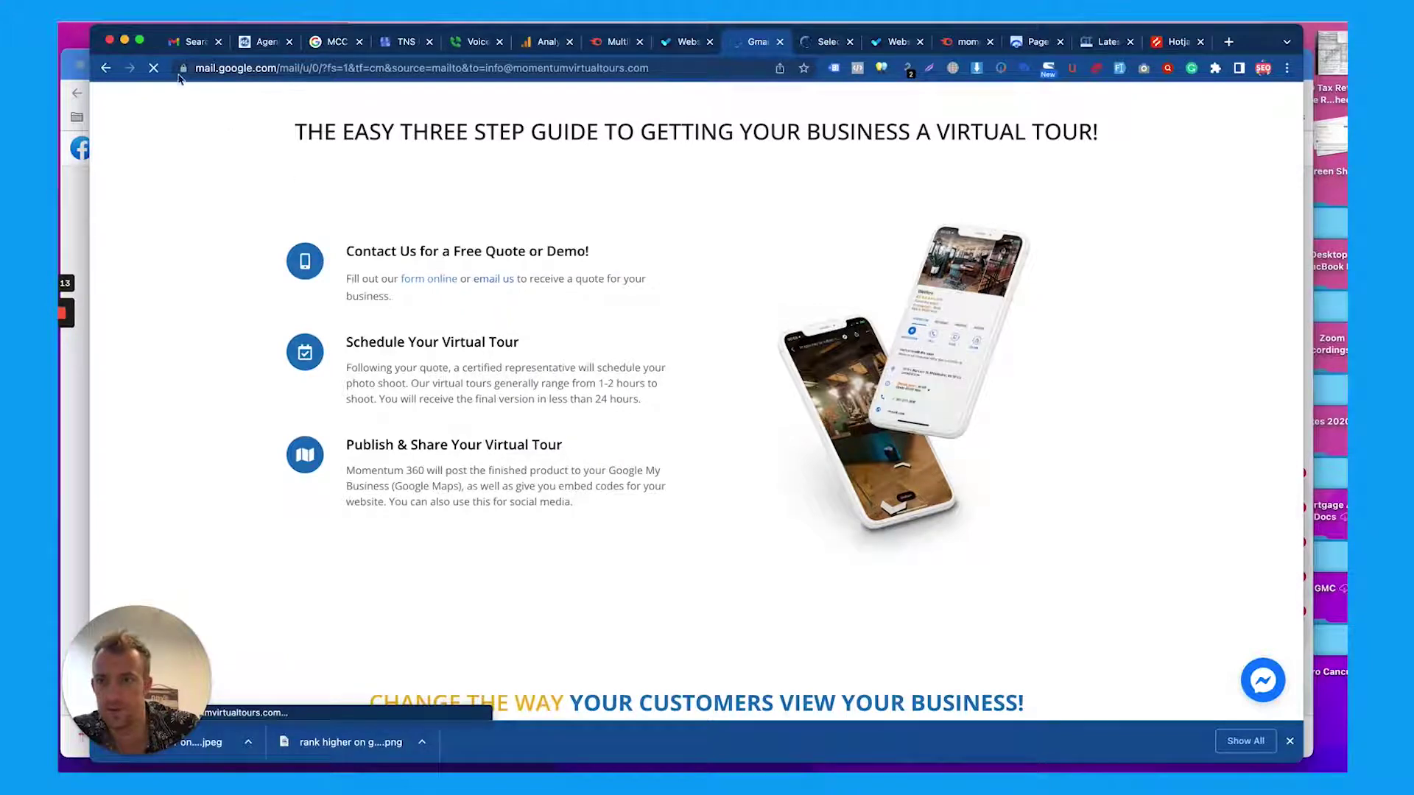
pyautogui.click(106, 68)
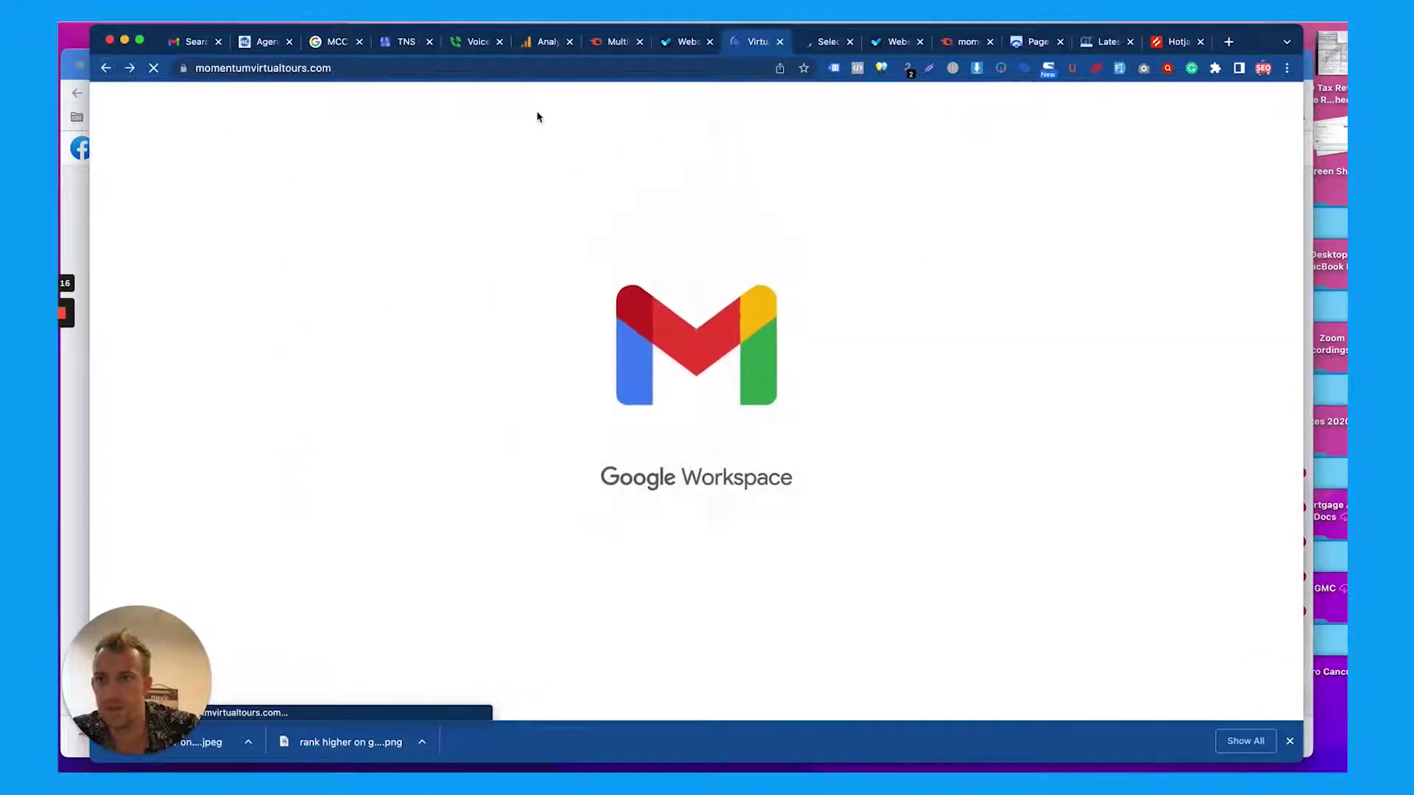
pyautogui.click(827, 46)
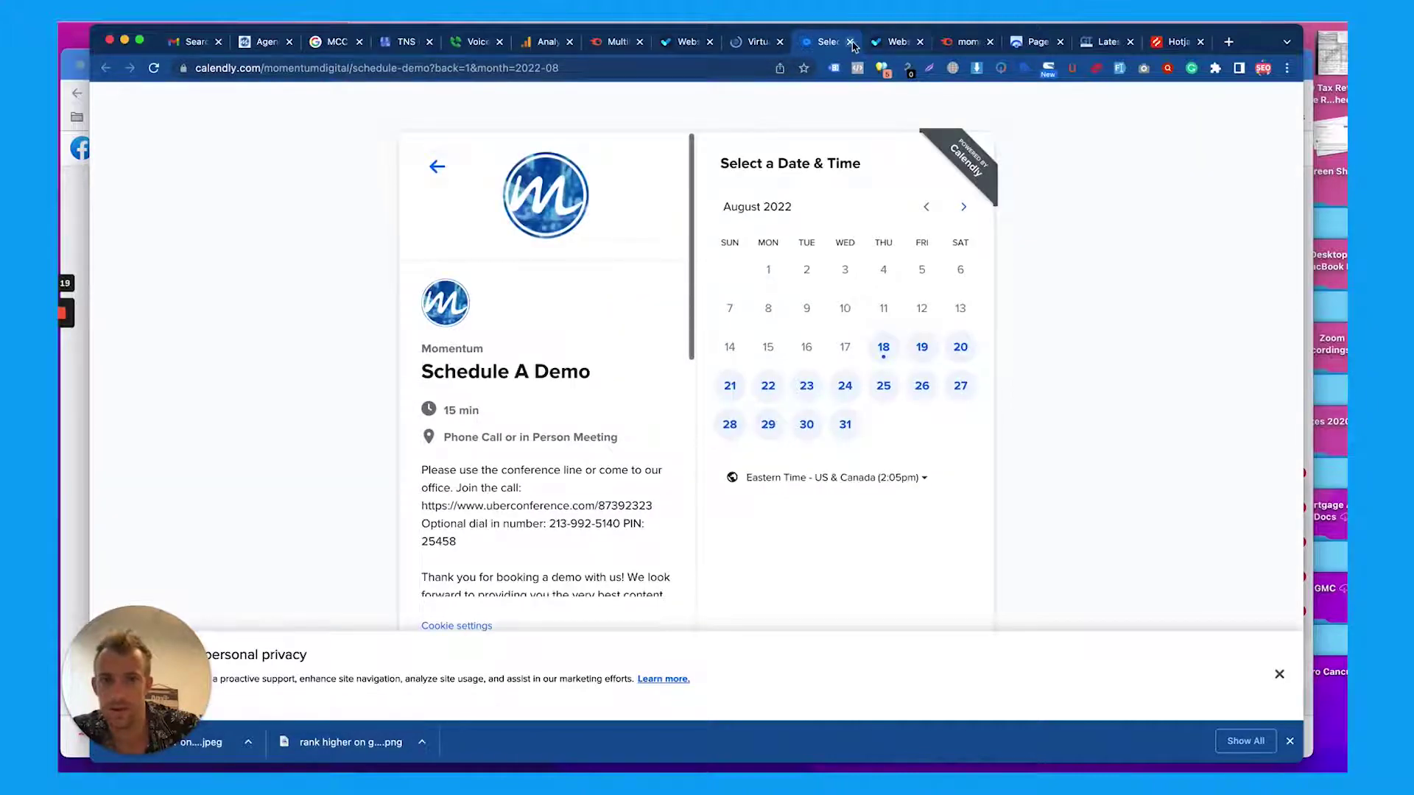
pyautogui.click(851, 42)
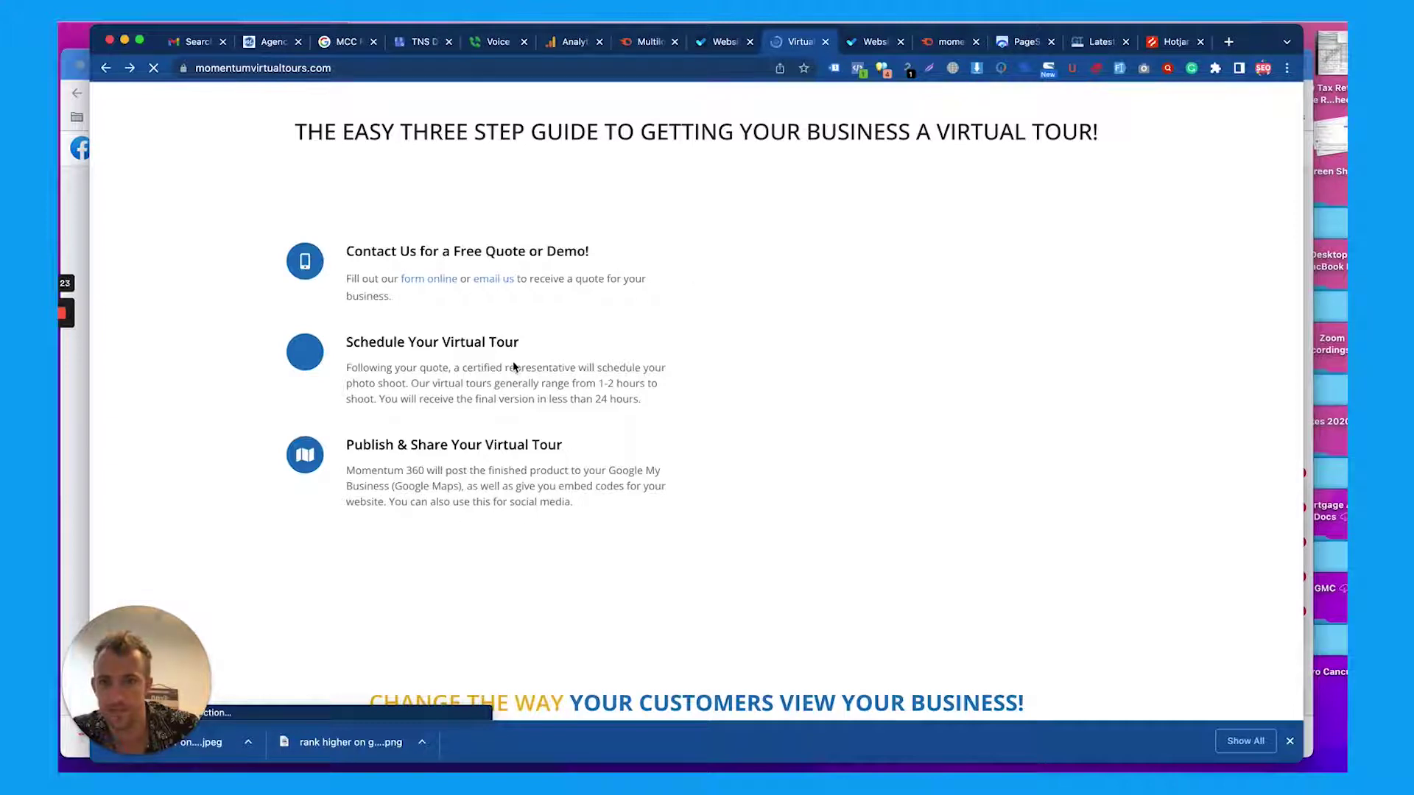
# Select the Schedule Your Virtual Tour paragraph, the CHANGE THE WAY heading and Learn more subtitle
pyautogui.scroll(-2, 514, 368)
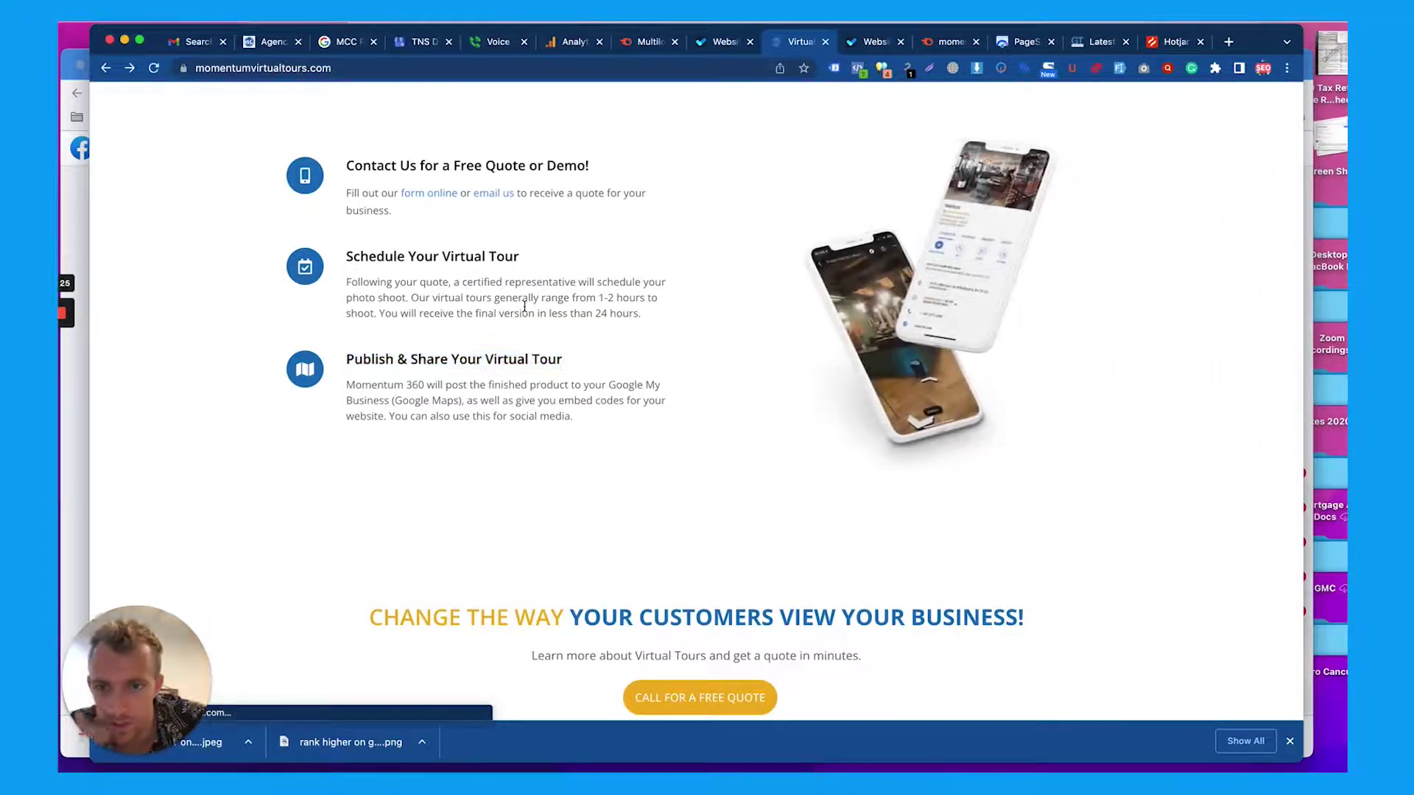
pyautogui.tripleClick(524, 306)
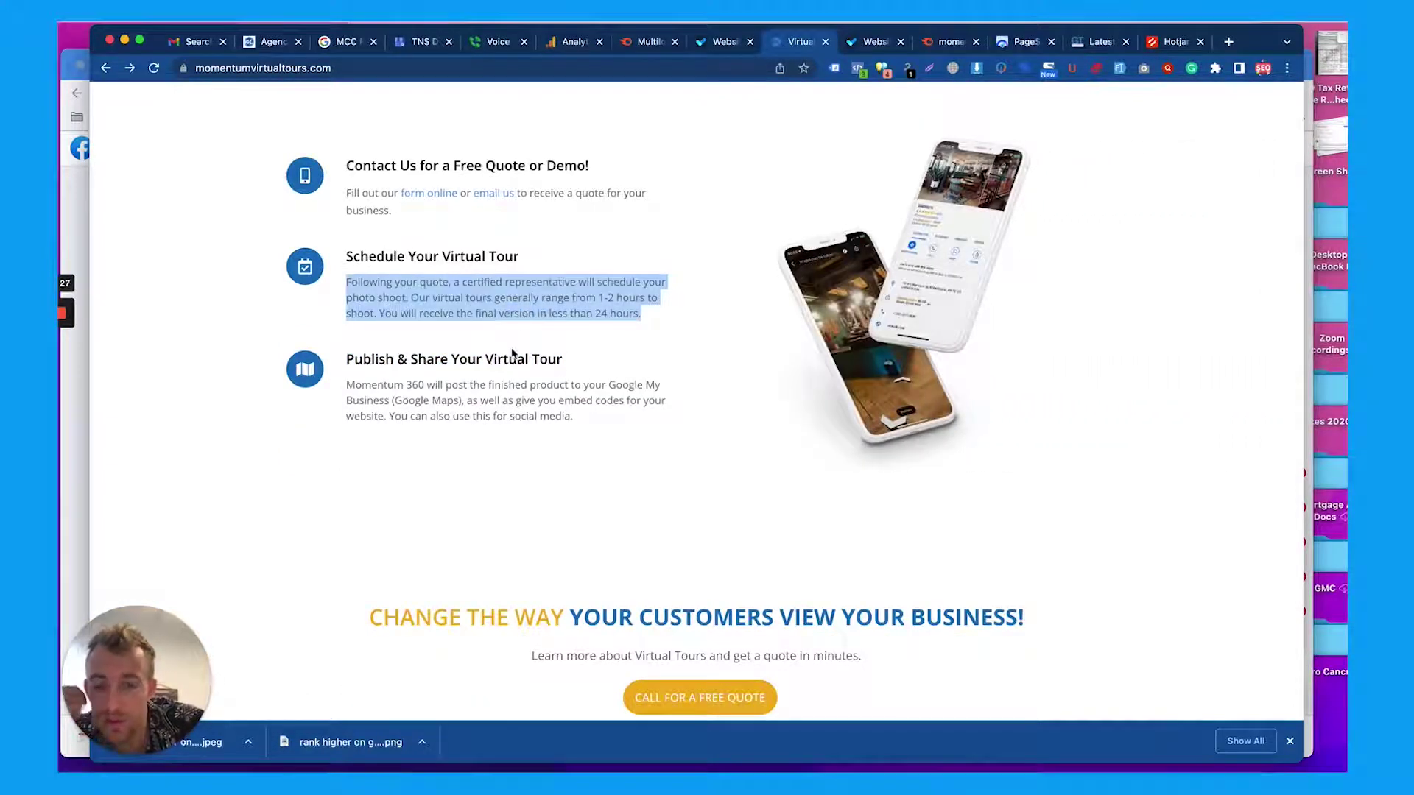
pyautogui.scroll(-2, 512, 354)
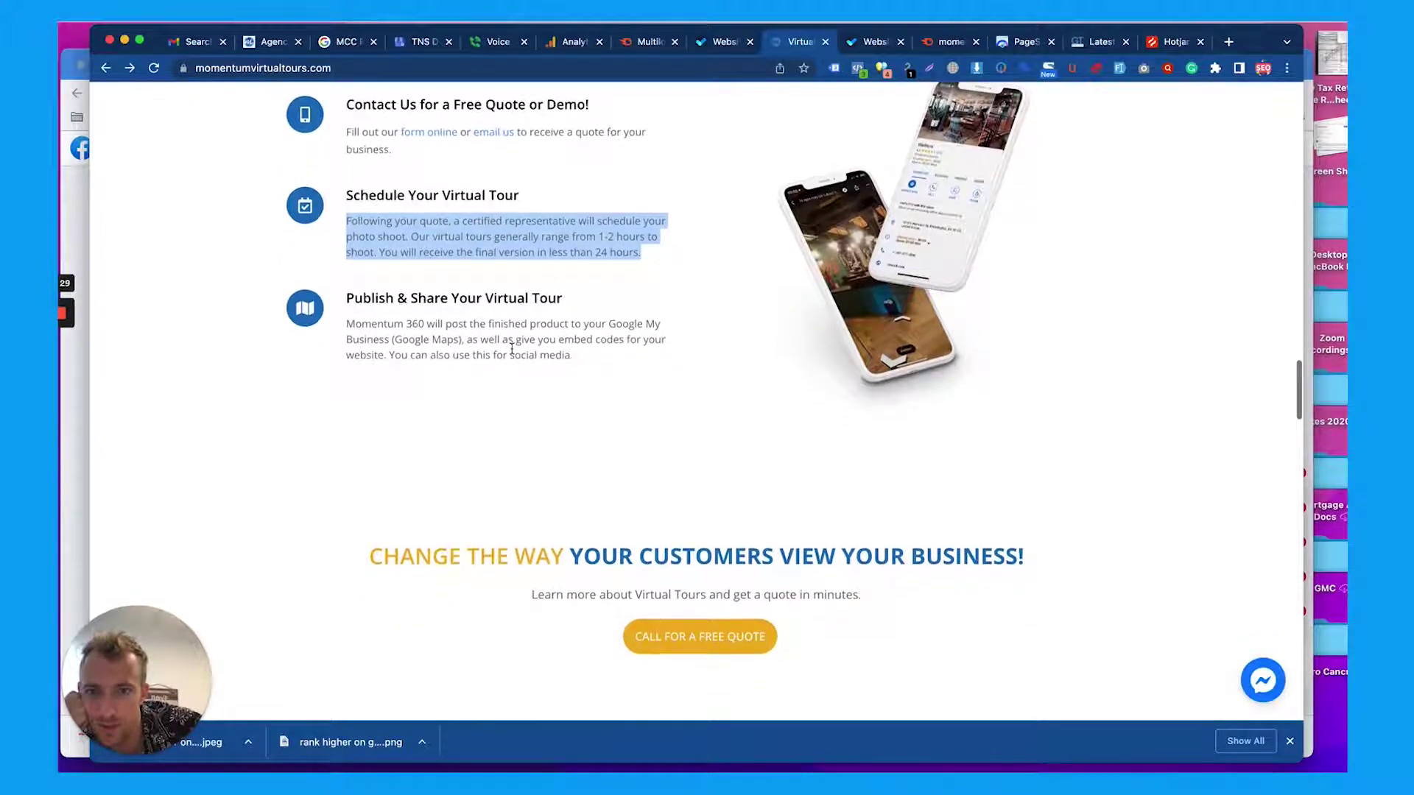
pyautogui.scroll(-5, 512, 348)
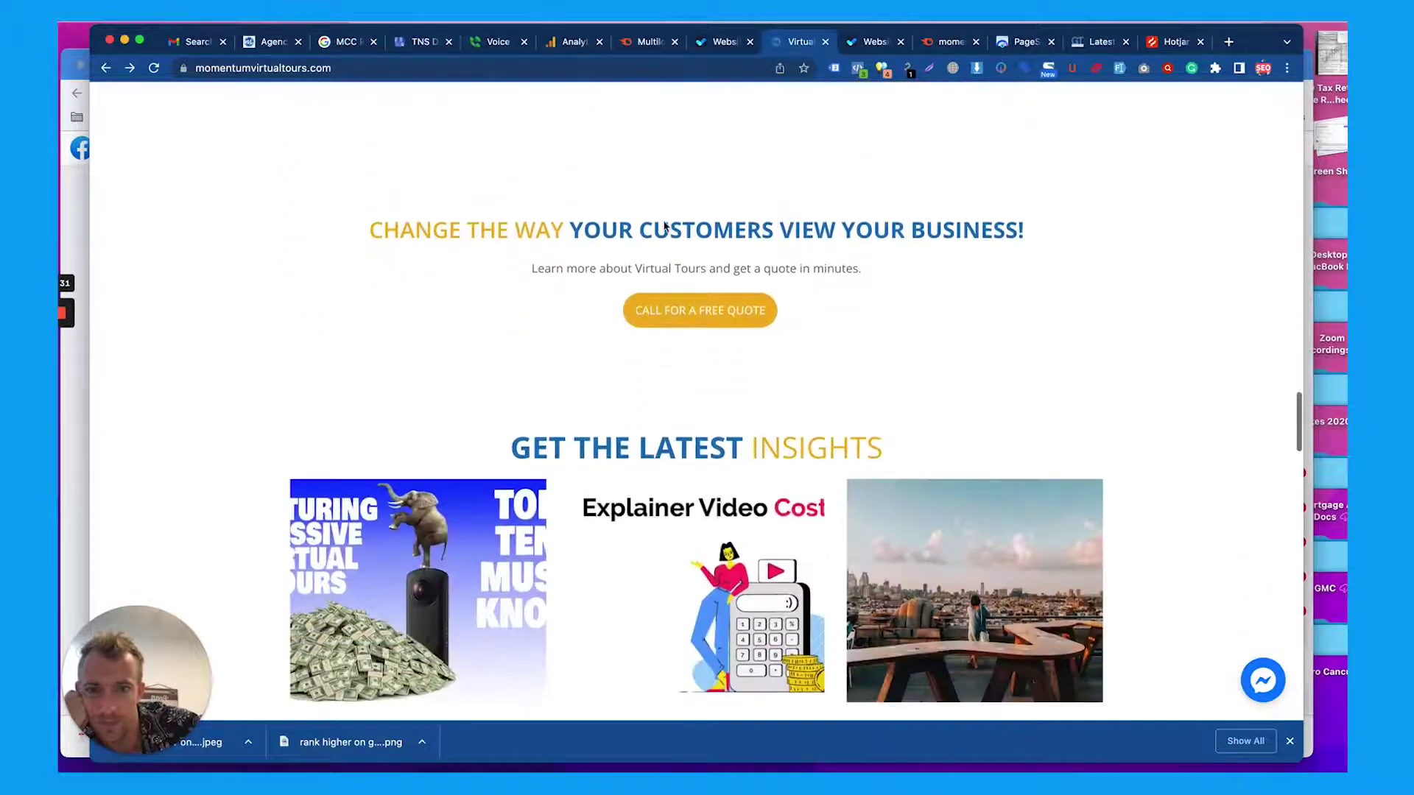
pyautogui.tripleClick(664, 223)
pyautogui.scroll(-1, 642, 263)
pyautogui.tripleClick(642, 254)
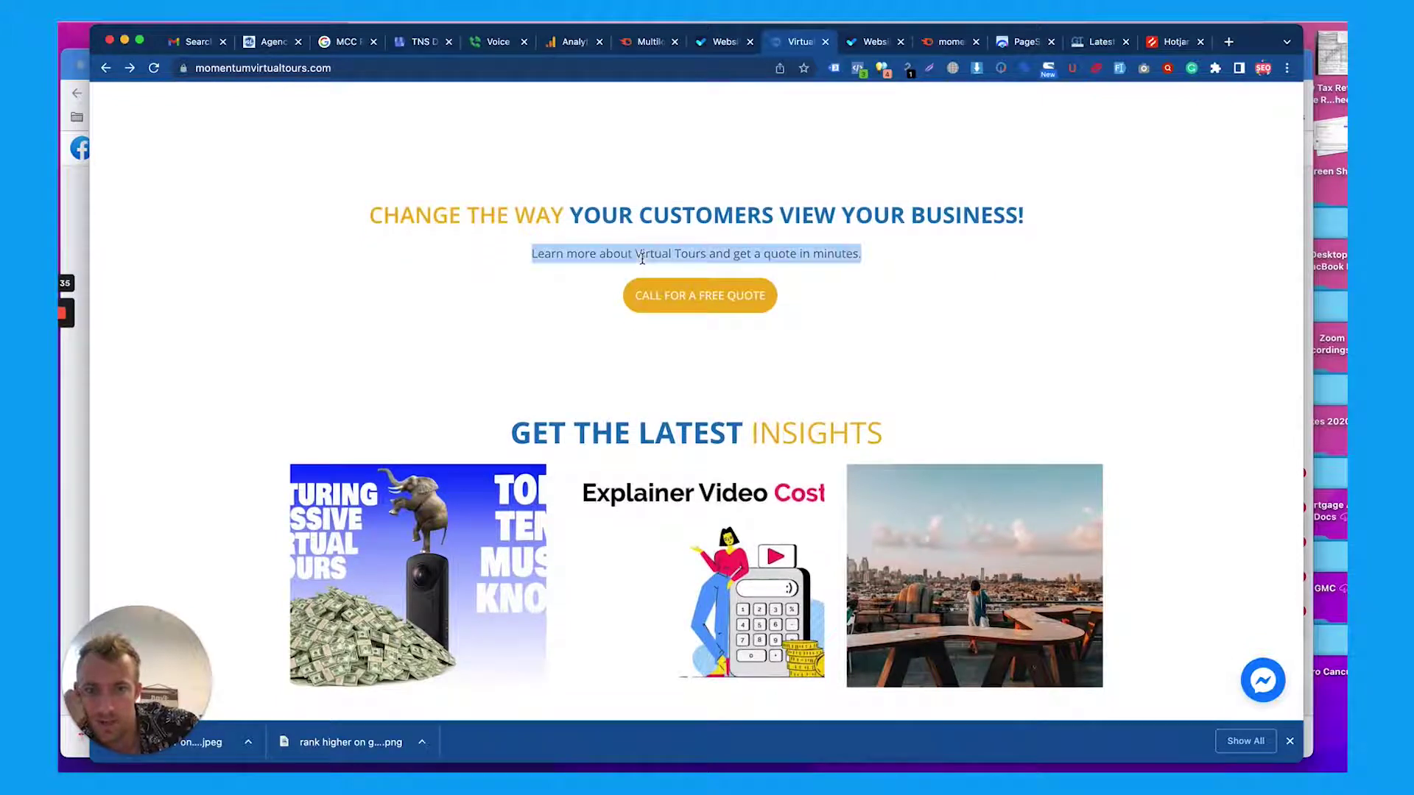
# Scroll further down the homepage and focus the newsletter email address field
pyautogui.scroll(-2, 642, 258)
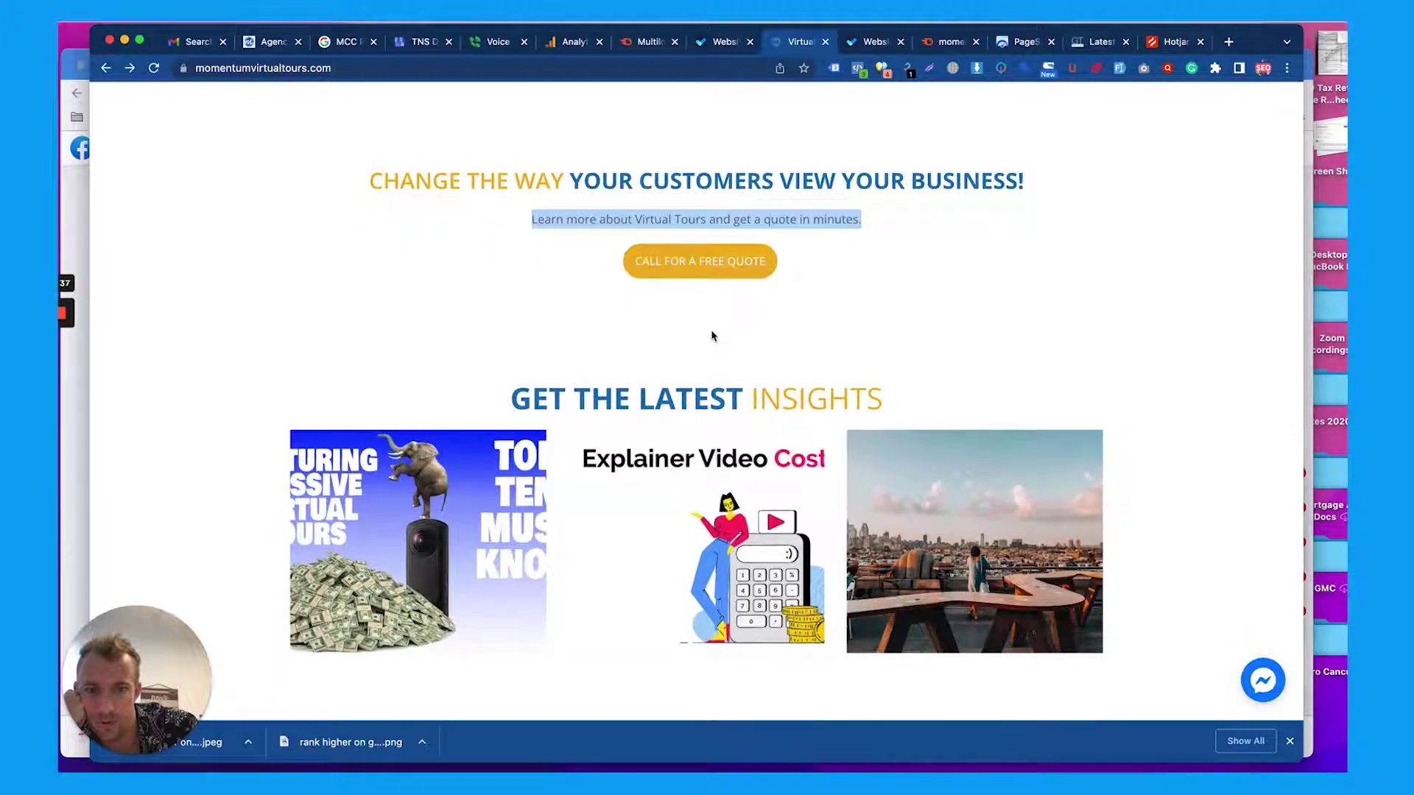
pyautogui.scroll(-10, 711, 335)
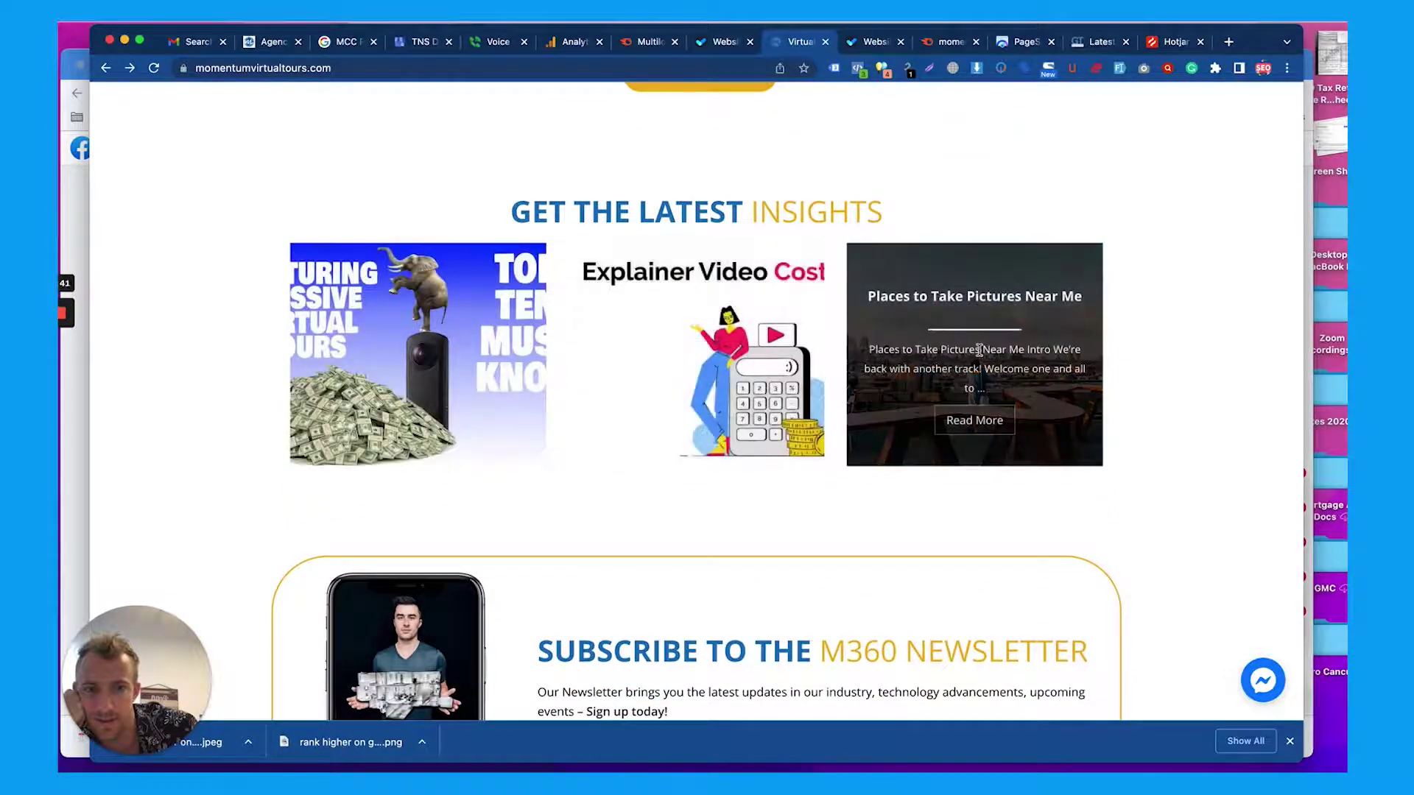
pyautogui.scroll(-15, 891, 295)
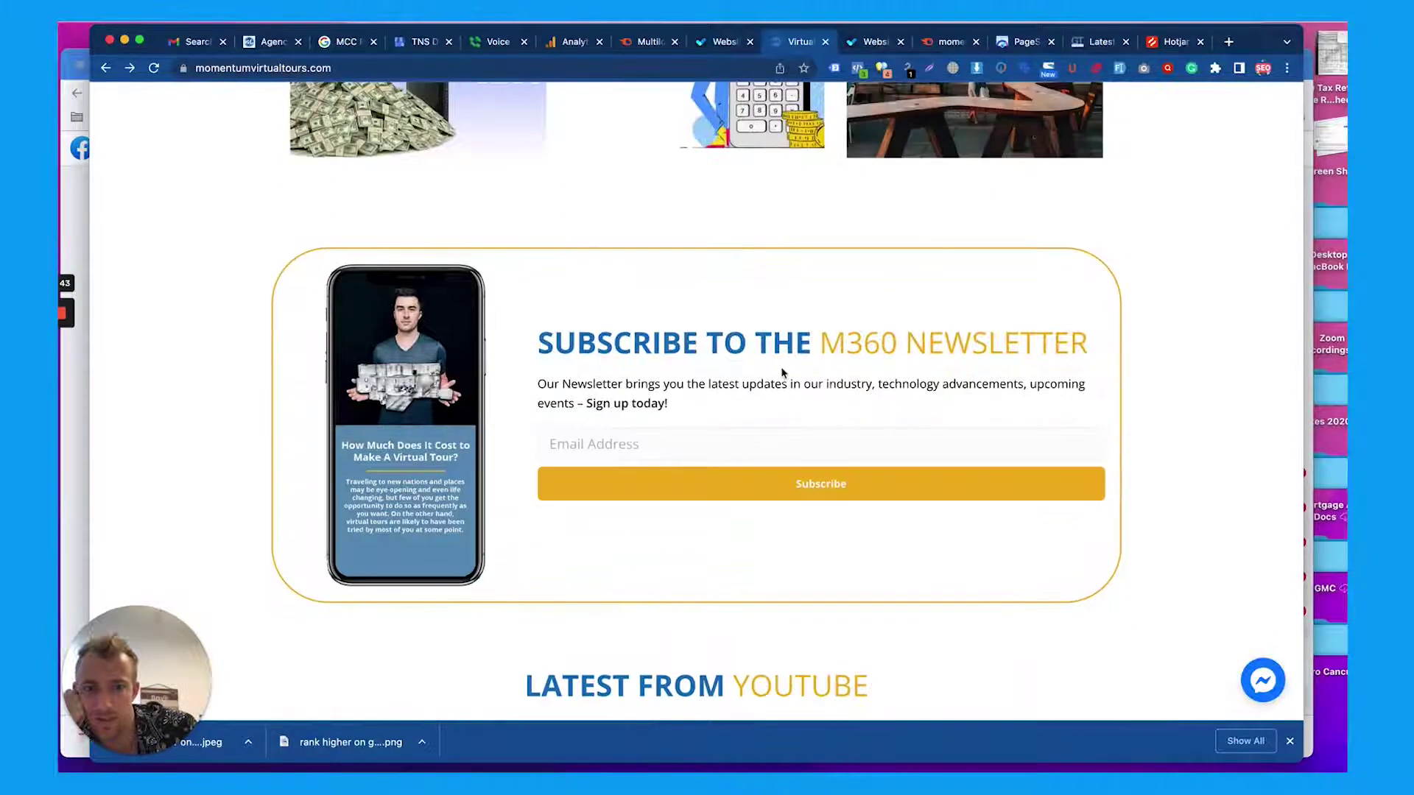
pyautogui.click(656, 439)
pyautogui.scroll(-20, 725, 400)
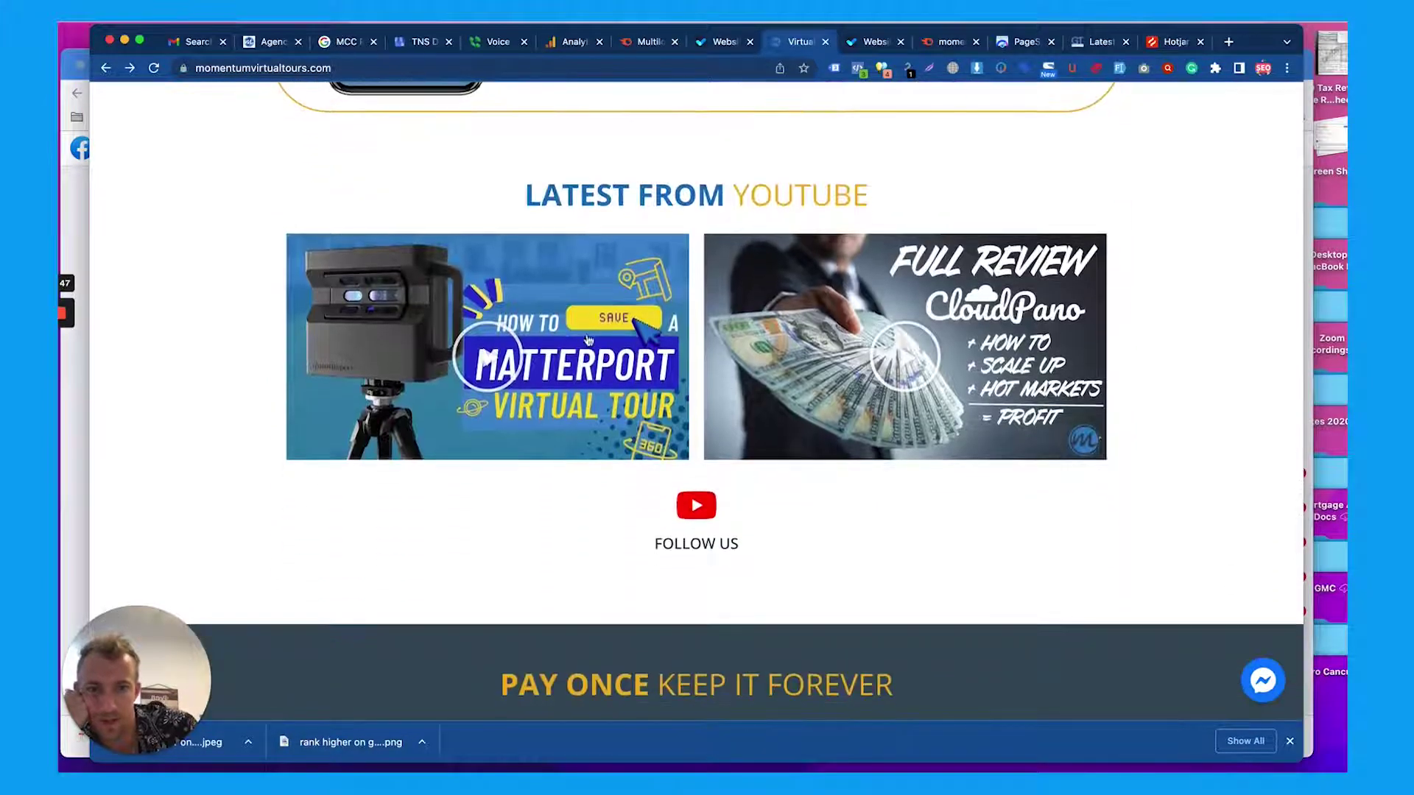
pyautogui.scroll(-12, 816, 350)
pyautogui.scroll(-5, 815, 350)
# Select the Pay Once intro paragraph, then scroll past the testimonials to the FAQ section
pyautogui.tripleClick(688, 317)
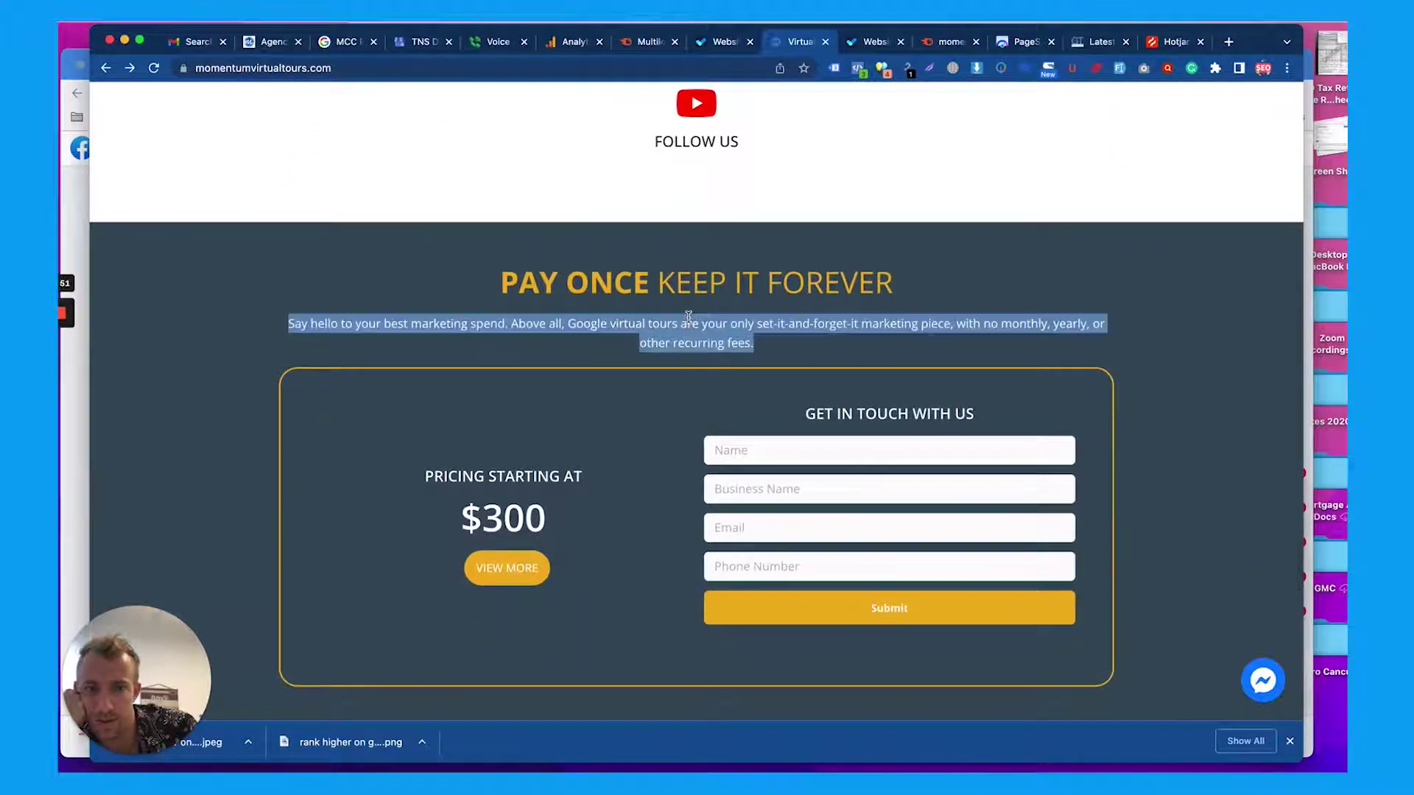
pyautogui.scroll(-4, 688, 318)
pyautogui.scroll(-20, 757, 364)
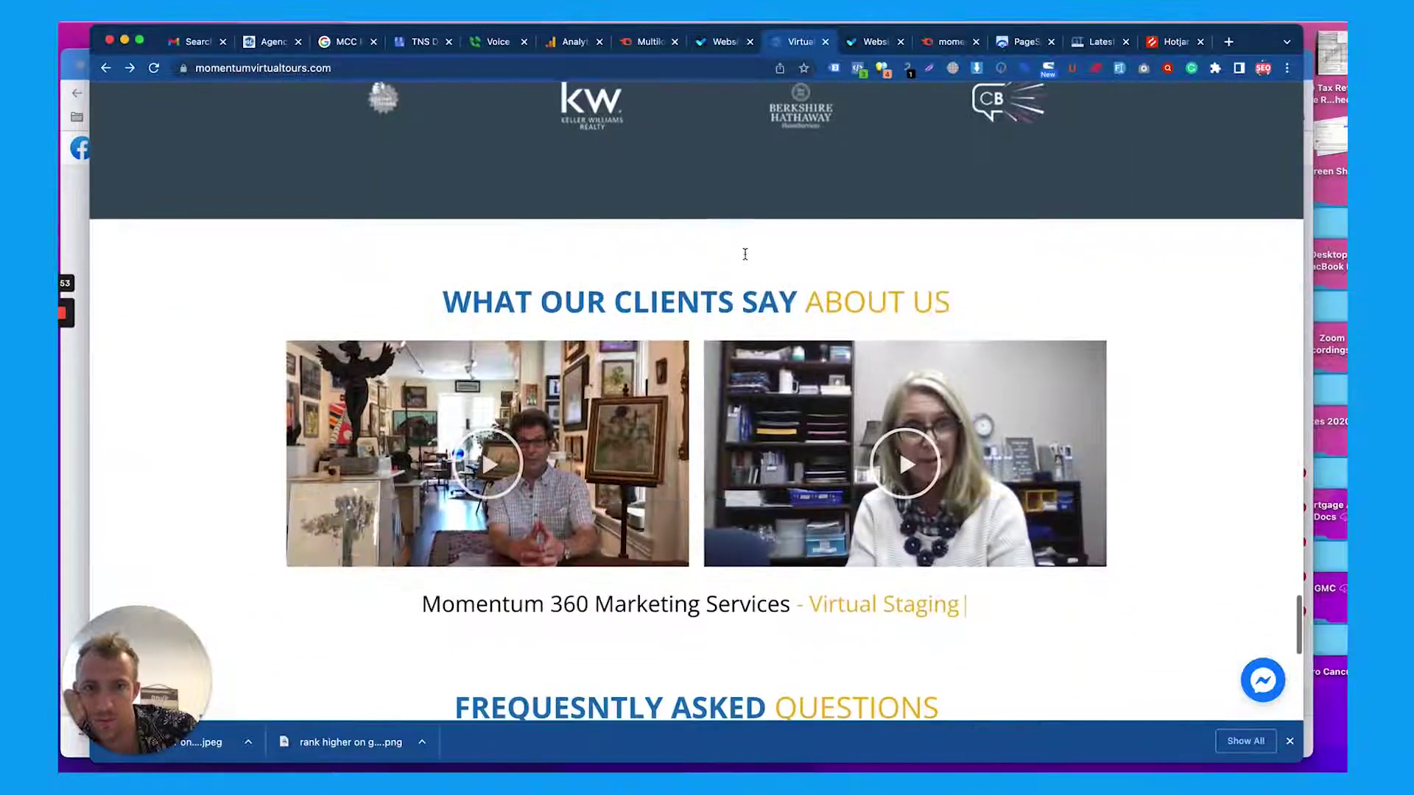
pyautogui.scroll(-2, 714, 288)
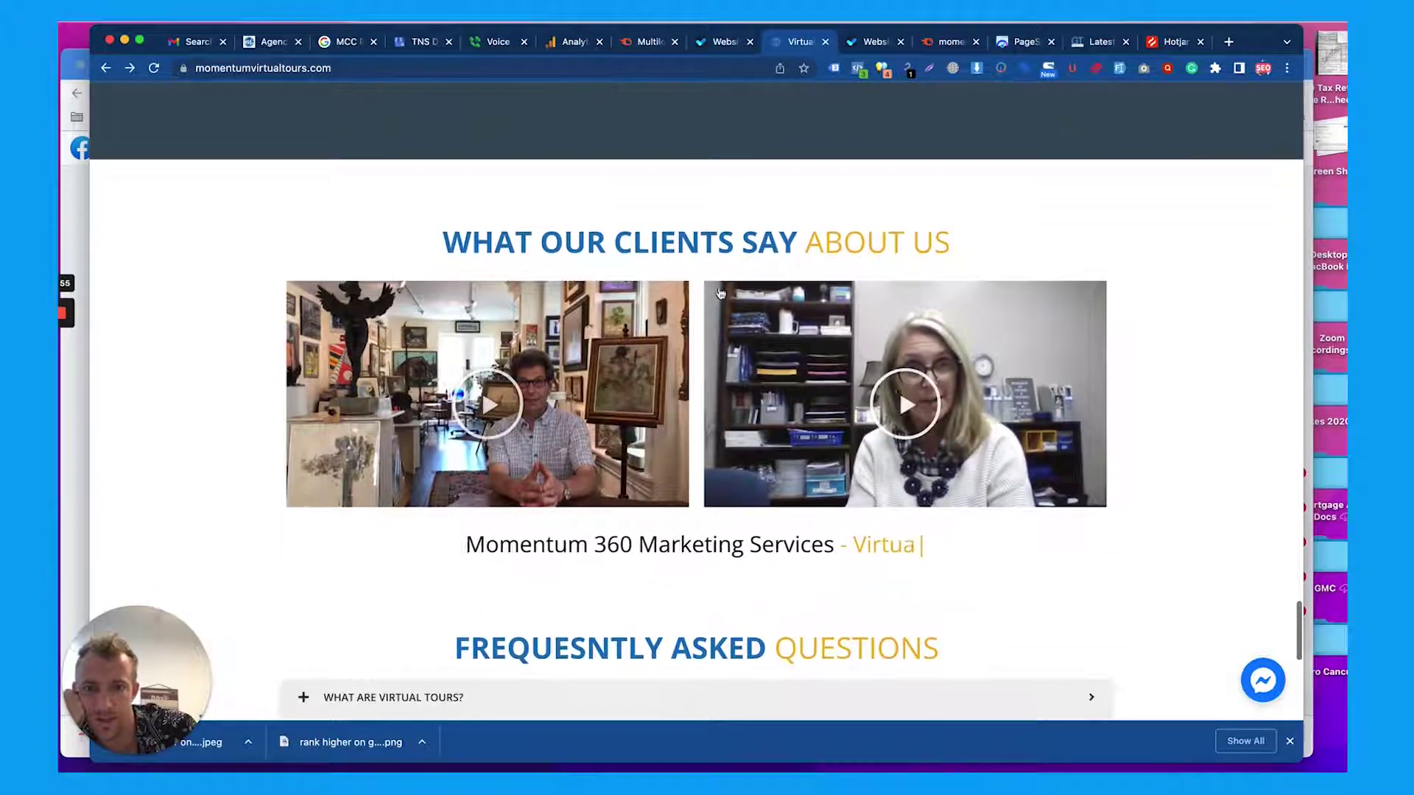
pyautogui.scroll(-3, 861, 268)
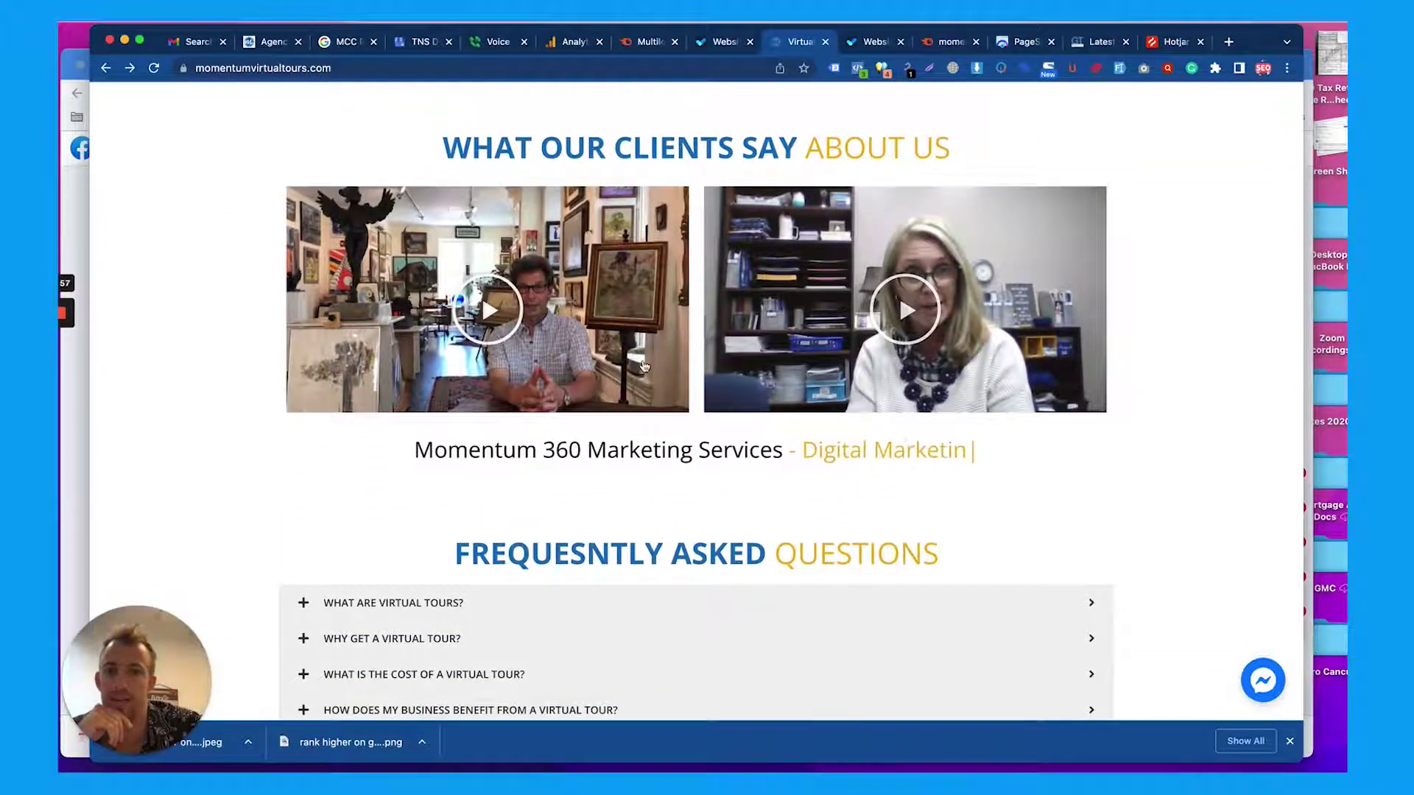
pyautogui.scroll(-5, 633, 338)
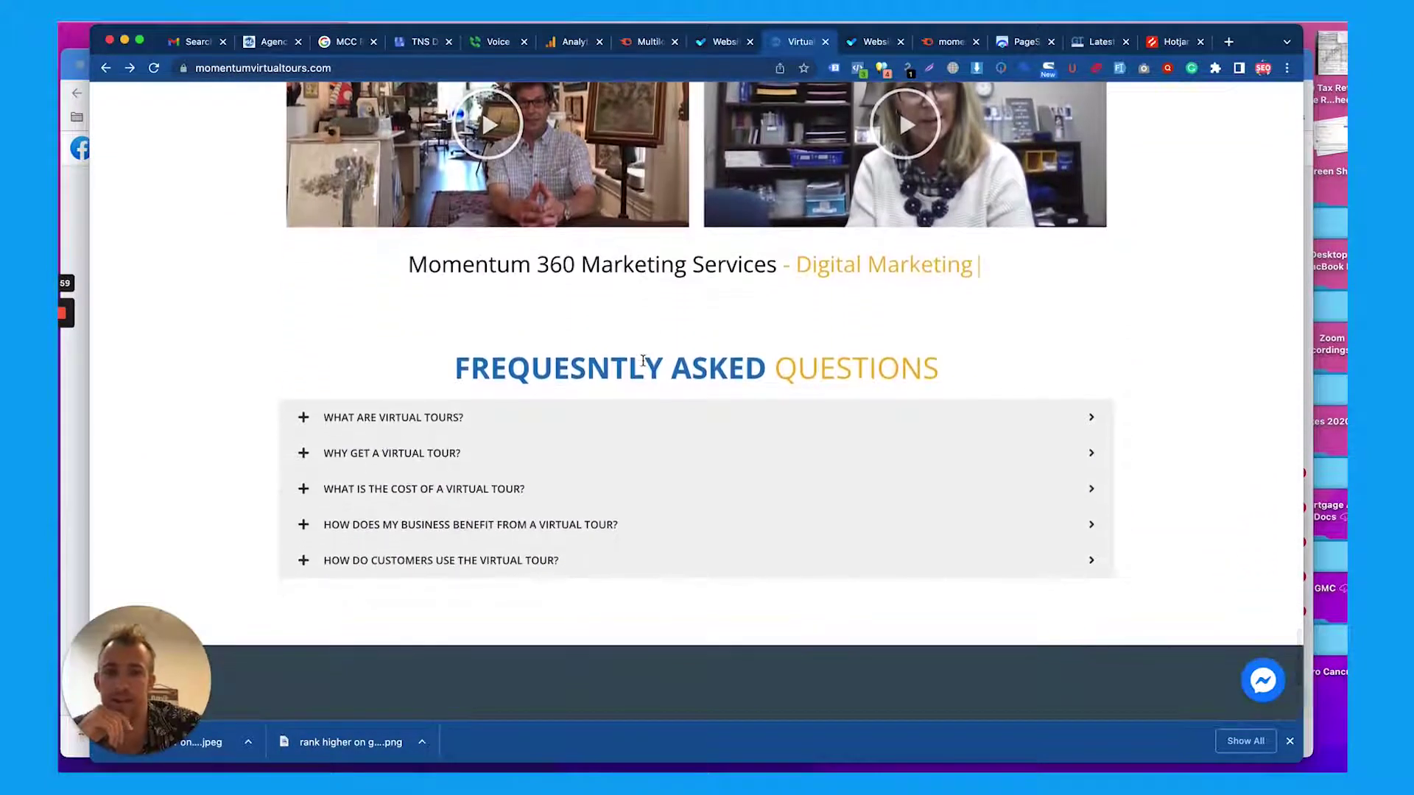
pyautogui.scroll(-1, 643, 363)
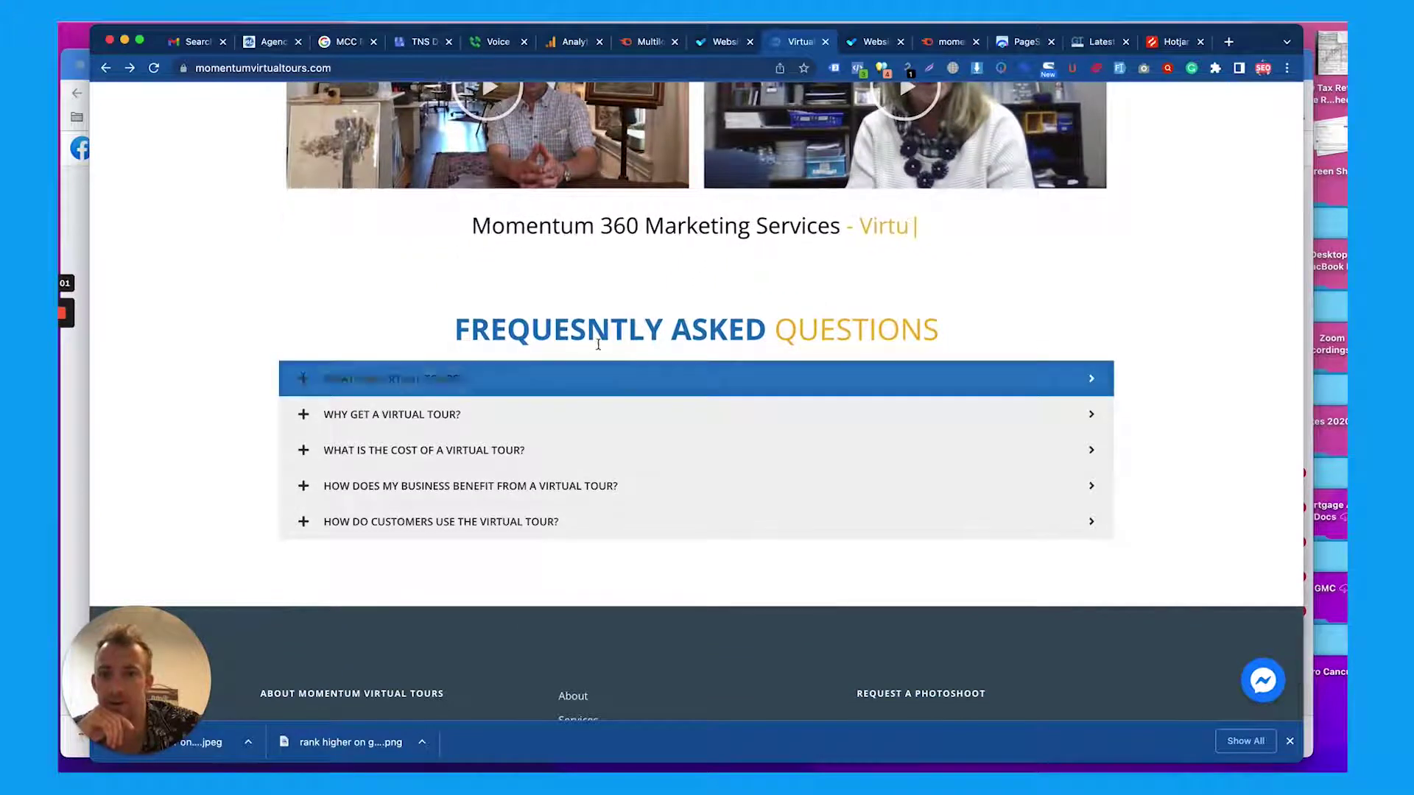
# Highlight the misspelled FAQ heading and expand the What Are, Why Get and cost answers
pyautogui.tripleClick(595, 339)
pyautogui.tripleClick(621, 334)
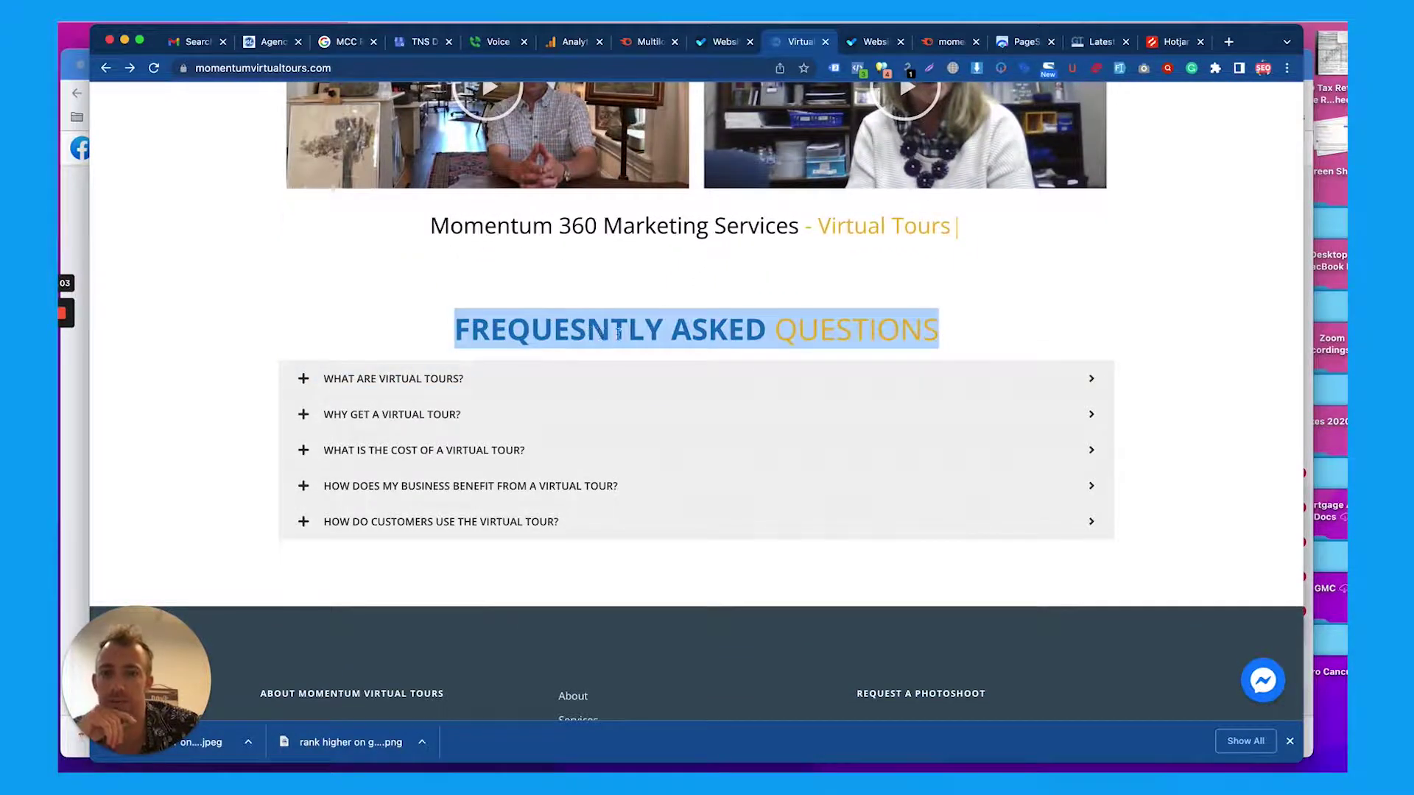
pyautogui.click(600, 378)
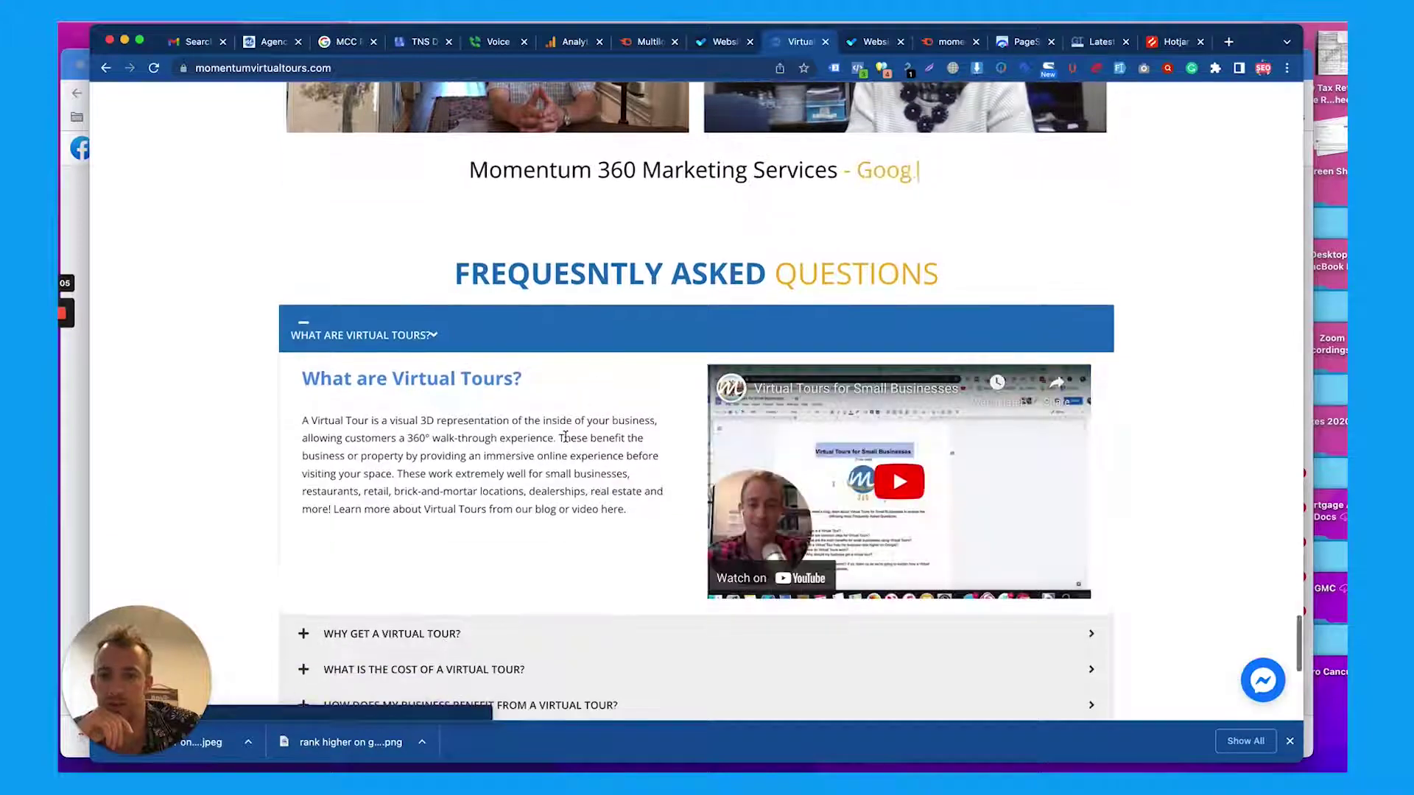
pyautogui.scroll(-5, 566, 440)
pyautogui.click(611, 412)
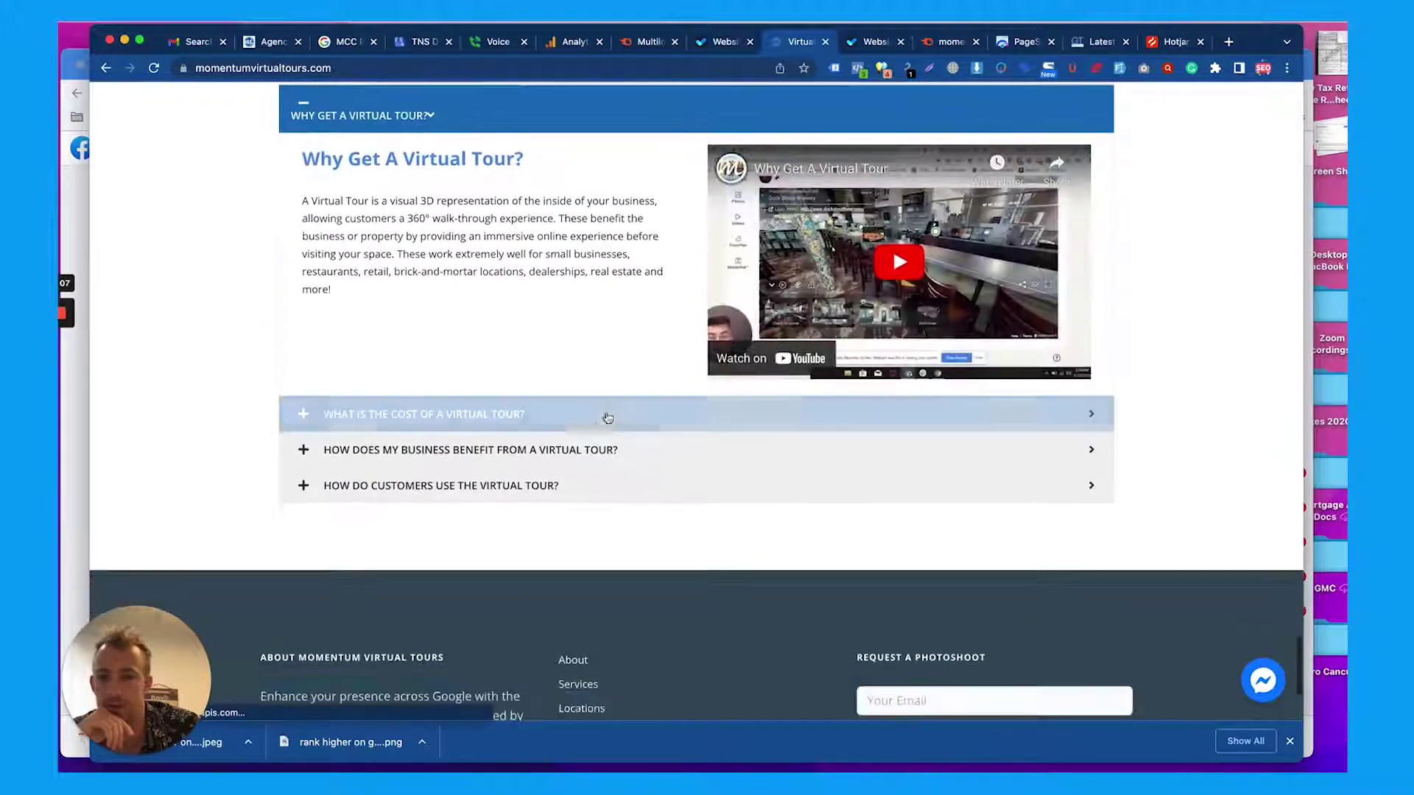
pyautogui.click(597, 429)
# Expand the business-benefit answer, highlight the cost answer, open the customer-use answer, then scroll back up
pyautogui.click(602, 256)
pyautogui.click(551, 147)
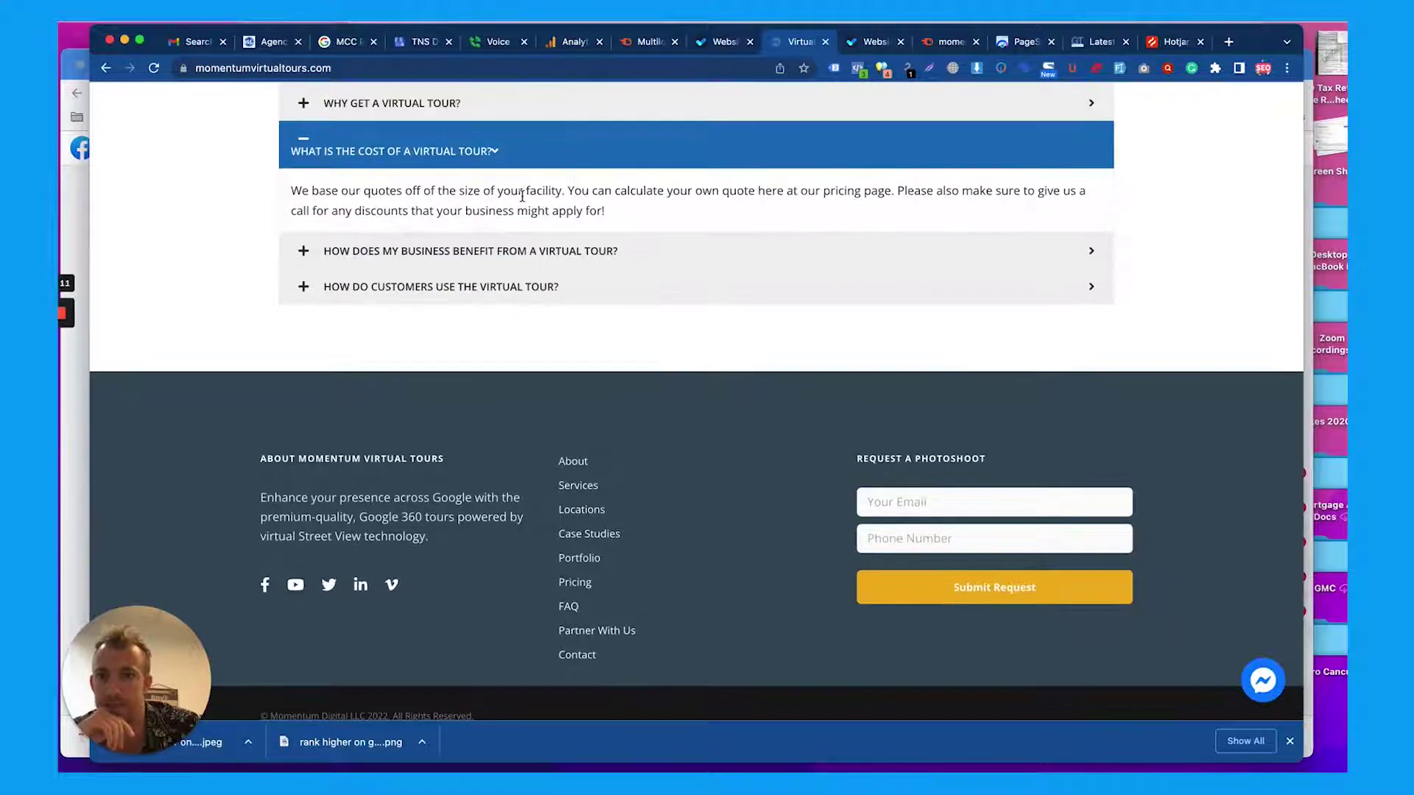
pyautogui.moveTo(522, 197); pyautogui.dragTo(515, 284)
pyautogui.click(515, 286)
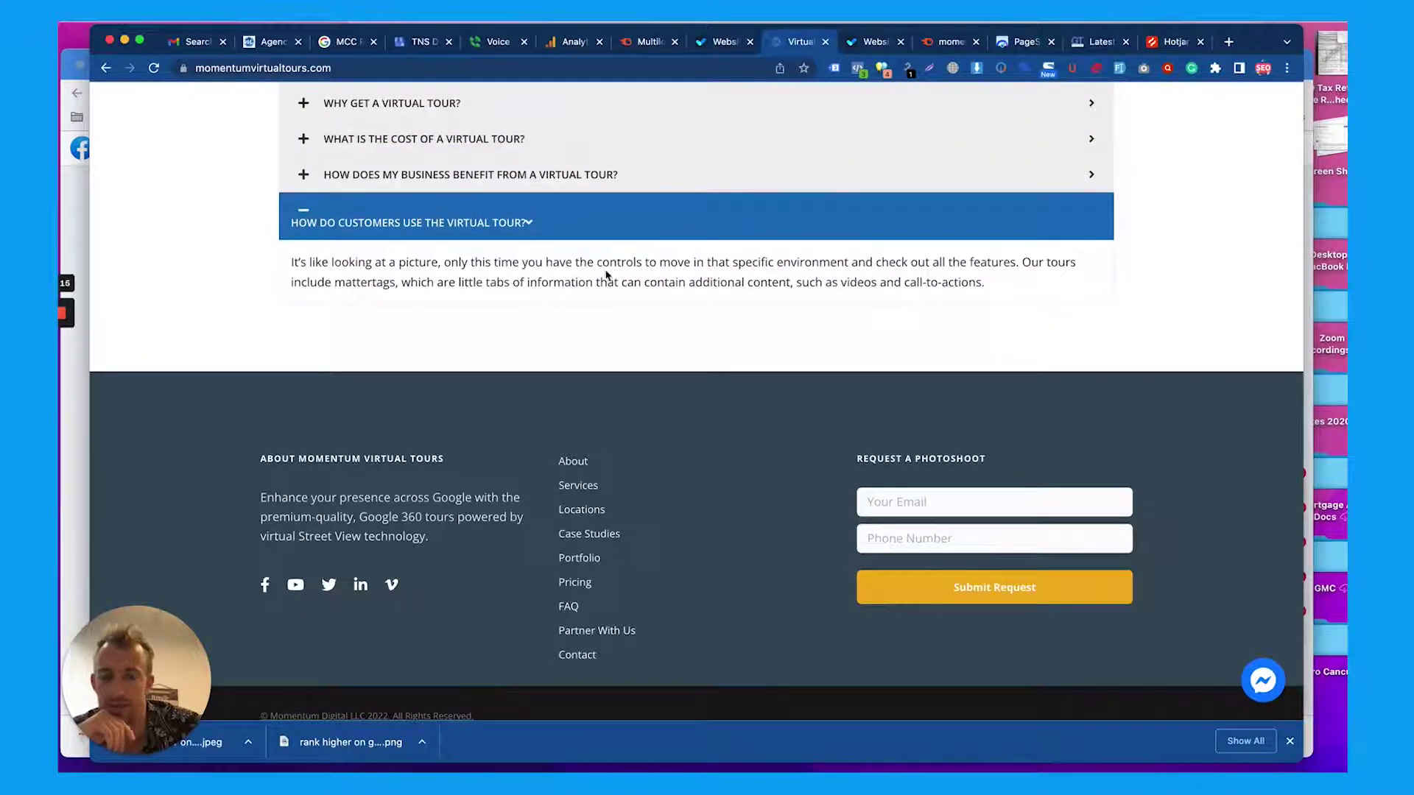
pyautogui.scroll(-1, 606, 275)
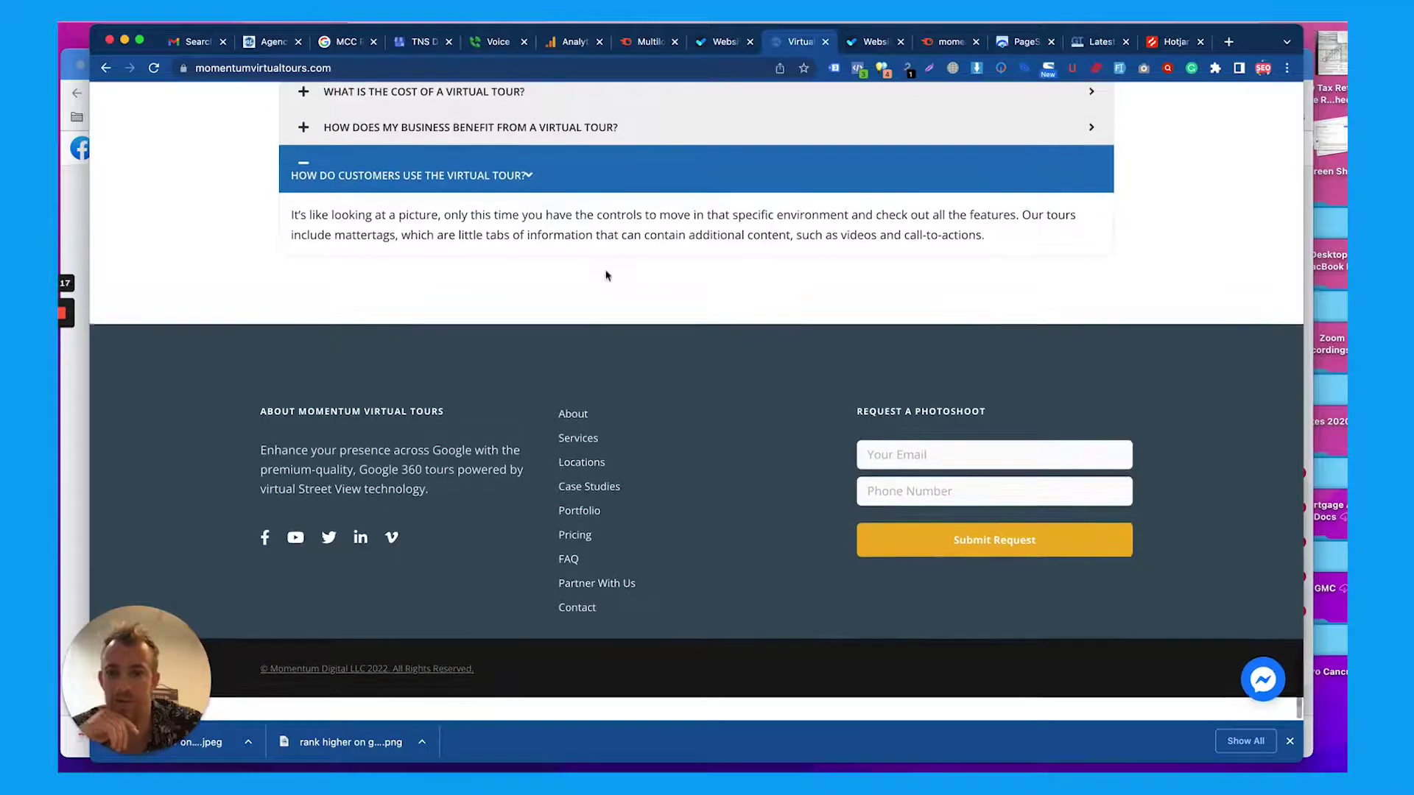
pyautogui.scroll(20, 606, 275)
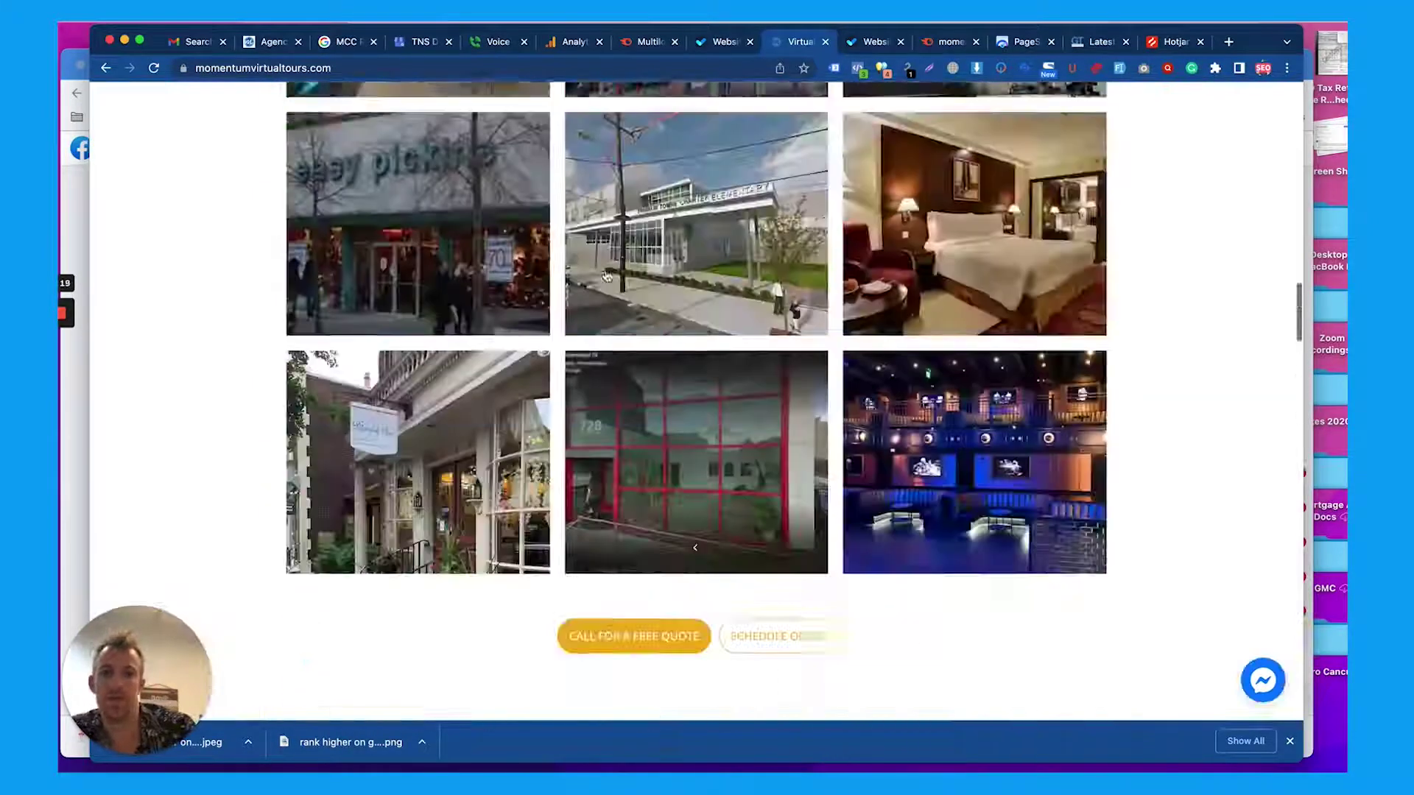
pyautogui.scroll(3, 606, 276)
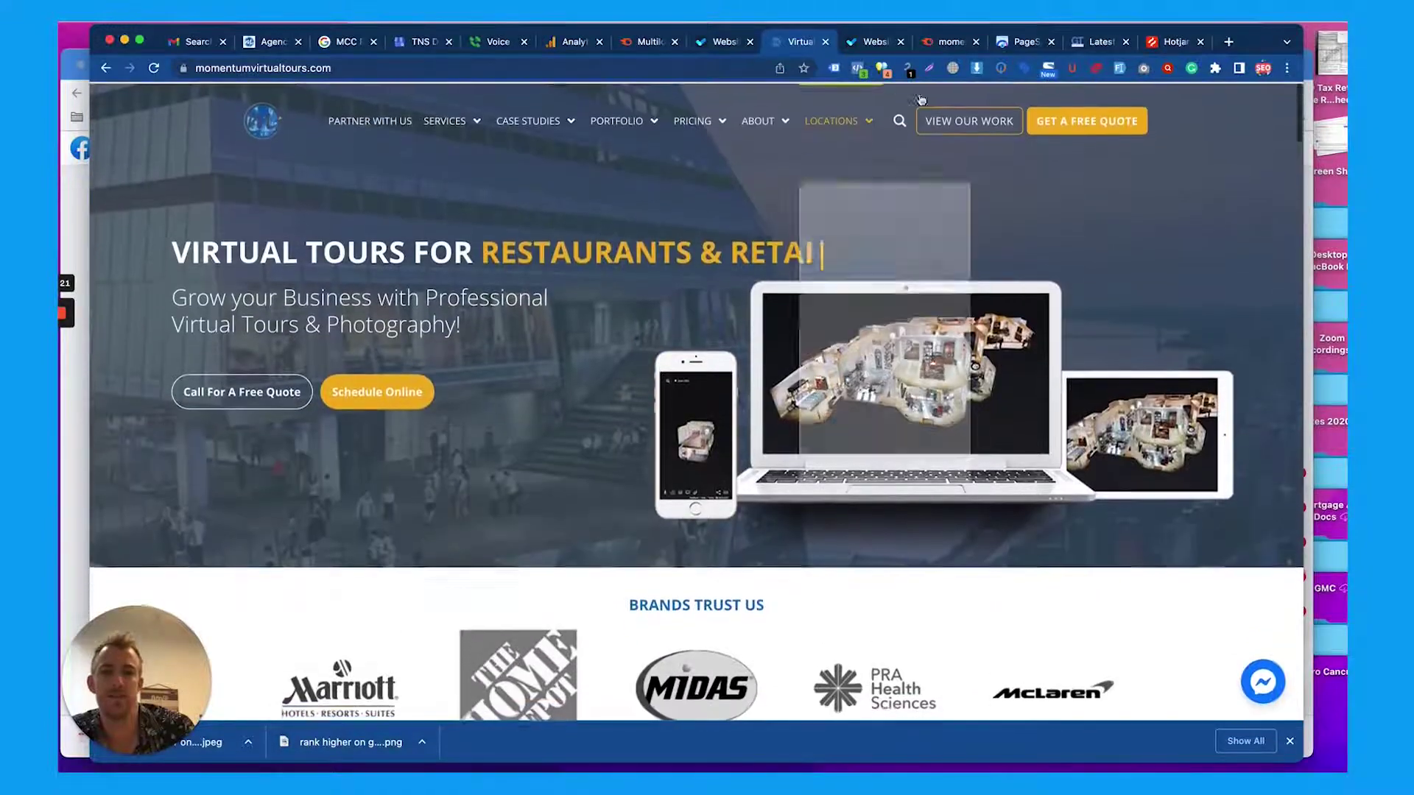
# In the mobile PageSpeed report, expand and collapse 'Eliminate render-blocking resources'
pyautogui.click(1023, 41)
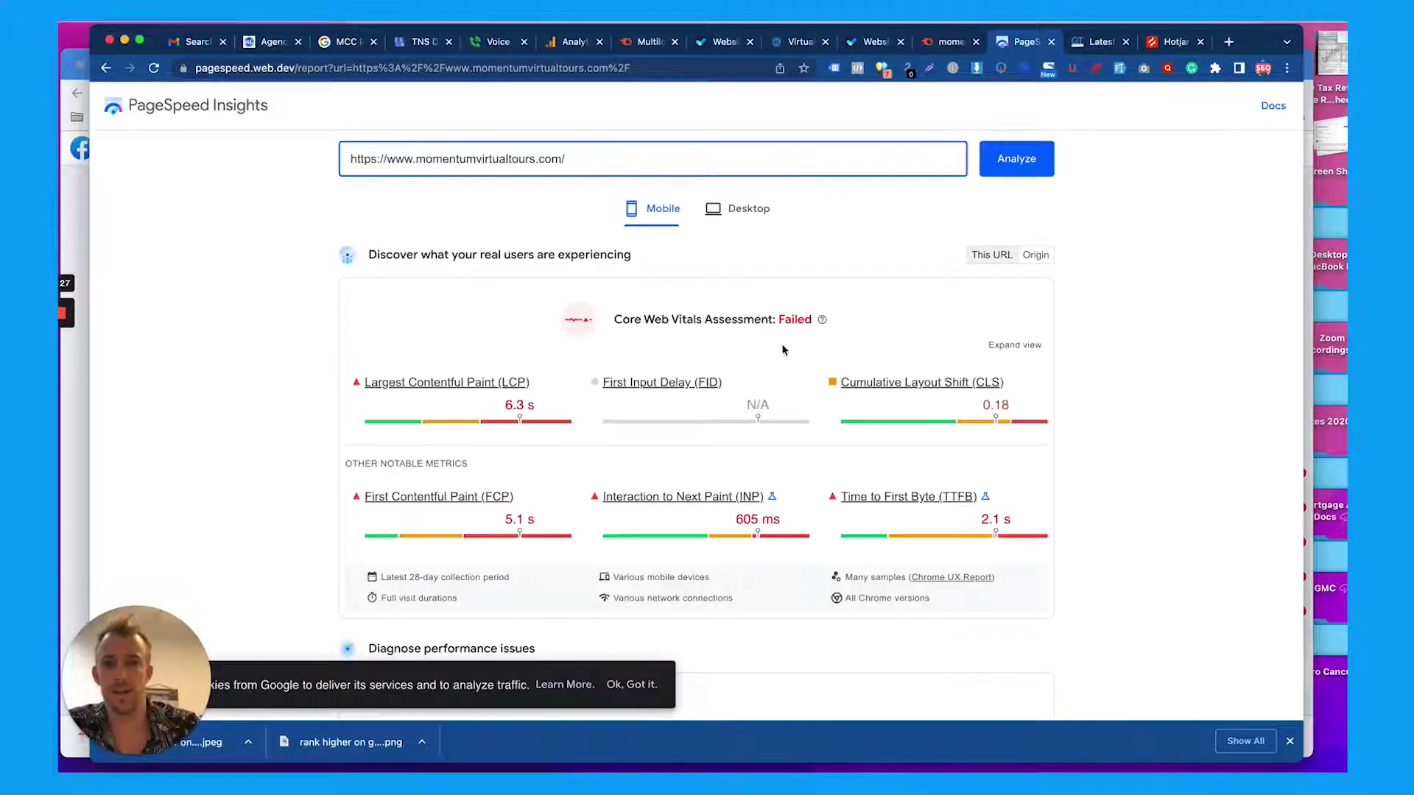
pyautogui.scroll(-4, 692, 324)
pyautogui.scroll(-4, 692, 328)
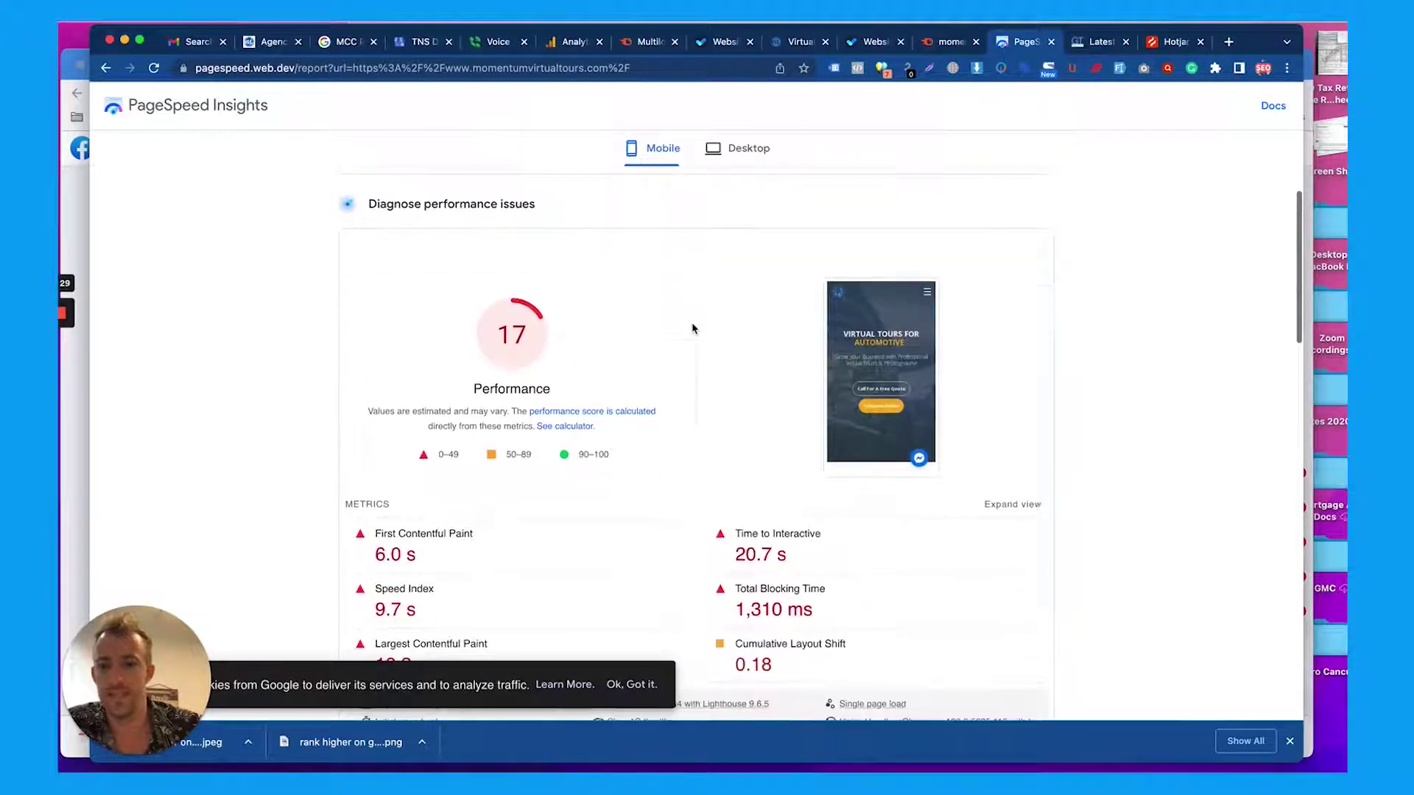
pyautogui.scroll(-2, 692, 328)
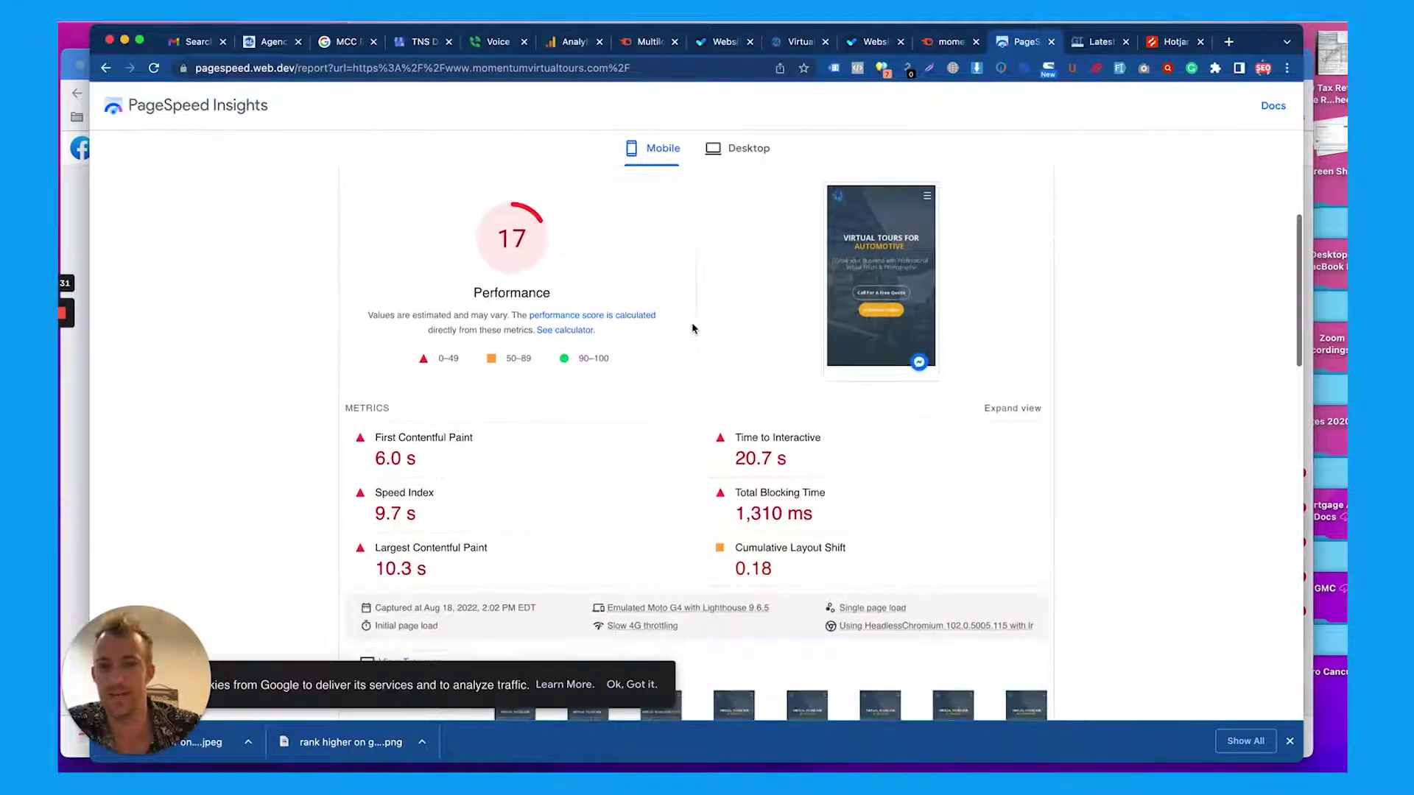
pyautogui.scroll(-3, 754, 323)
pyautogui.scroll(-3, 488, 218)
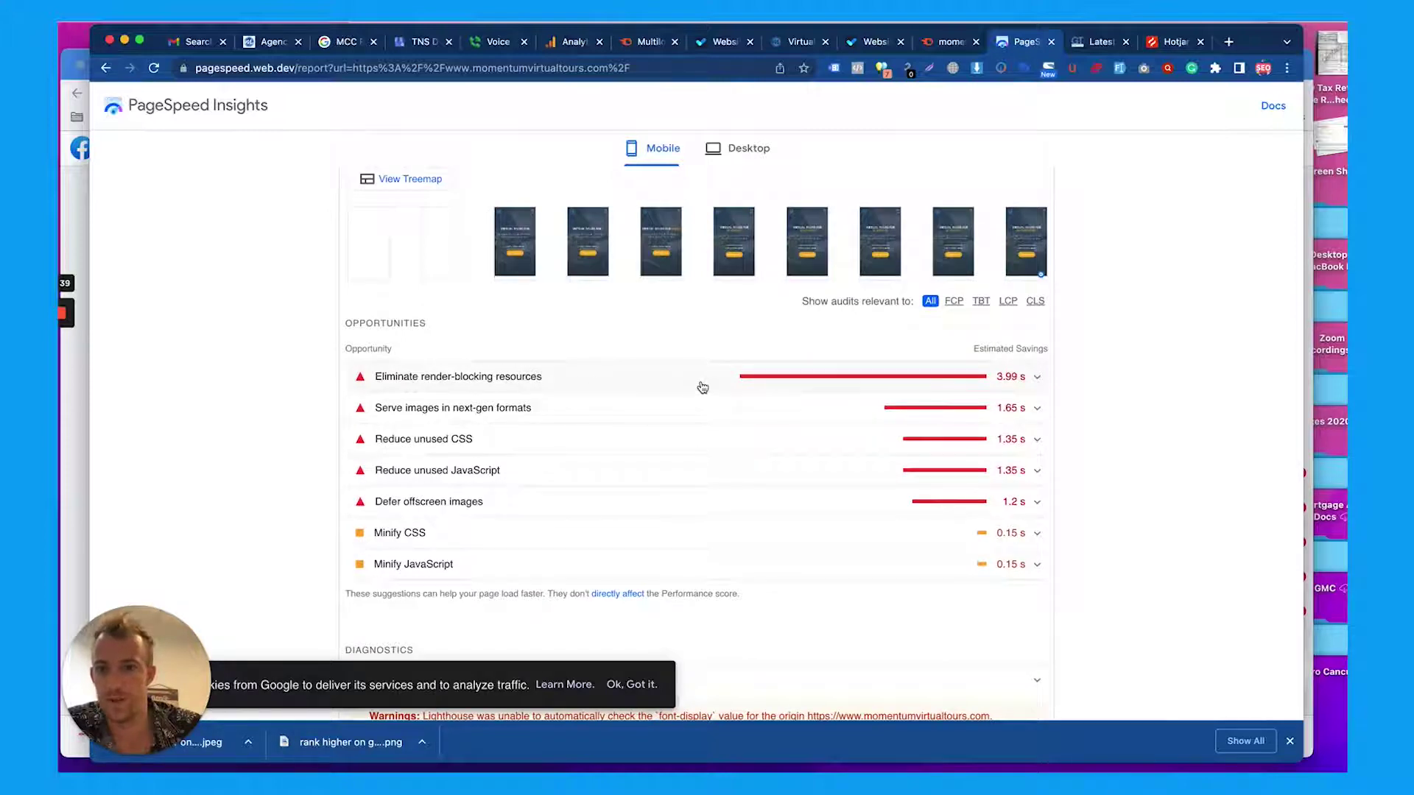
pyautogui.click(703, 387)
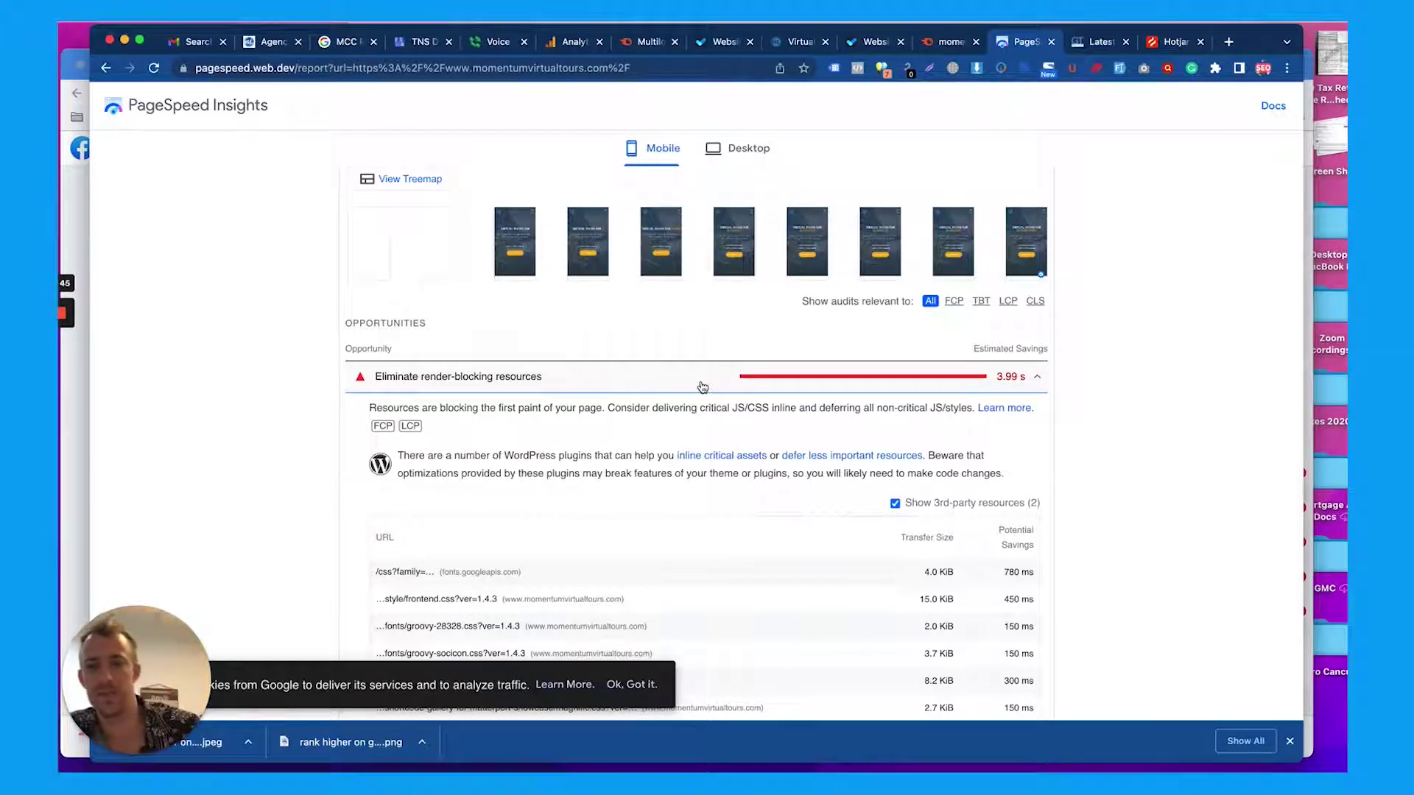
pyautogui.click(702, 388)
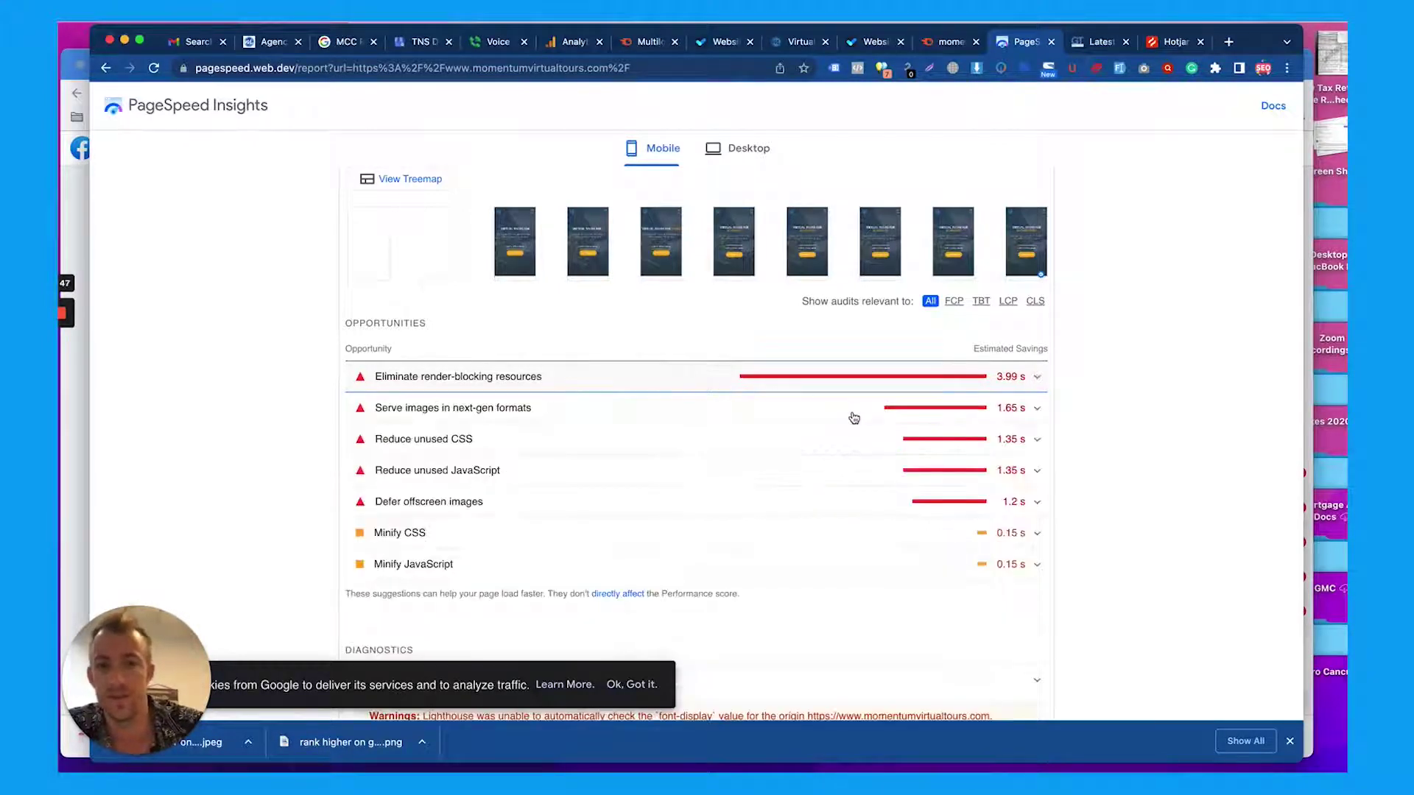
# Expand 'Serve images in next-gen formats', review its image list, then collapse it
pyautogui.scroll(-1, 854, 416)
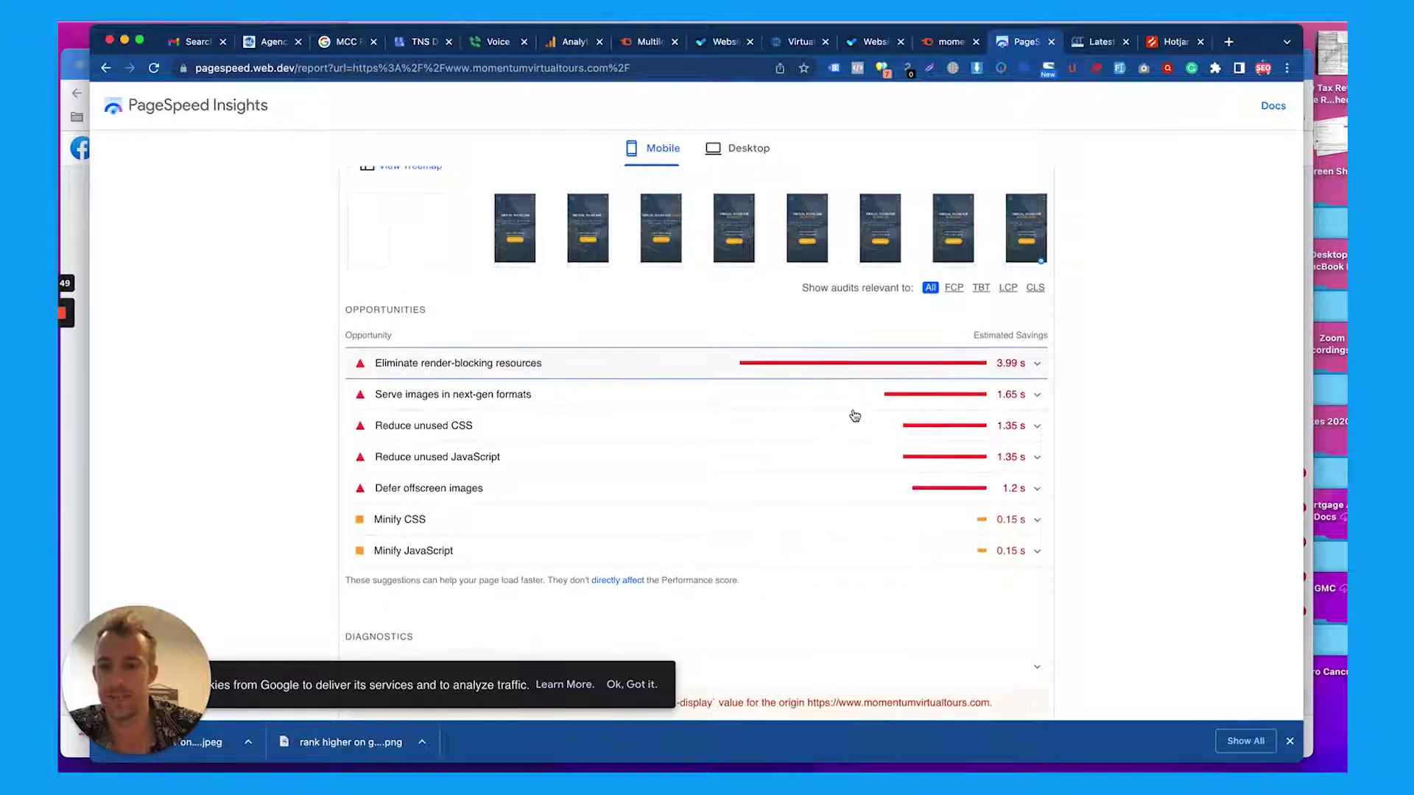
pyautogui.click(865, 407)
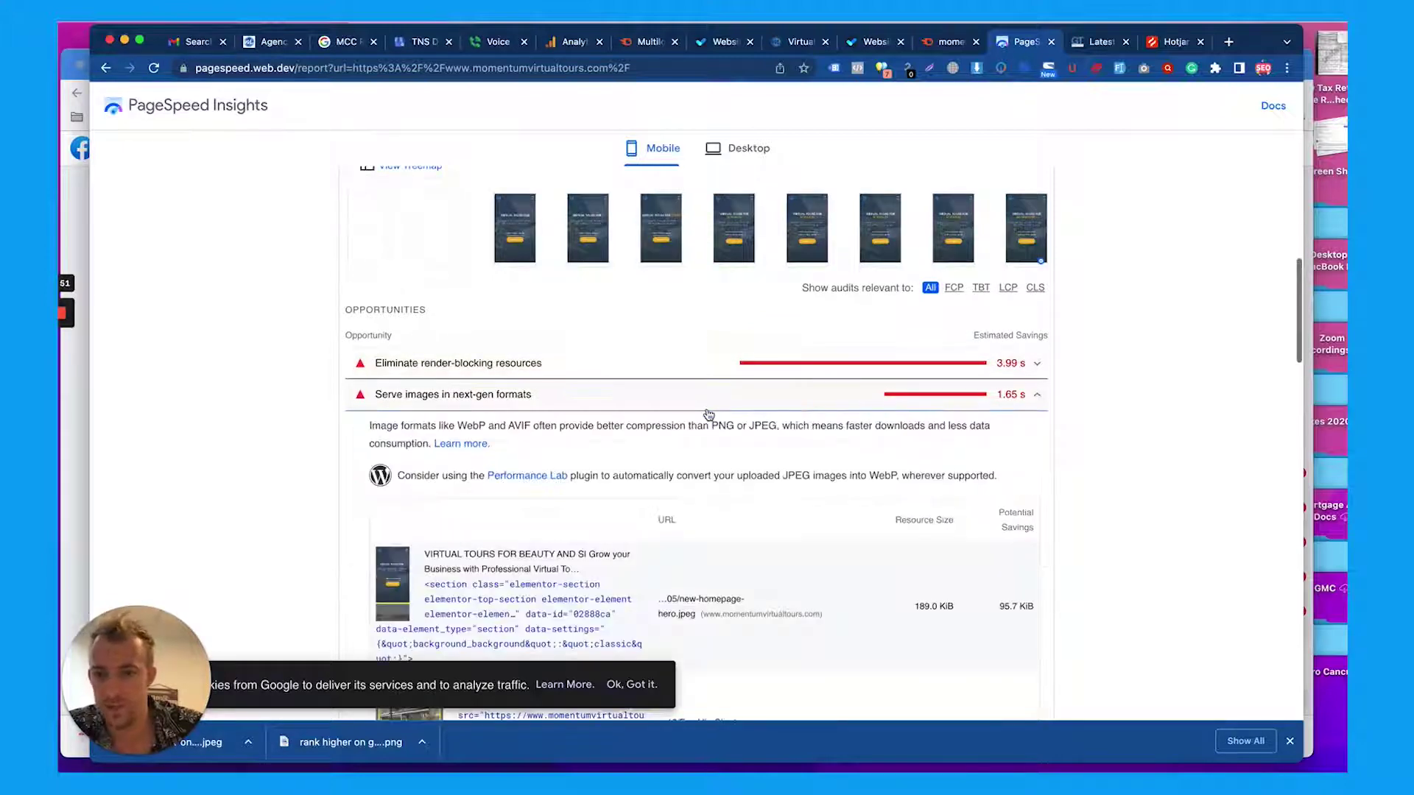
pyautogui.scroll(-2, 709, 414)
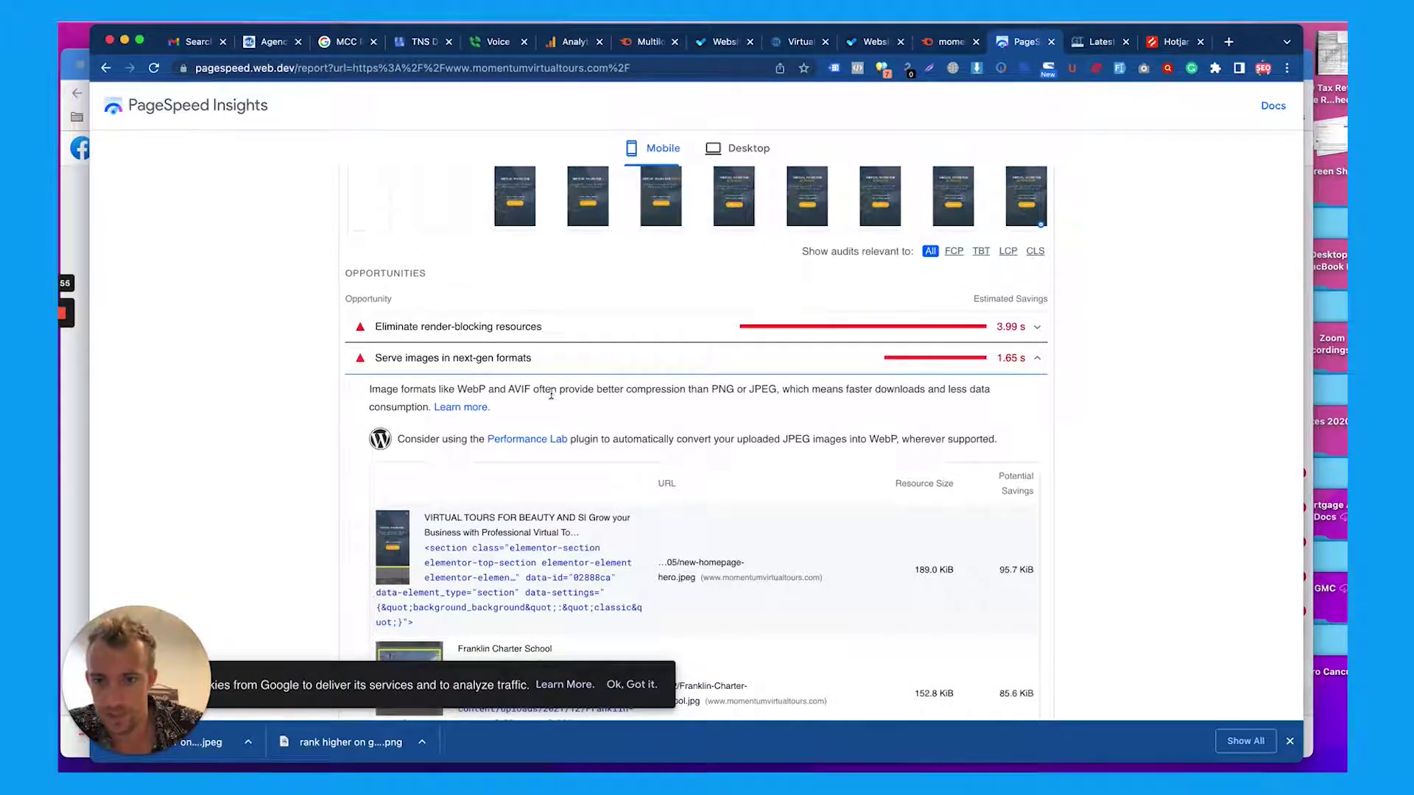
pyautogui.scroll(-4, 664, 401)
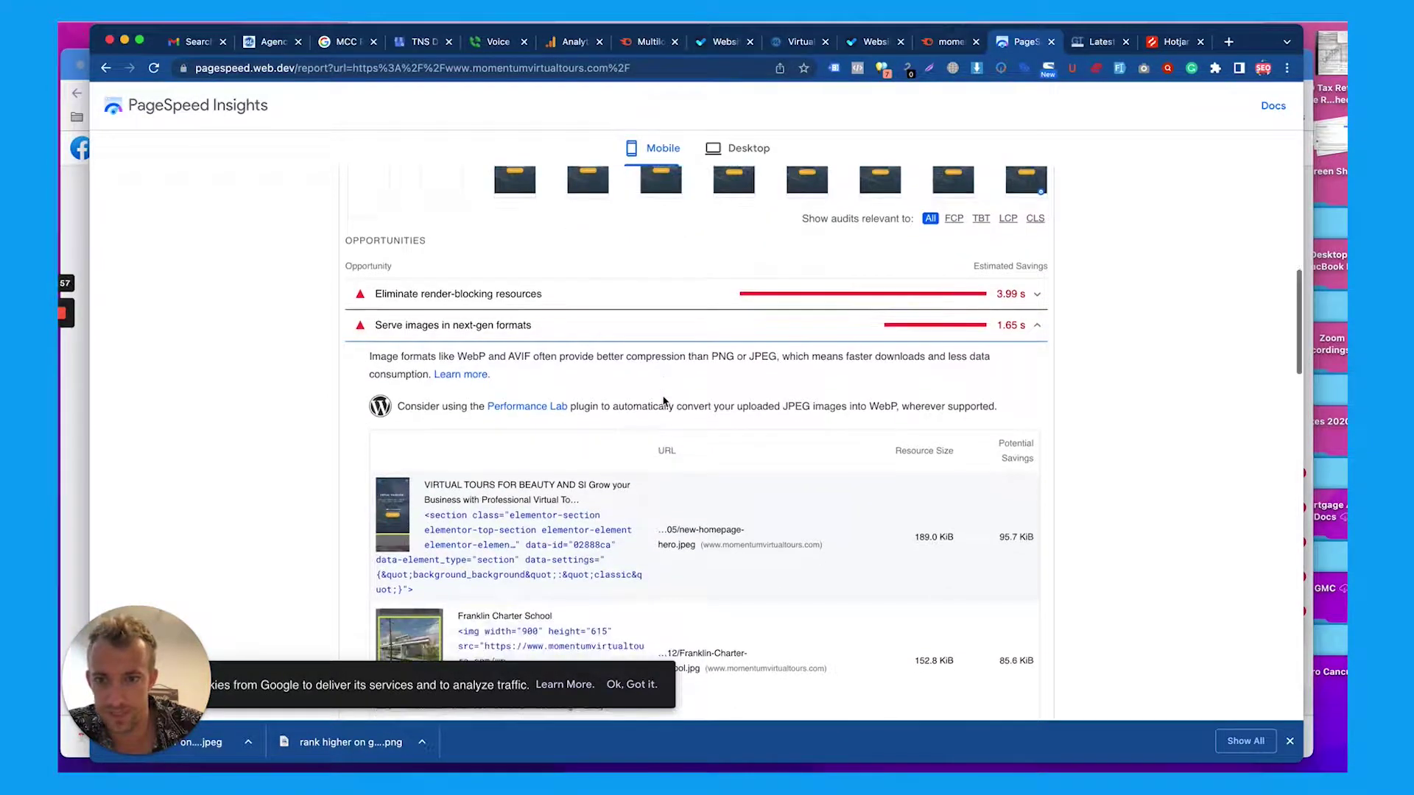
pyautogui.scroll(-2, 663, 398)
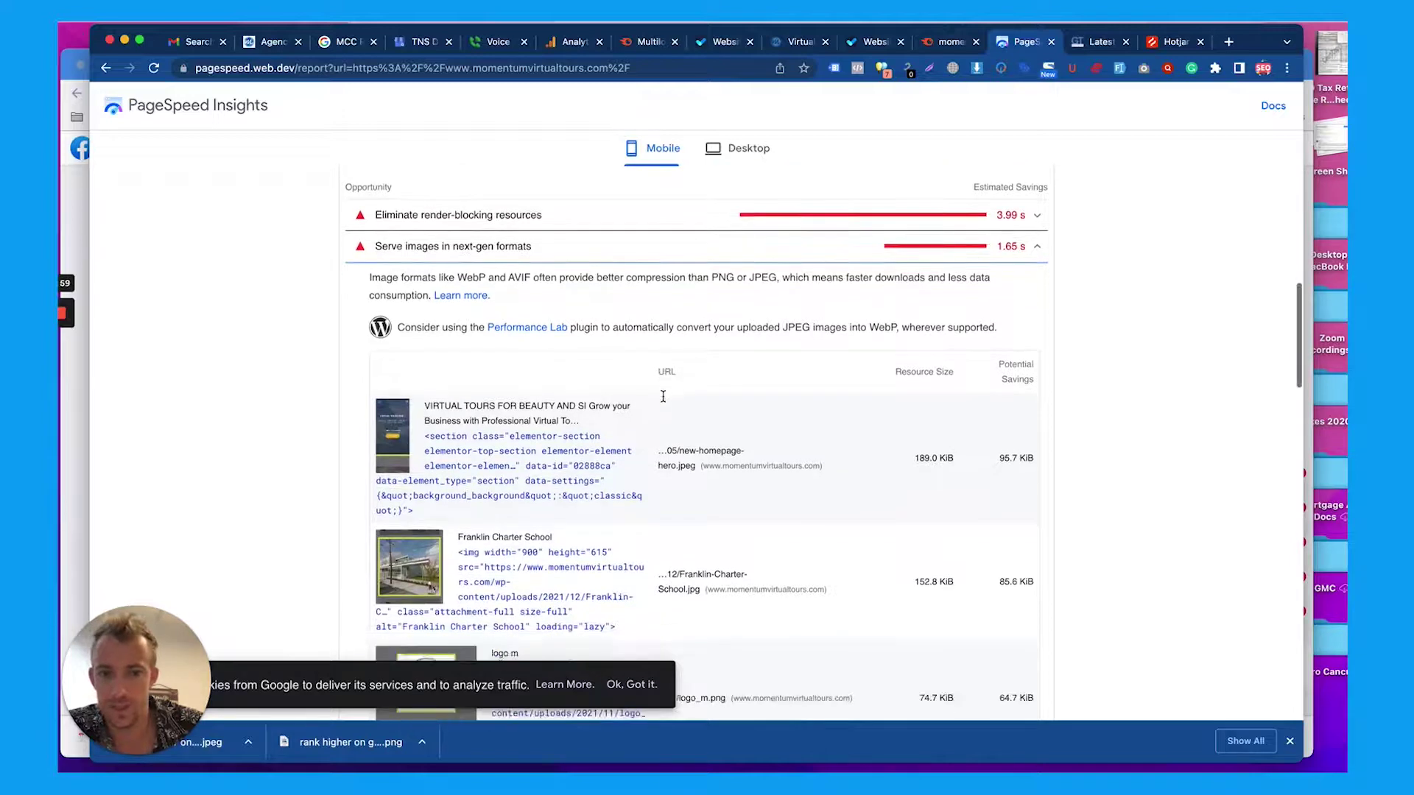
pyautogui.scroll(-2, 664, 401)
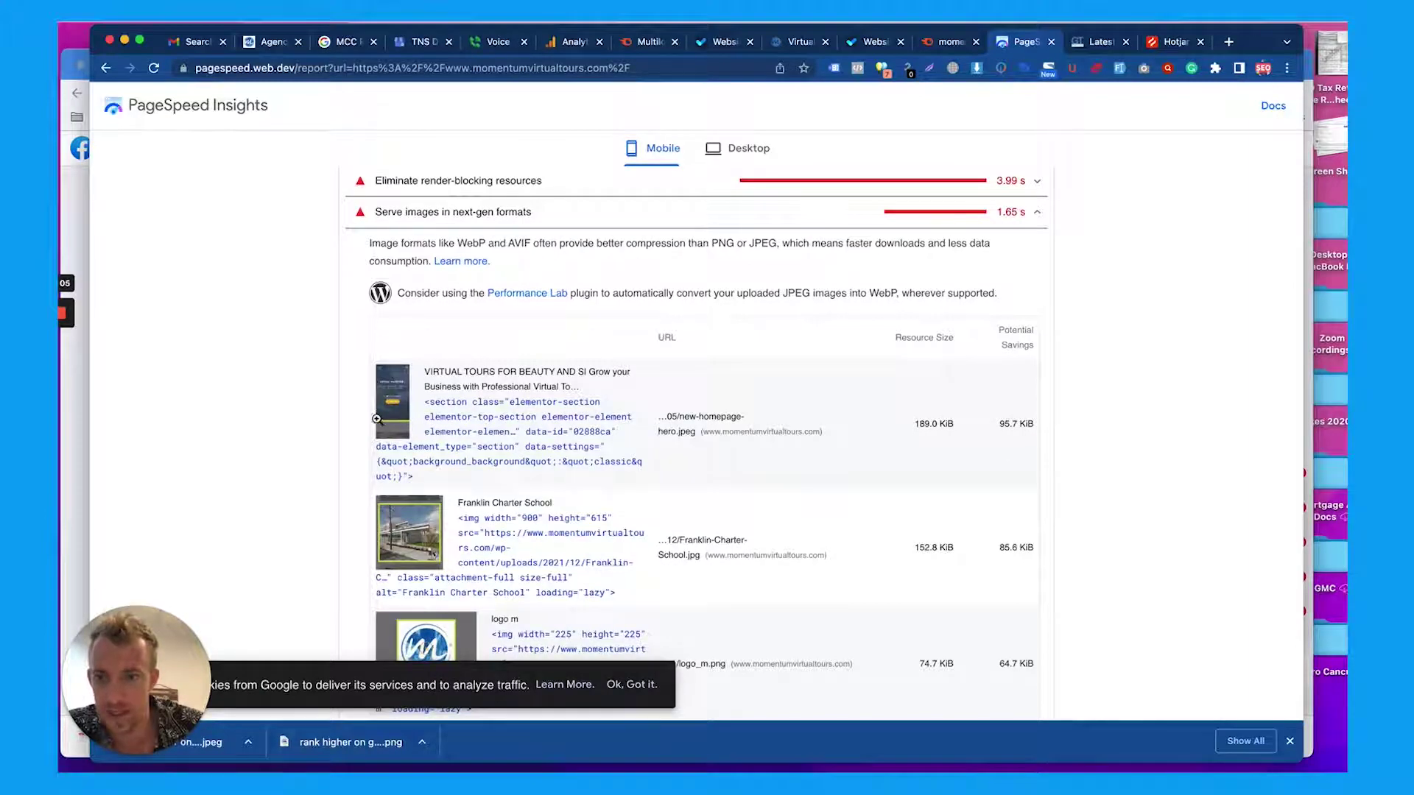
pyautogui.scroll(-5, 377, 419)
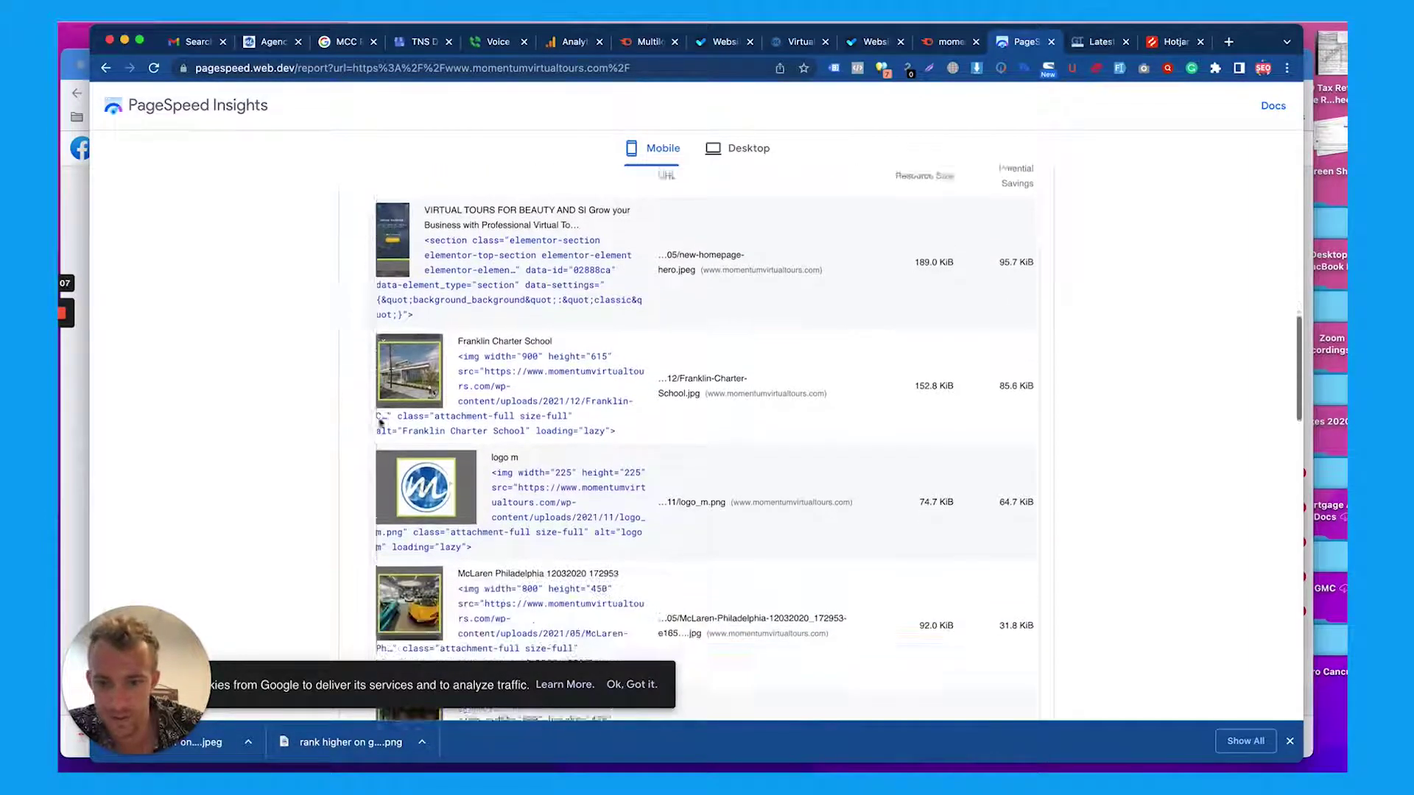
pyautogui.scroll(-3, 380, 422)
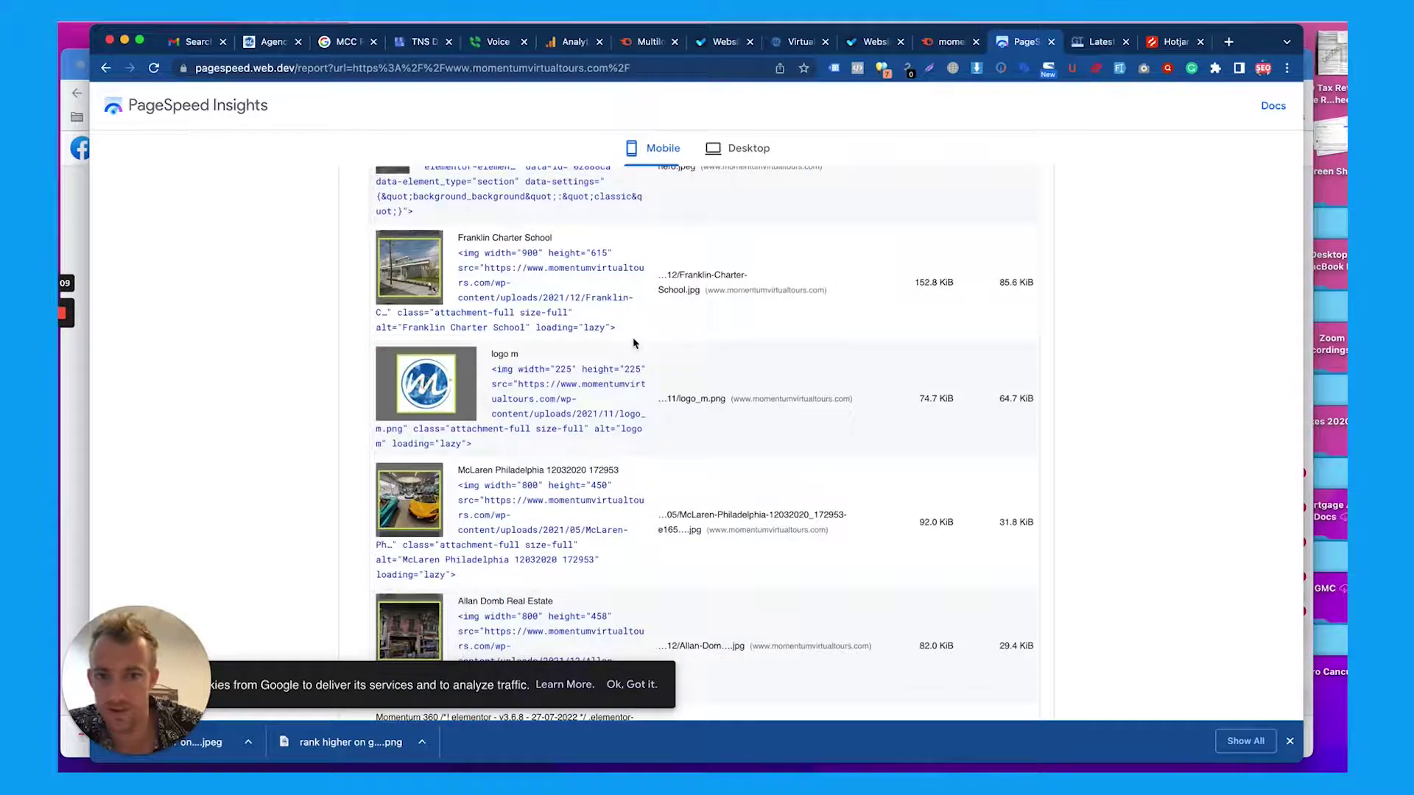
pyautogui.scroll(-5, 632, 346)
pyautogui.scroll(13, 632, 347)
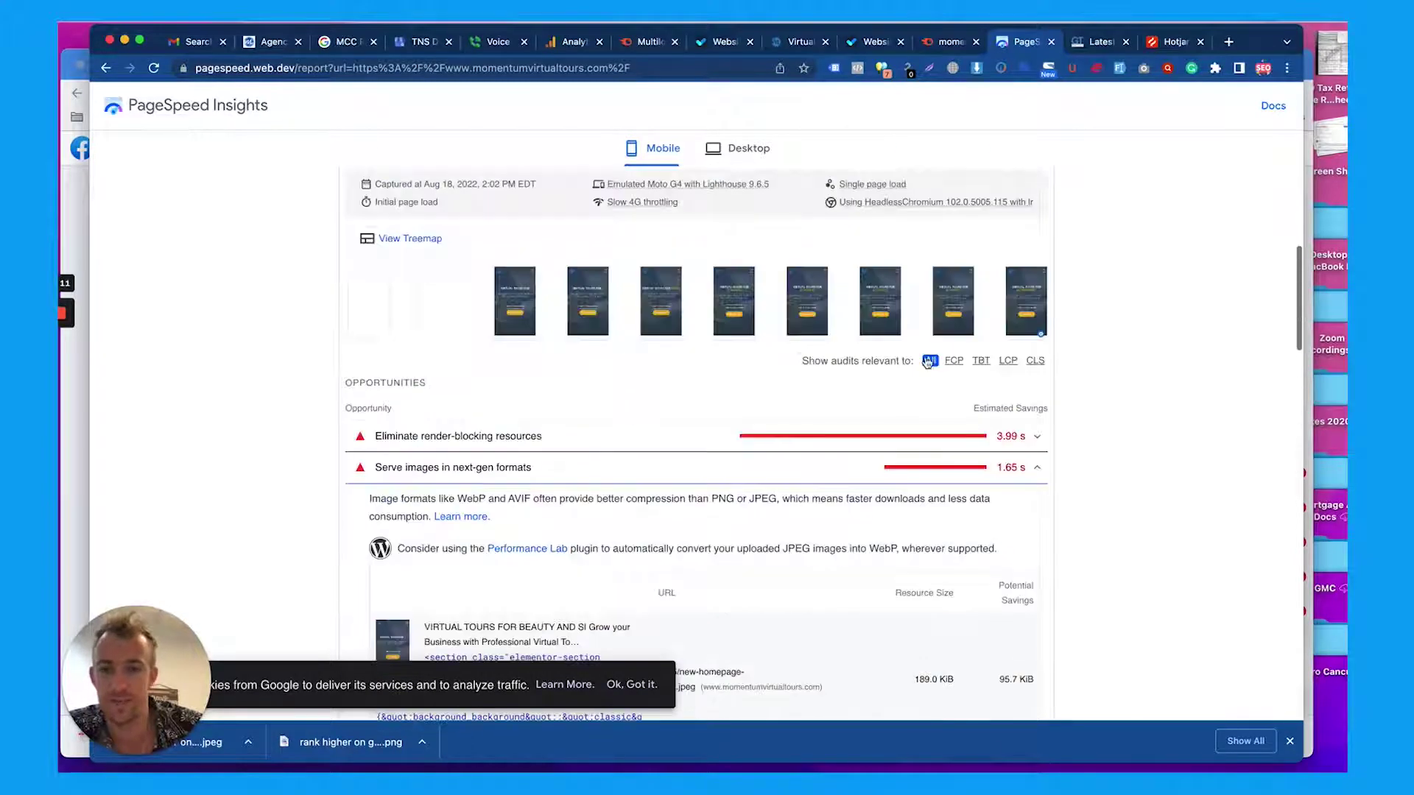
pyautogui.click(1019, 468)
pyautogui.scroll(-1, 820, 504)
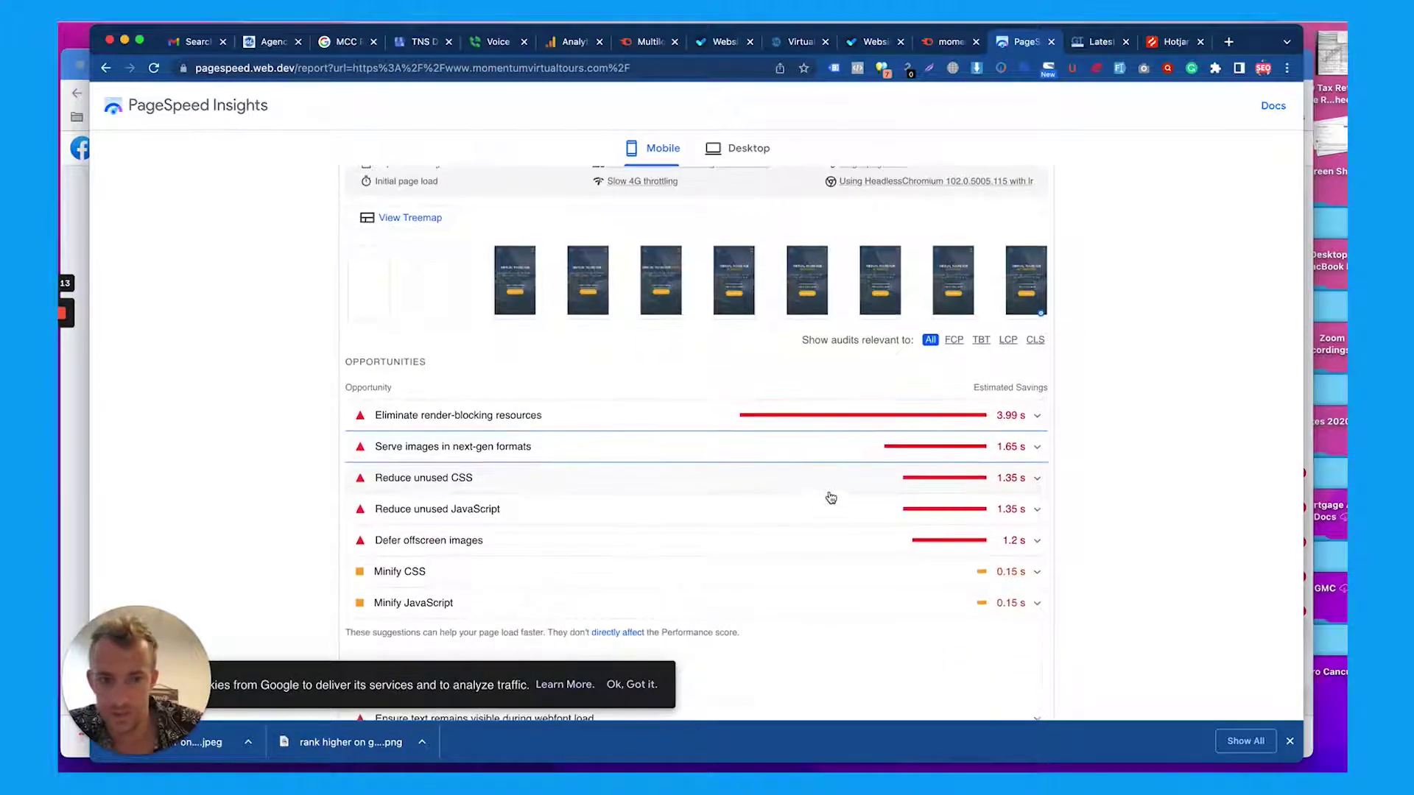
pyautogui.scroll(-5, 859, 482)
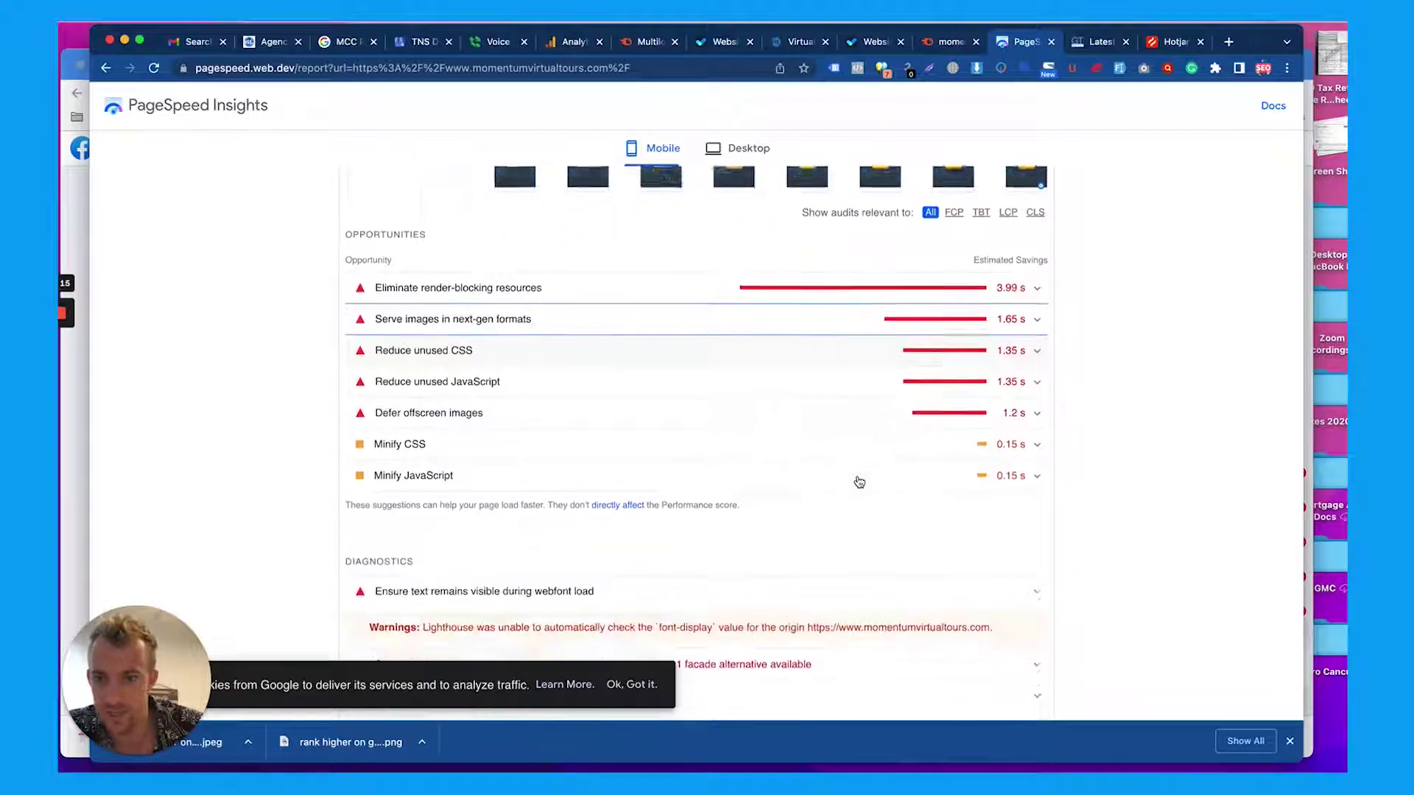
pyautogui.scroll(20, 859, 480)
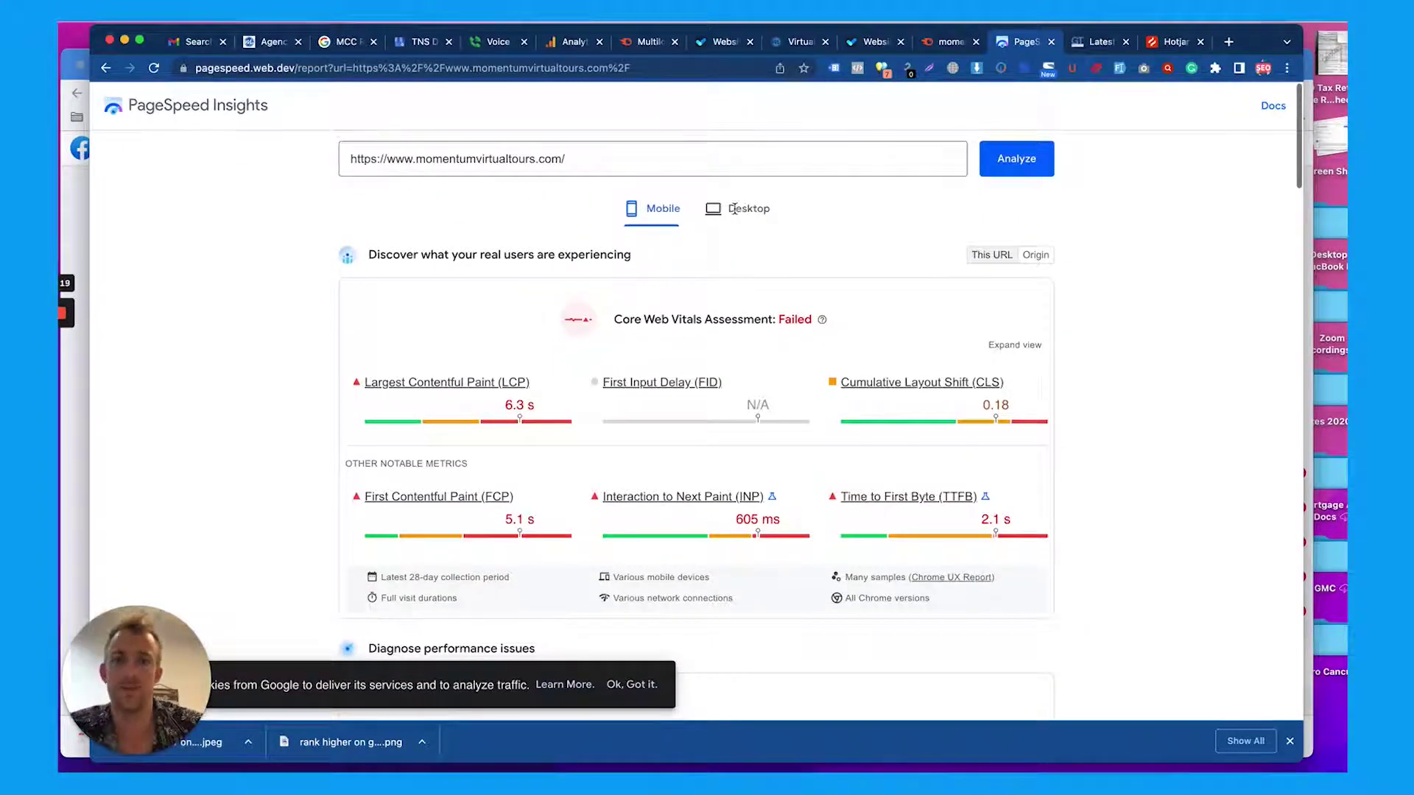
# Review PageSpeed's desktop results, then bring up the GTmetrix report (grade D, Performance 73%)
pyautogui.click(737, 209)
pyautogui.scroll(-5, 782, 261)
pyautogui.scroll(-6, 782, 261)
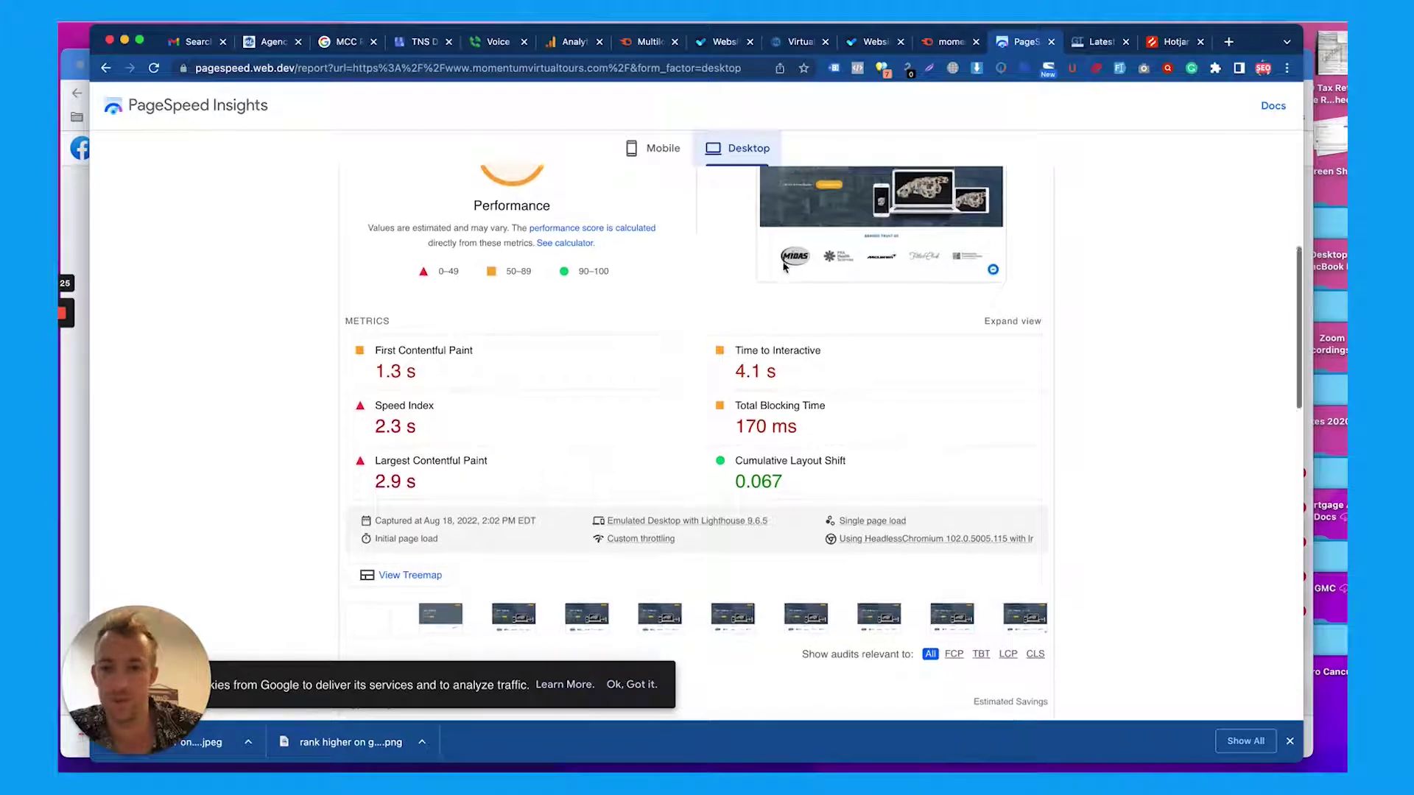
pyautogui.scroll(-1, 782, 261)
pyautogui.scroll(-8, 530, 359)
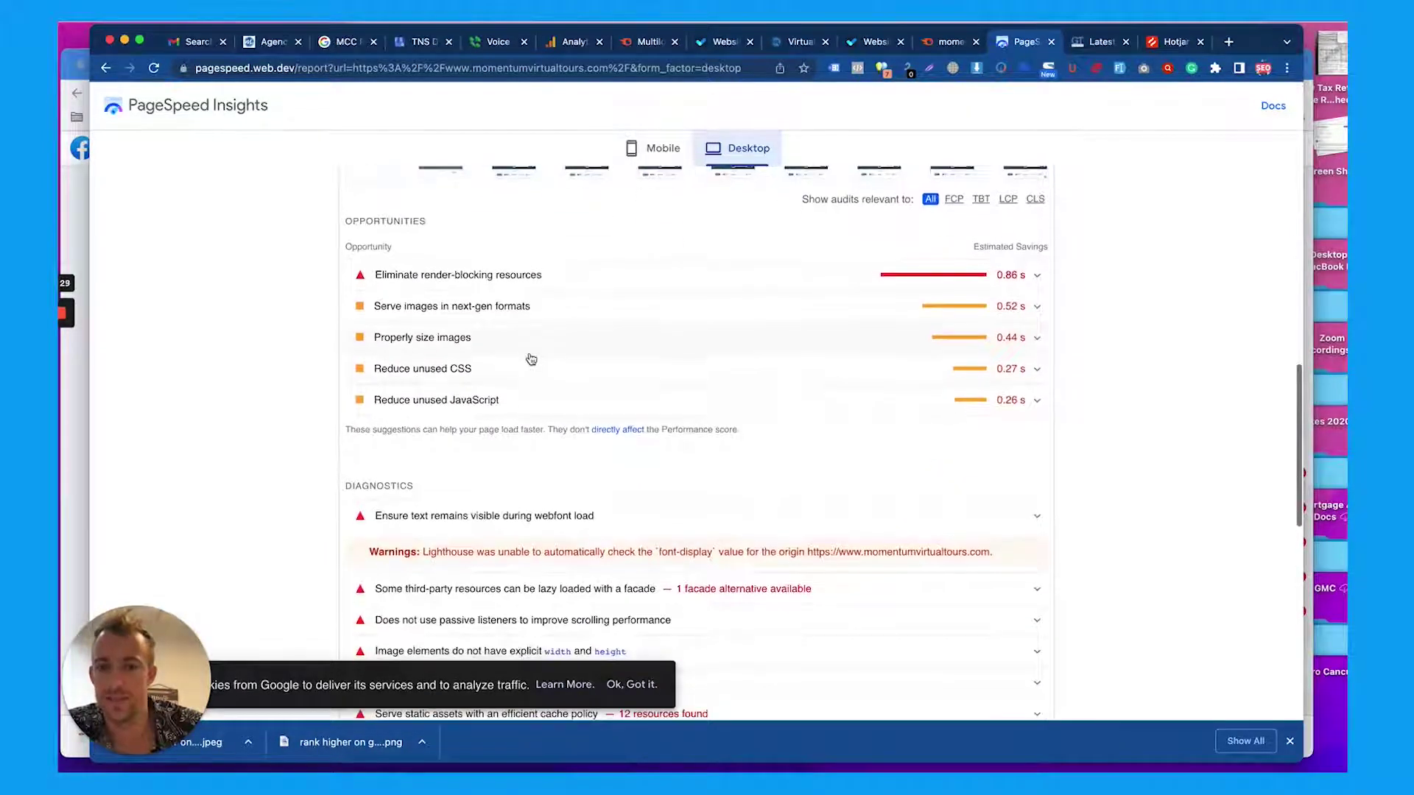
pyautogui.scroll(-2, 531, 359)
pyautogui.scroll(-2, 530, 359)
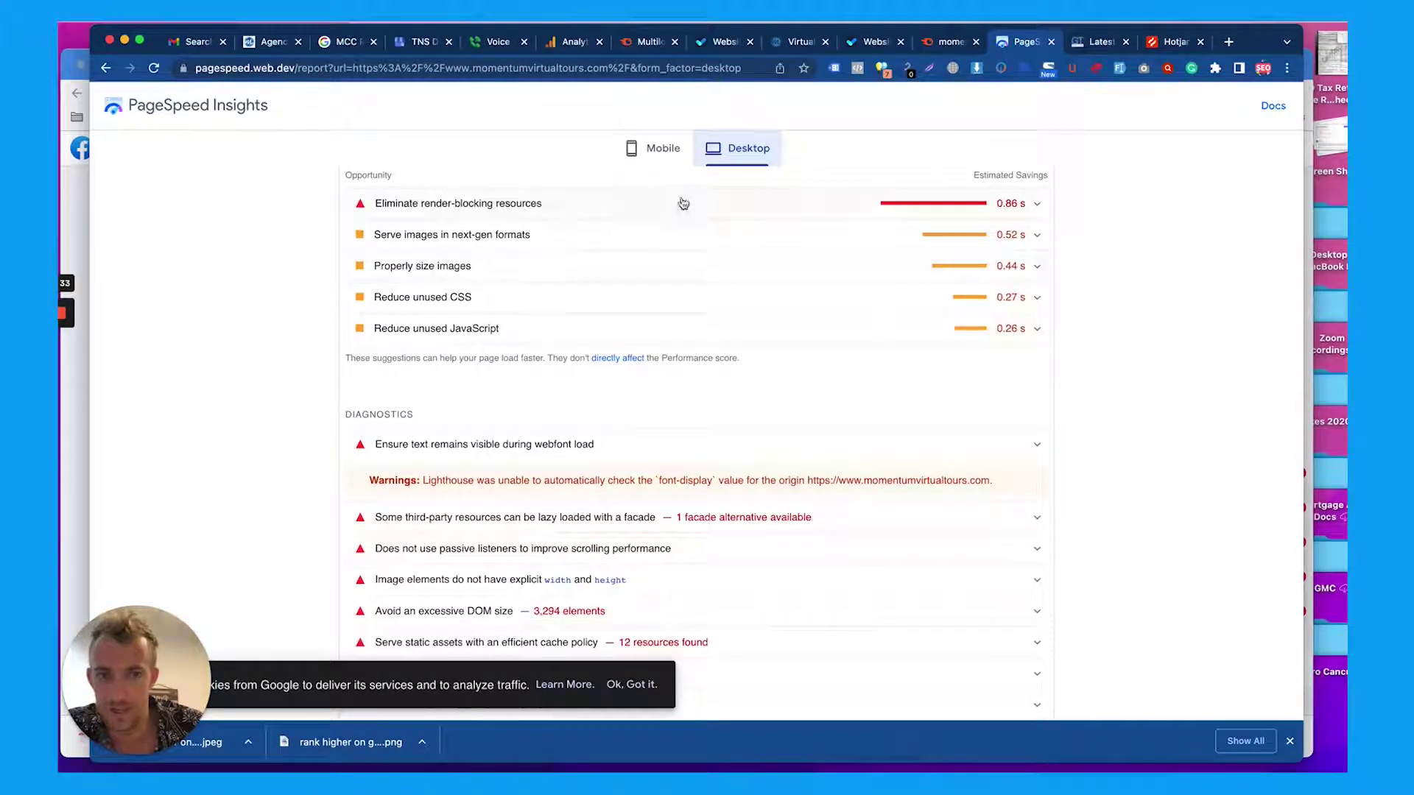
pyautogui.scroll(-15, 687, 306)
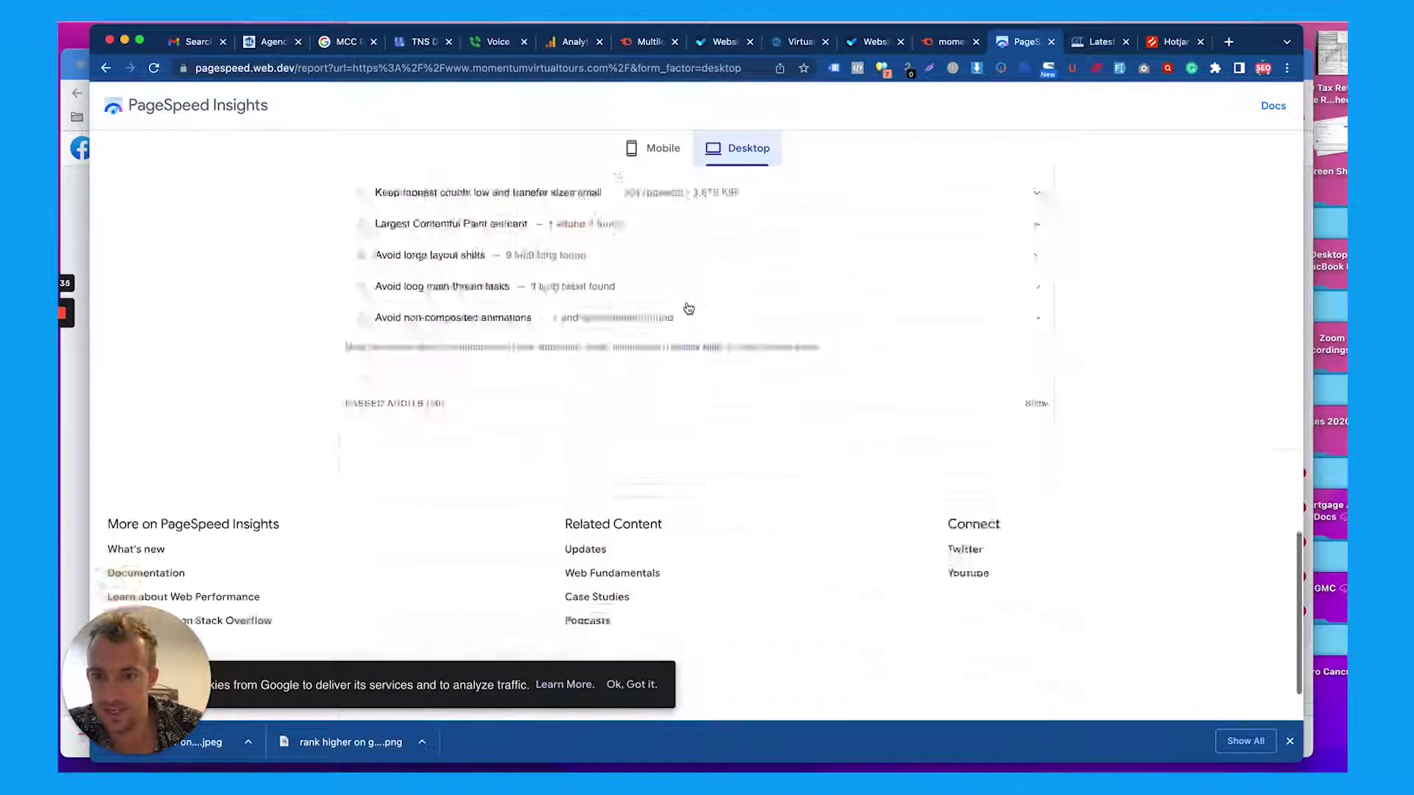
pyautogui.scroll(20, 722, 302)
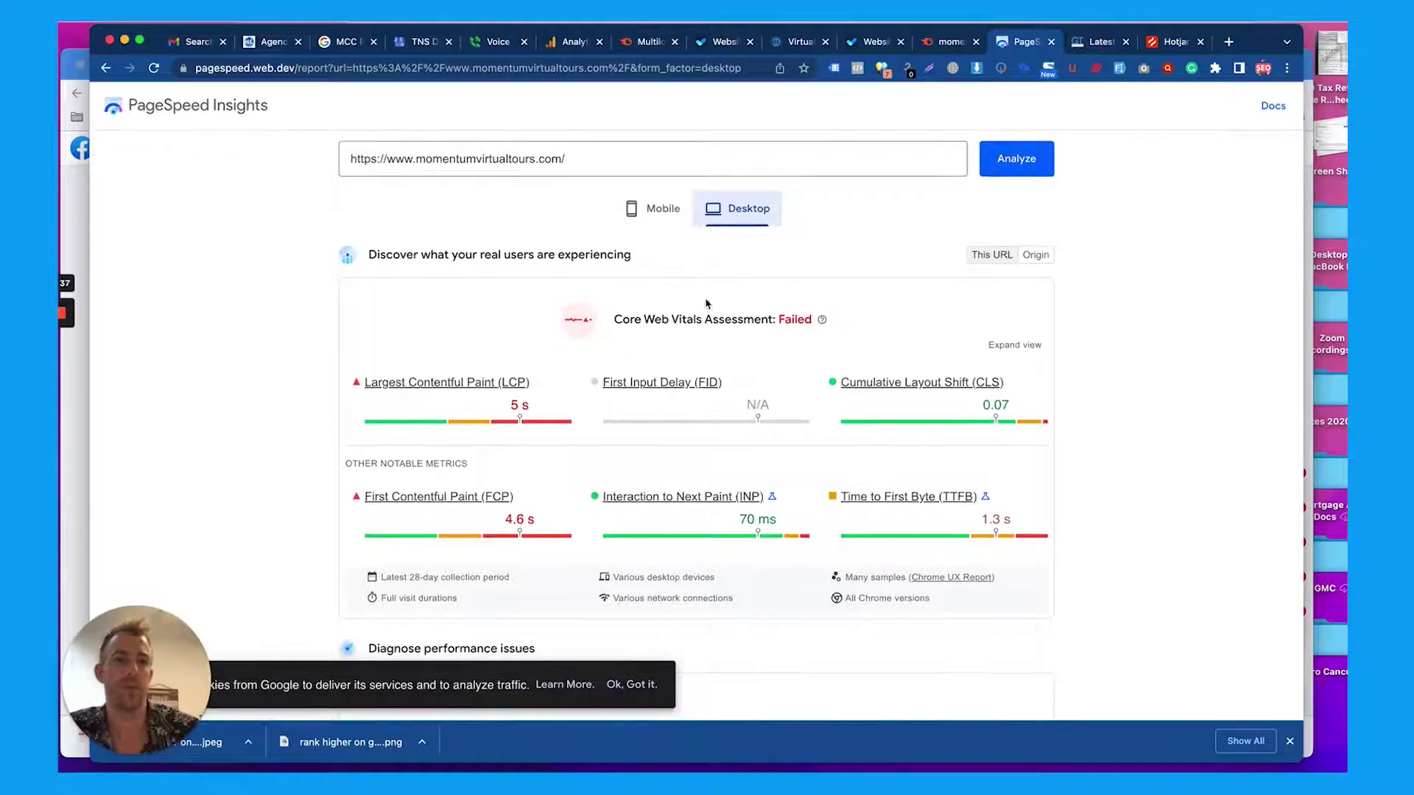
pyautogui.click(1085, 44)
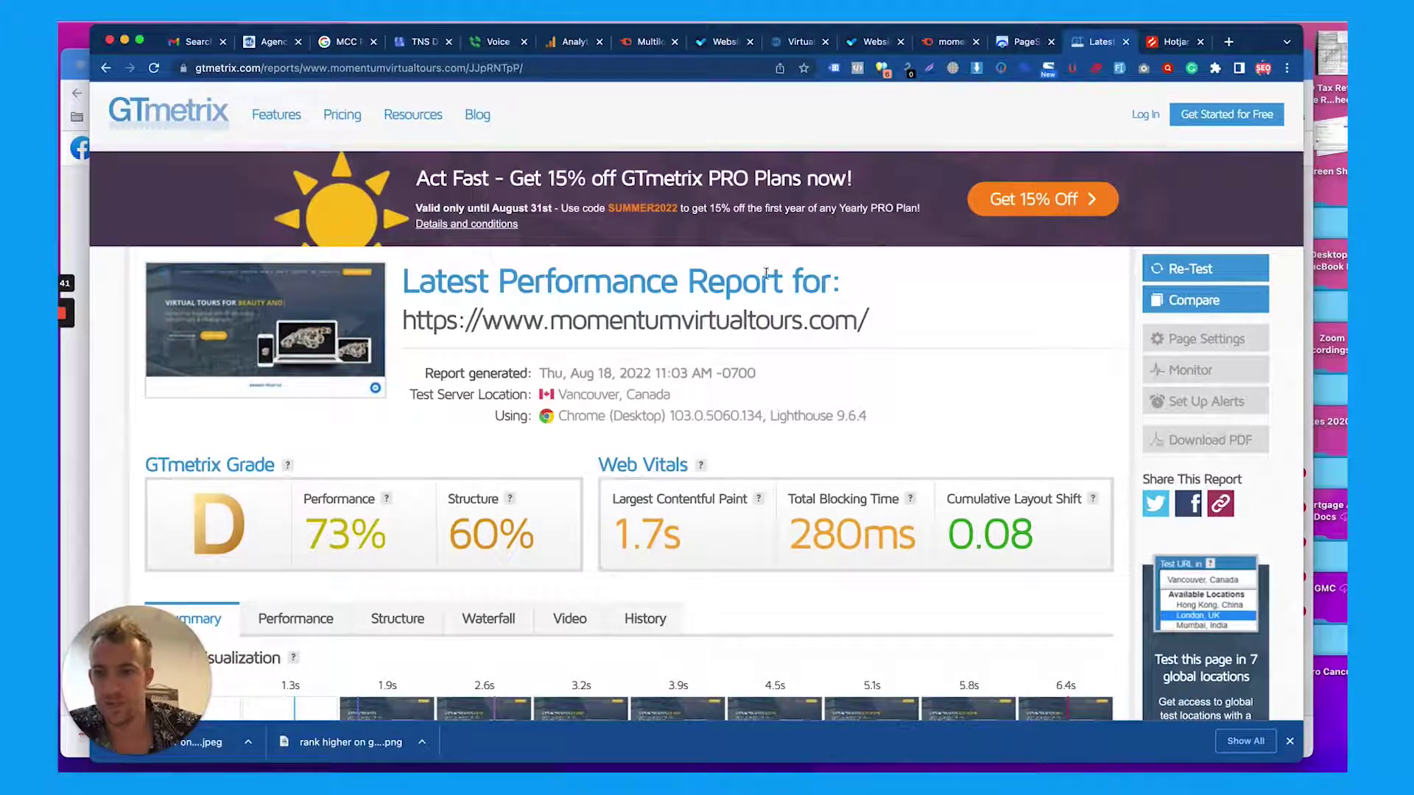
# Scroll through the GTmetrix report's Web Vitals: LCP 1.7s, TBT 280ms, CLS 0.08
pyautogui.scroll(-3, 609, 263)
pyautogui.scroll(3, 607, 256)
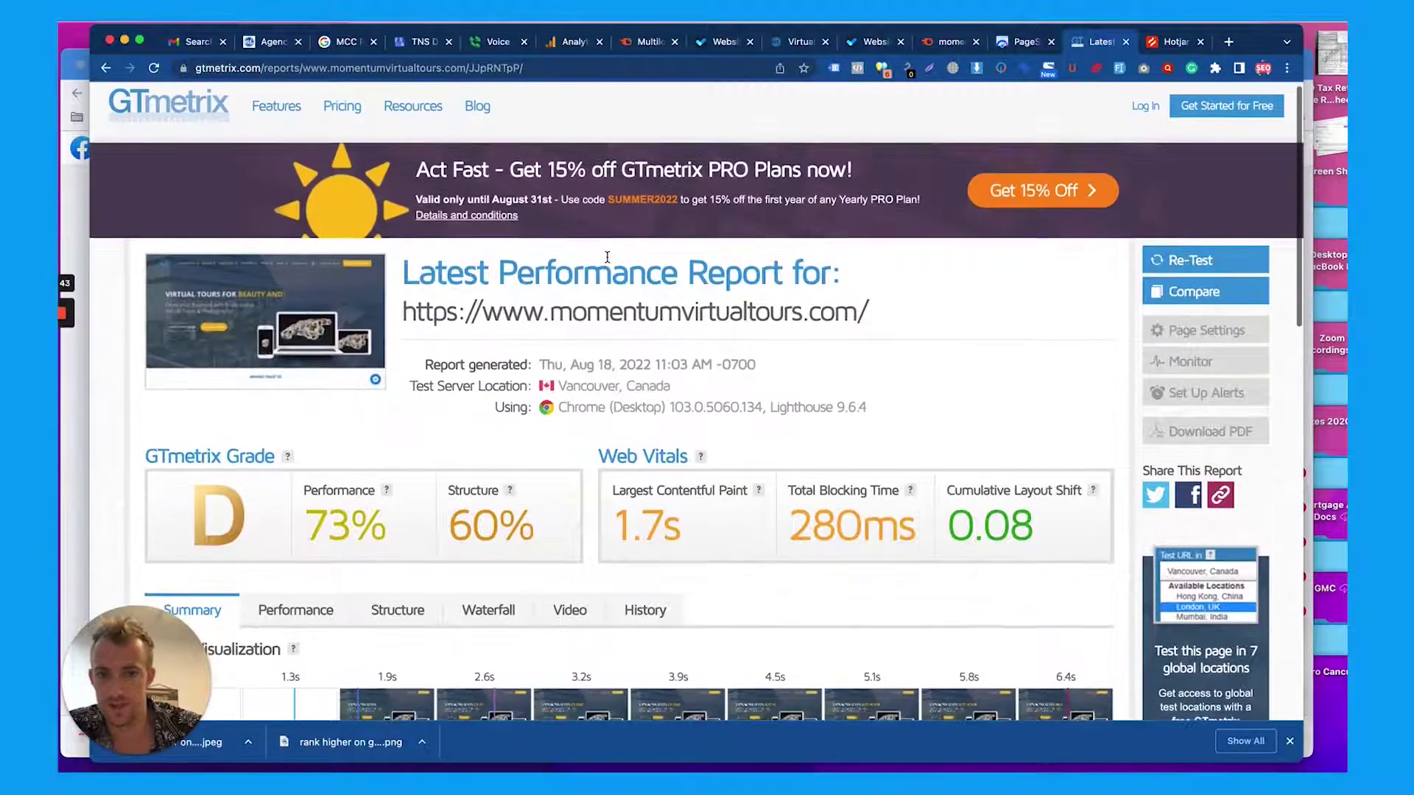
pyautogui.scroll(-1, 607, 257)
pyautogui.scroll(-2, 606, 257)
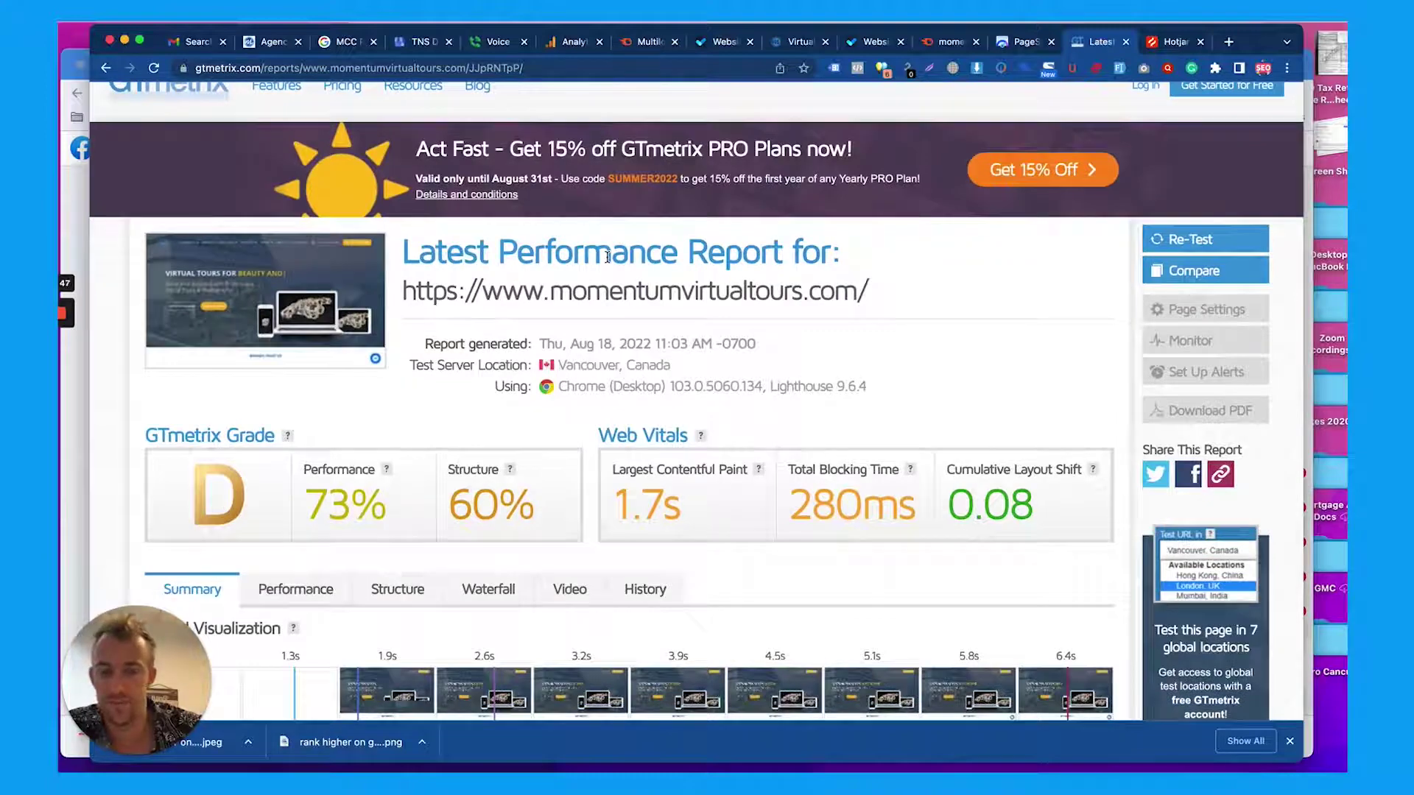
pyautogui.scroll(-10, 607, 257)
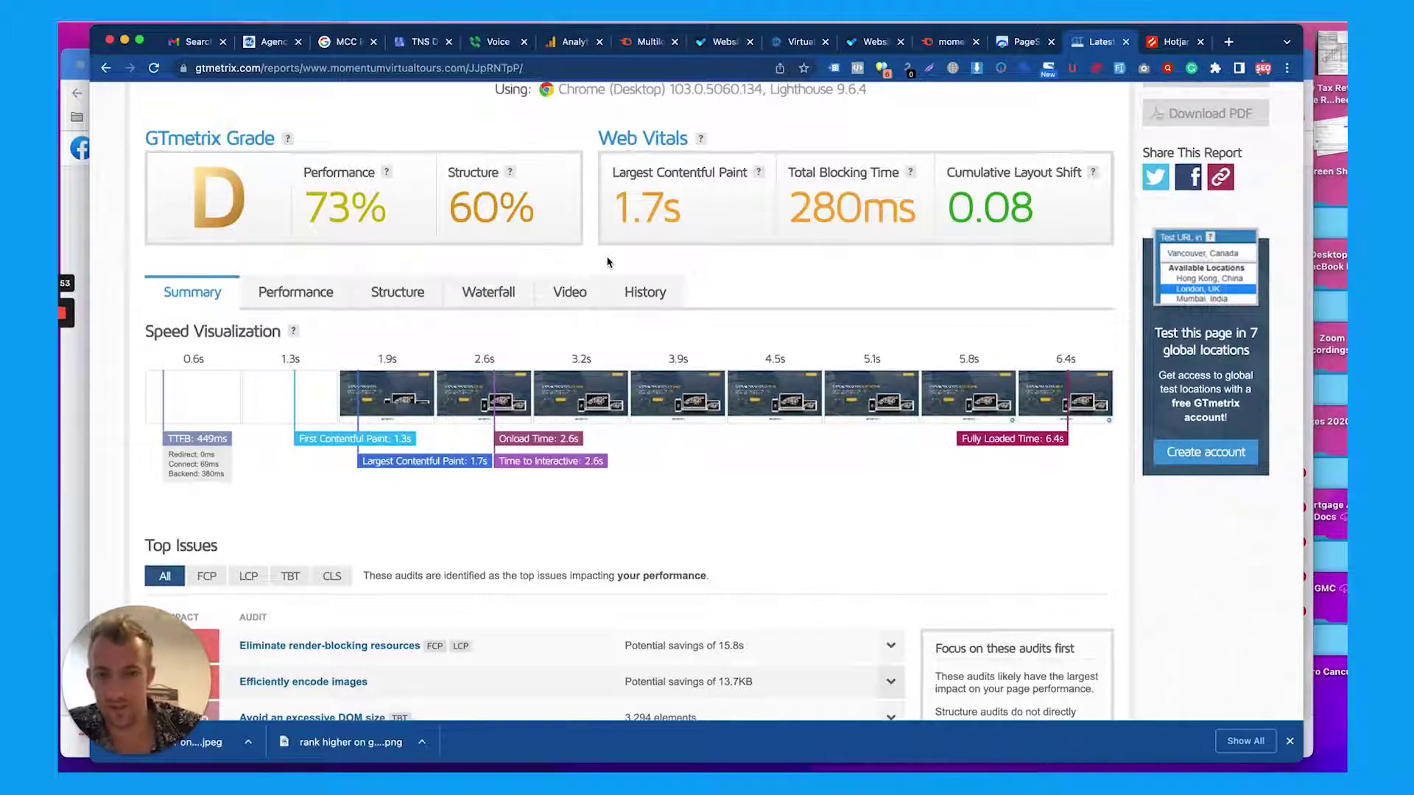
pyautogui.scroll(-10, 607, 262)
pyautogui.scroll(3, 607, 262)
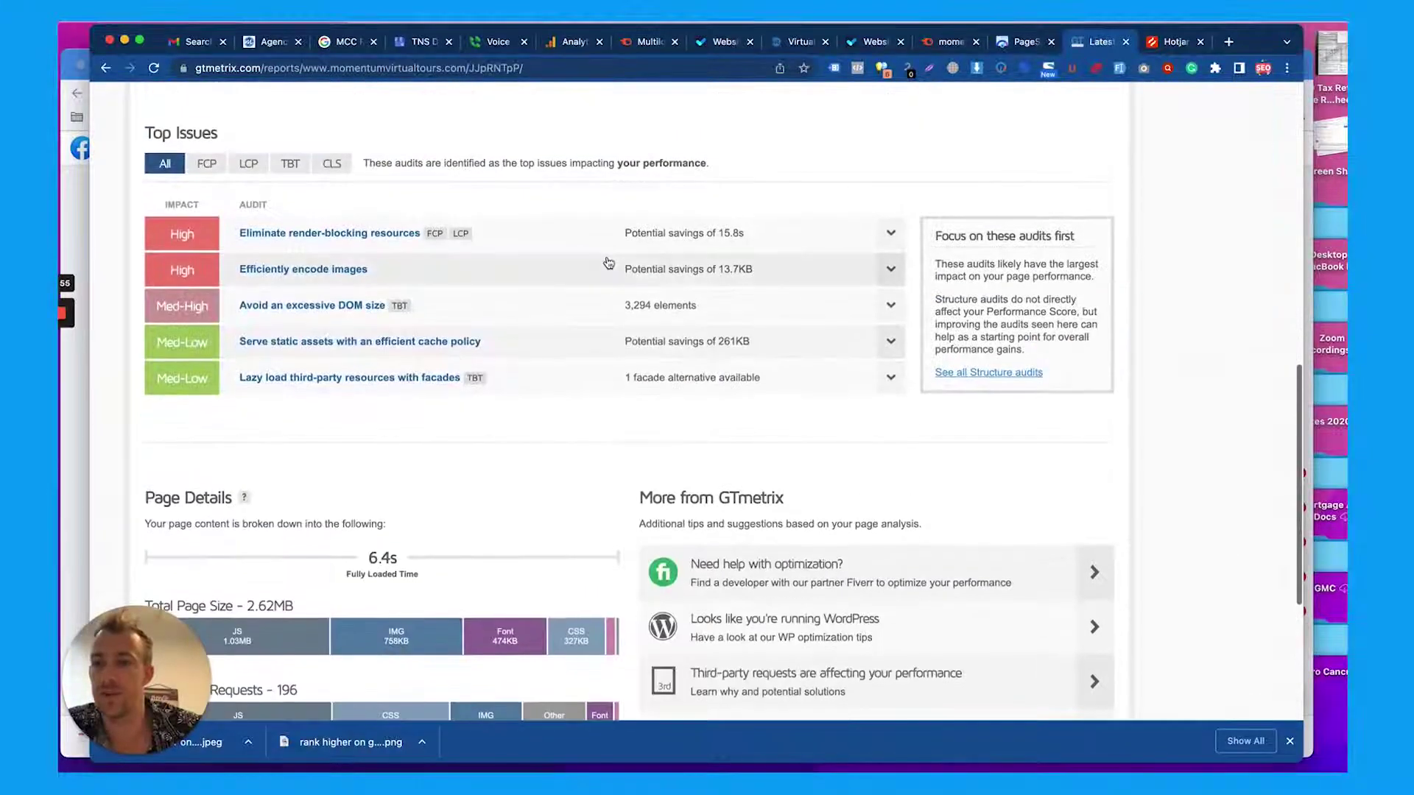
# Expand and collapse 'Eliminate render-blocking resources', then expand 'Efficiently encode images' and review it
pyautogui.click(855, 243)
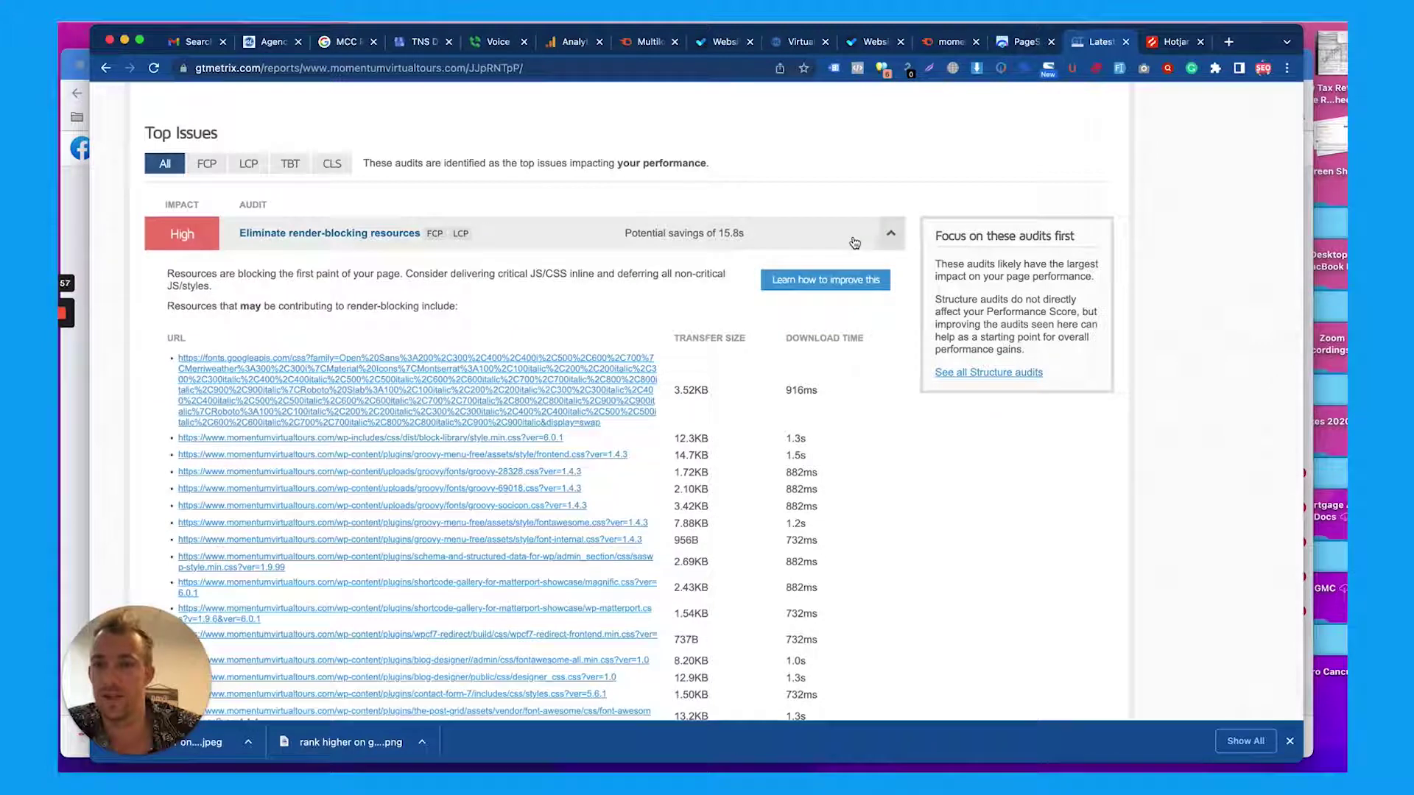
pyautogui.click(891, 237)
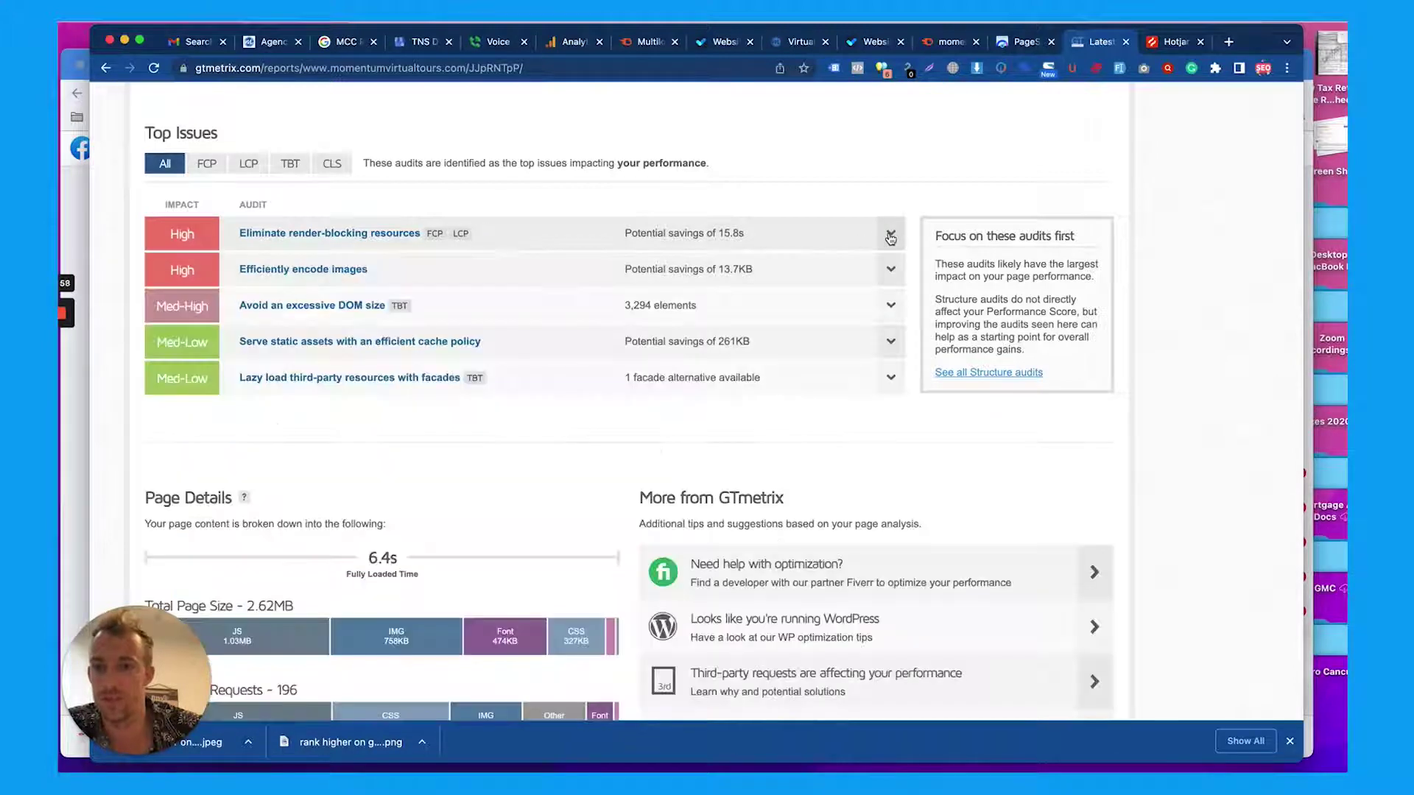
pyautogui.click(811, 264)
pyautogui.scroll(-1, 810, 265)
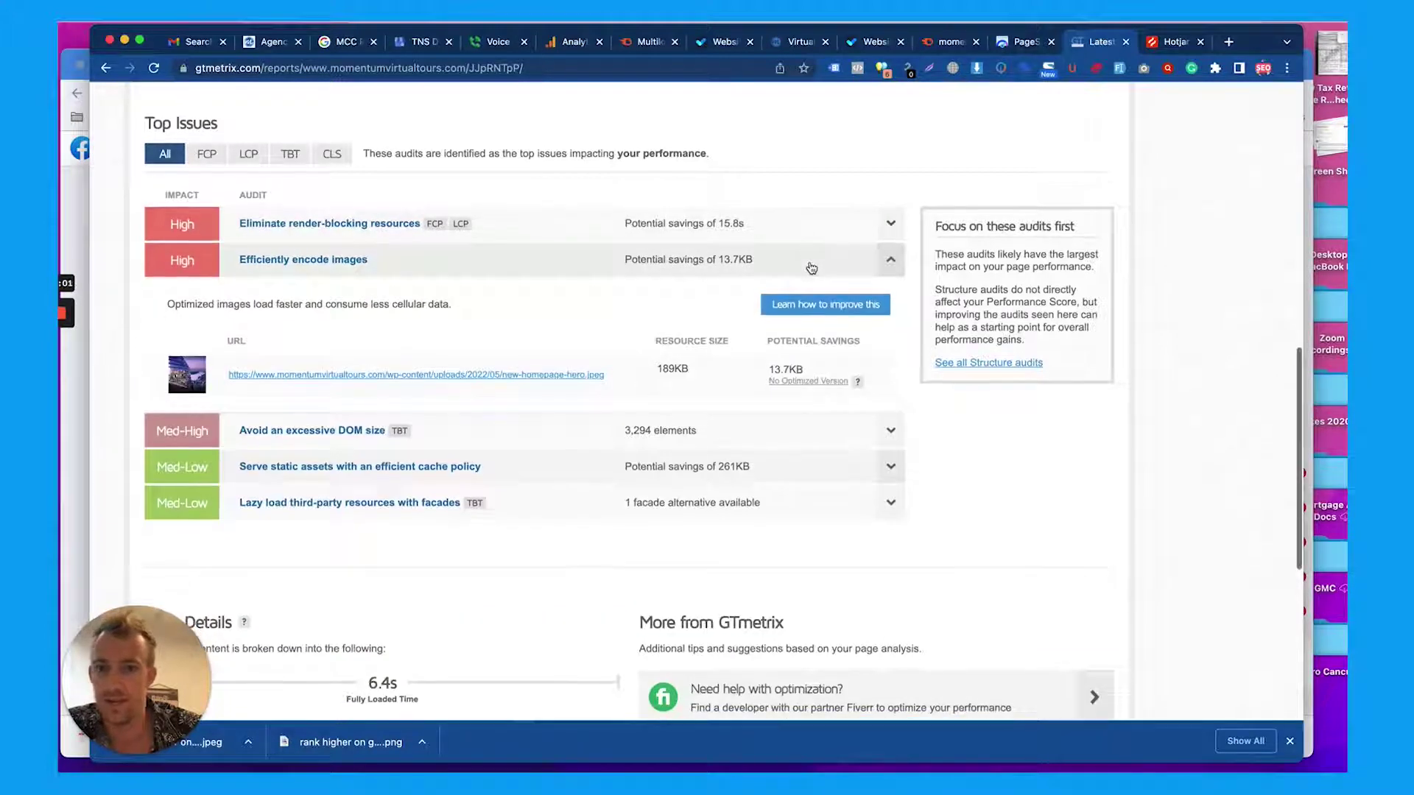
pyautogui.scroll(-1, 414, 358)
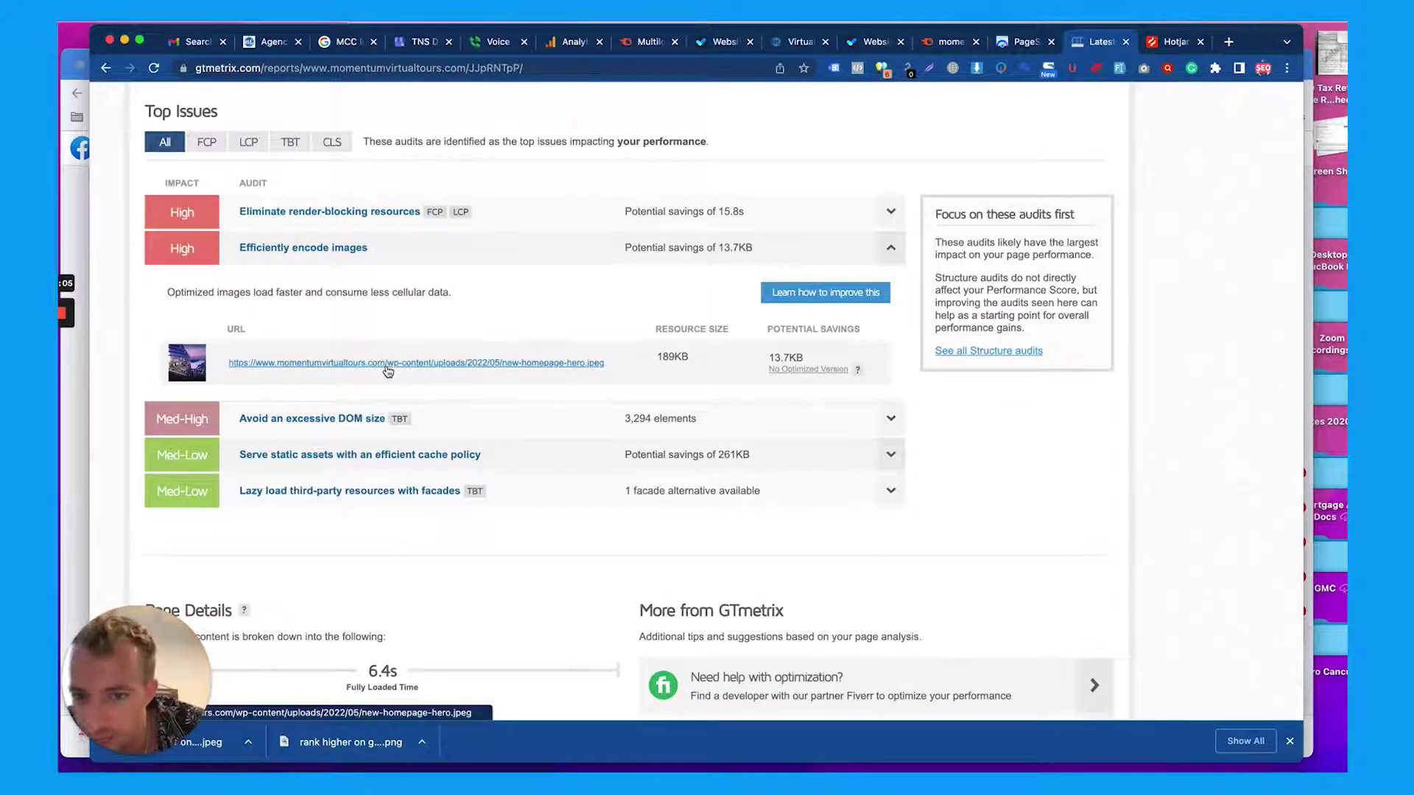
pyautogui.scroll(-7, 471, 360)
pyautogui.scroll(20, 474, 360)
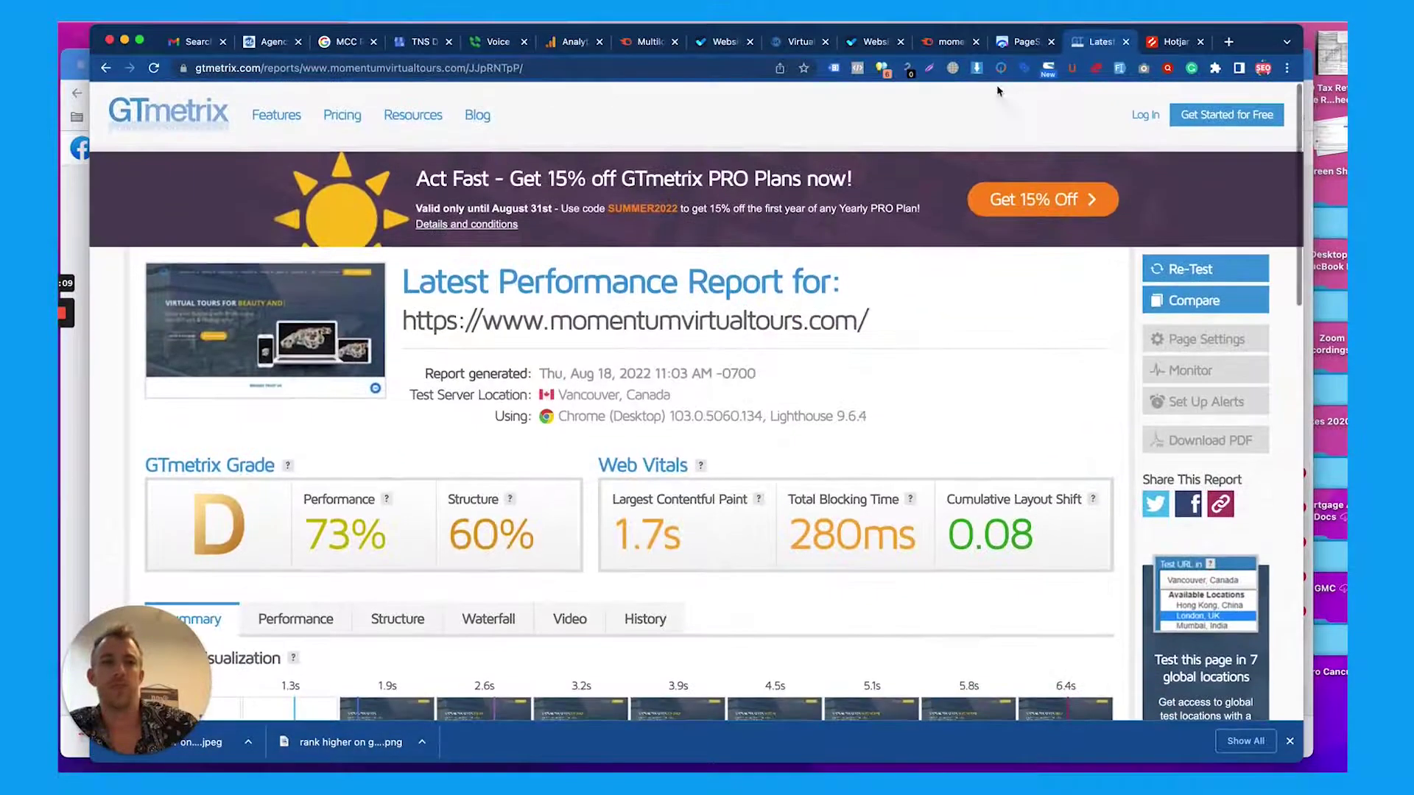
# Close the GTmetrix and Hotjar tabs and return to the Momentum Virtual Tours site
pyautogui.click(1127, 42)
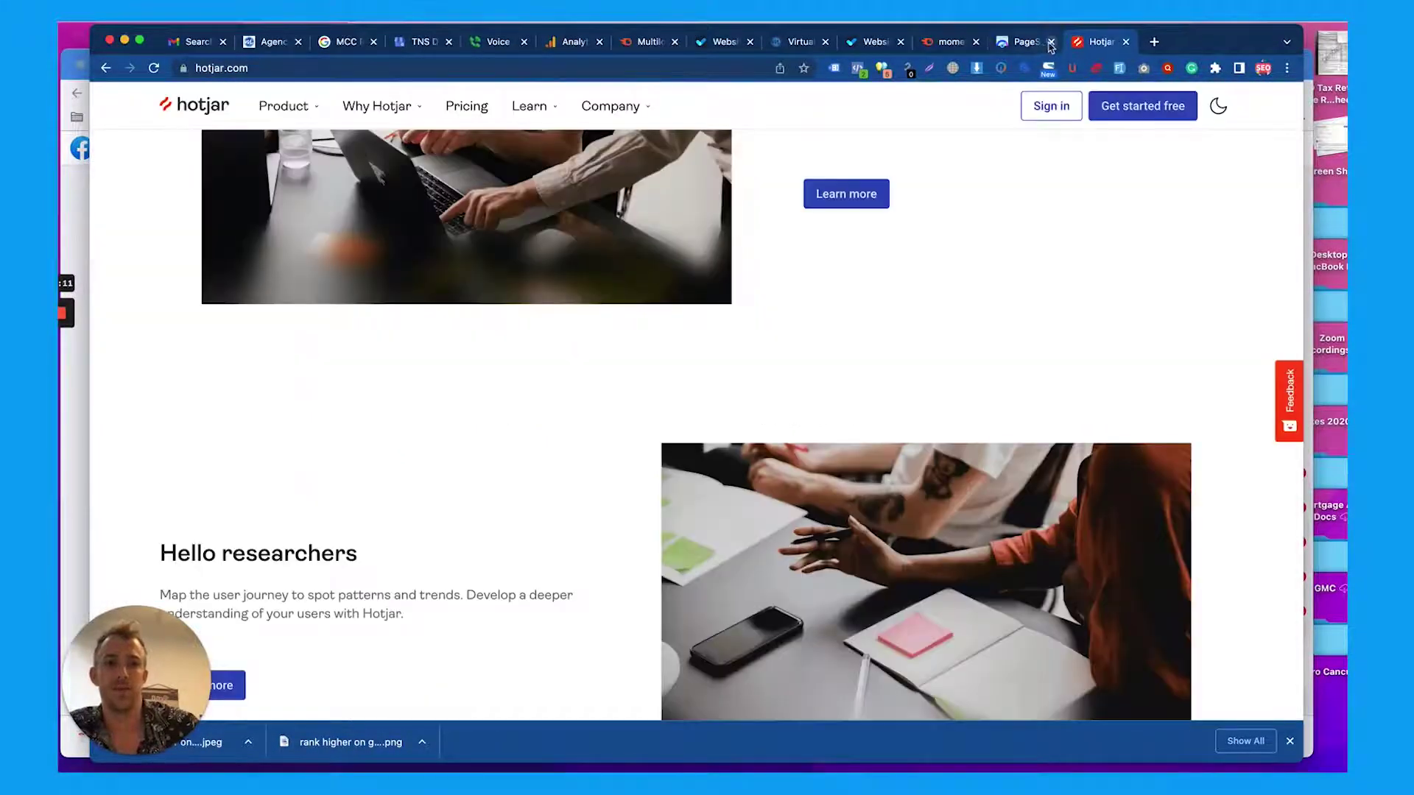
pyautogui.click(1127, 42)
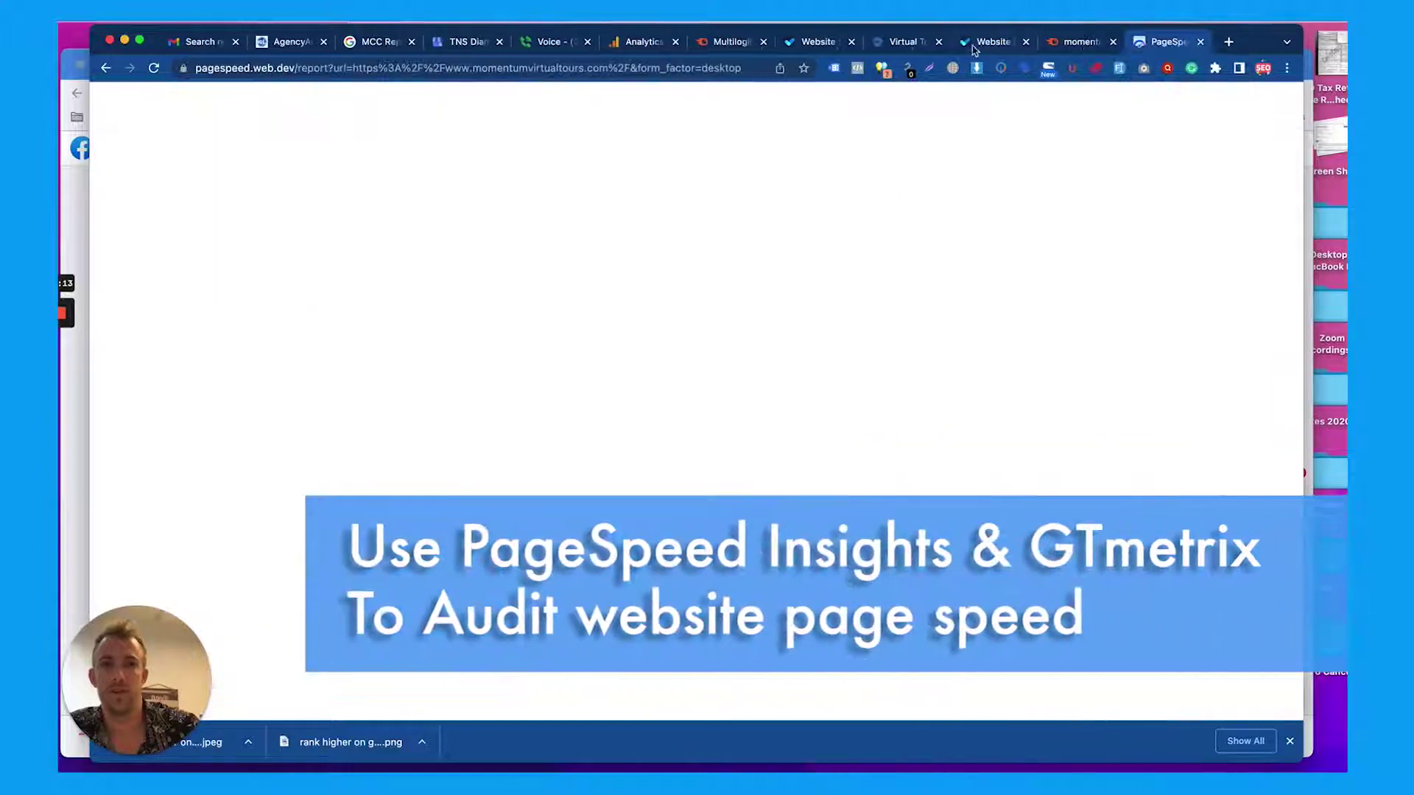
pyautogui.click(904, 46)
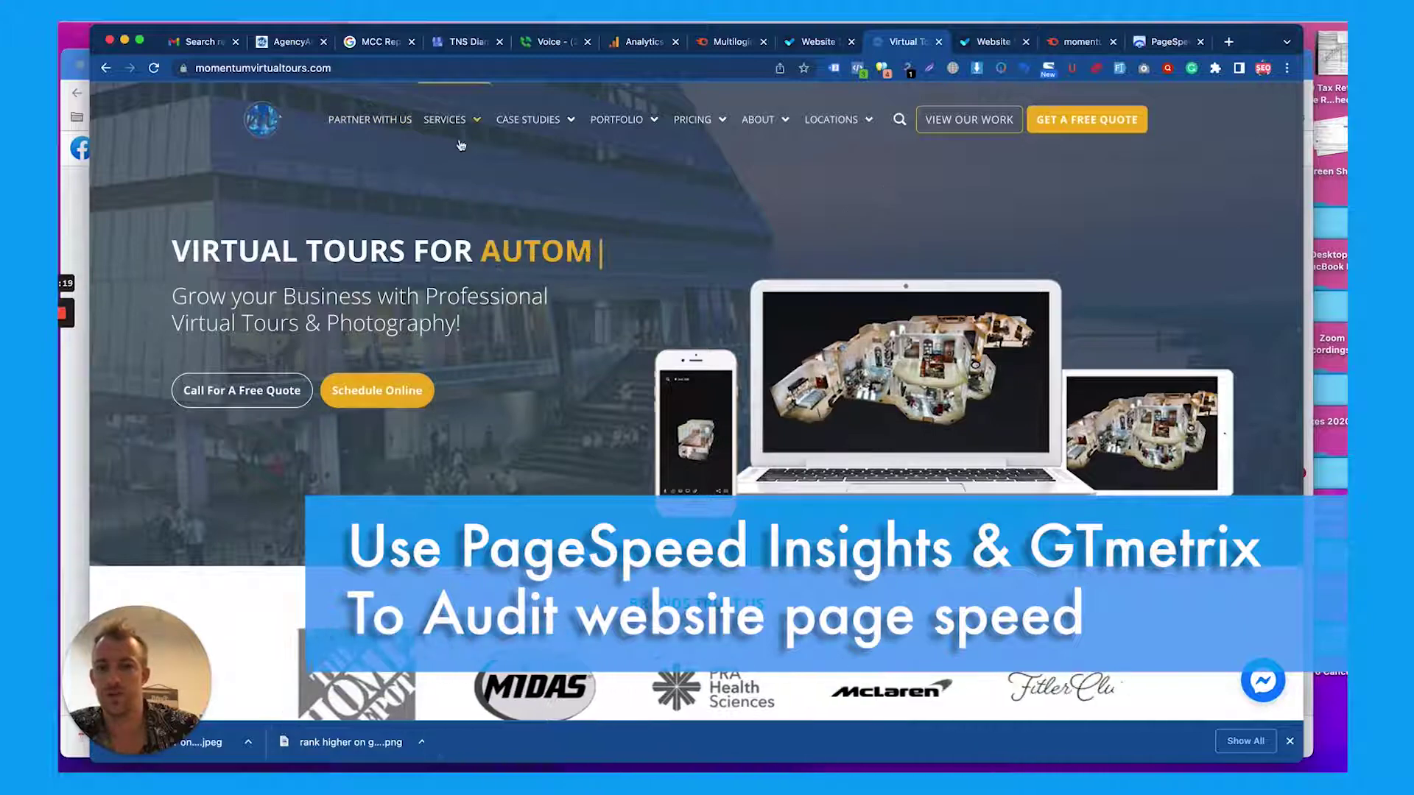
# Open the Partner With Momentum 360 page and scroll through its photographer-partnership content
pyautogui.click(394, 121)
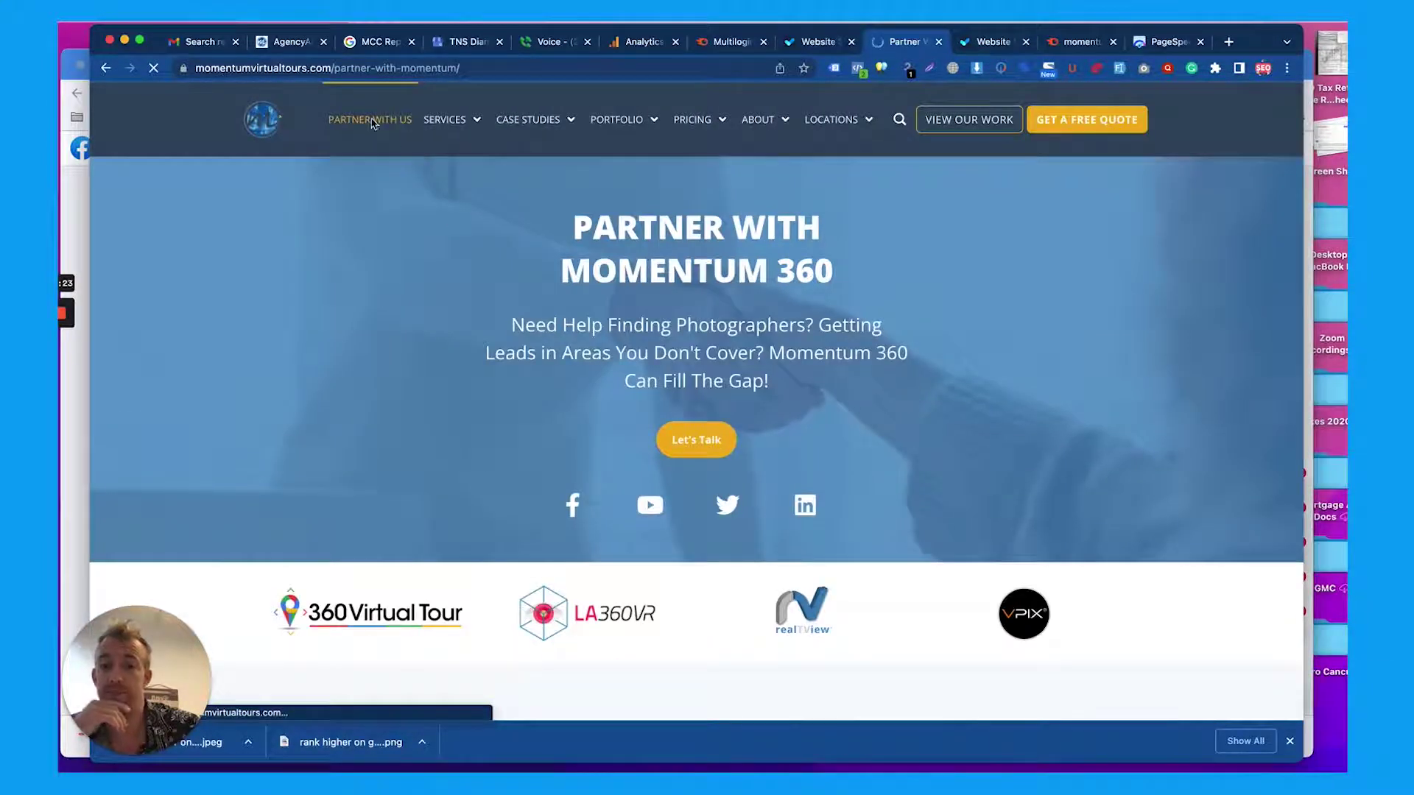
pyautogui.scroll(-1, 599, 231)
pyautogui.scroll(-3, 598, 230)
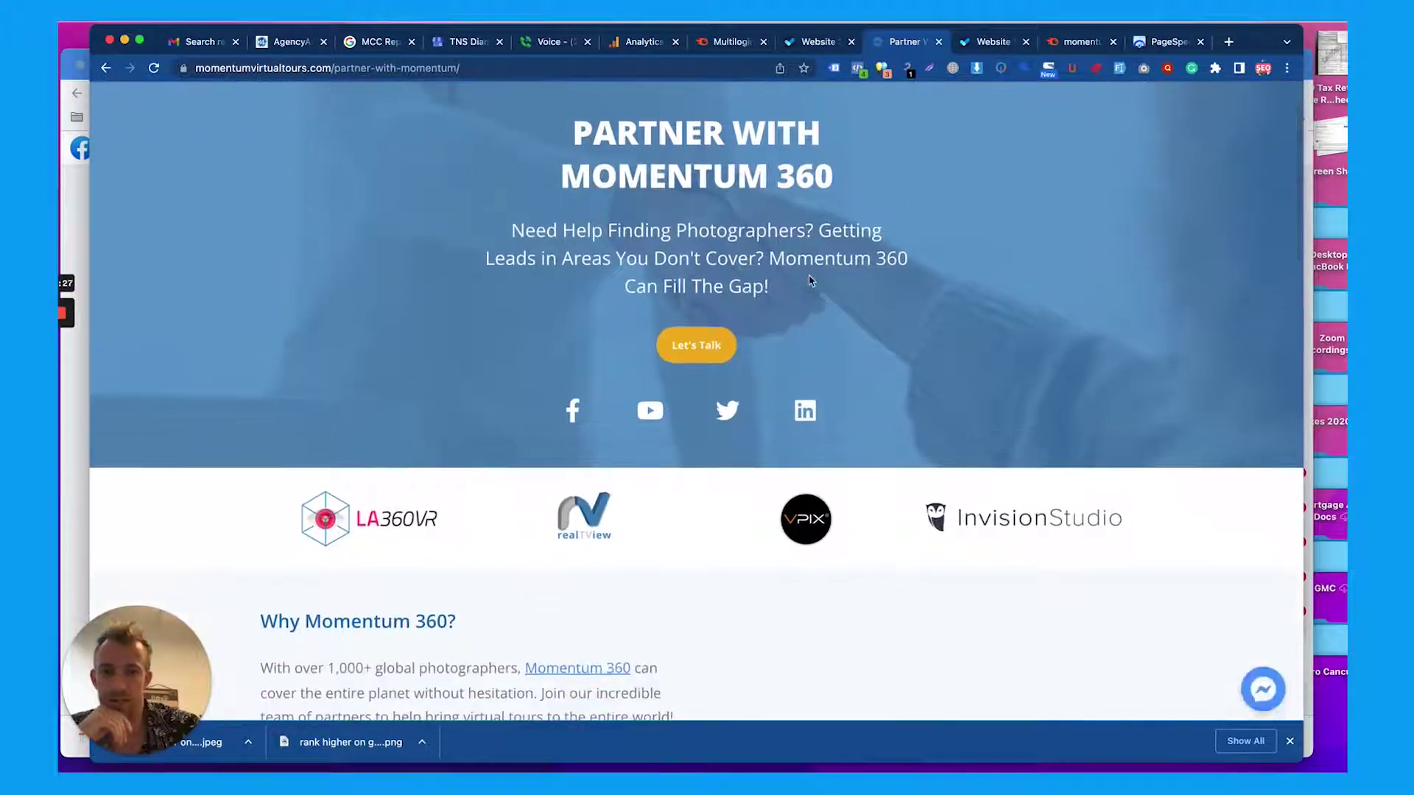
pyautogui.scroll(-3, 810, 280)
pyautogui.scroll(-1, 692, 287)
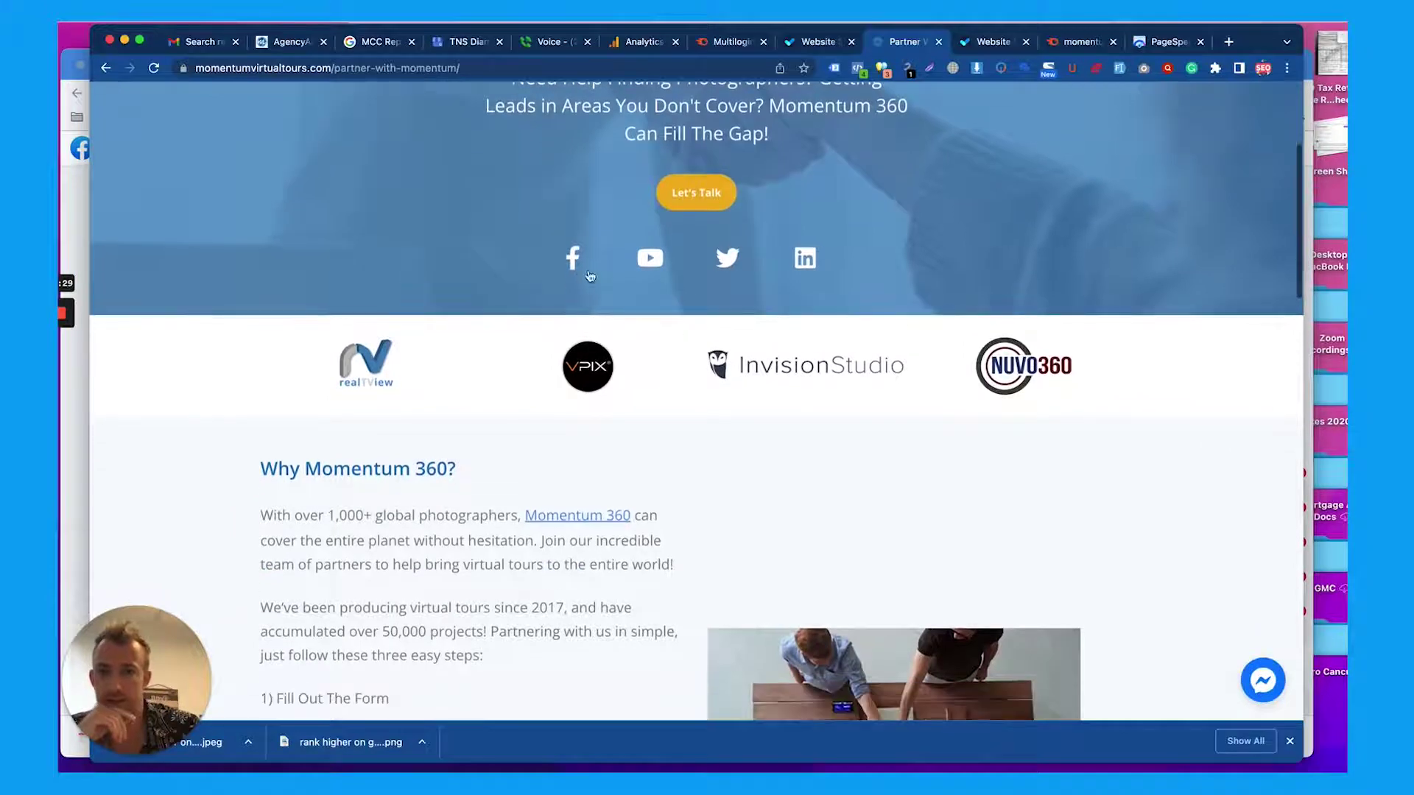
pyautogui.scroll(-7, 649, 469)
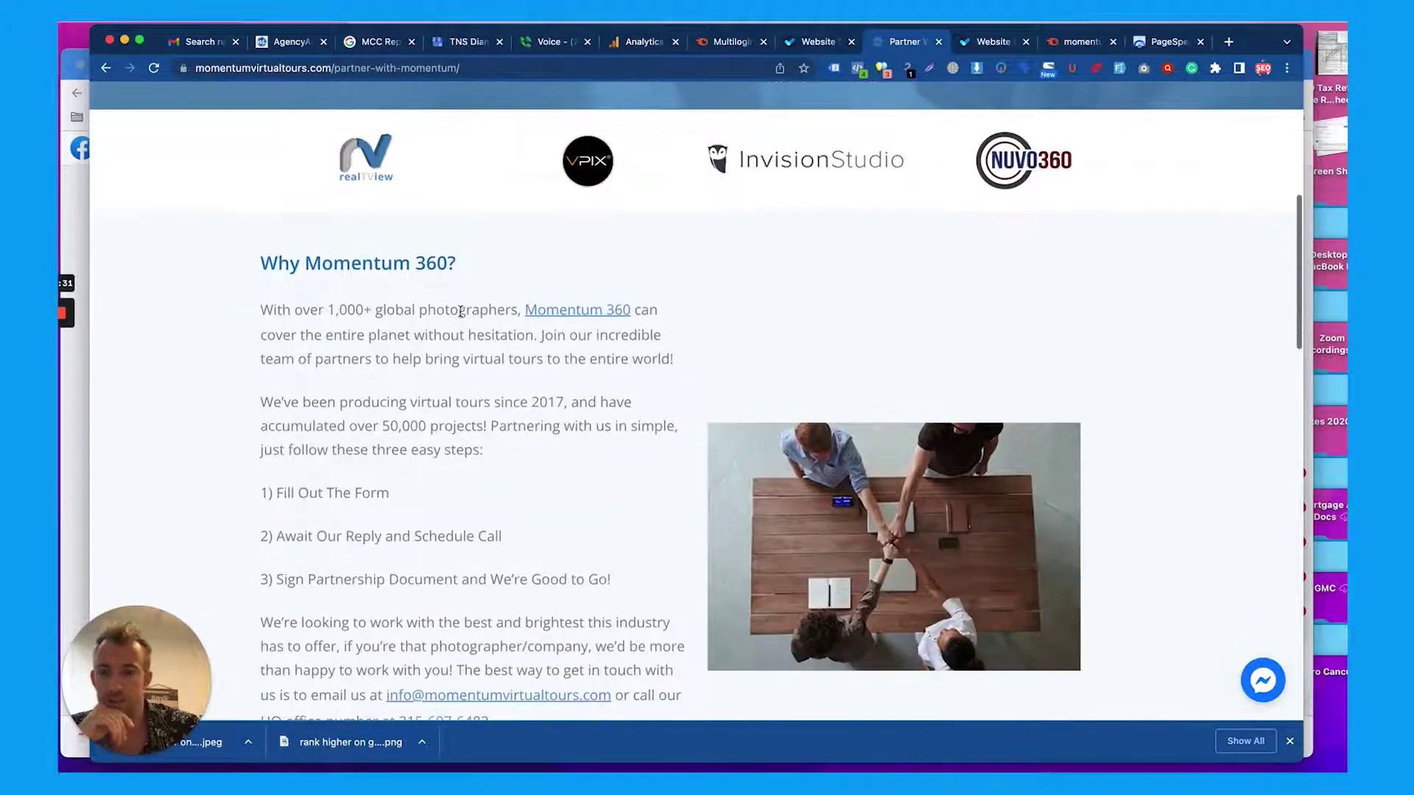
pyautogui.scroll(-3, 459, 318)
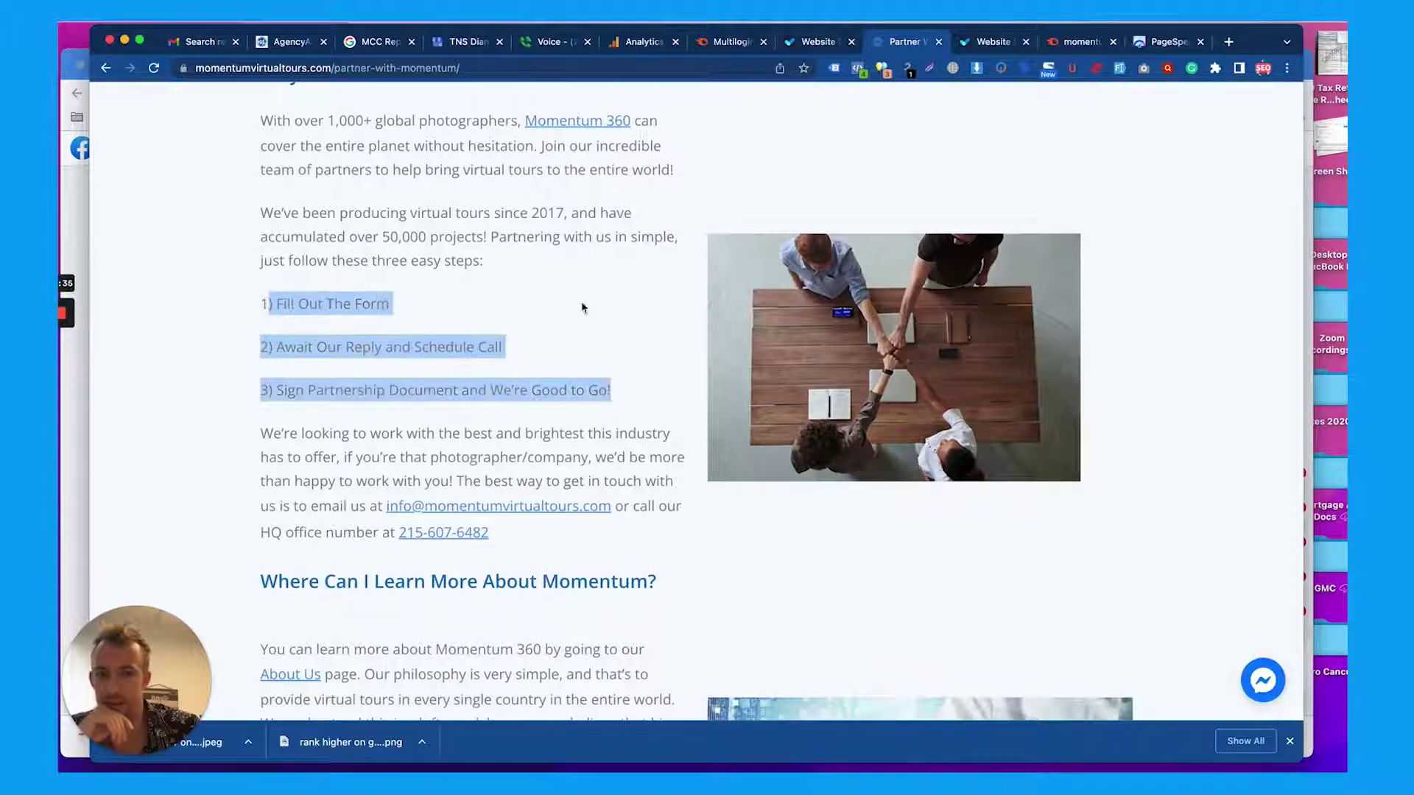
pyautogui.scroll(5, 859, 352)
pyautogui.scroll(-5, 968, 452)
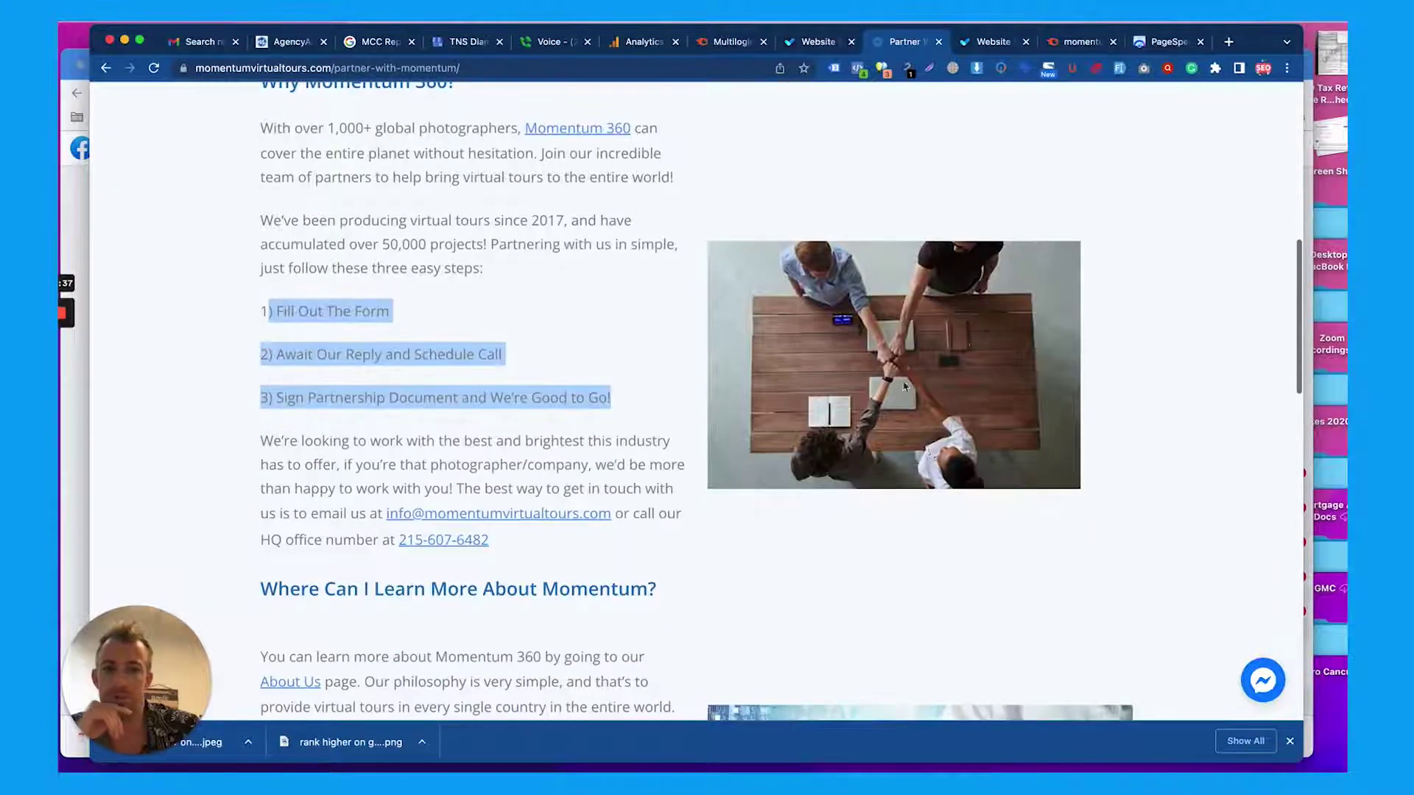
pyautogui.scroll(-10, 891, 359)
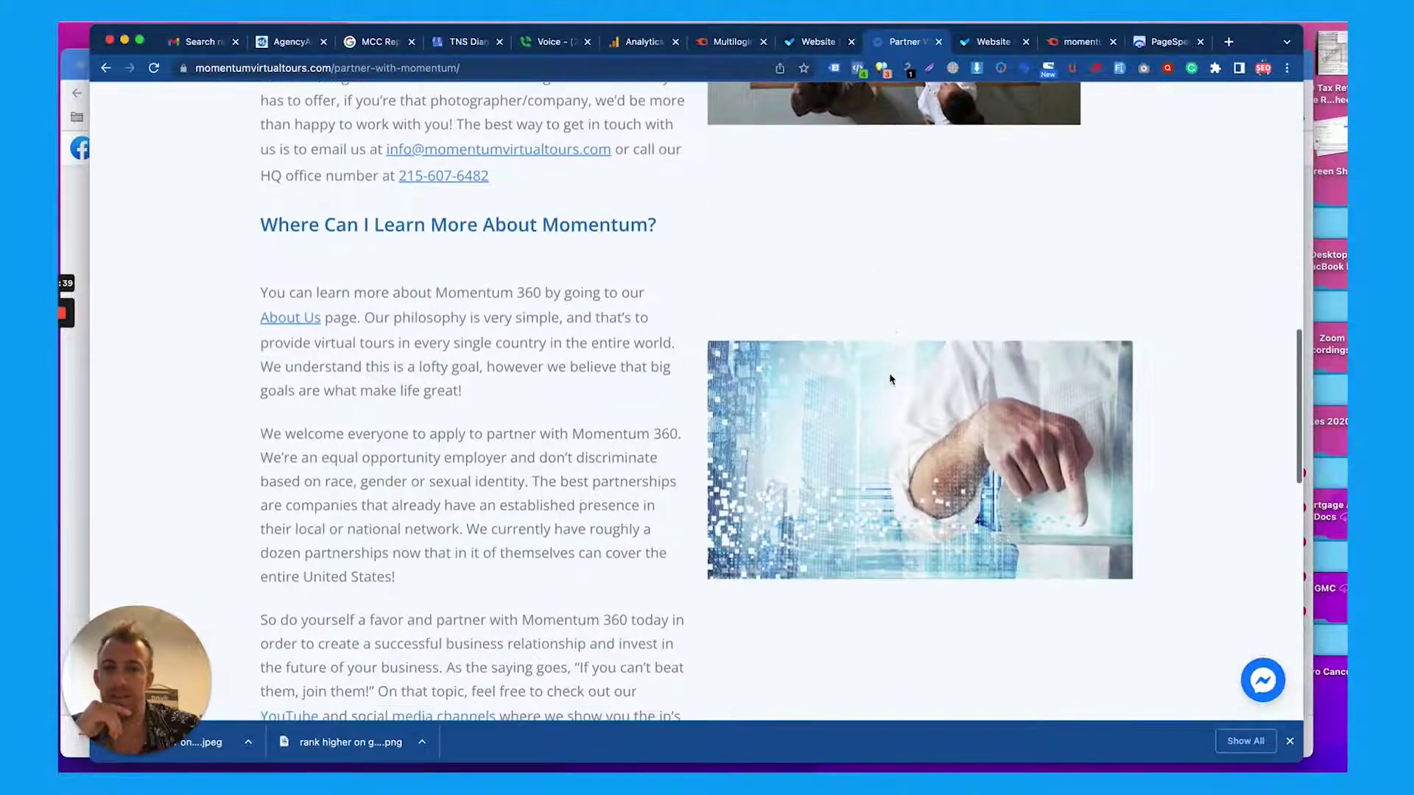
pyautogui.scroll(-7, 517, 370)
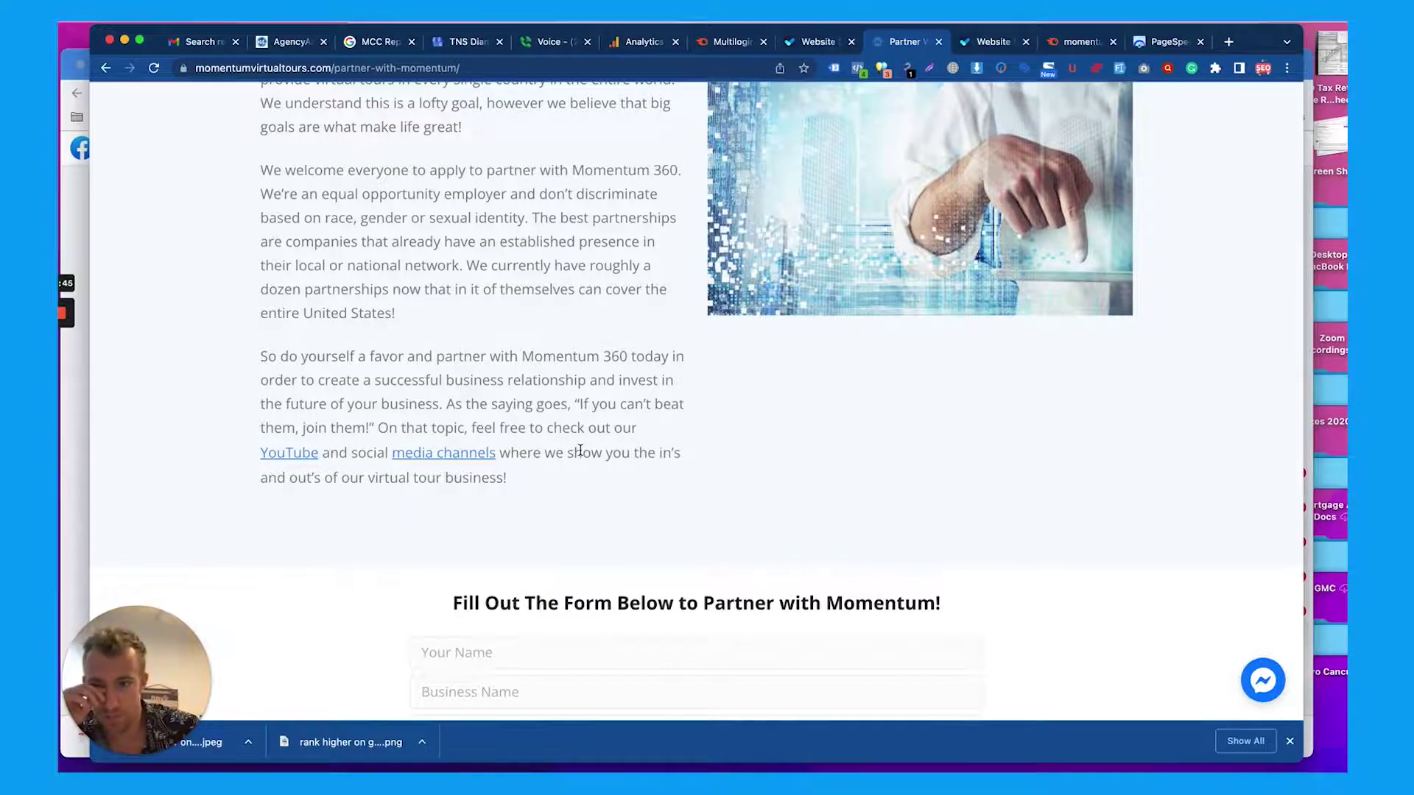
pyautogui.scroll(10, 580, 450)
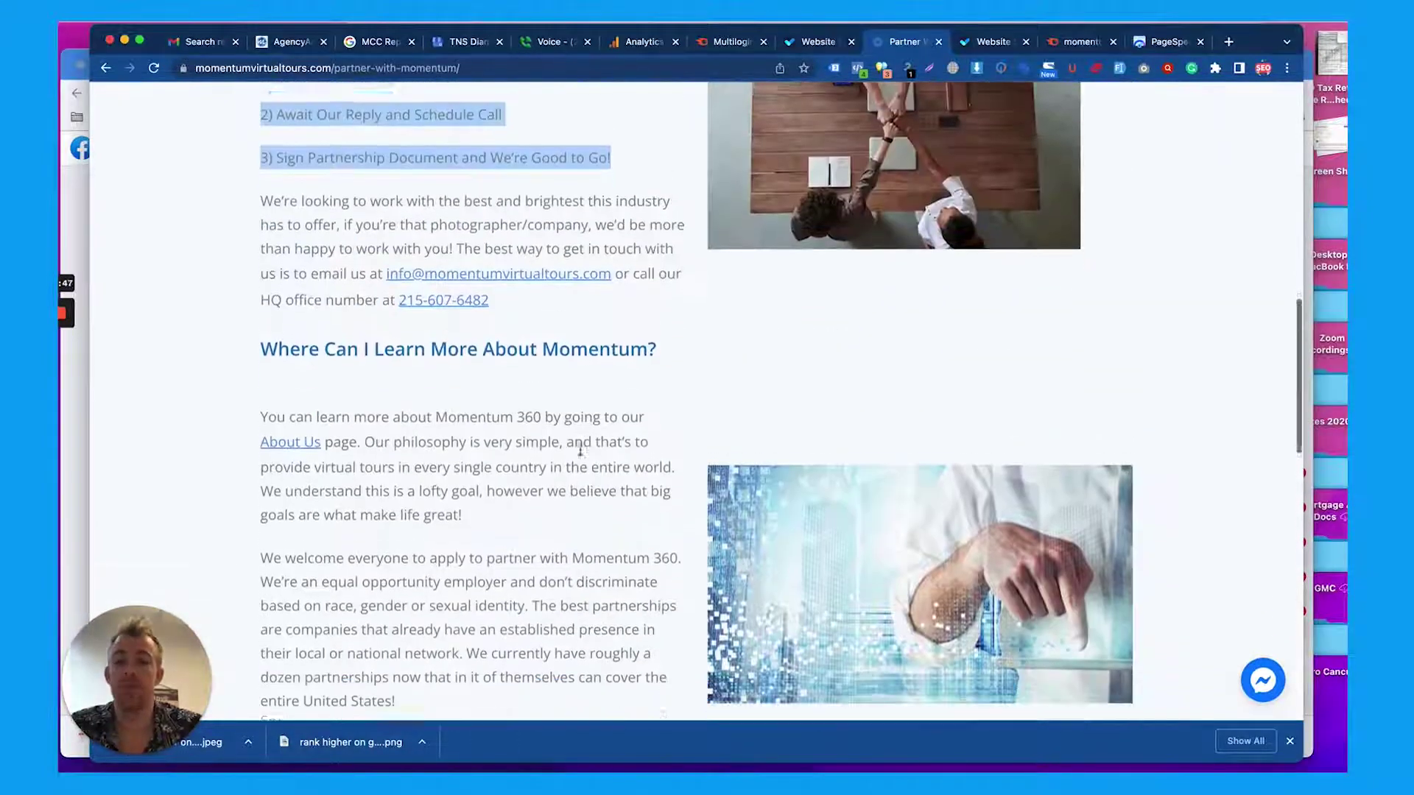
pyautogui.scroll(-15, 580, 450)
pyautogui.scroll(-6, 580, 450)
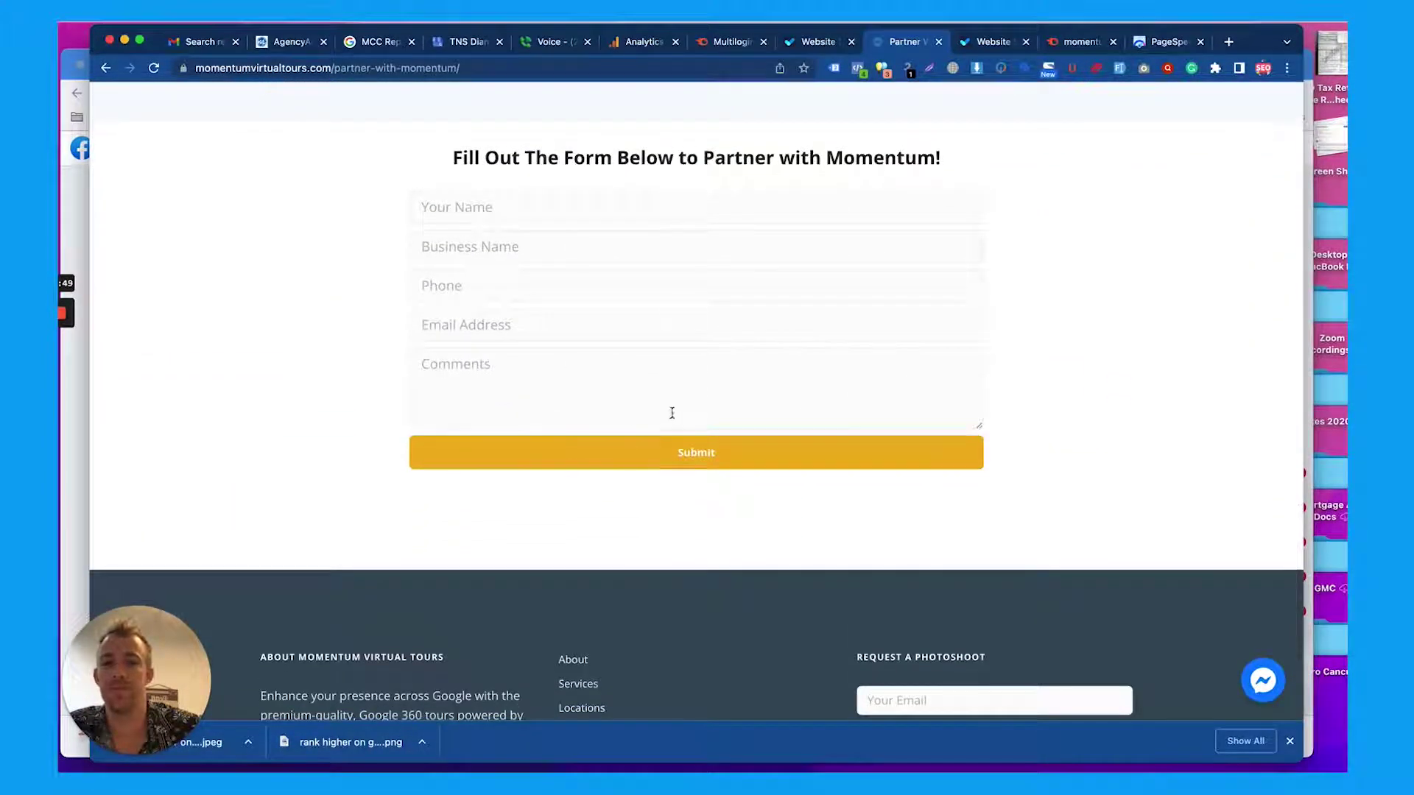
pyautogui.scroll(-5, 677, 192)
pyautogui.scroll(20, 678, 192)
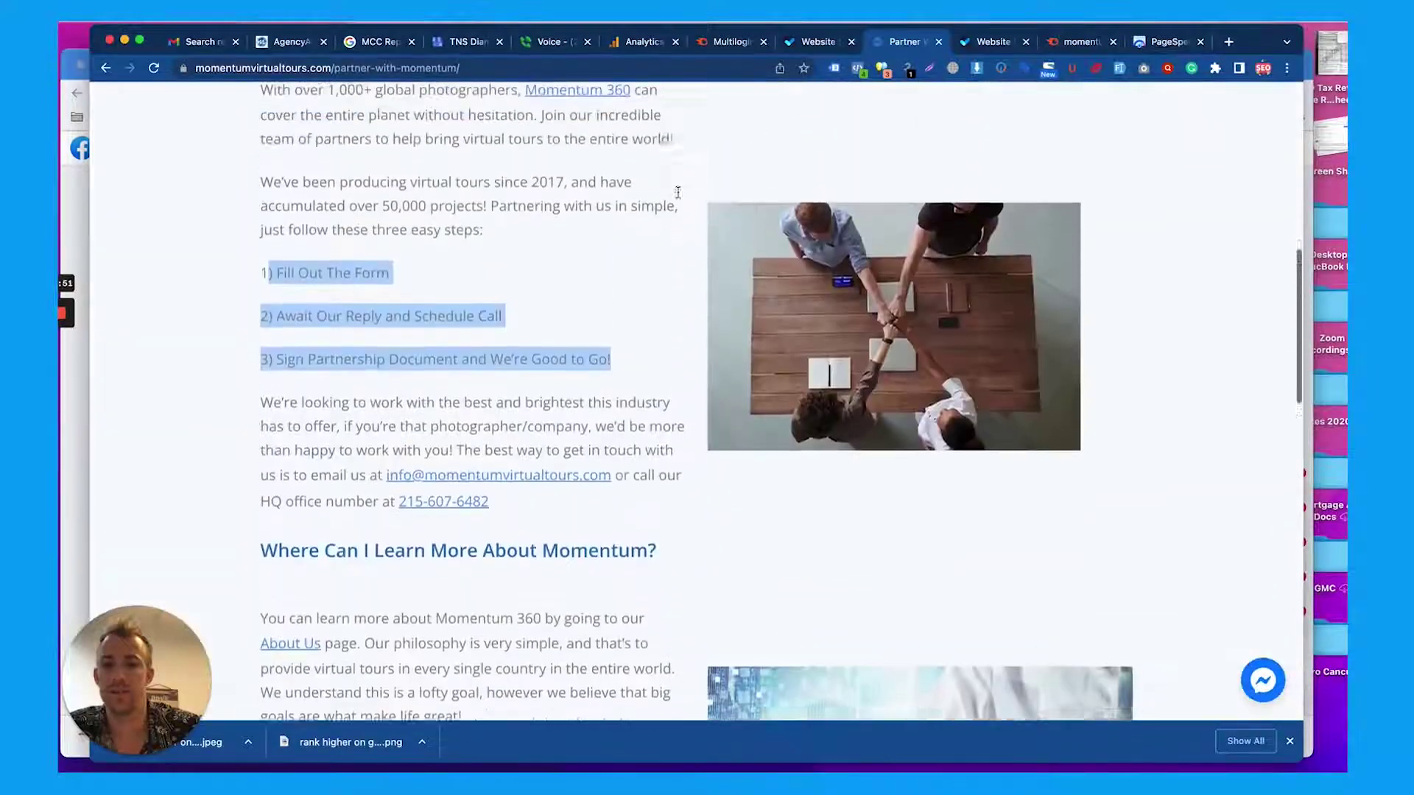
pyautogui.scroll(-20, 677, 192)
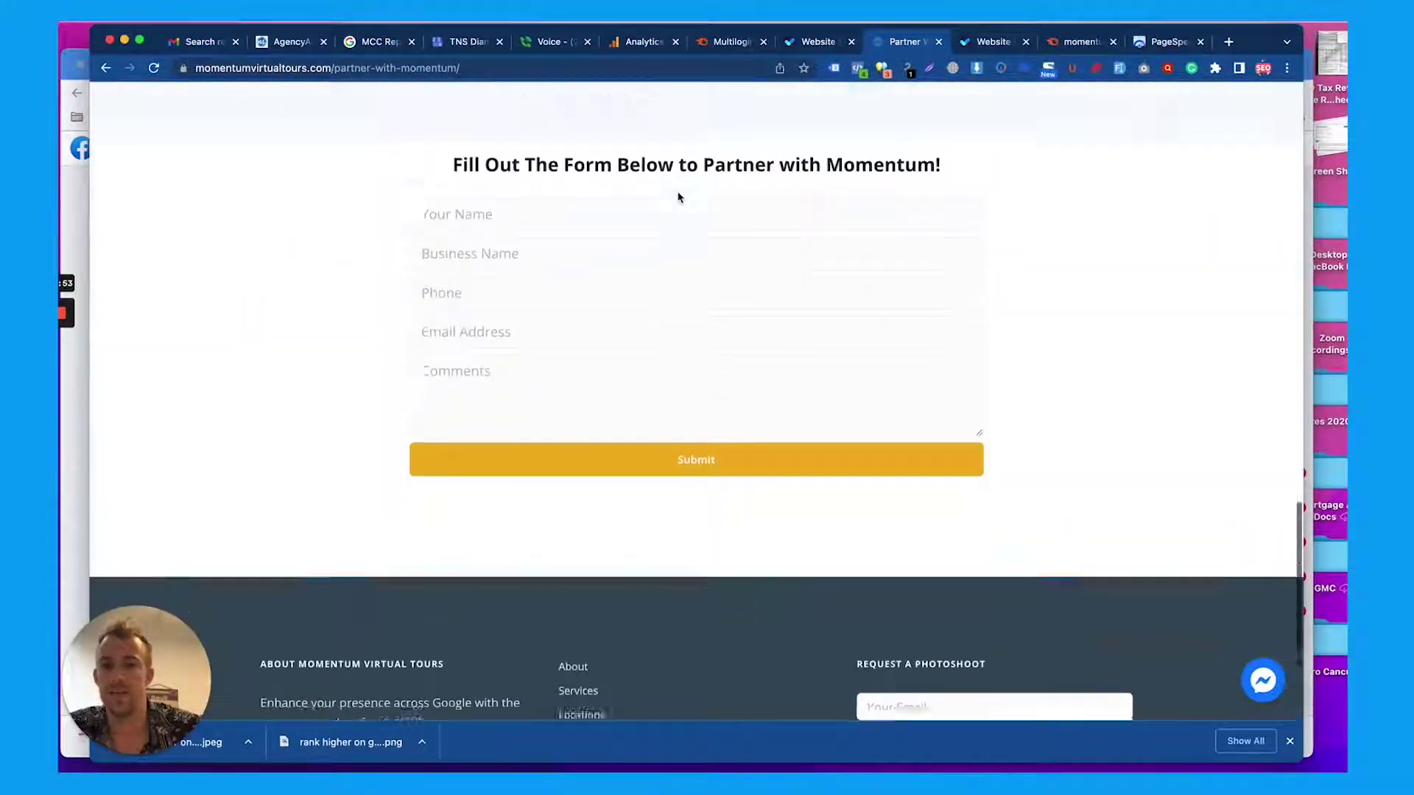
pyautogui.scroll(-5, 821, 506)
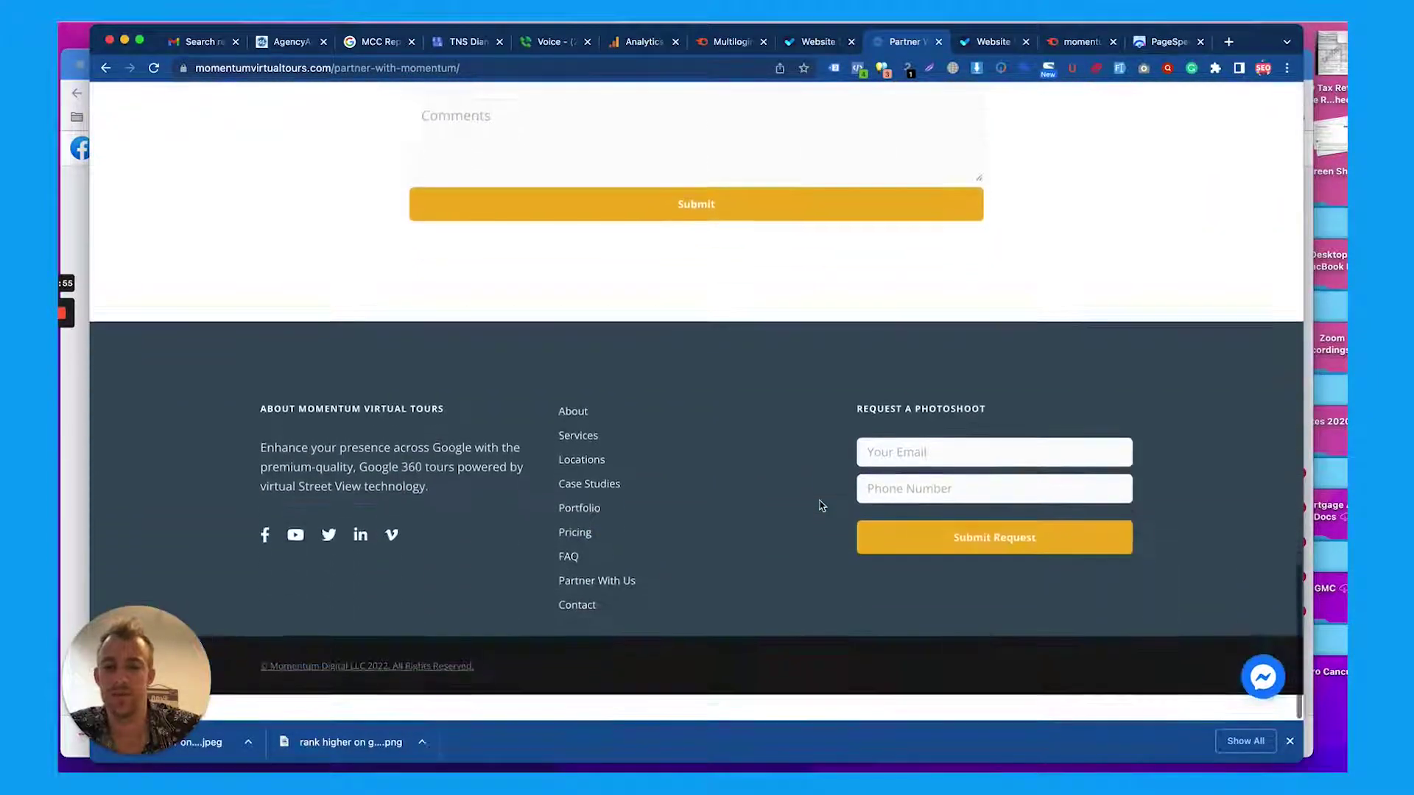
pyautogui.scroll(20, 821, 506)
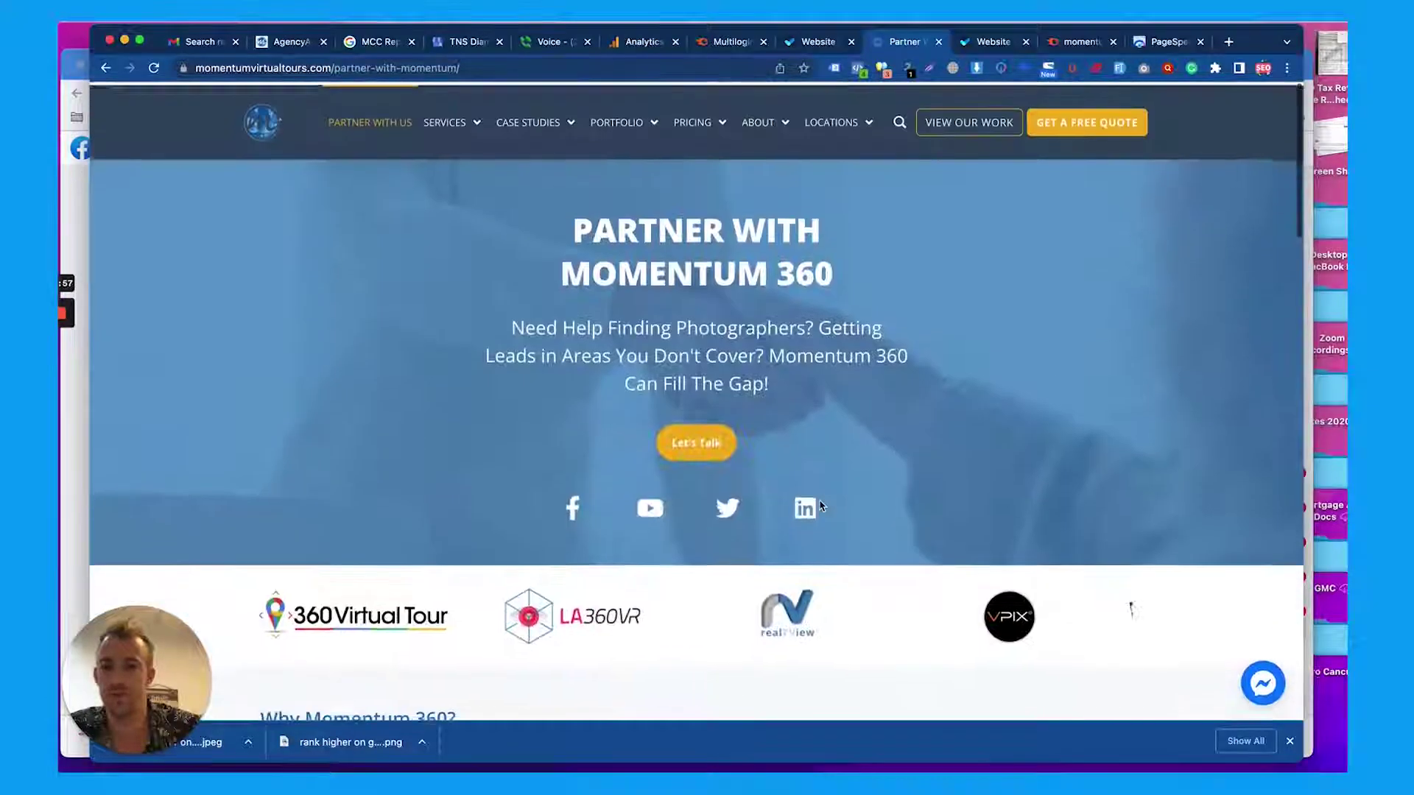
# Open the Virtual Tour Services page and select its hero subtitle text
pyautogui.click(460, 125)
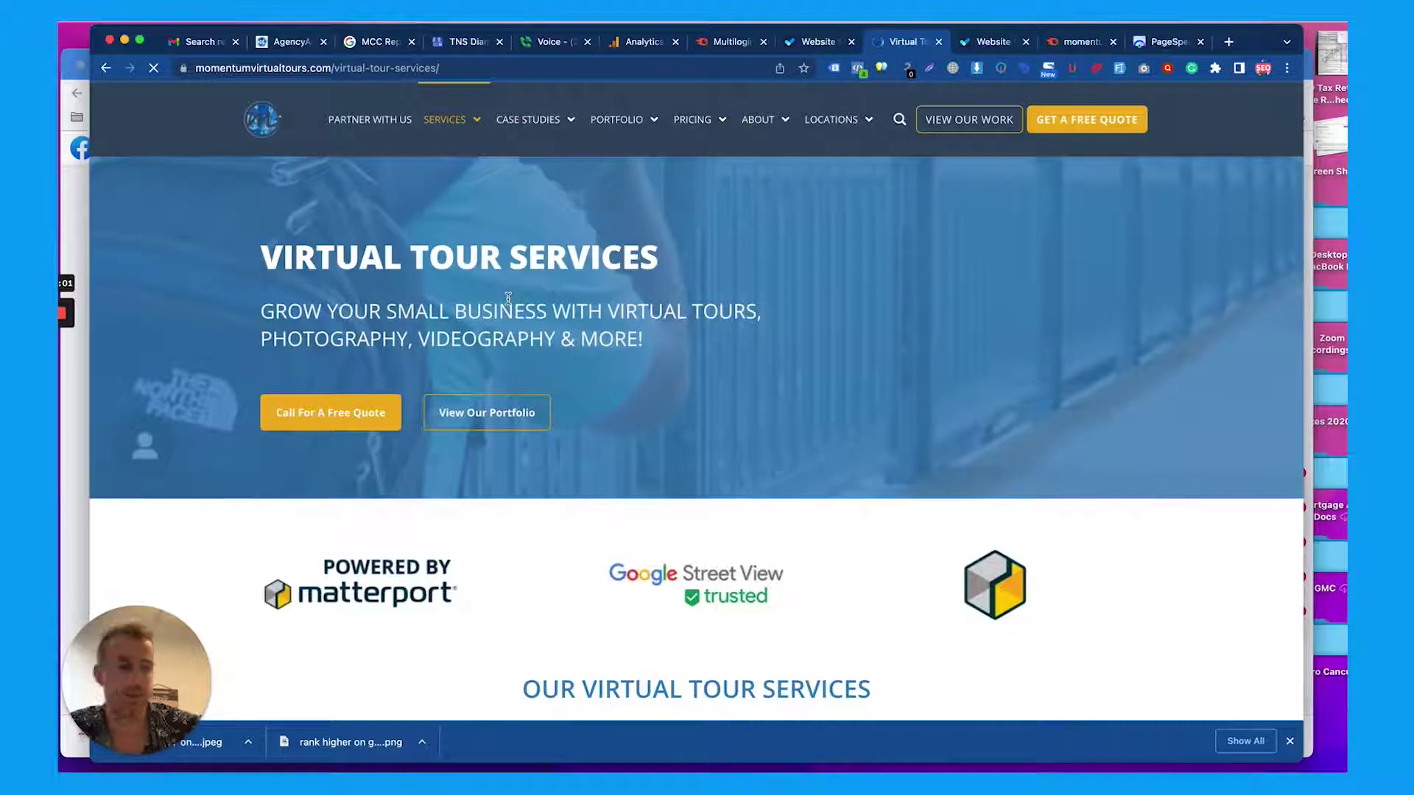
pyautogui.scroll(-1, 508, 298)
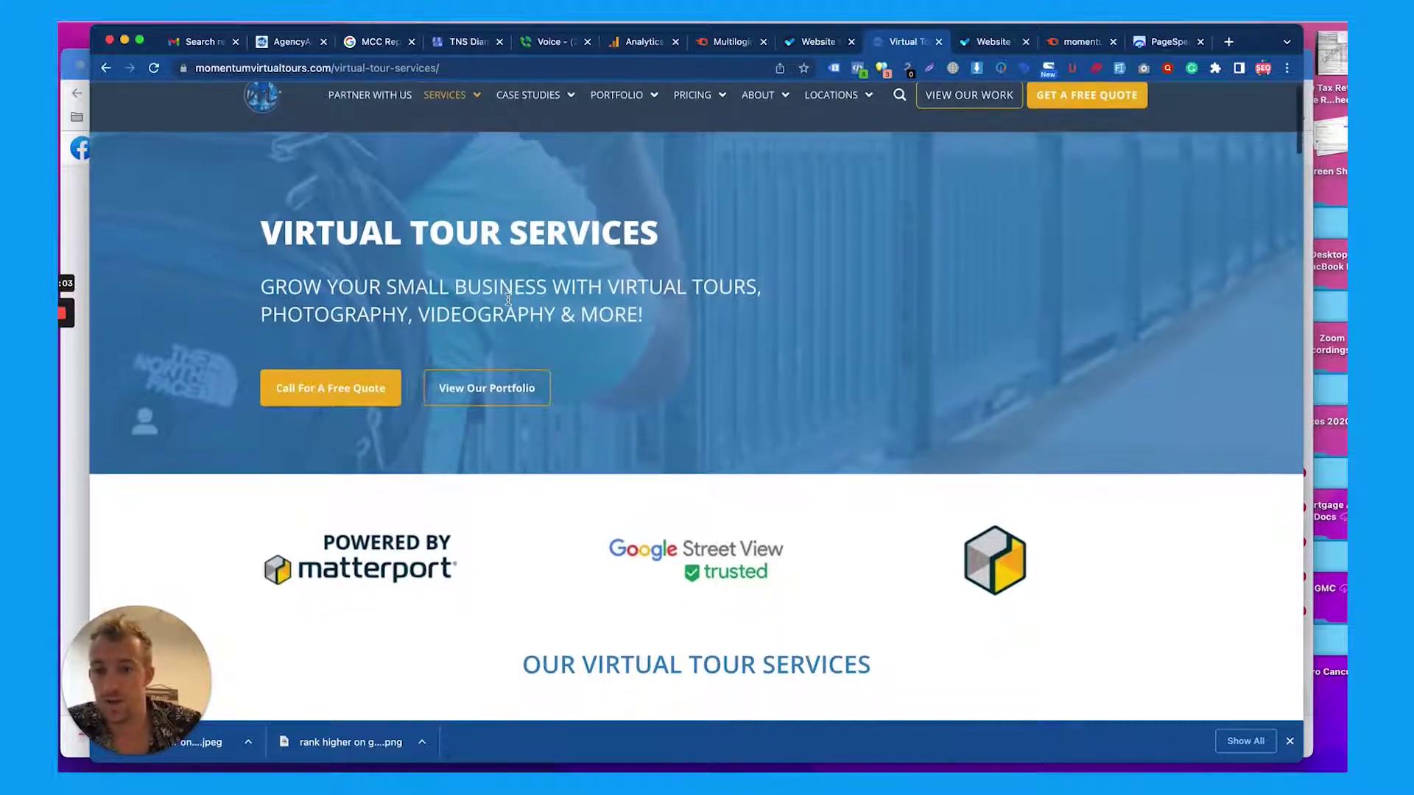
pyautogui.tripleClick(508, 298)
pyautogui.scroll(-7, 508, 297)
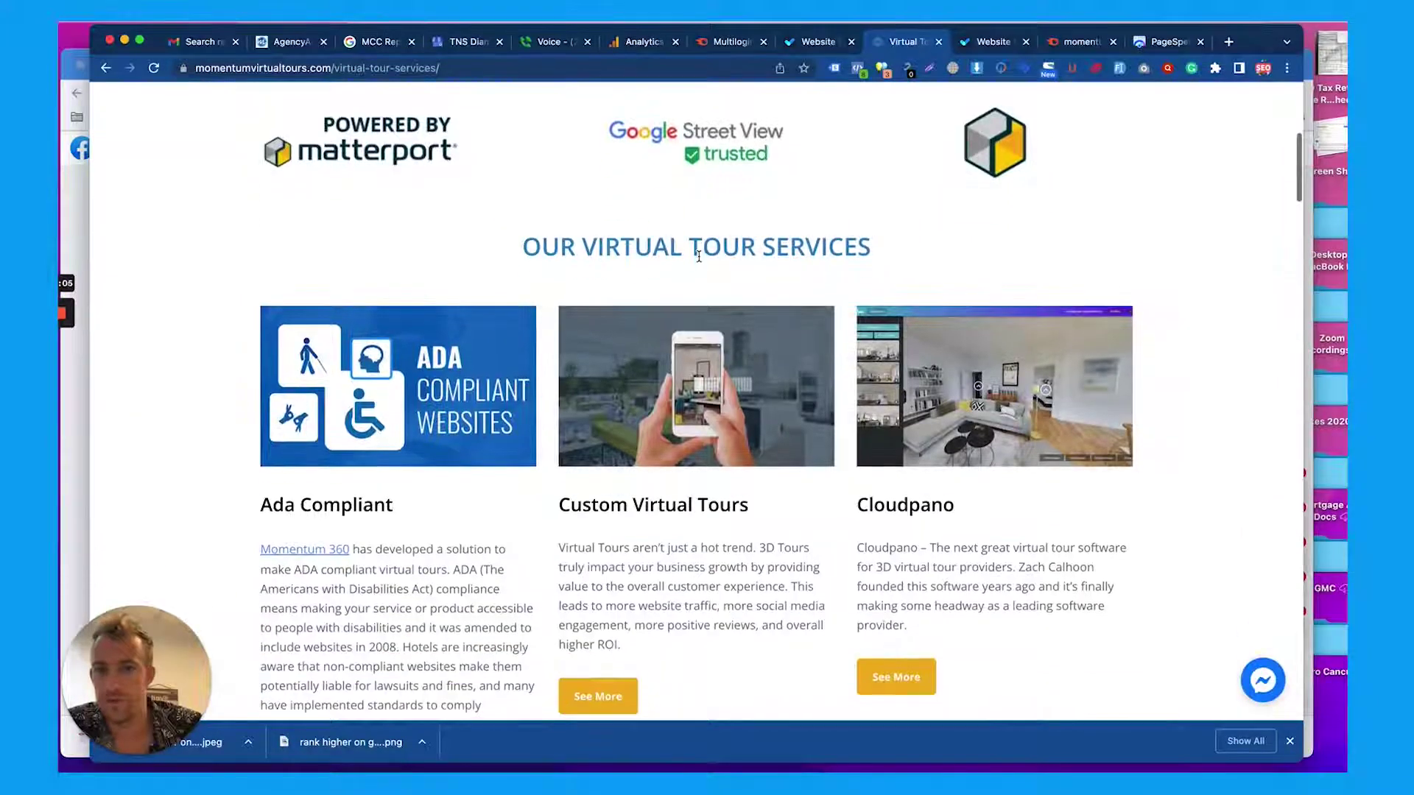
pyautogui.scroll(-2, 699, 254)
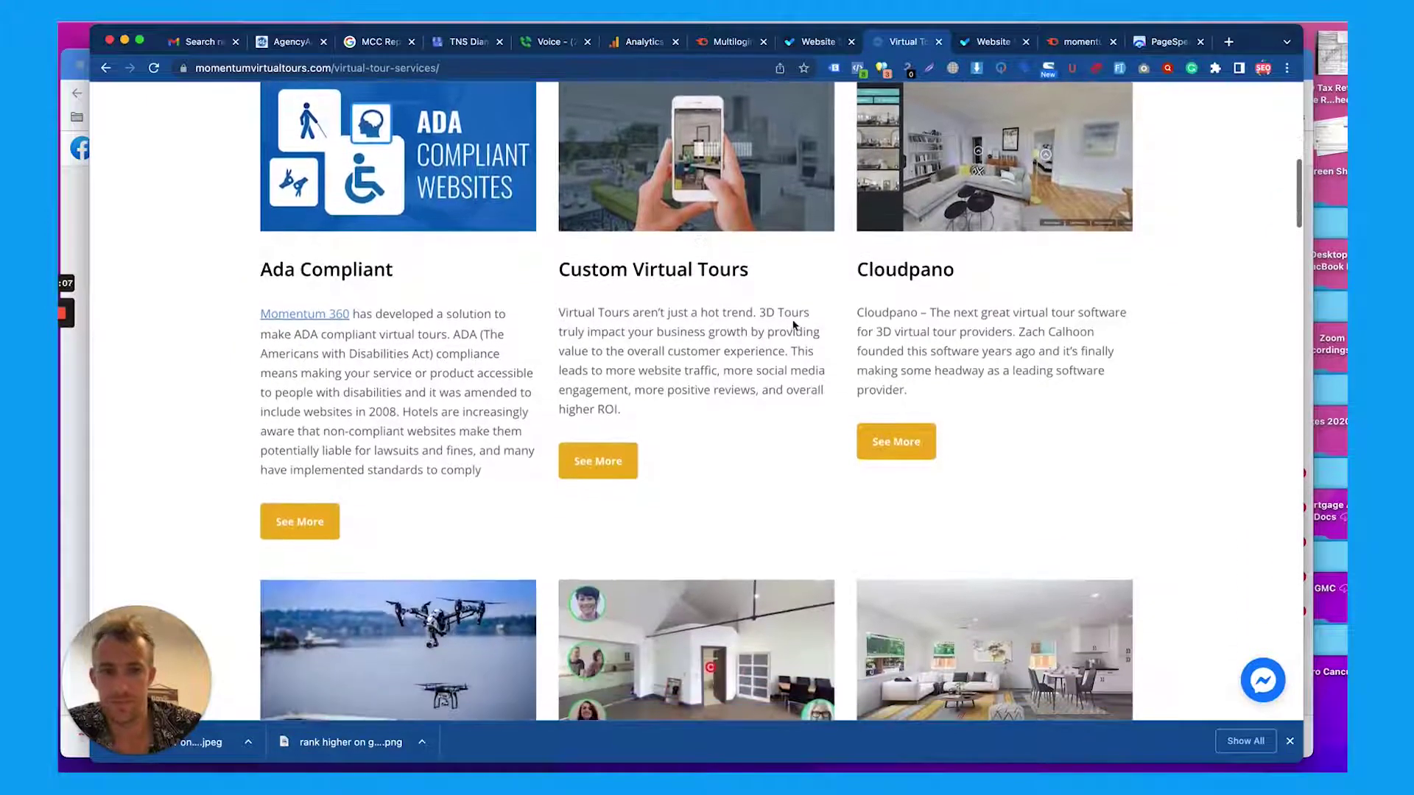
pyautogui.scroll(-1, 793, 324)
pyautogui.scroll(2, 385, 265)
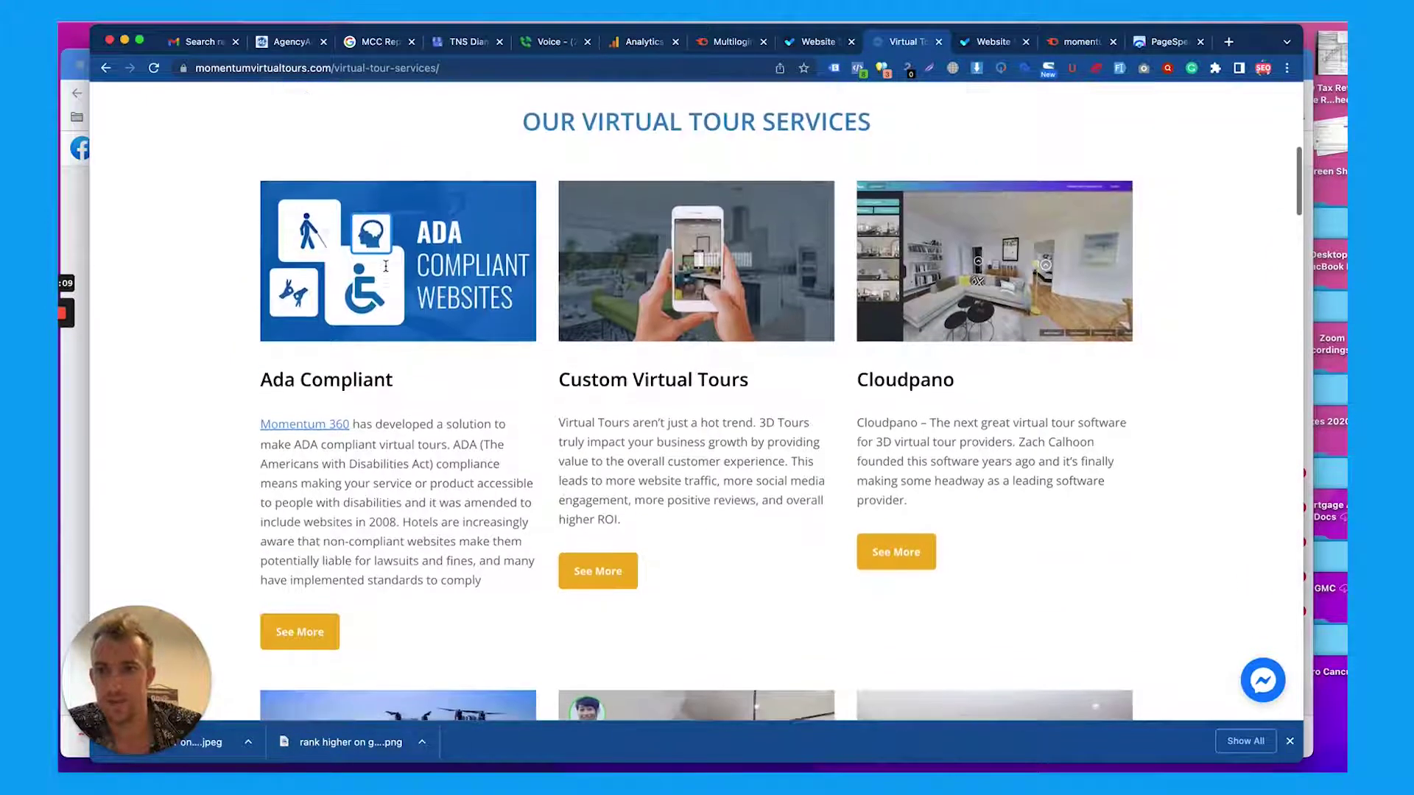
# Scroll through the service cards, from Metareal to 3D Rendering, to the Schedule A Call footer, then back up
pyautogui.scroll(-6, 432, 337)
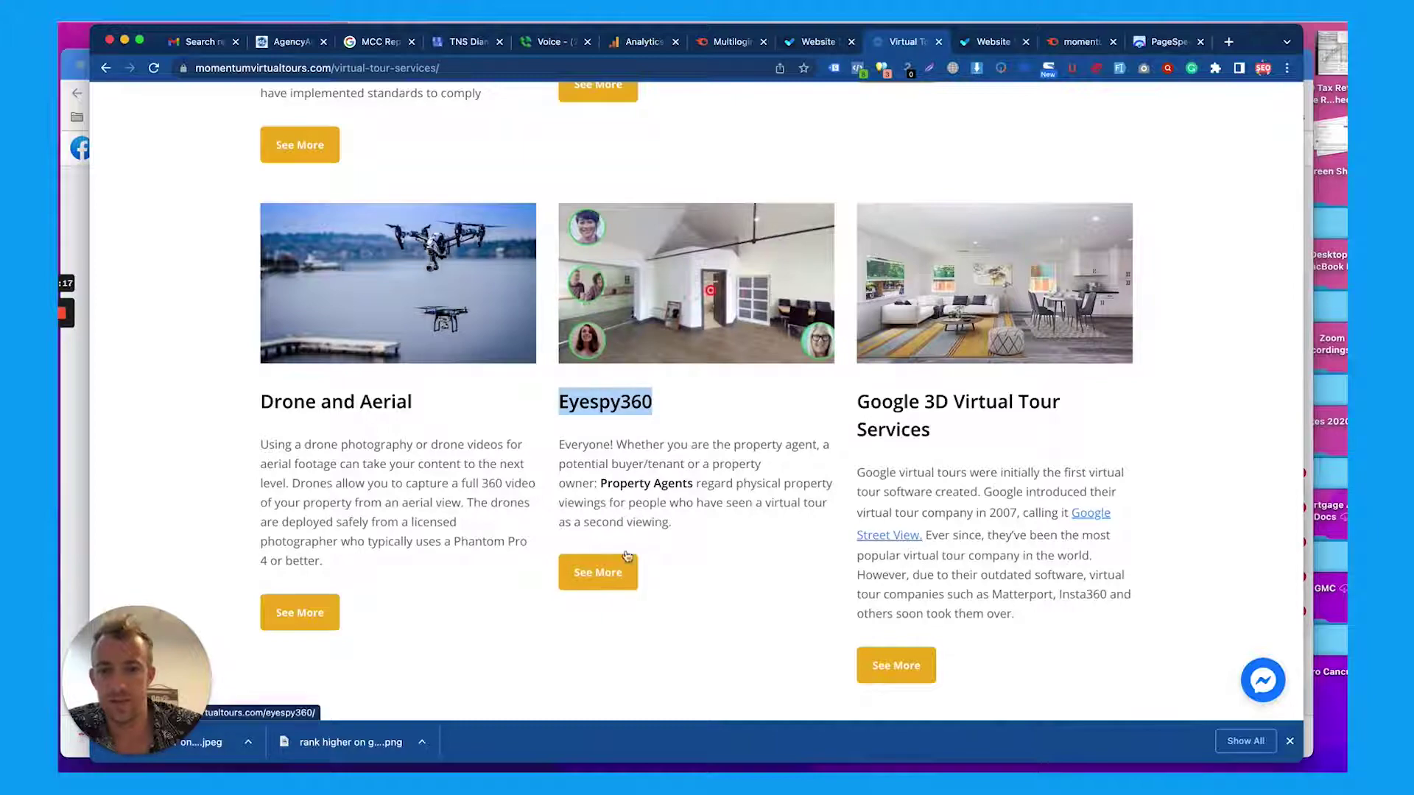
pyautogui.scroll(-1, 825, 417)
pyautogui.scroll(-5, 632, 507)
pyautogui.scroll(6, 632, 503)
pyautogui.scroll(-2, 712, 505)
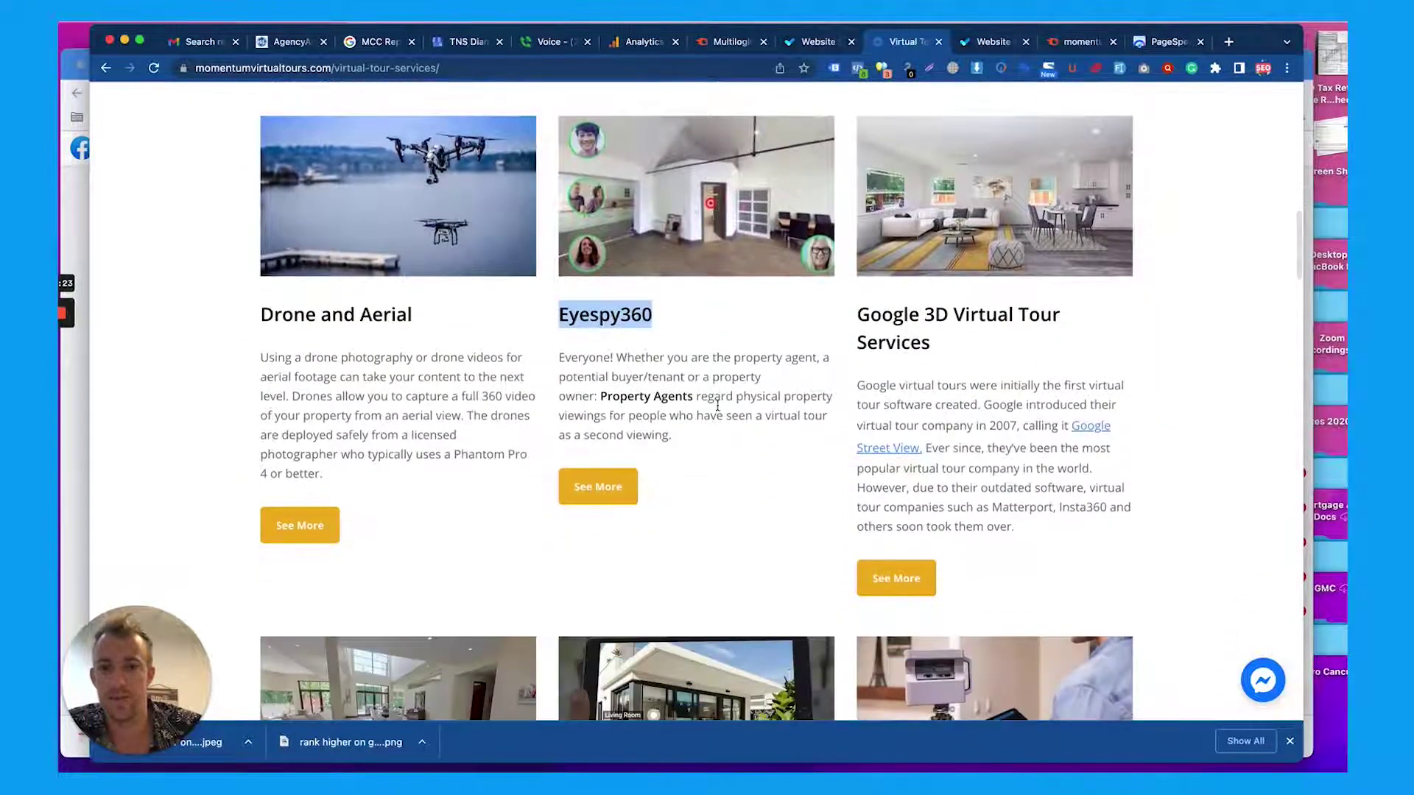
pyautogui.scroll(7, 700, 413)
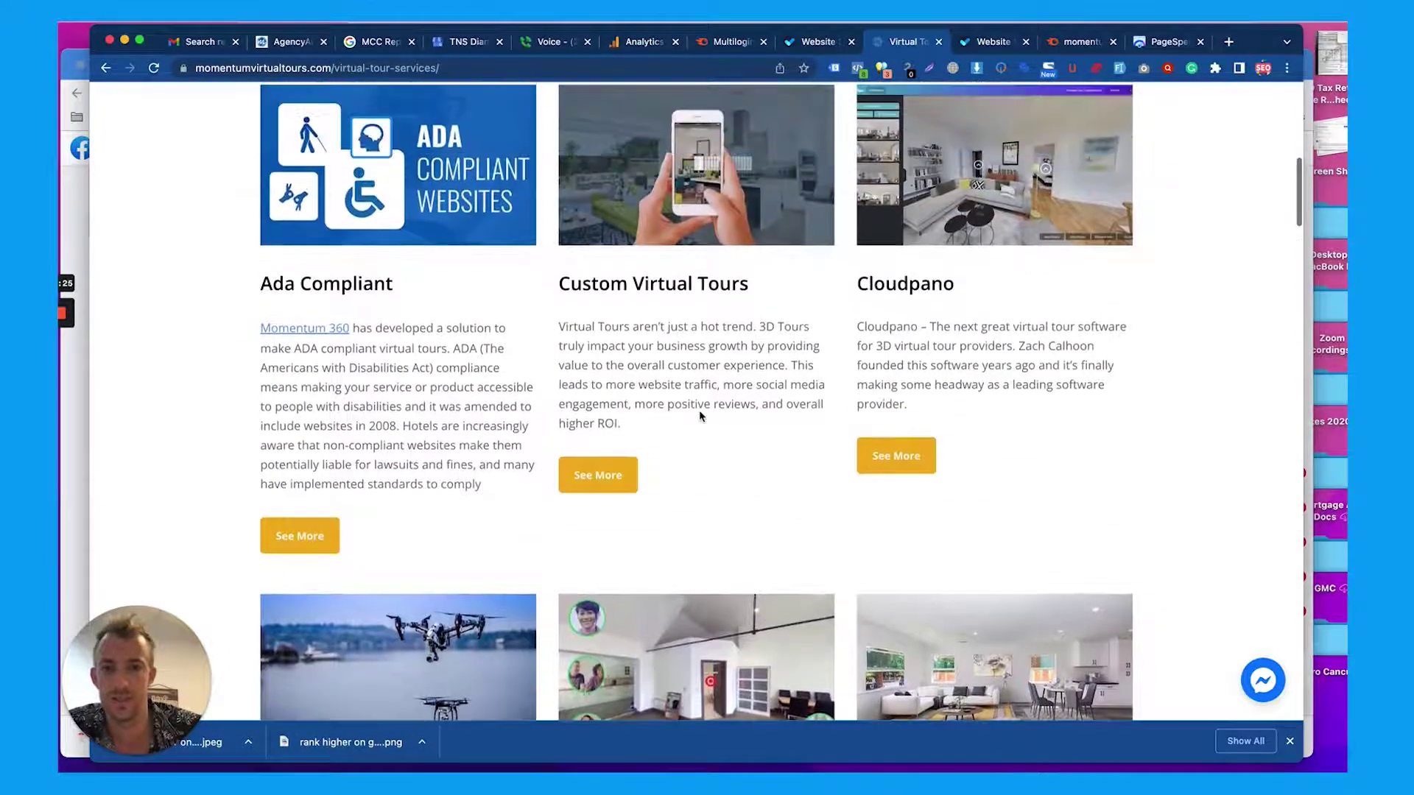
pyautogui.scroll(-6, 853, 295)
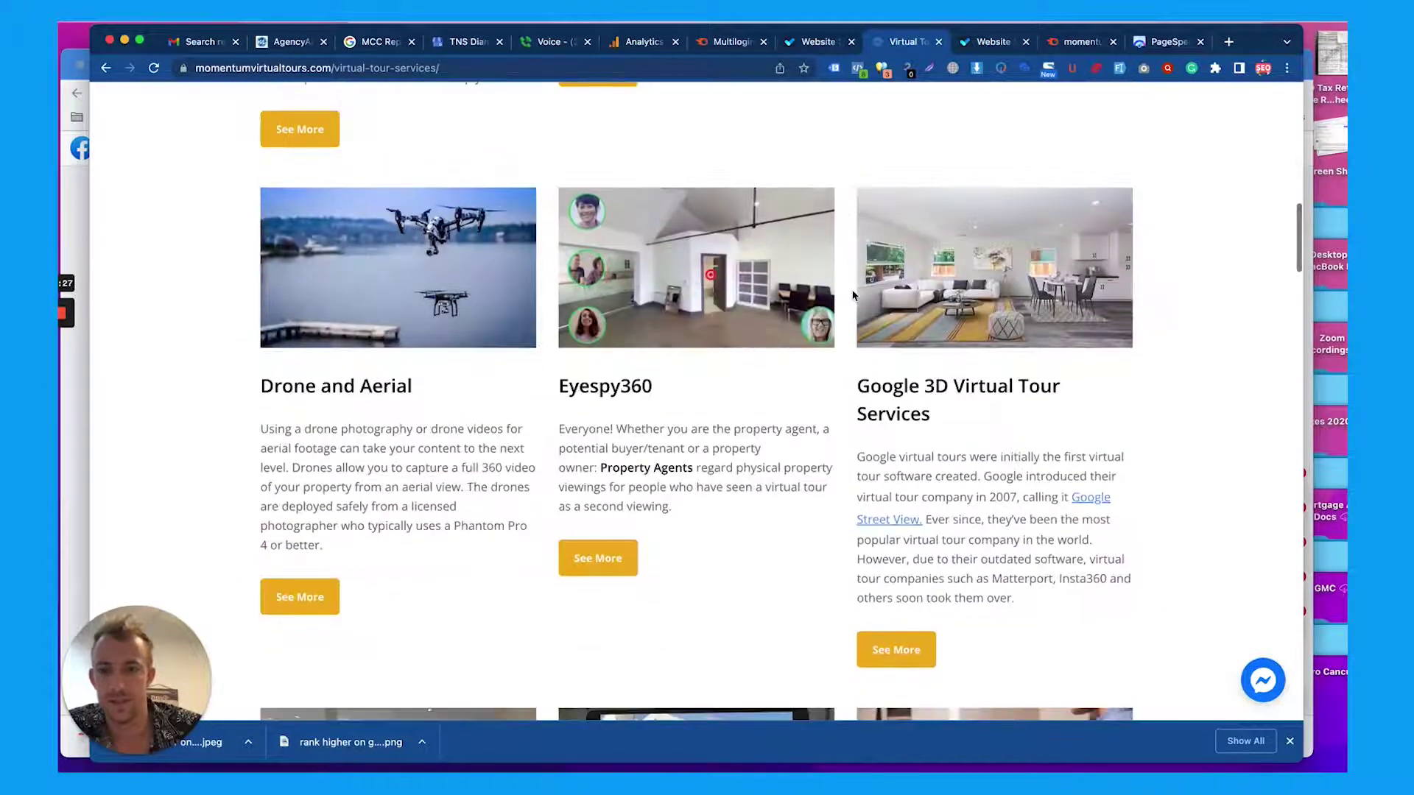
pyautogui.scroll(-13, 853, 295)
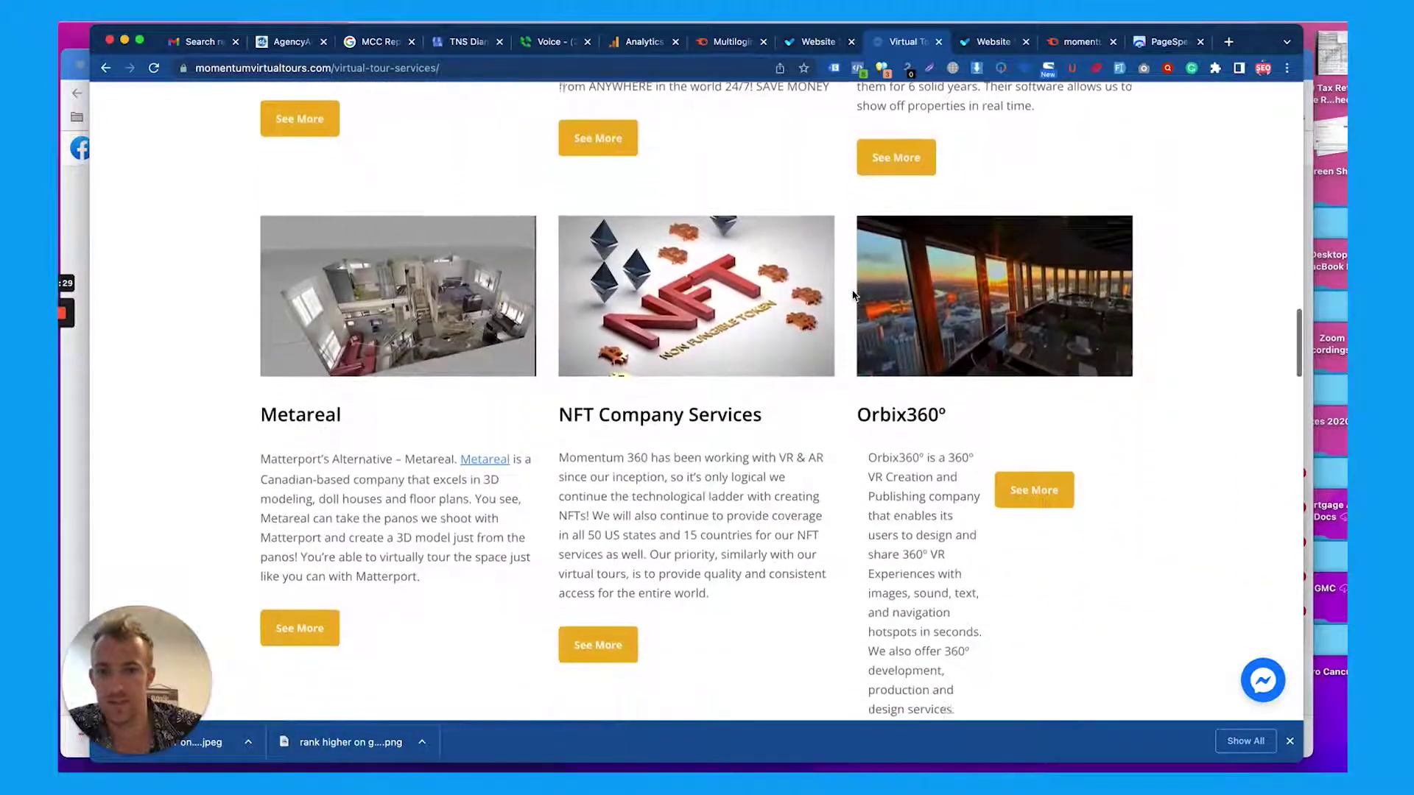
pyautogui.scroll(-5, 852, 295)
pyautogui.scroll(-10, 853, 296)
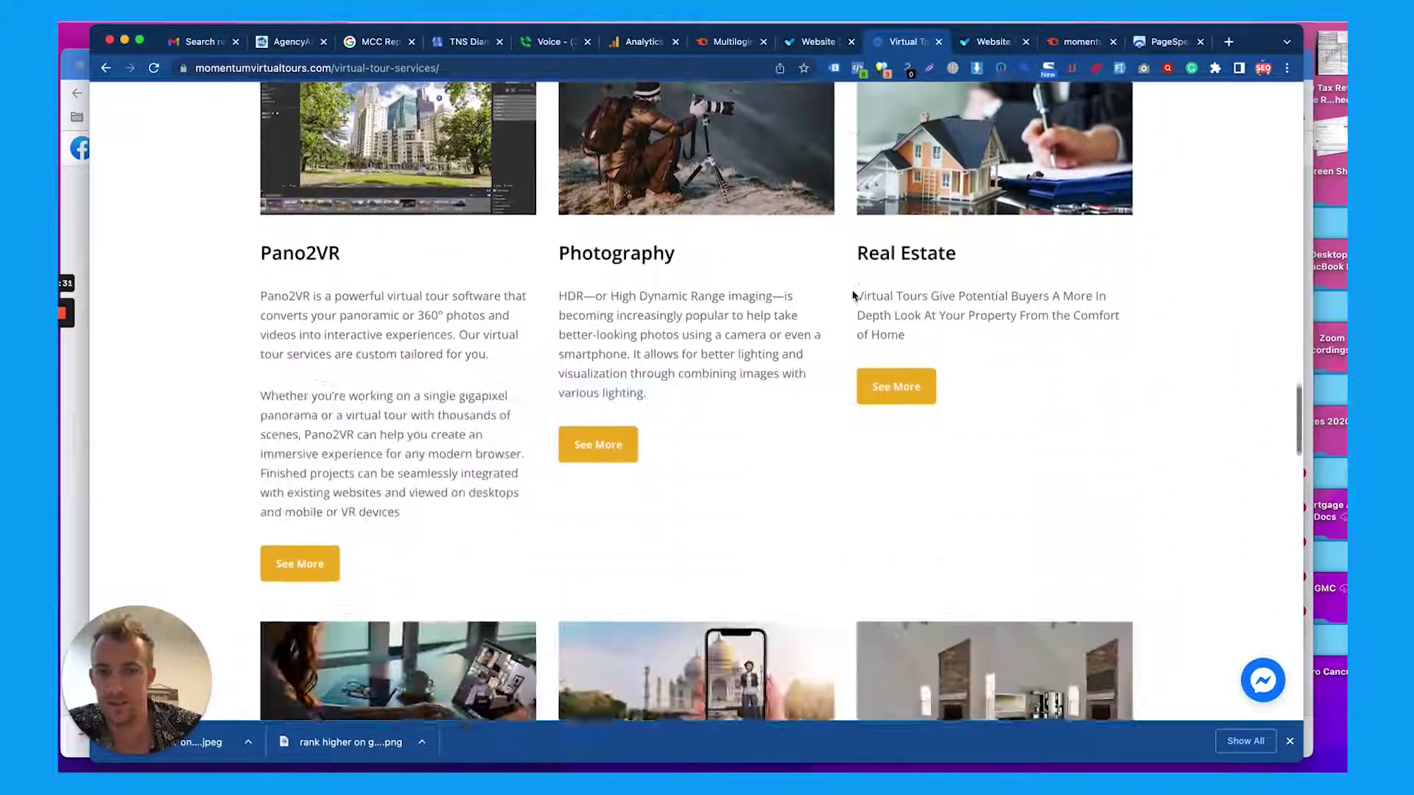
pyautogui.scroll(-10, 852, 295)
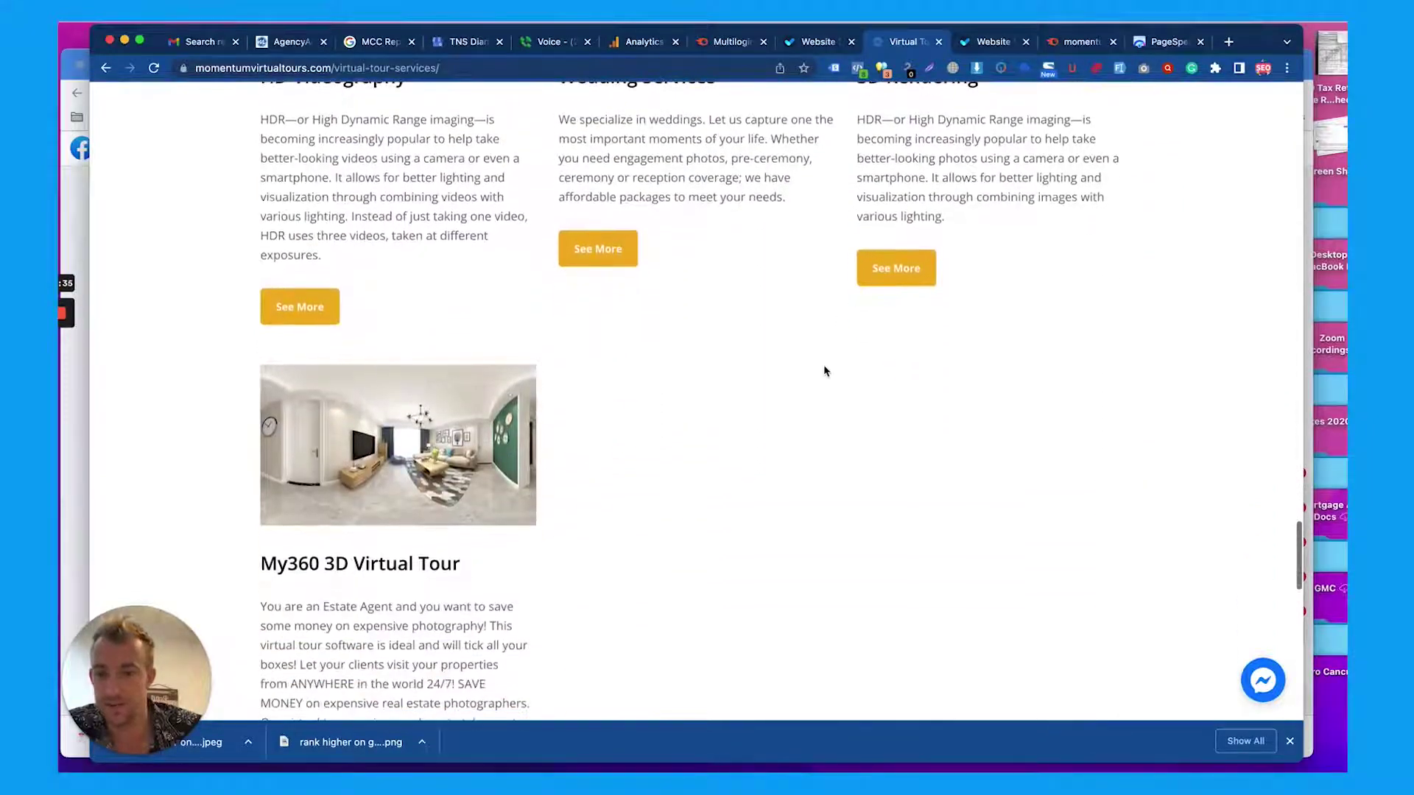
pyautogui.scroll(-12, 824, 366)
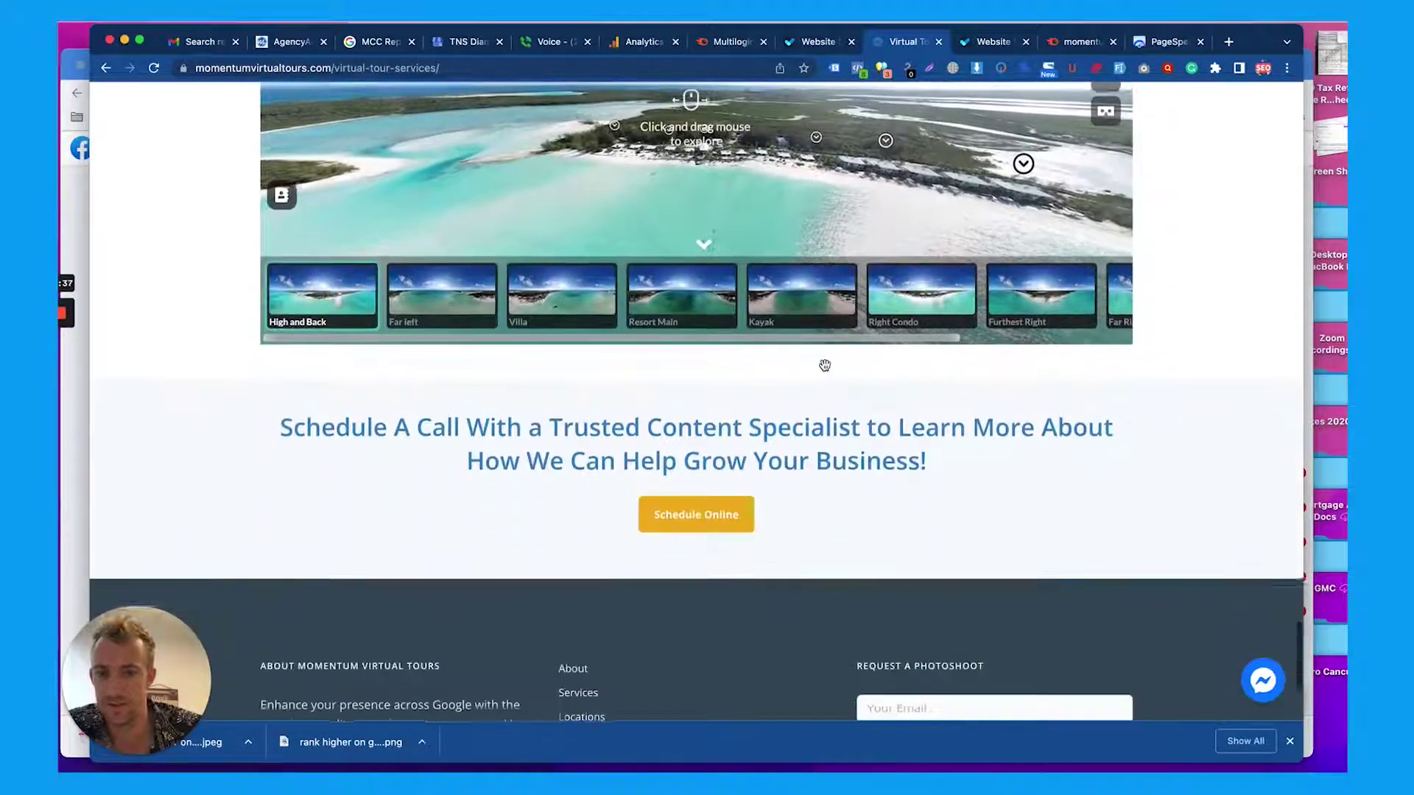
pyautogui.scroll(-1, 824, 366)
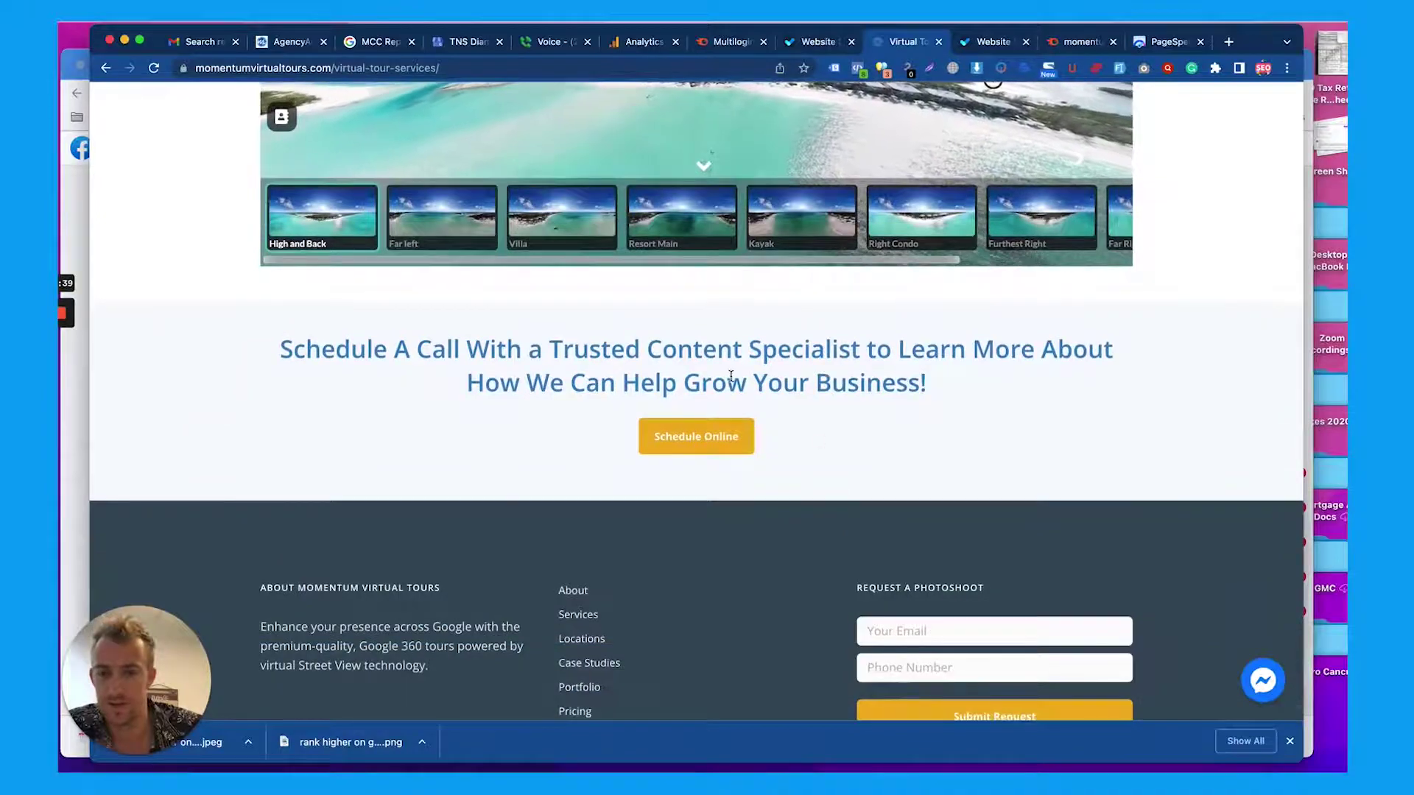
pyautogui.scroll(8, 732, 376)
pyautogui.scroll(-4, 733, 379)
pyautogui.scroll(3, 725, 331)
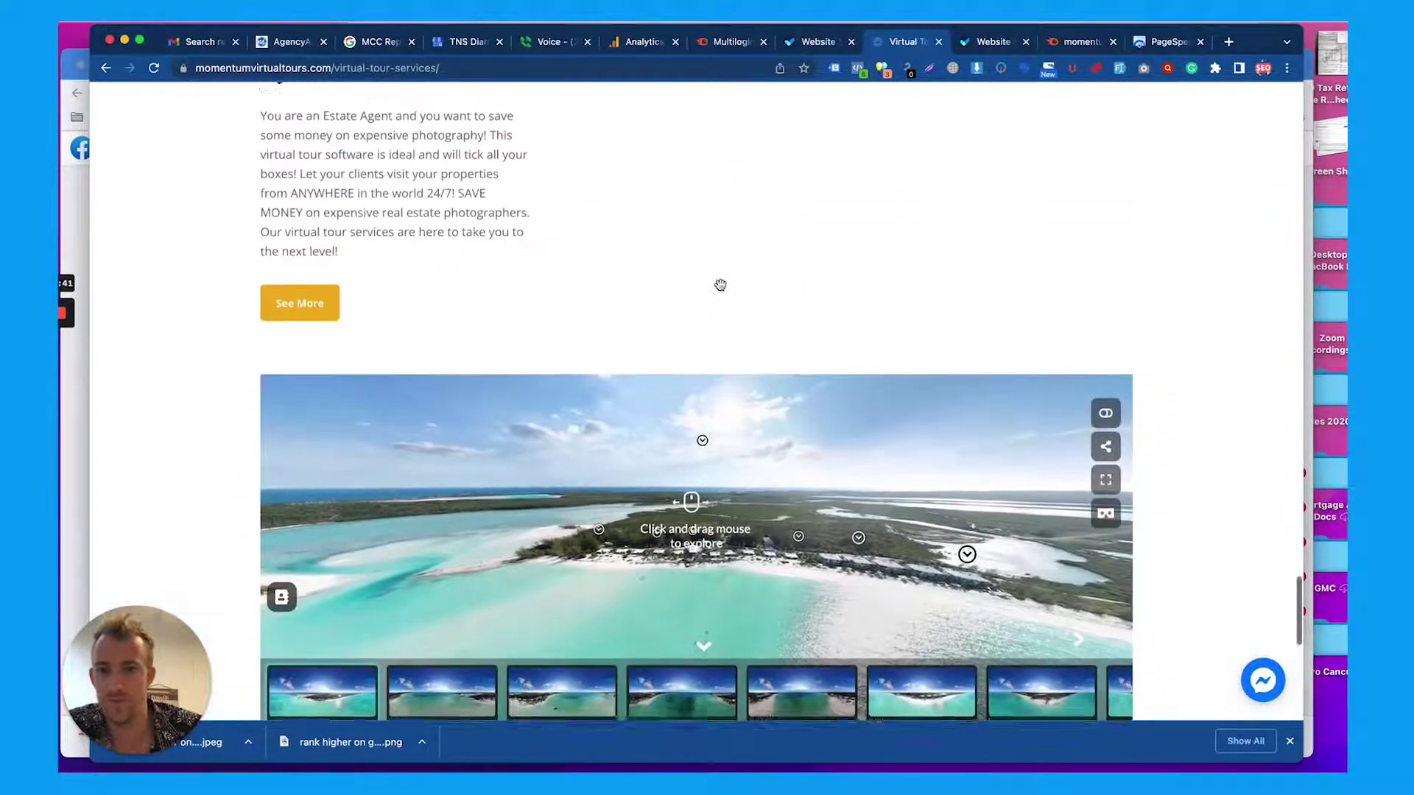
pyautogui.scroll(20, 720, 285)
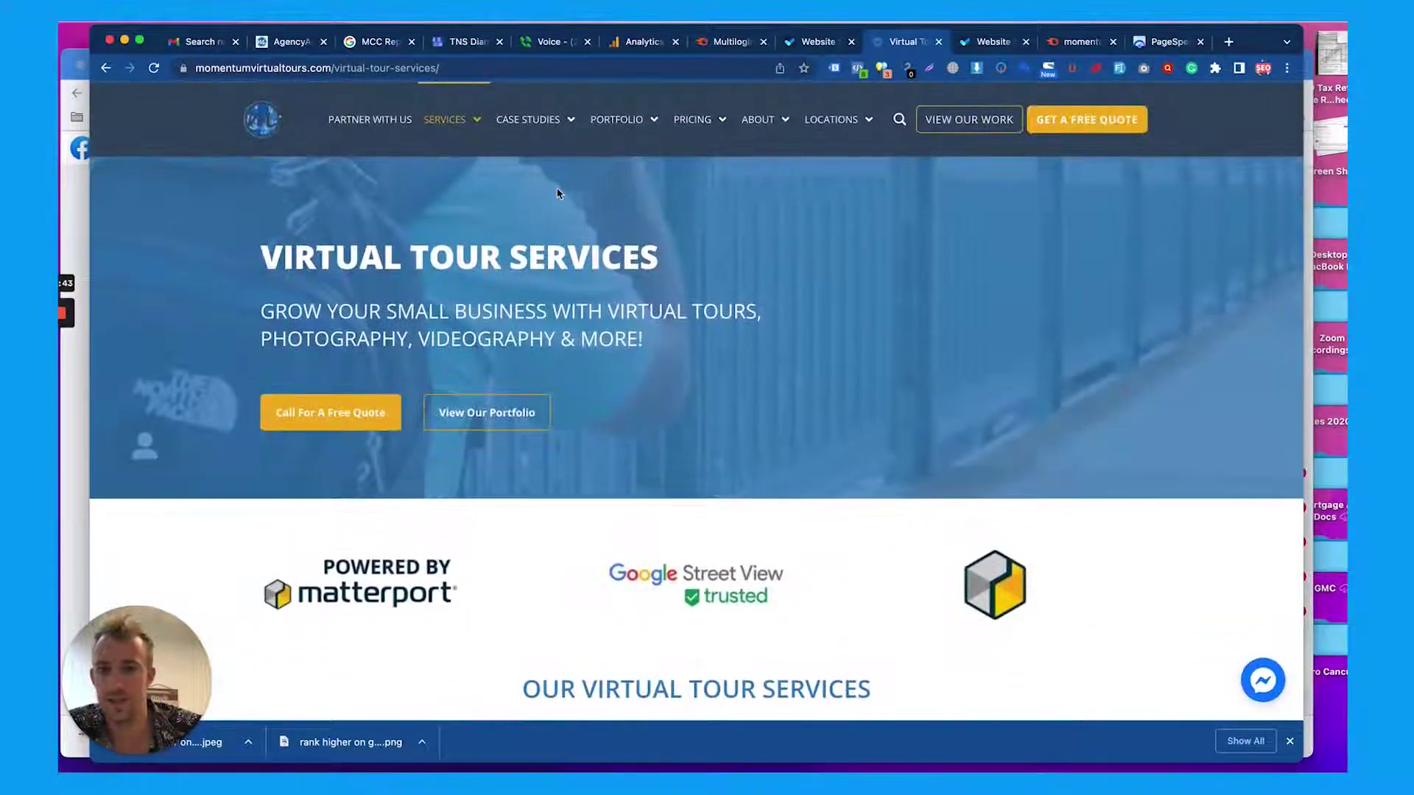
# Check the page's 67-character title and meta description in the SEO extension, then close it
pyautogui.click(881, 70)
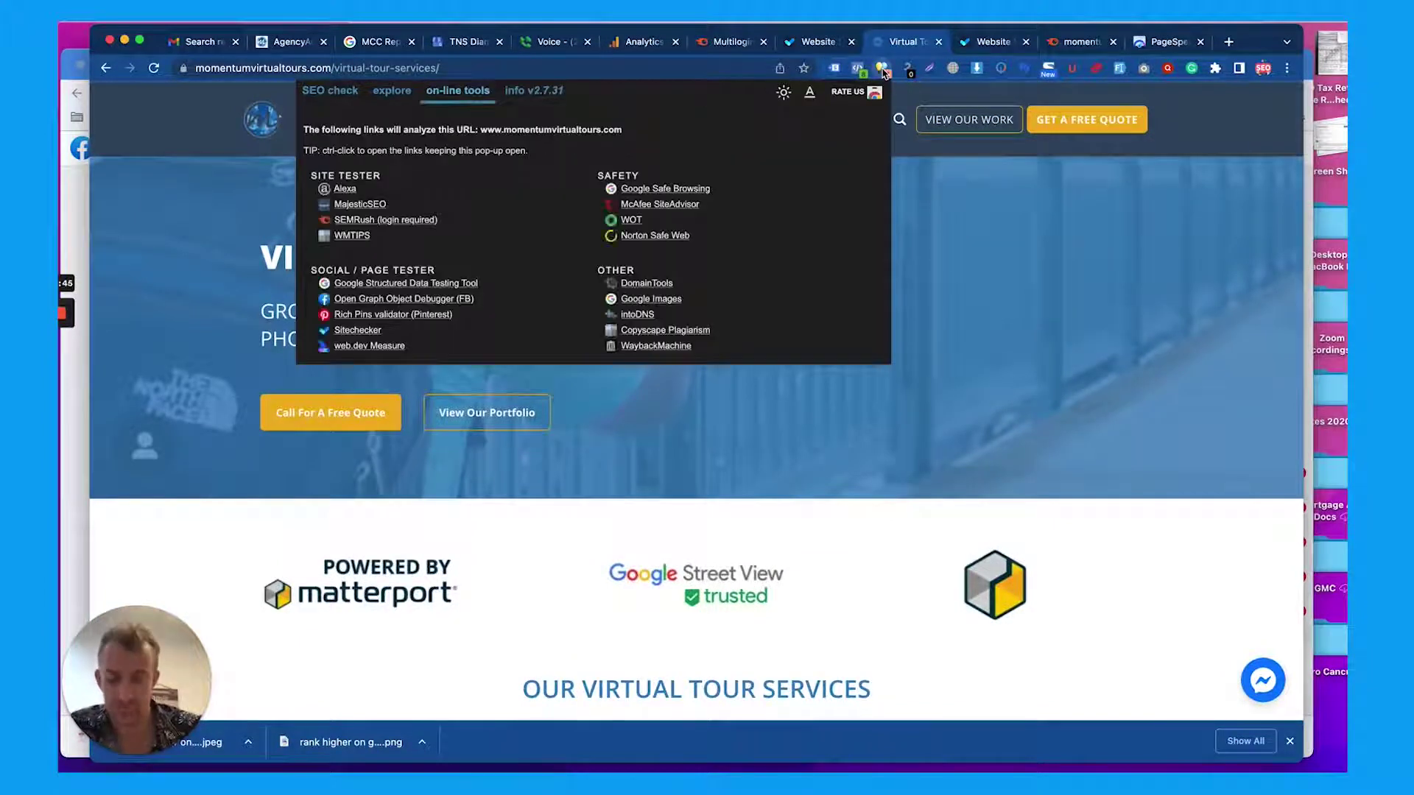
pyautogui.click(347, 95)
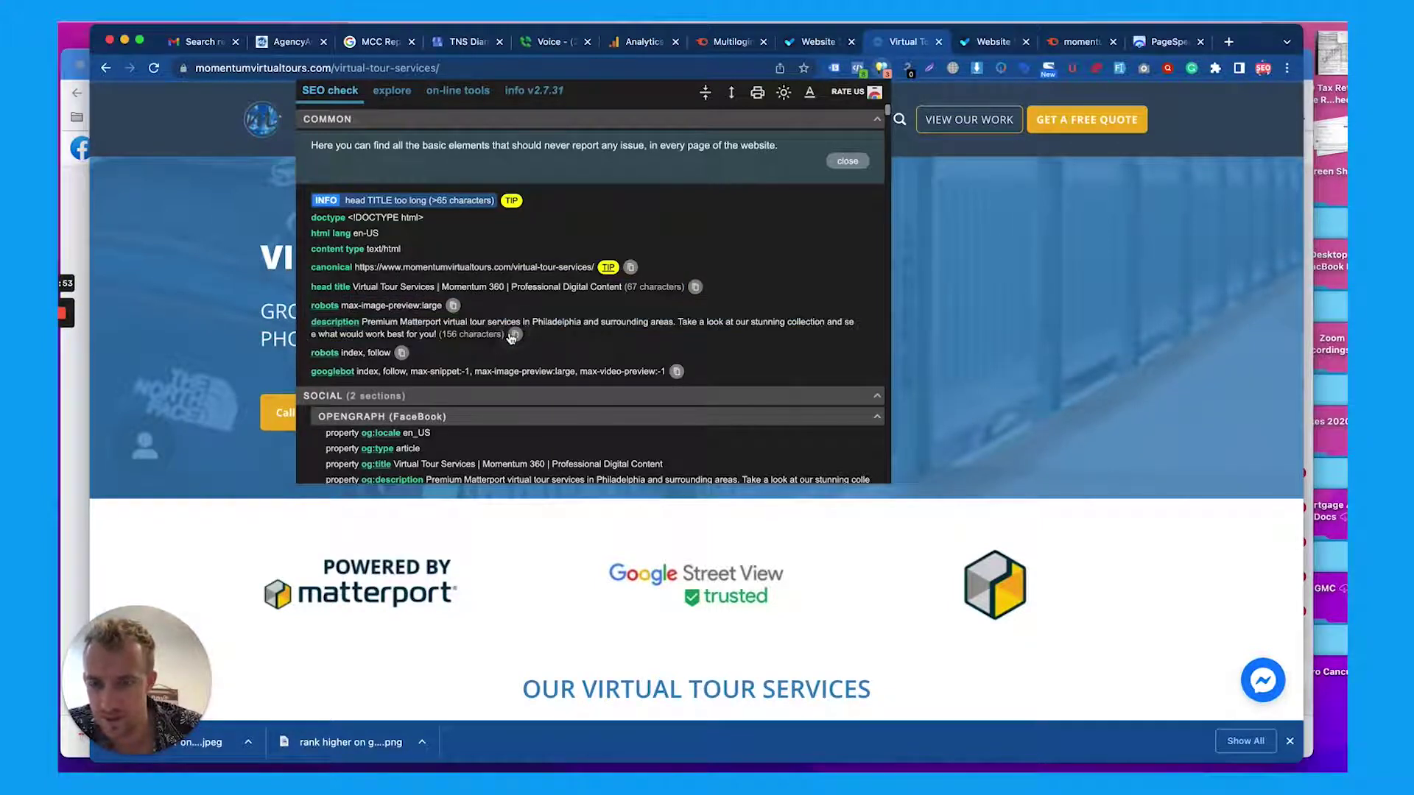
pyautogui.click(941, 280)
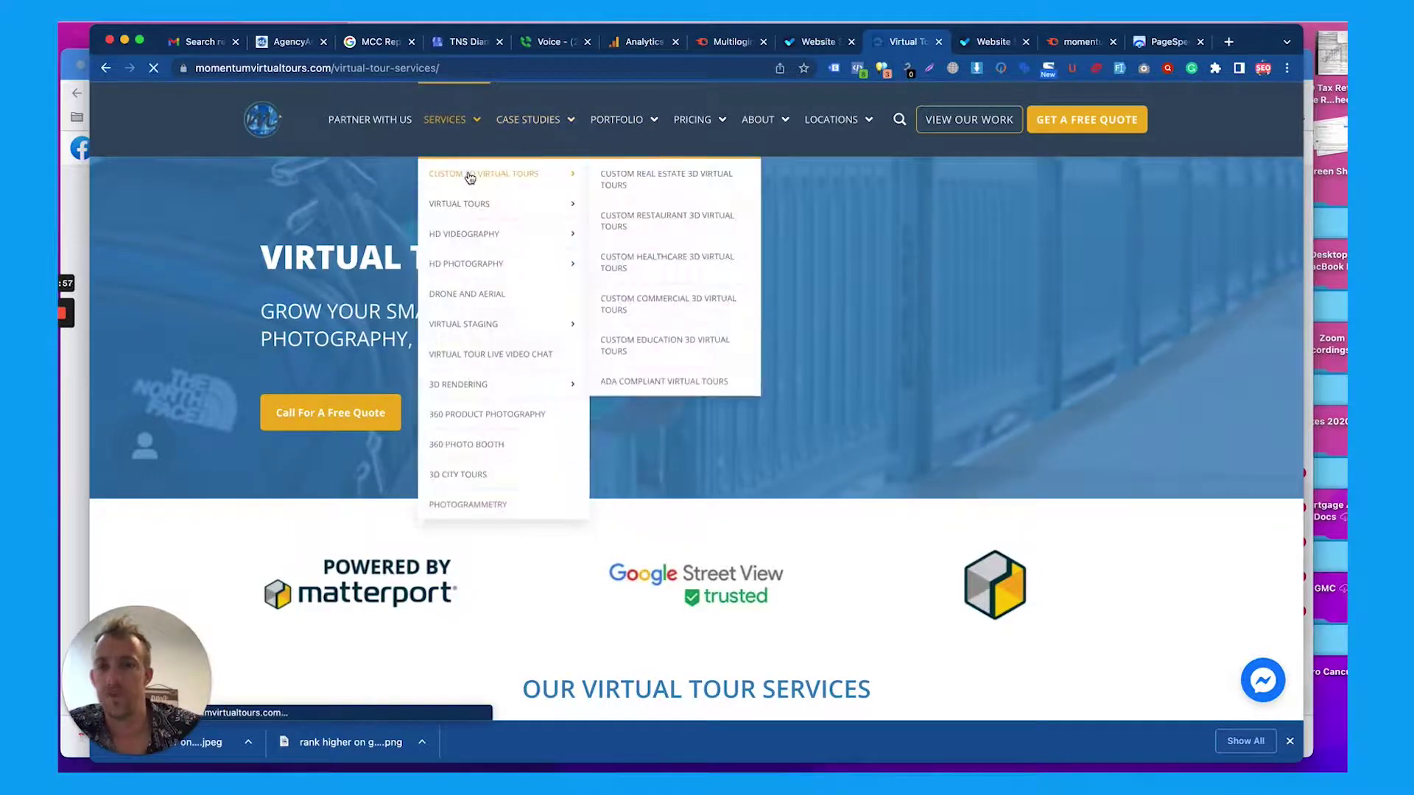
# Open Customized Virtual Tours and scroll the custom-3d-virtual-tour page from the jet tour to the footer
pyautogui.click(470, 174)
pyautogui.scroll(-6, 524, 274)
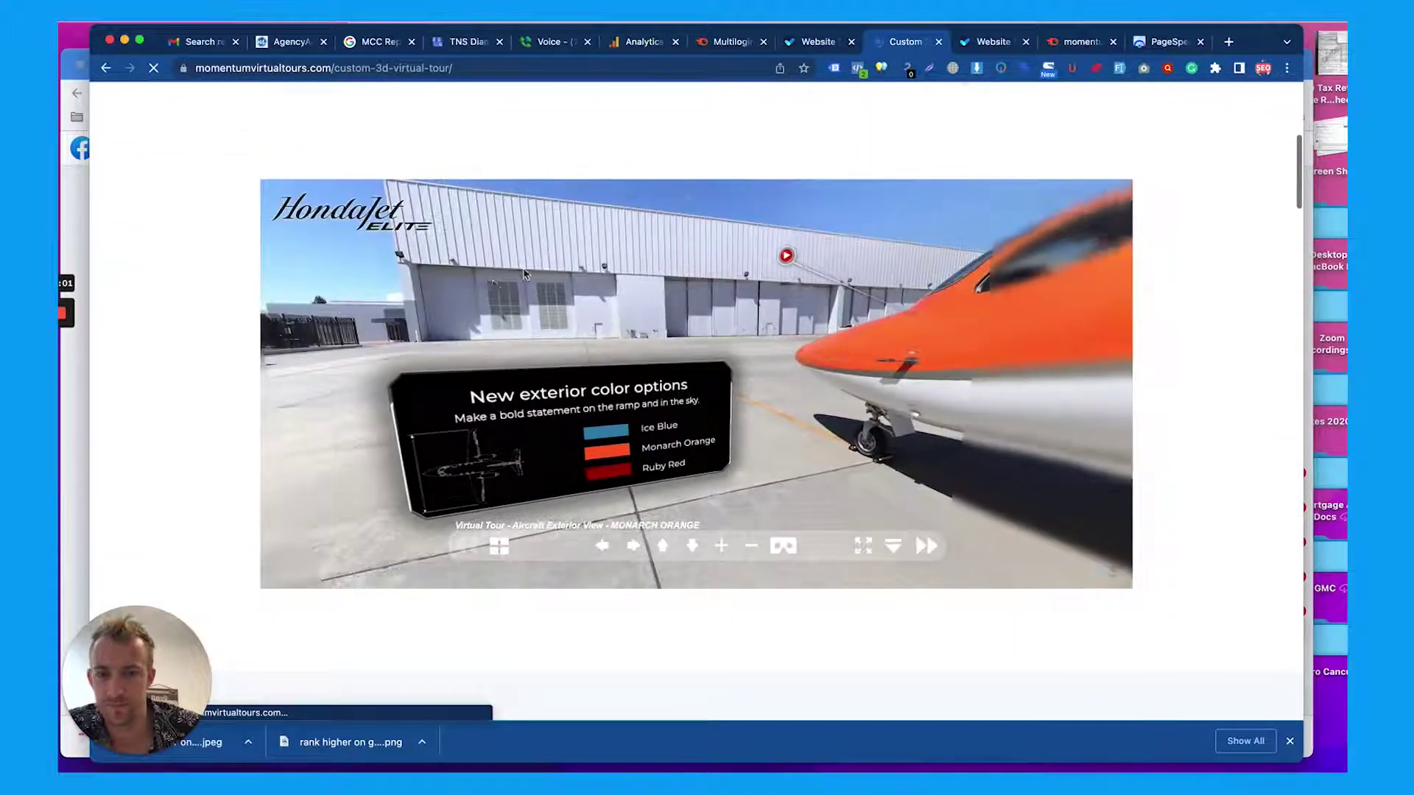
pyautogui.scroll(-8, 210, 318)
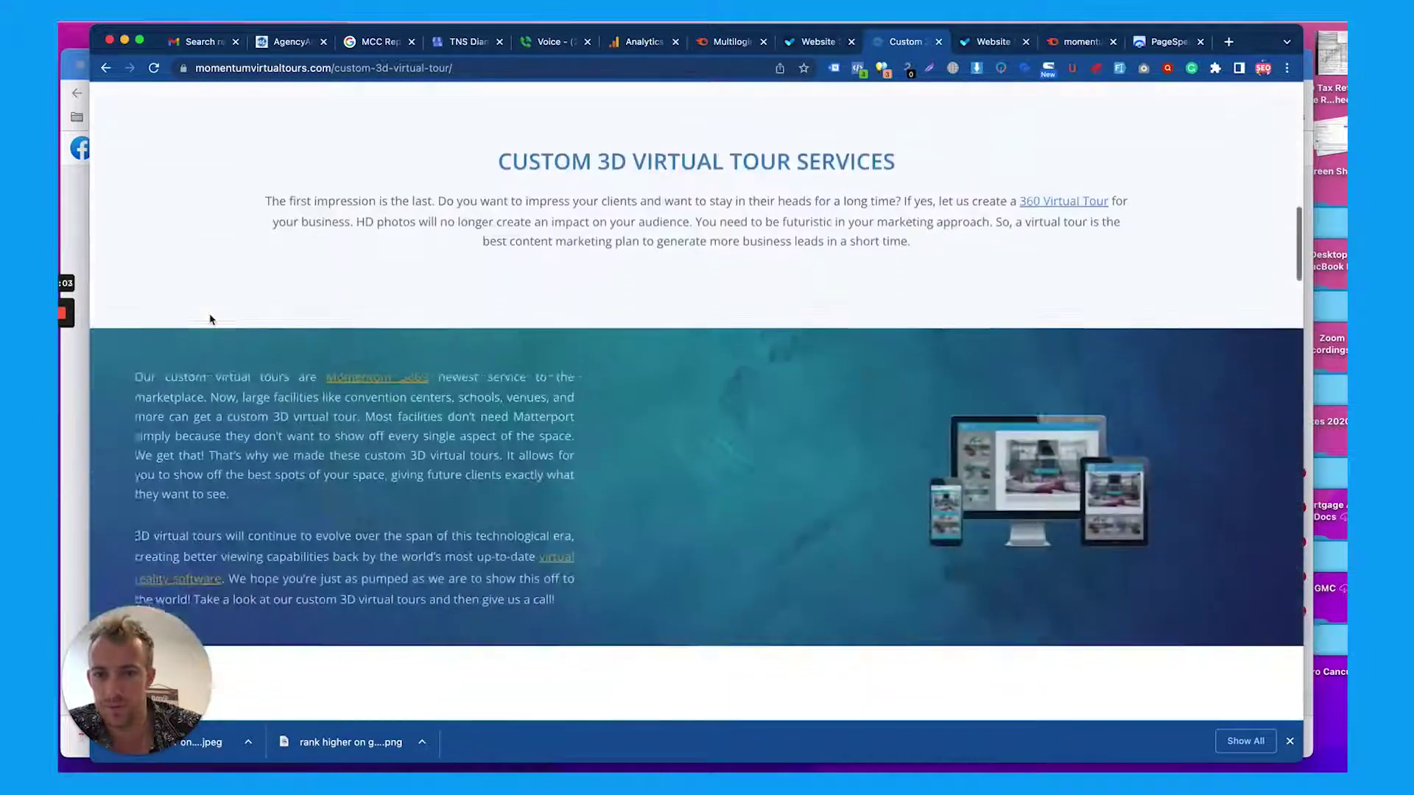
pyautogui.scroll(-1, 210, 319)
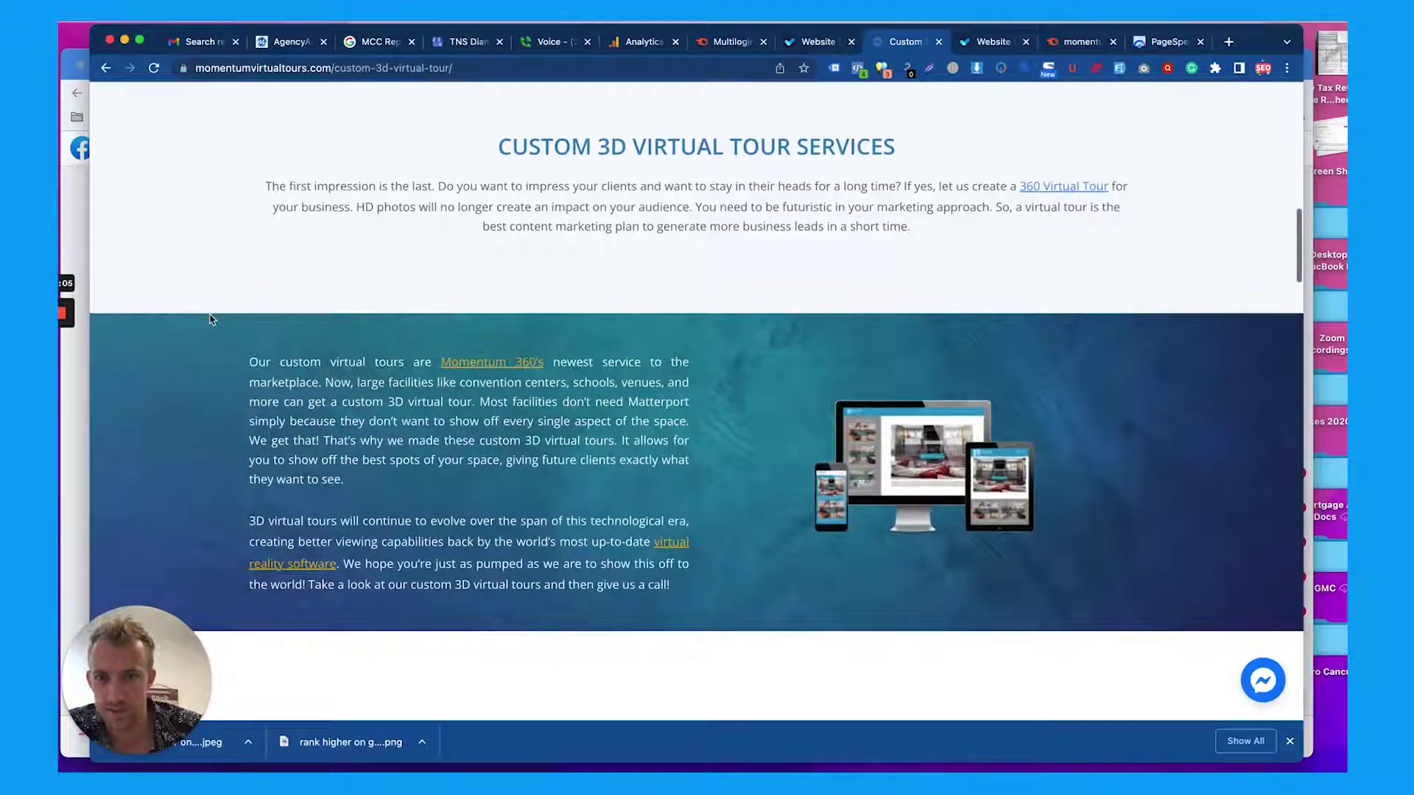
pyautogui.scroll(-7, 889, 280)
pyautogui.scroll(-7, 889, 280)
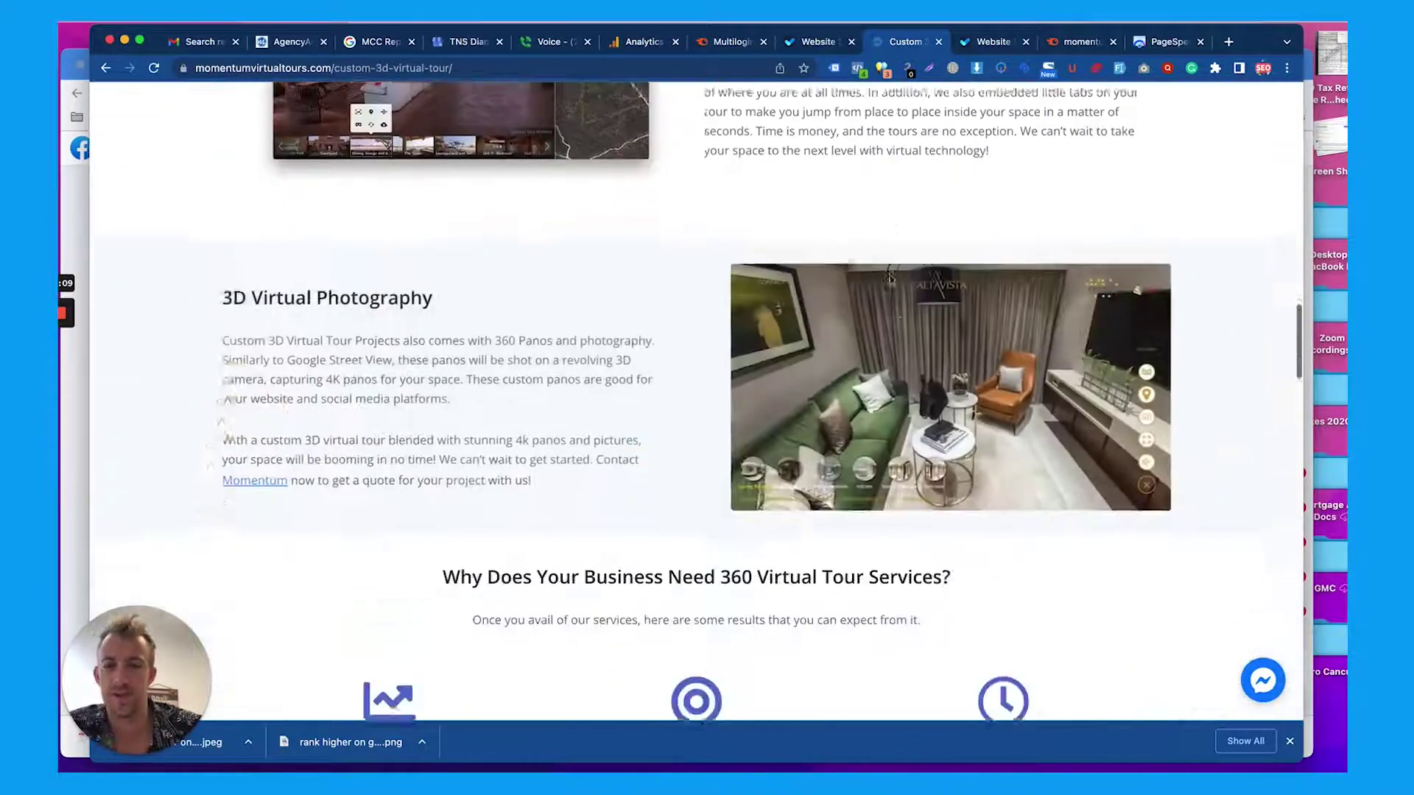
pyautogui.scroll(-5, 559, 193)
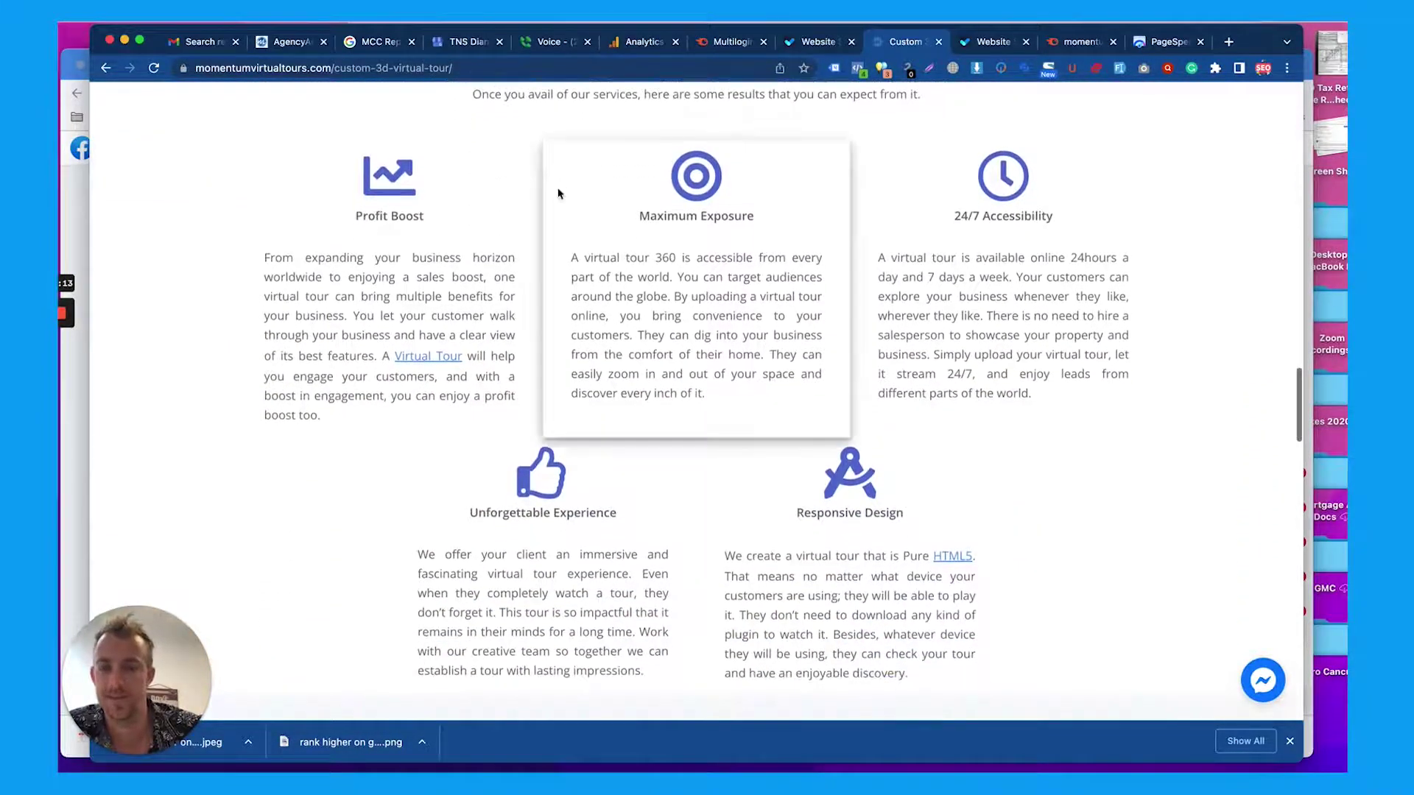
pyautogui.scroll(-5, 558, 192)
pyautogui.scroll(-2, 558, 193)
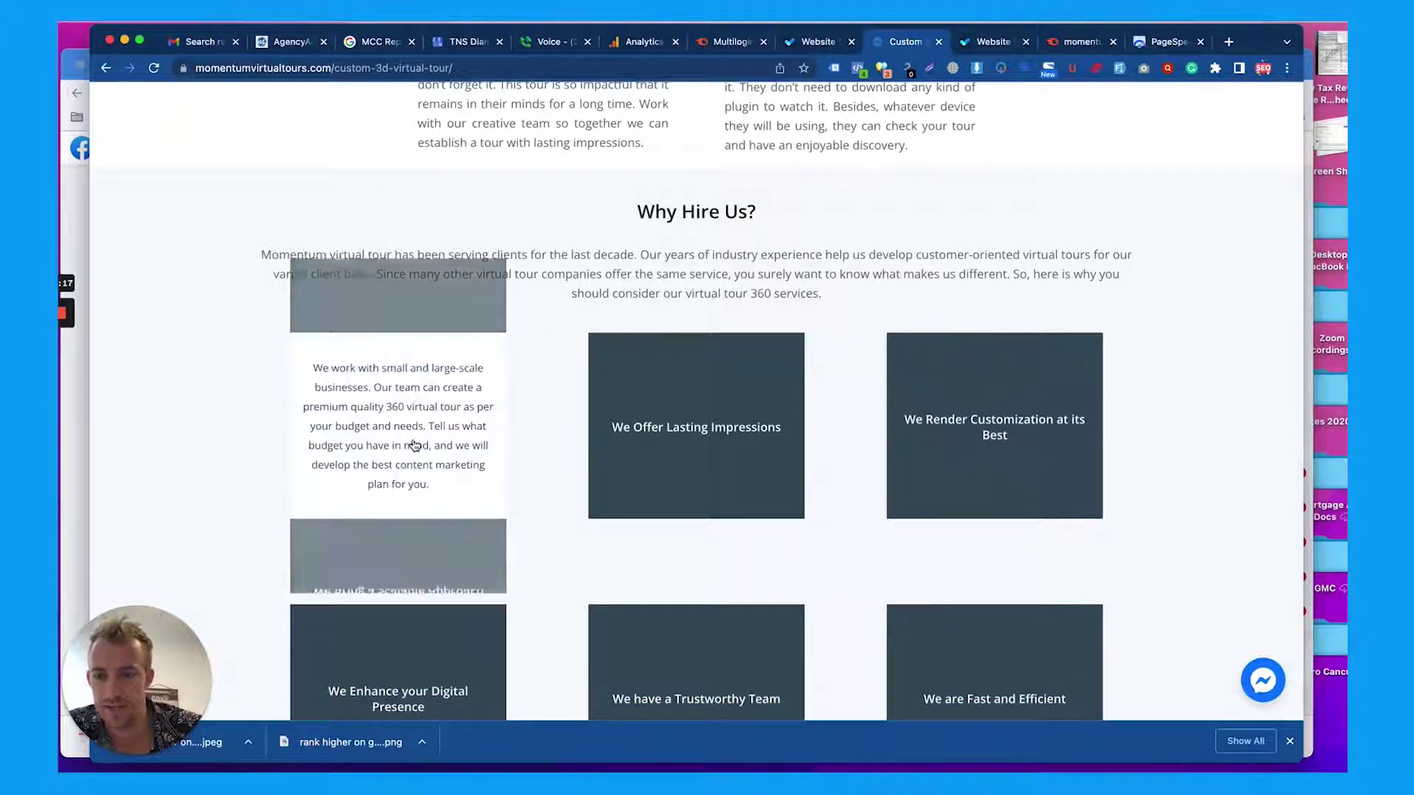
pyautogui.scroll(-6, 950, 414)
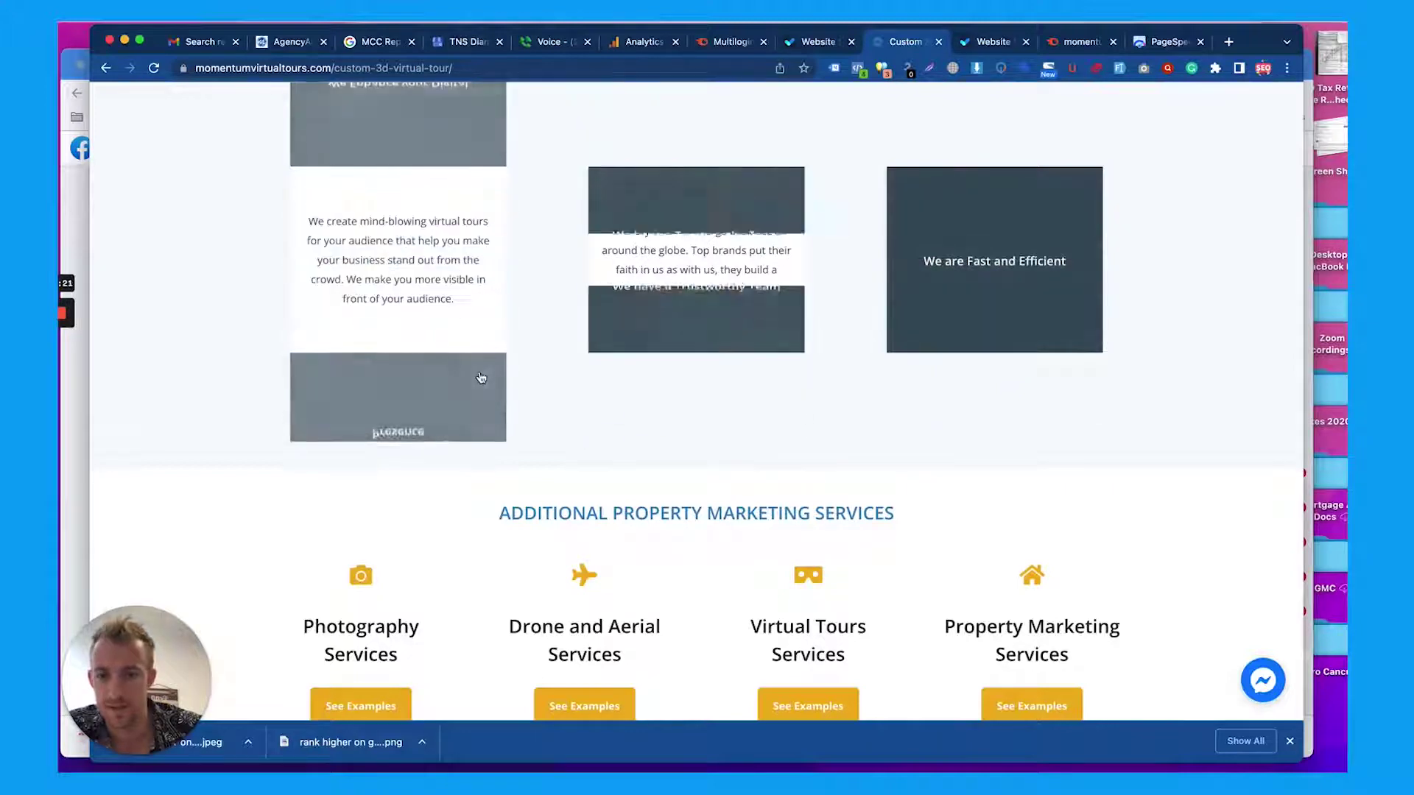
pyautogui.scroll(-3, 480, 376)
pyautogui.scroll(-1, 480, 376)
pyautogui.scroll(-6, 480, 376)
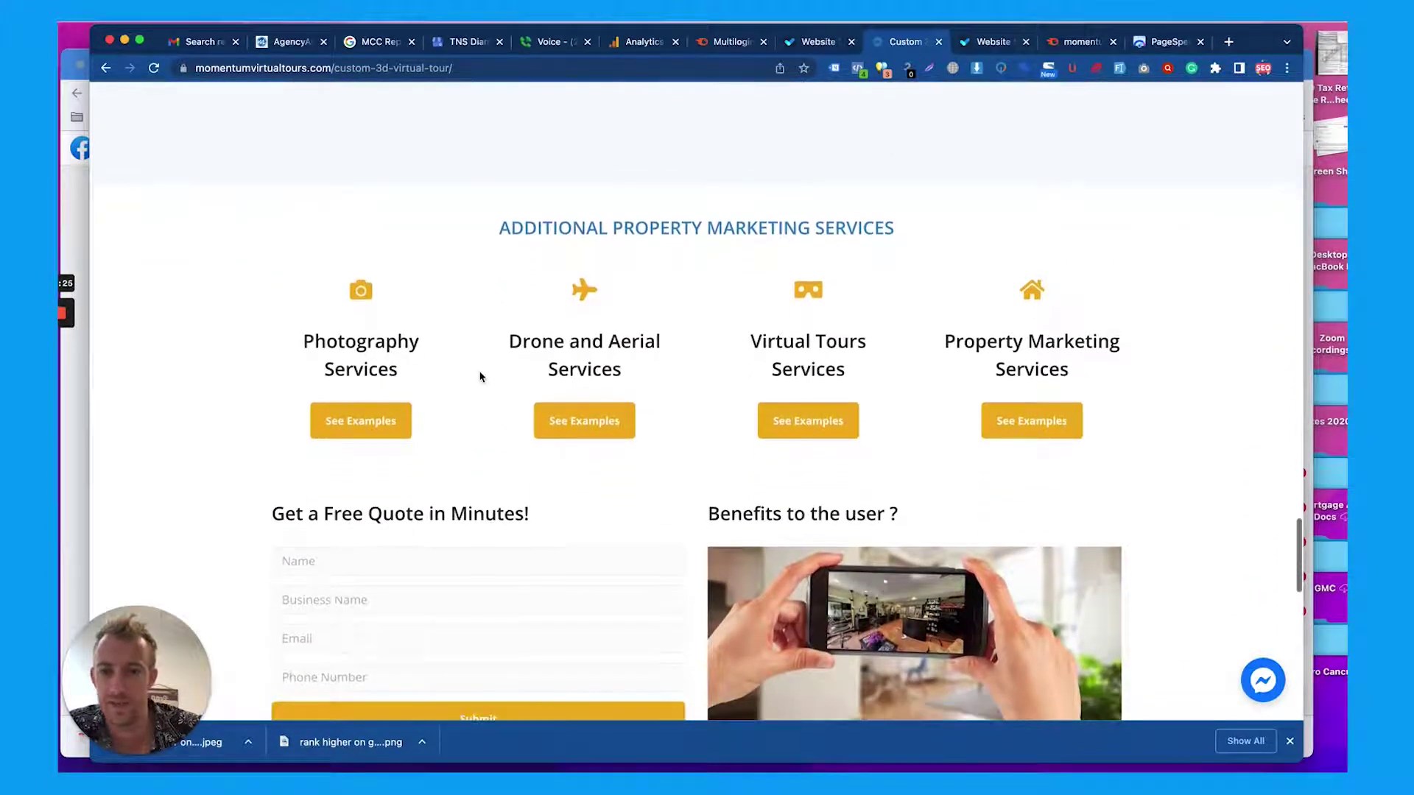
pyautogui.scroll(-3, 480, 376)
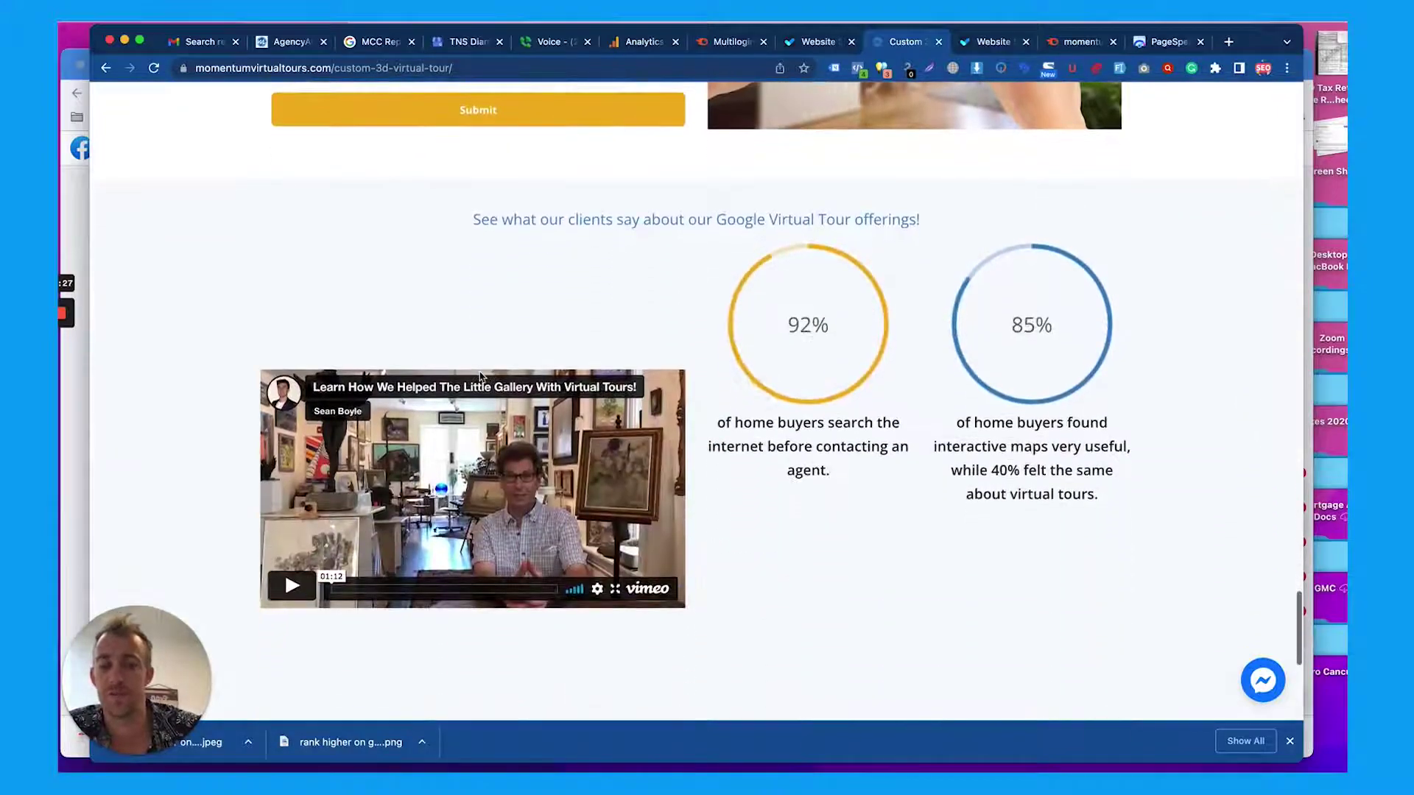
pyautogui.scroll(-5, 480, 376)
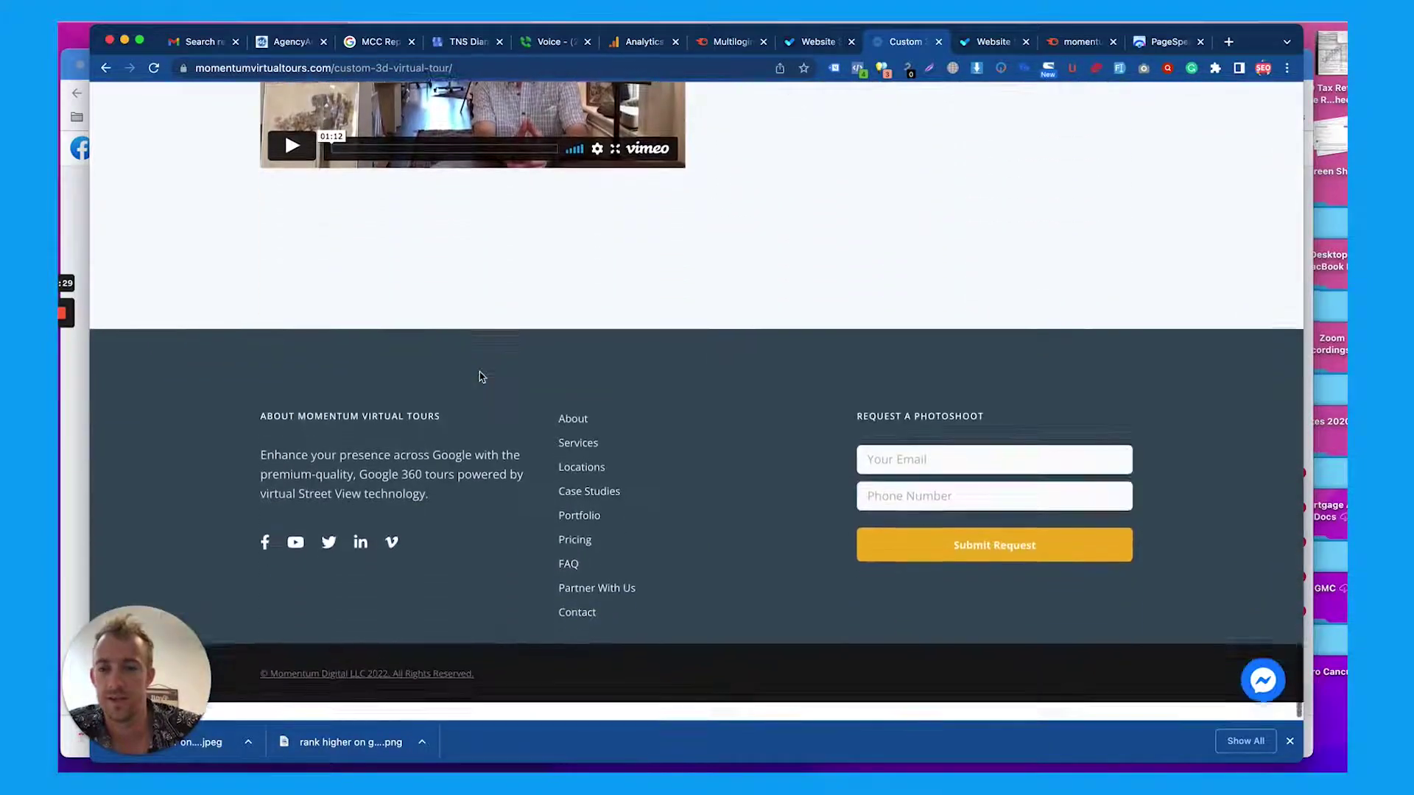
pyautogui.scroll(20, 480, 376)
pyautogui.scroll(8, 480, 373)
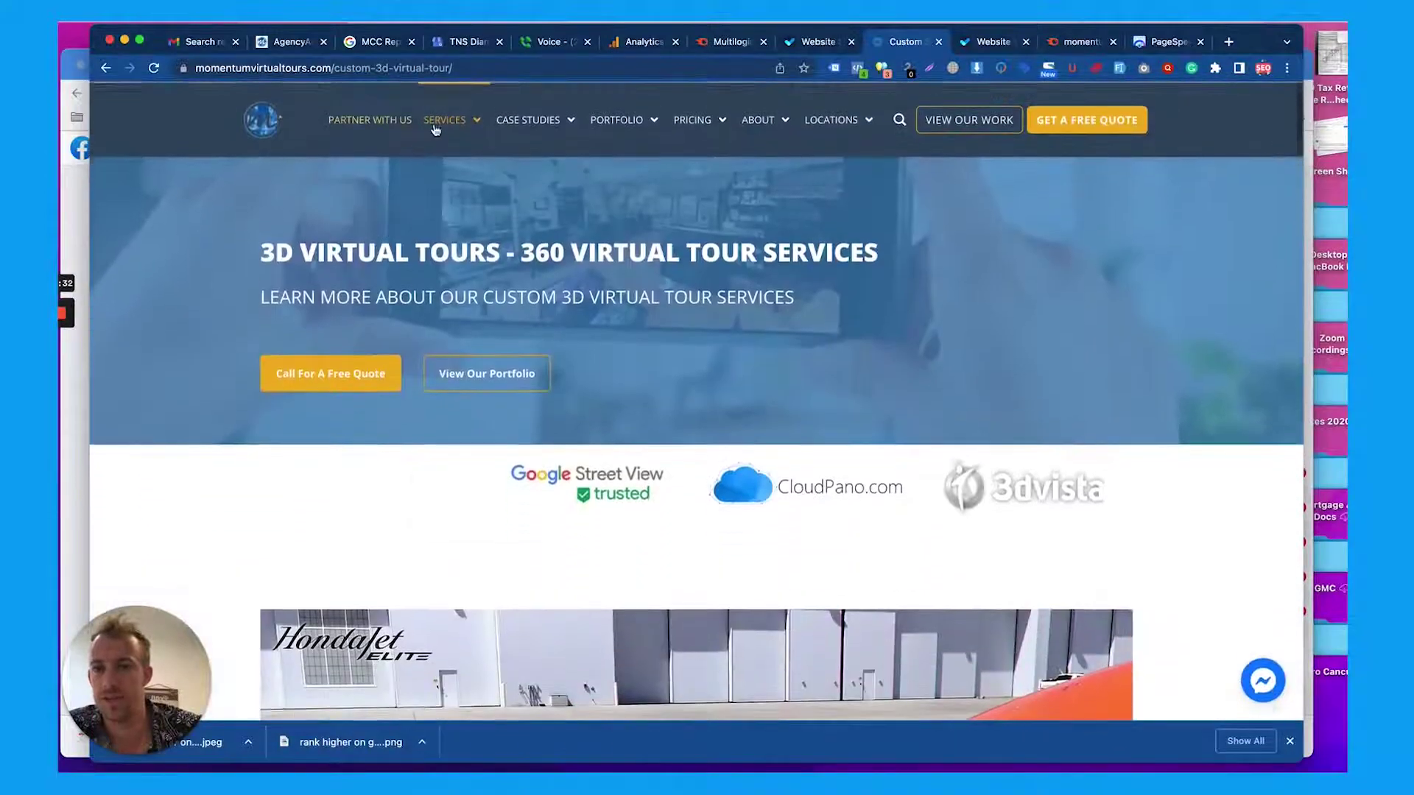
# Open the Virtual Tours service page and select its VIRTUAL TOUR SERVICES heading
pyautogui.moveTo(435, 129)
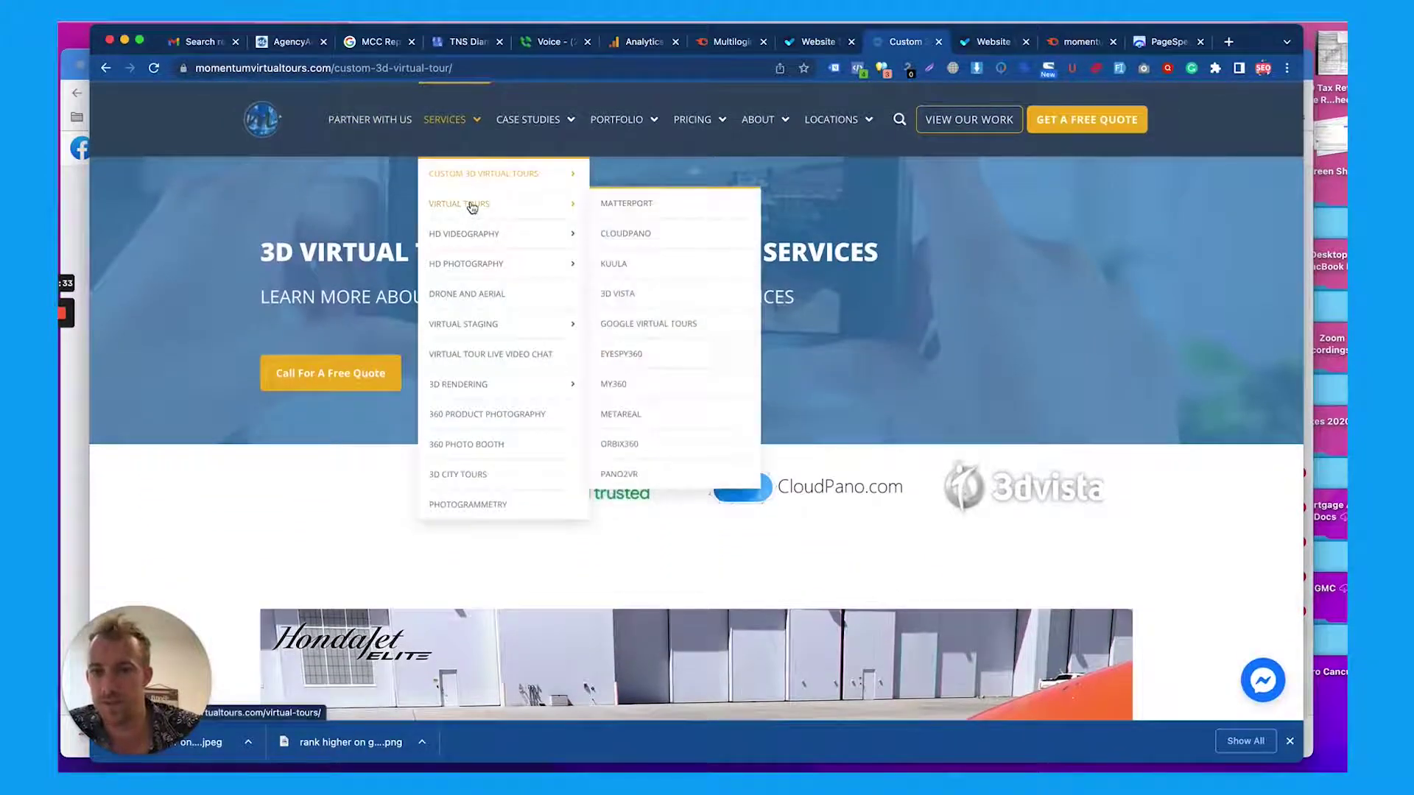
pyautogui.click(469, 207)
pyautogui.scroll(-7, 494, 331)
pyautogui.scroll(2, 496, 333)
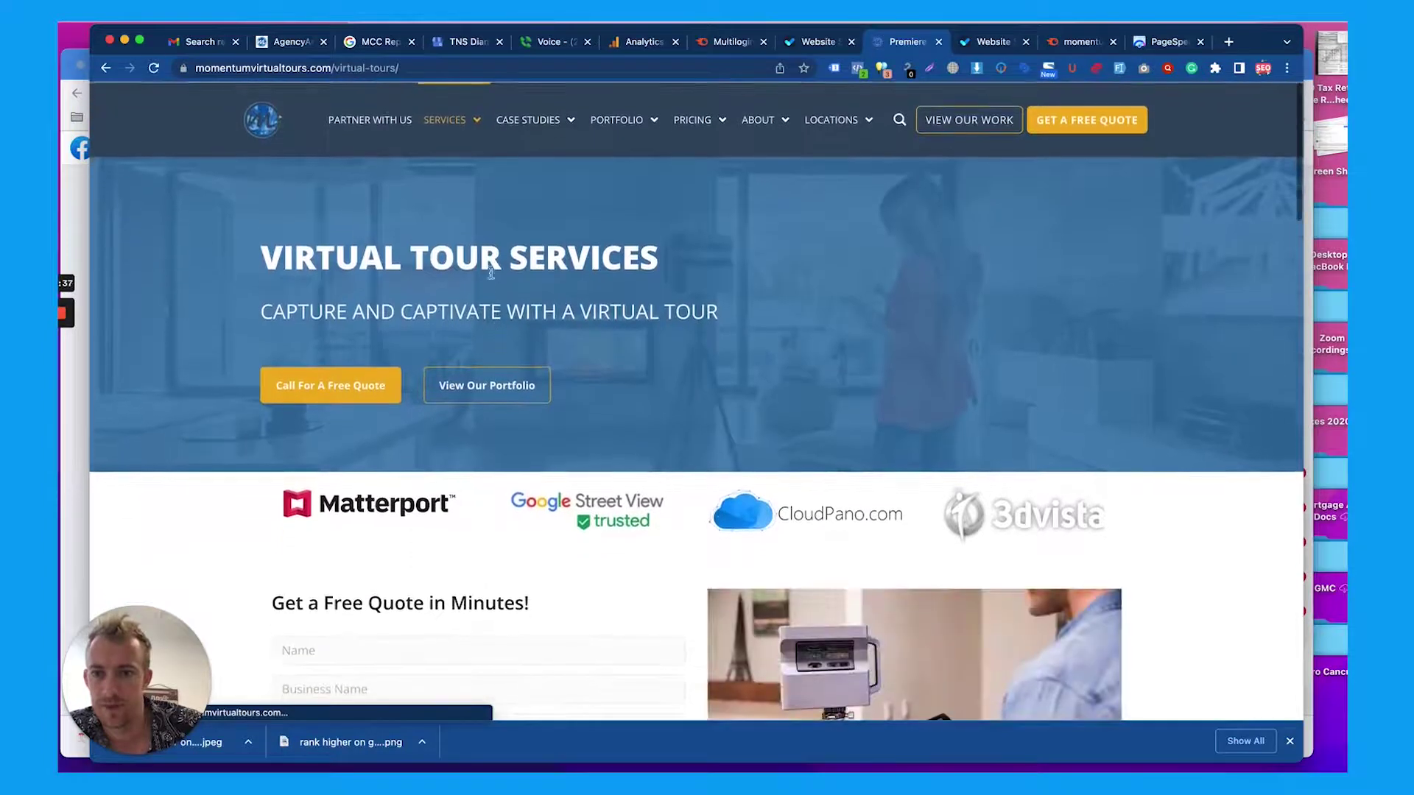
pyautogui.tripleClick(490, 266)
# Scroll the /virtual-tours/ page, stepping the partner logo carousel back once, then return up
pyautogui.moveTo(464, 125)
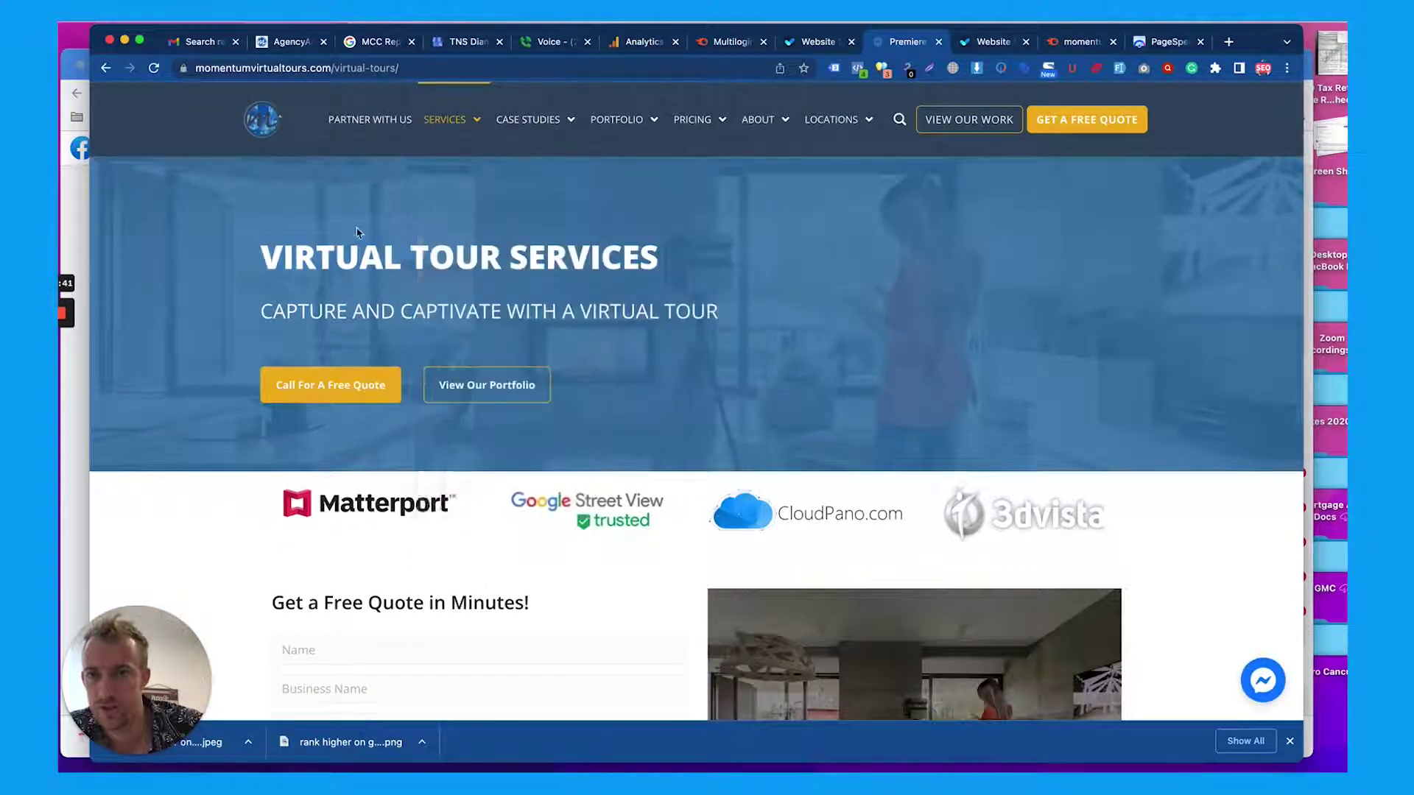
pyautogui.scroll(-2, 407, 253)
pyautogui.scroll(-3, 408, 253)
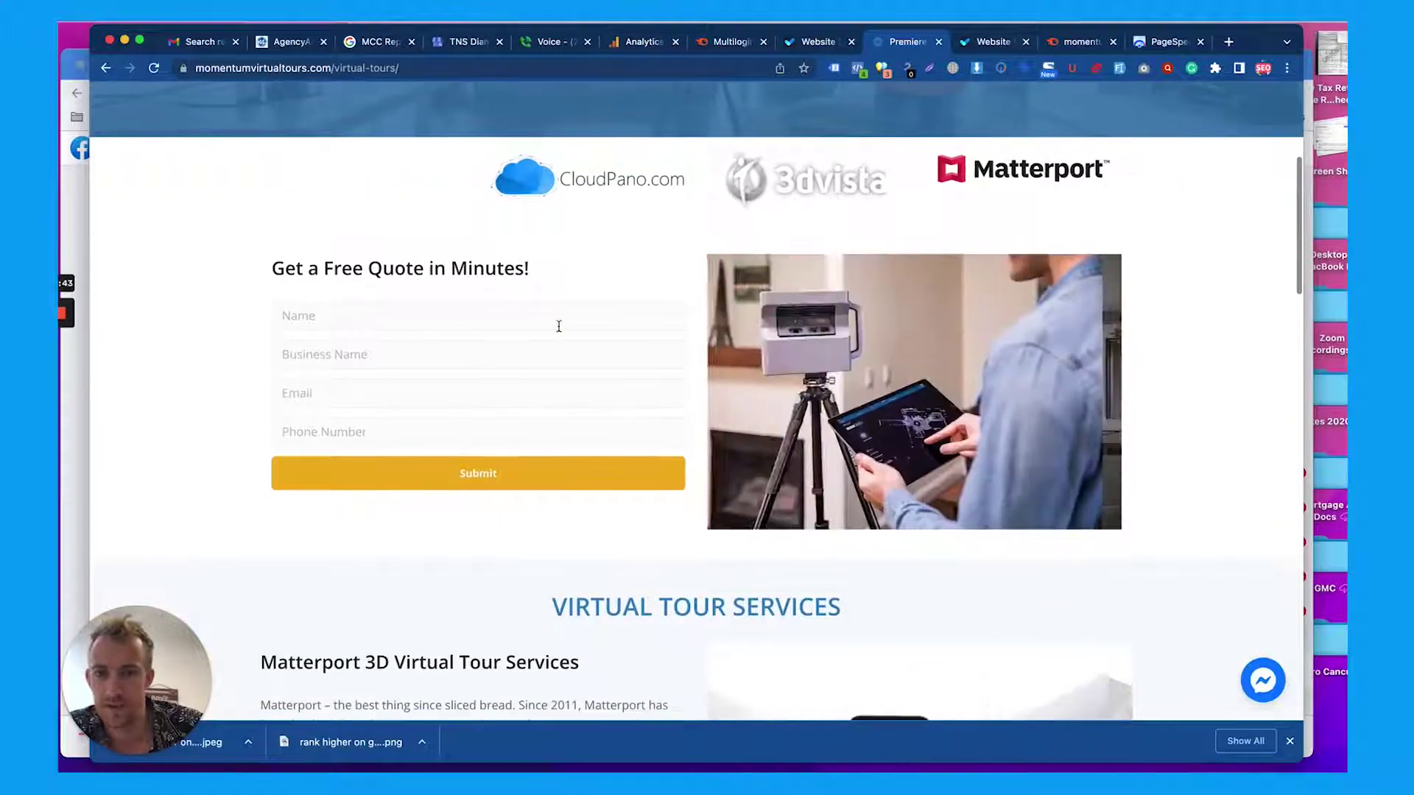
pyautogui.scroll(3, 368, 375)
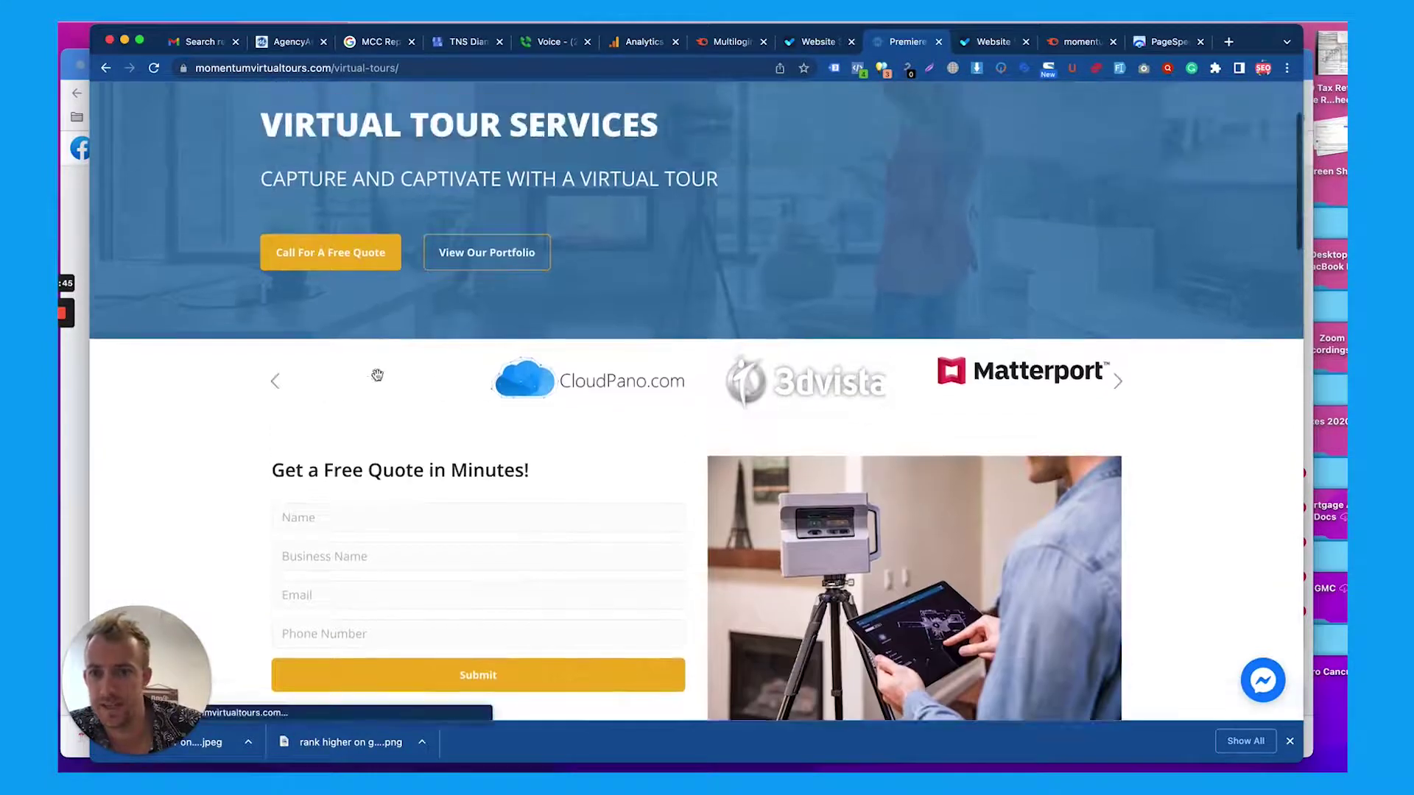
pyautogui.click(276, 389)
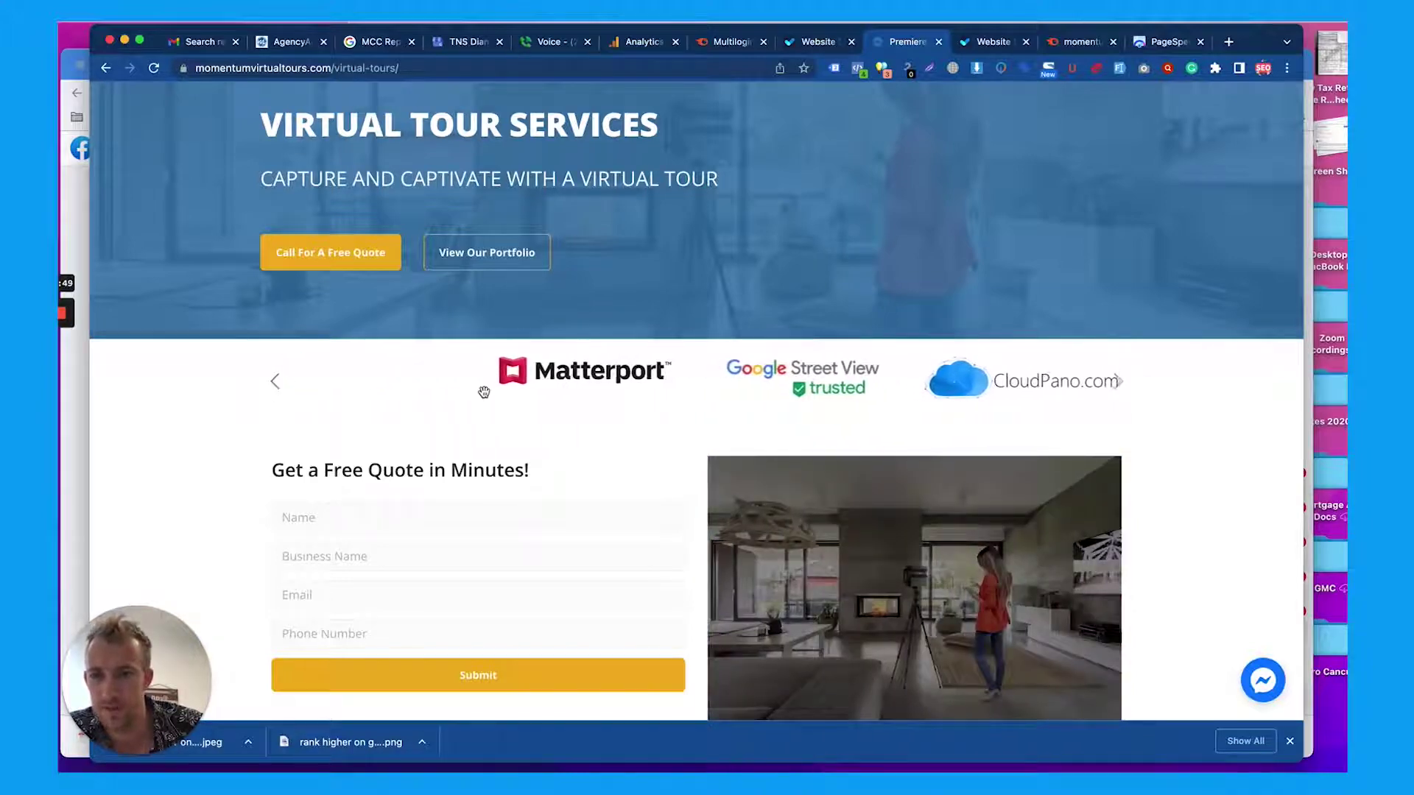
pyautogui.scroll(-10, 484, 392)
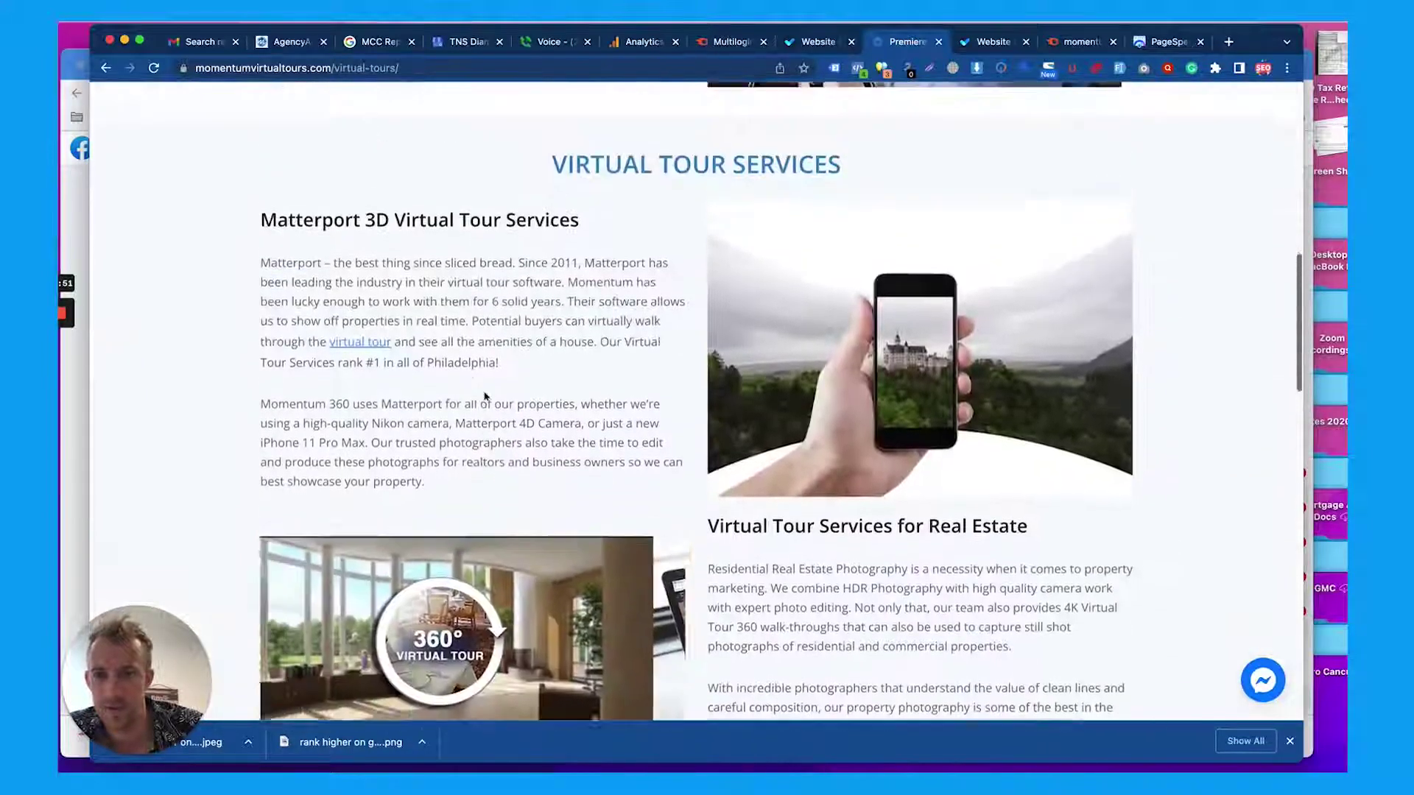
pyautogui.scroll(-10, 701, 369)
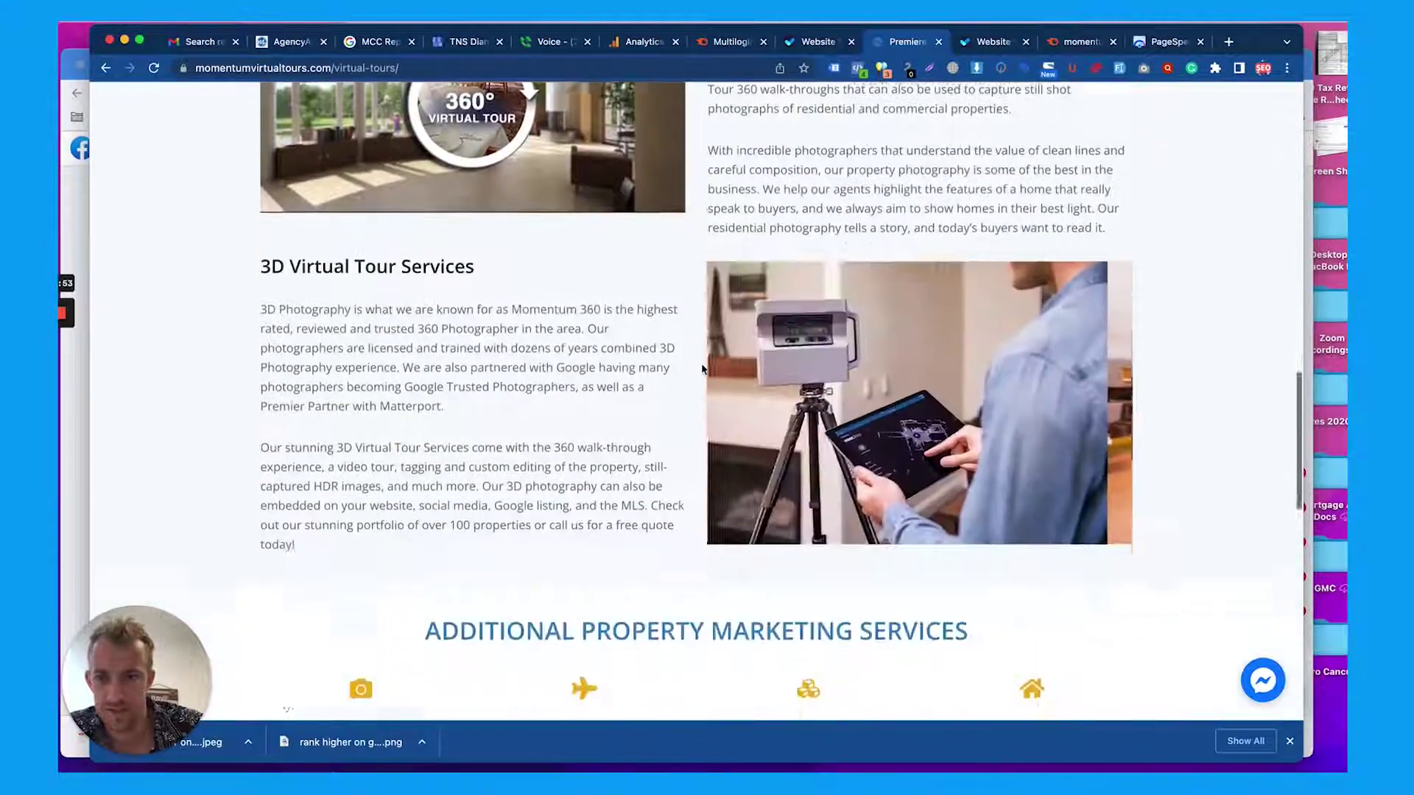
pyautogui.scroll(-10, 701, 368)
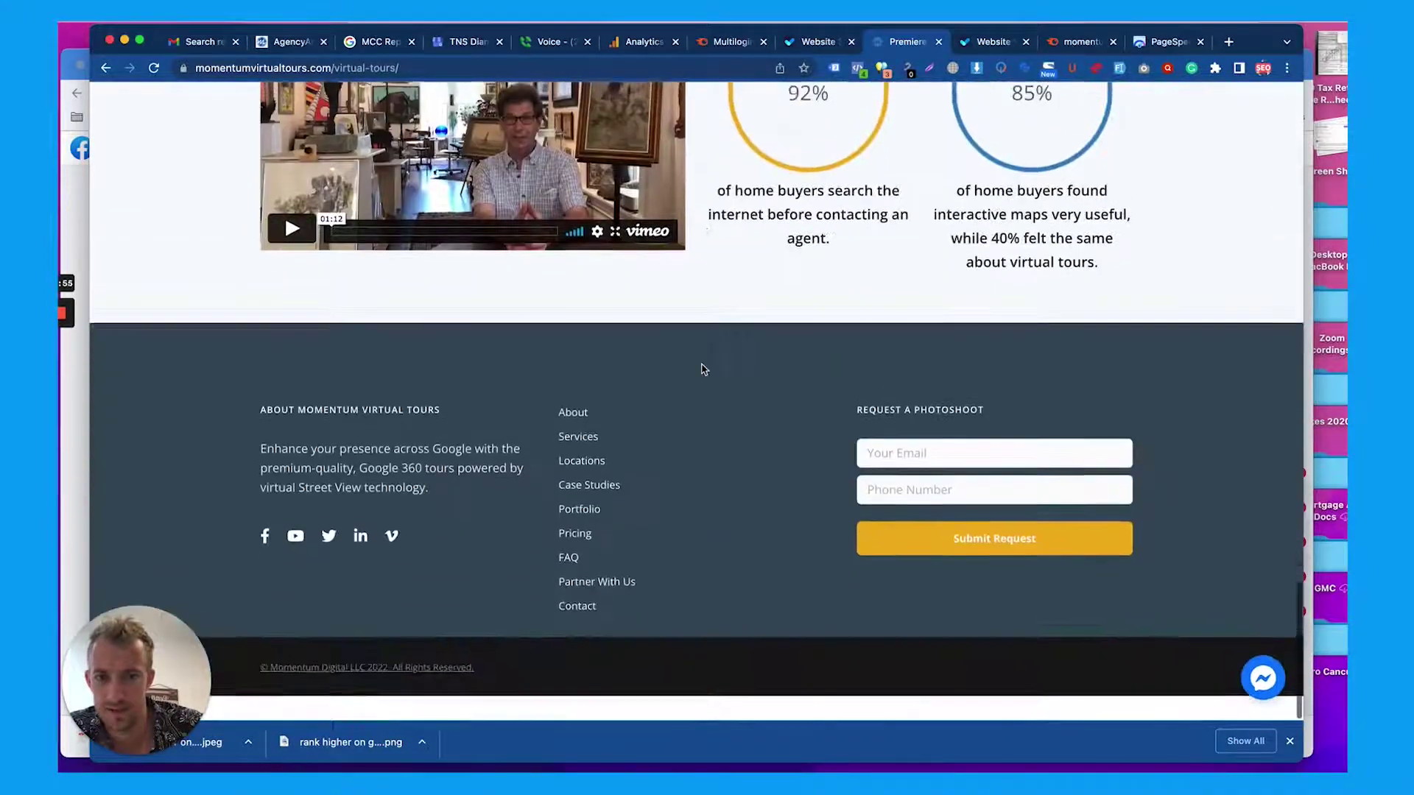
pyautogui.scroll(15, 701, 368)
pyautogui.scroll(15, 701, 368)
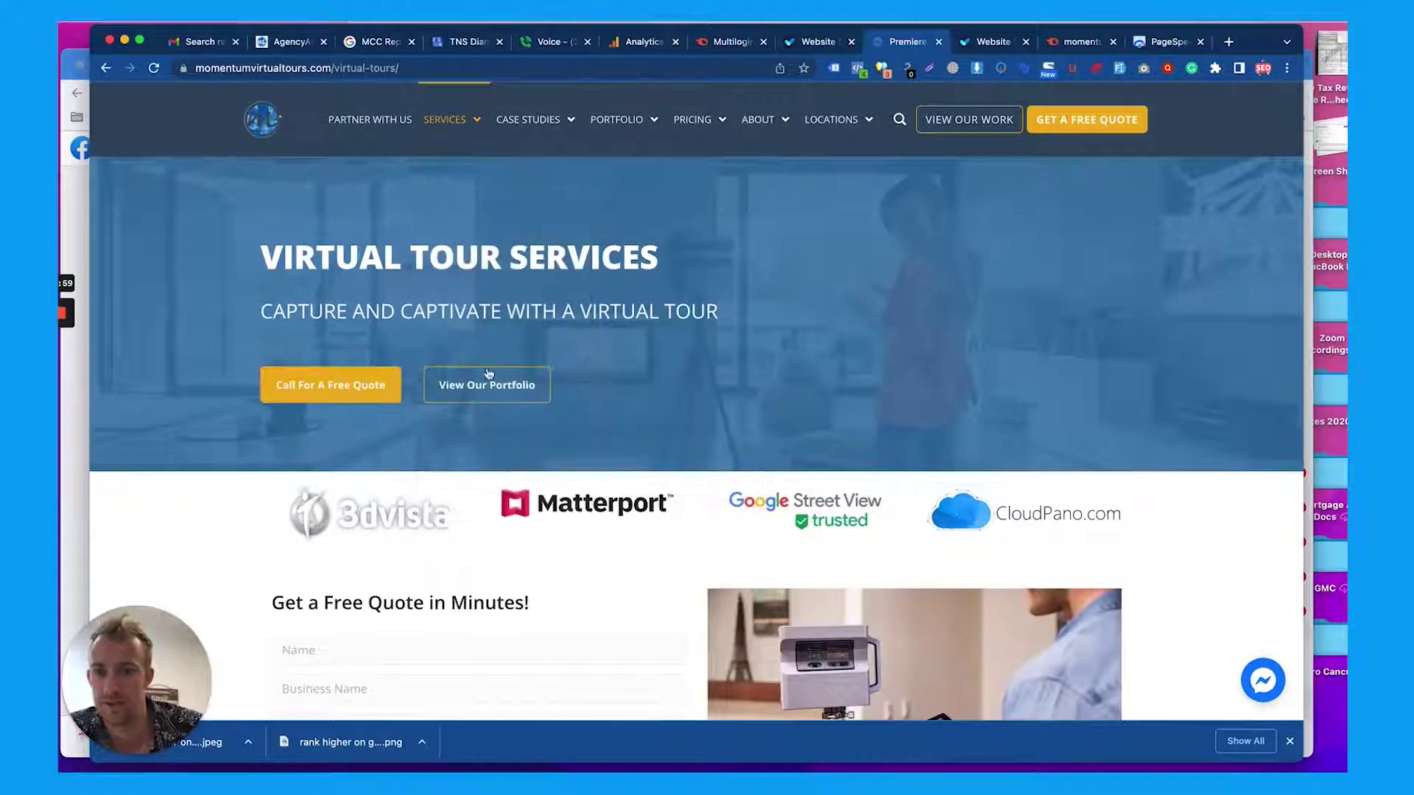
# Scroll the Virtual Tour Portfolio page down to the contact form and back up
pyautogui.scroll(-4, 481, 383)
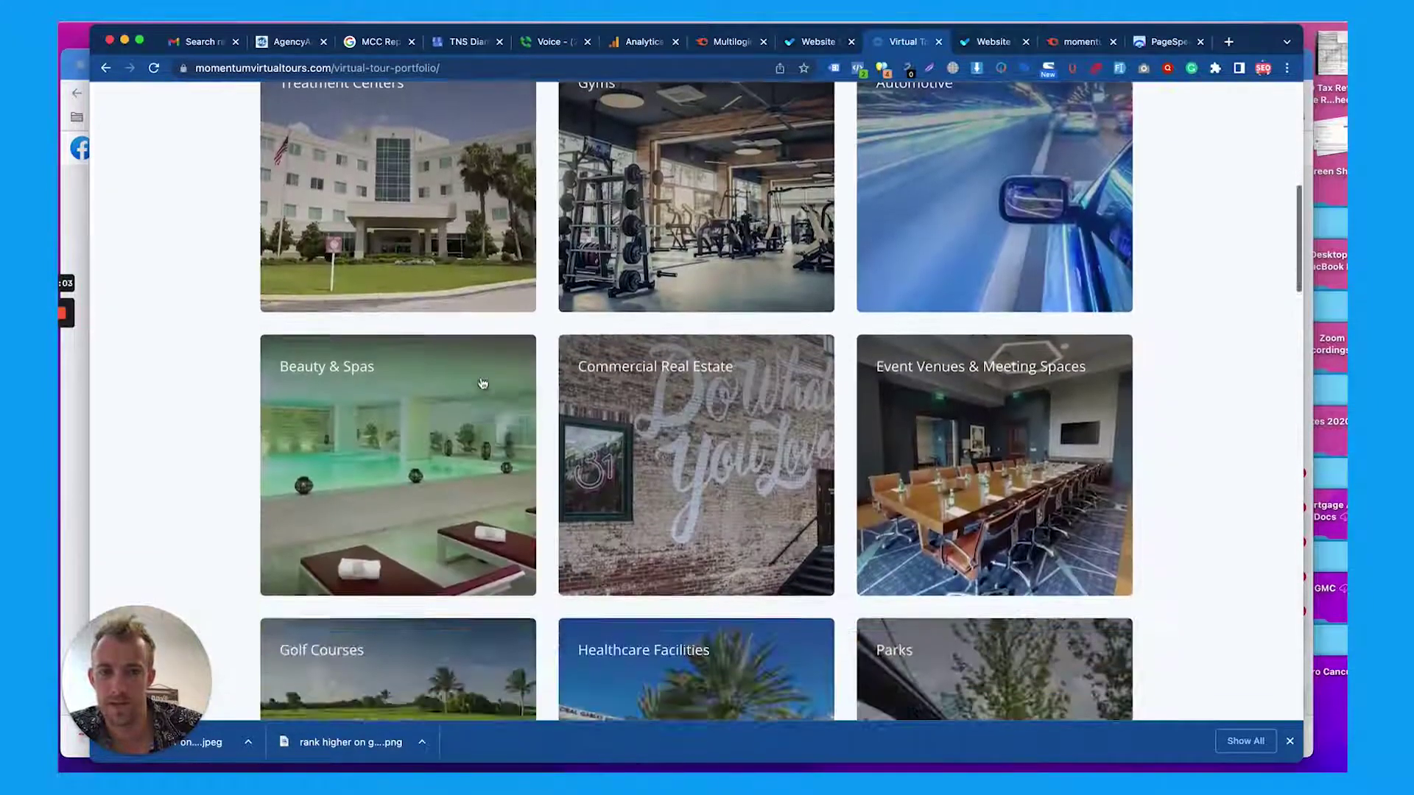
pyautogui.scroll(-20, 482, 382)
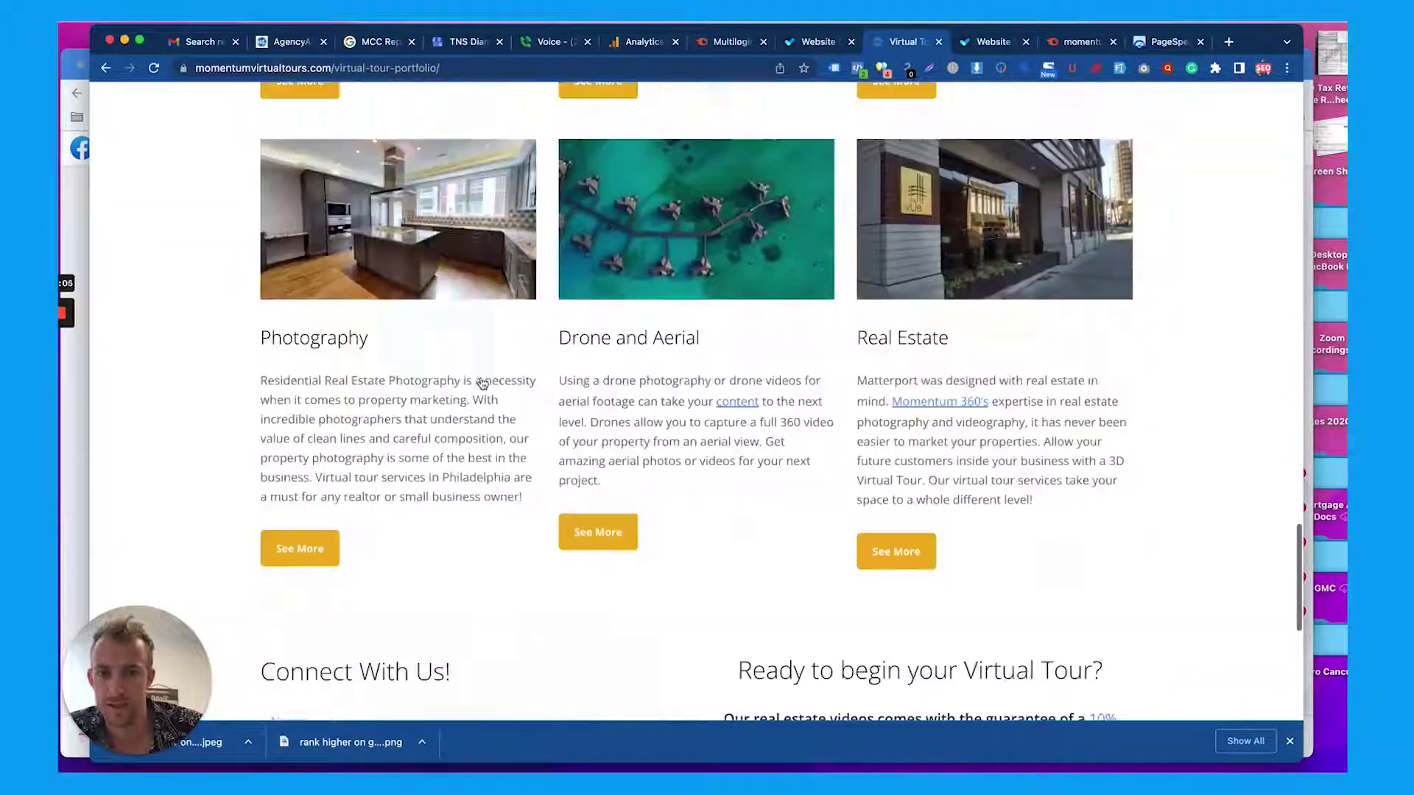
pyautogui.scroll(-5, 483, 383)
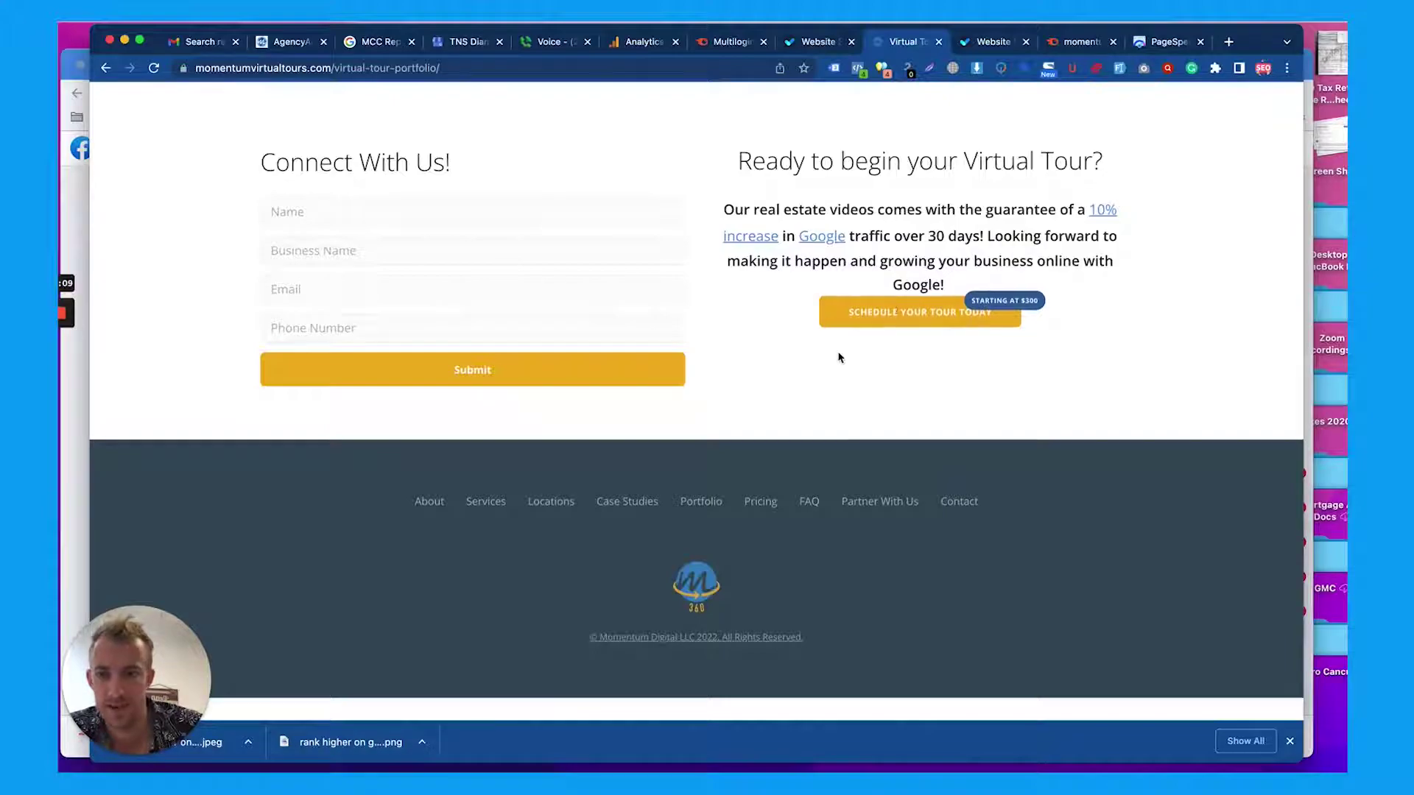
pyautogui.scroll(3, 838, 357)
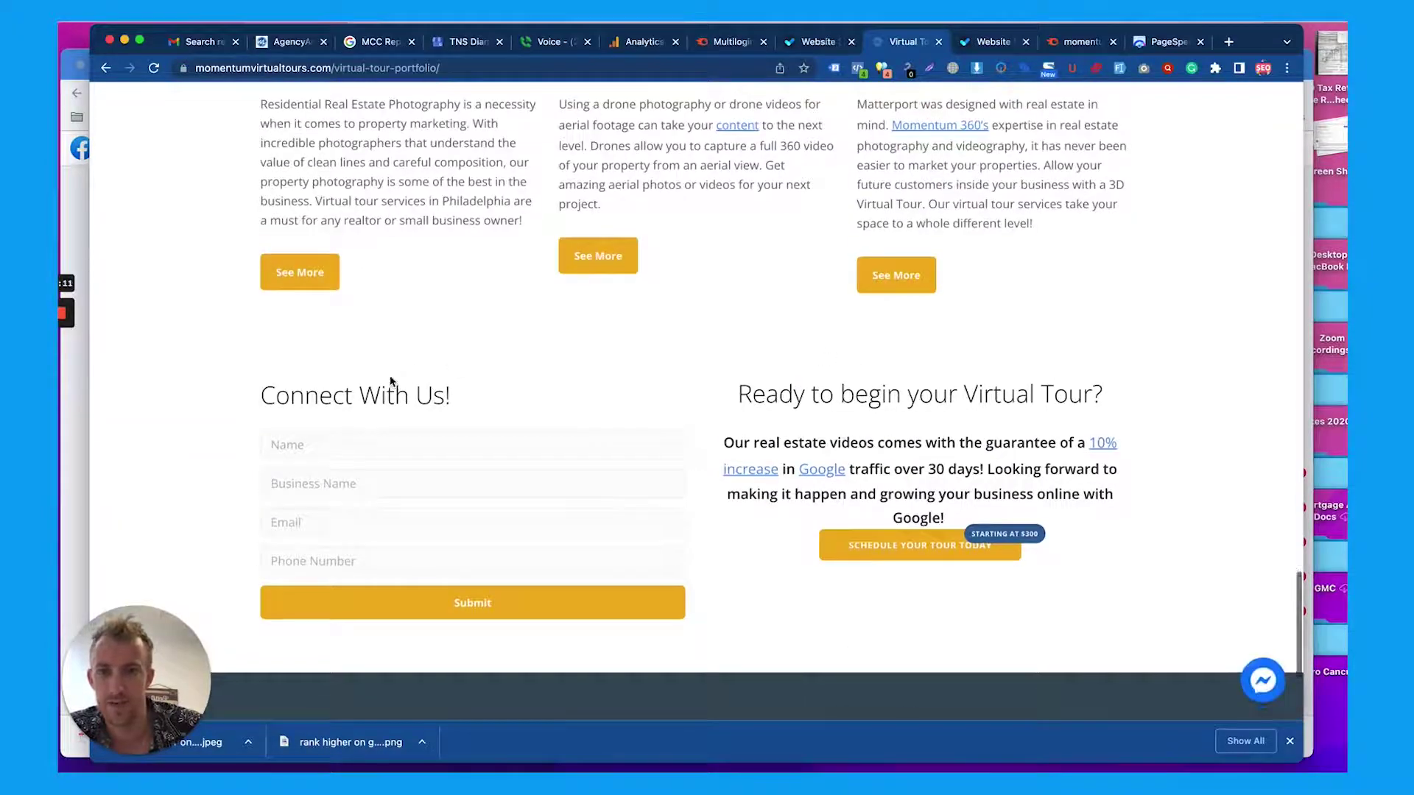
pyautogui.scroll(15, 394, 379)
pyautogui.scroll(15, 392, 382)
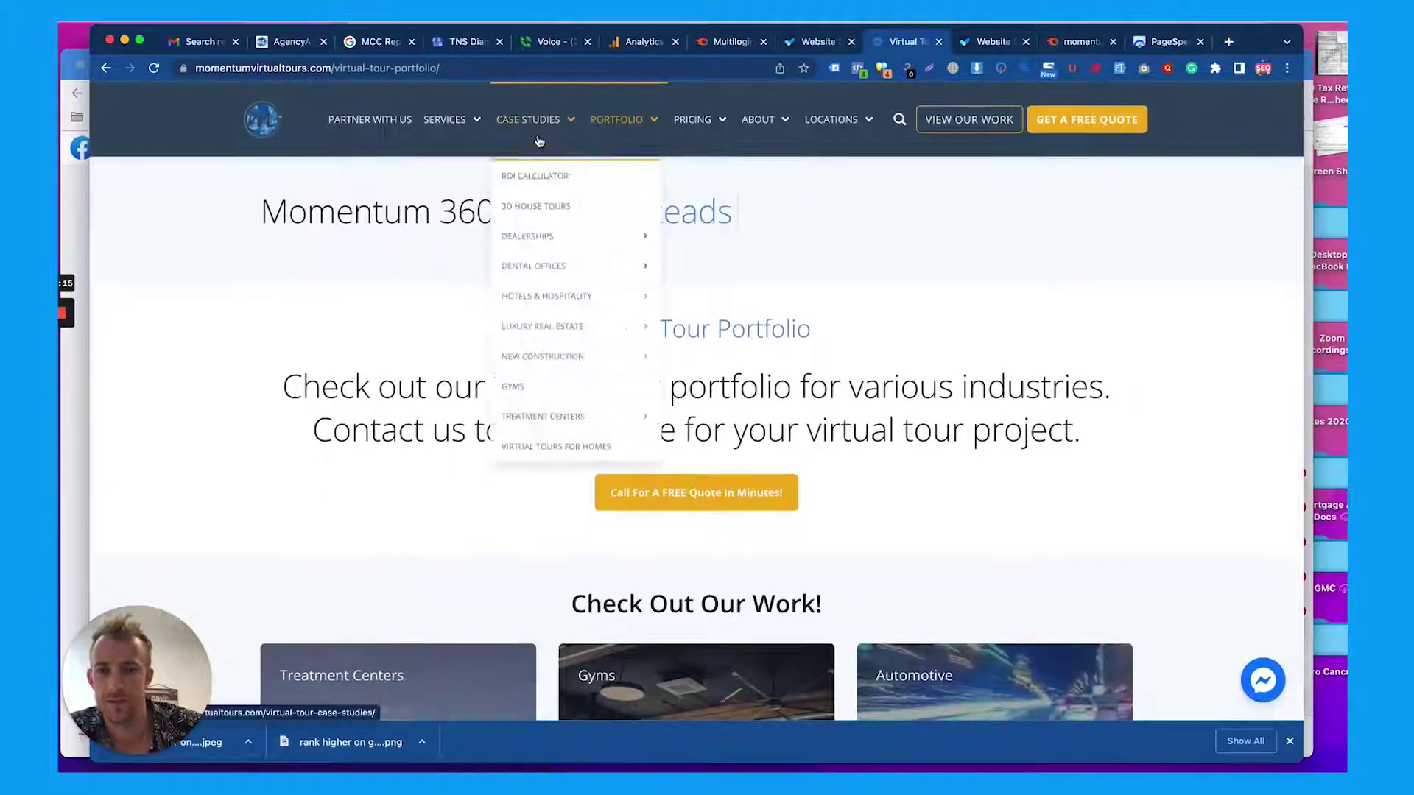
# Open HD Videography and scroll the /videography/ page down to the footer
pyautogui.click(466, 230)
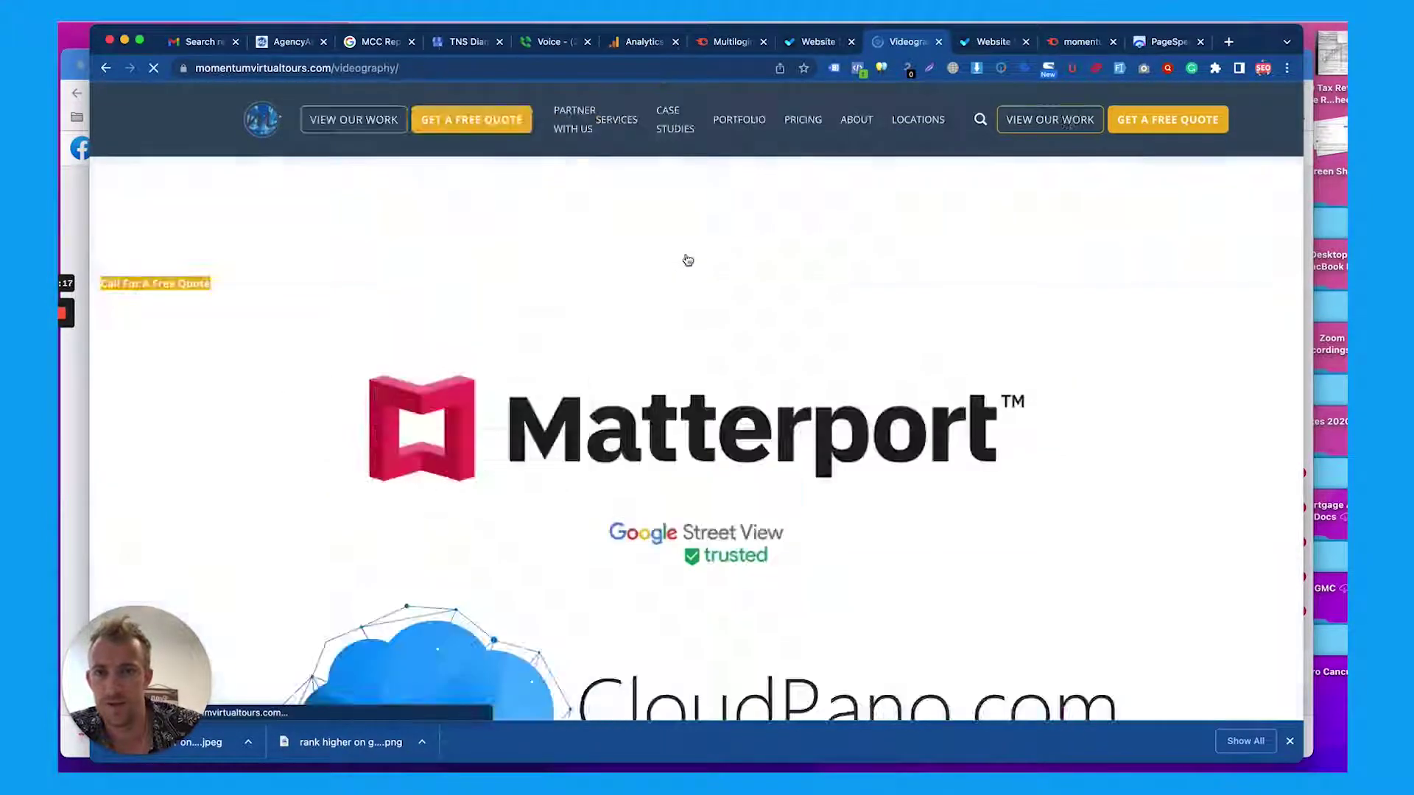
pyautogui.scroll(-6, 702, 248)
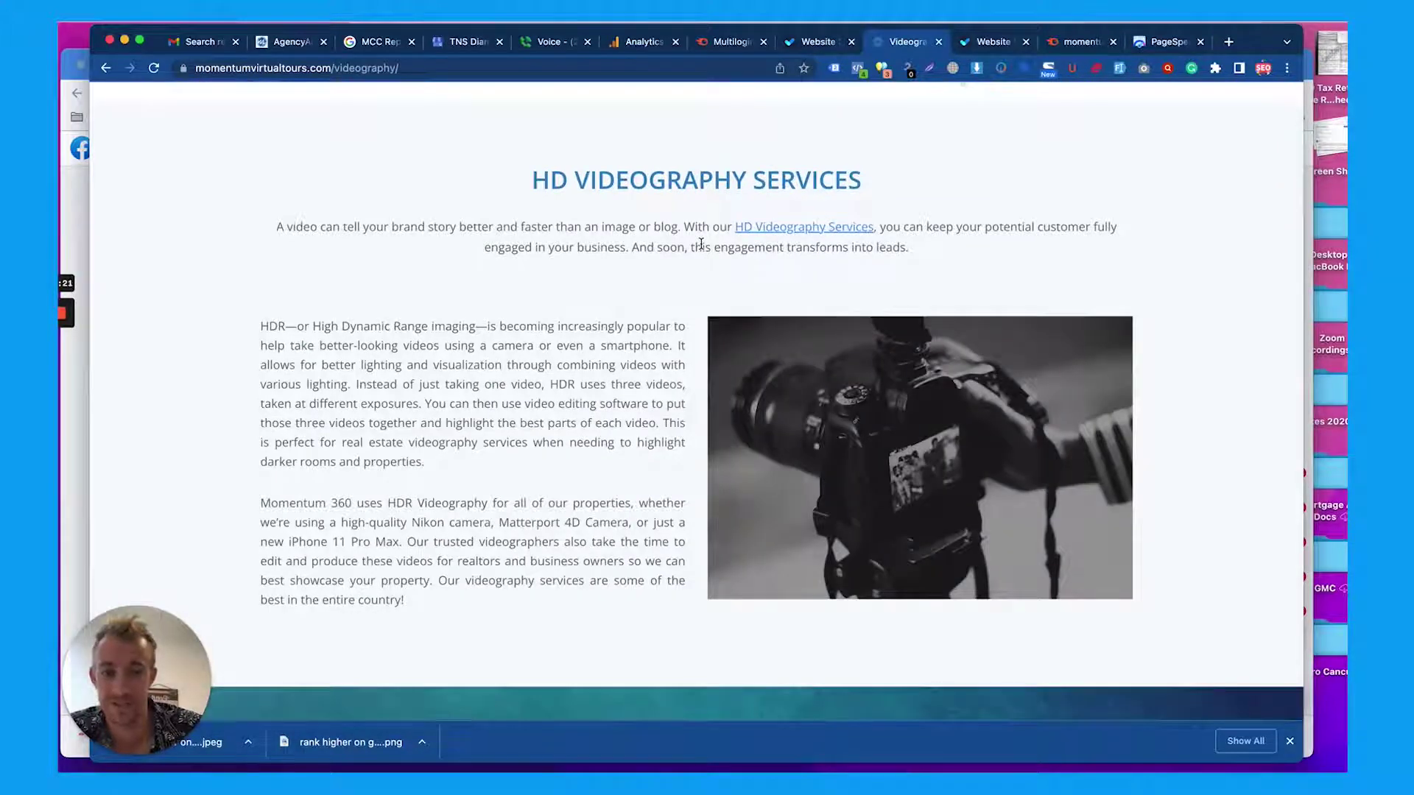
pyautogui.scroll(-2, 701, 244)
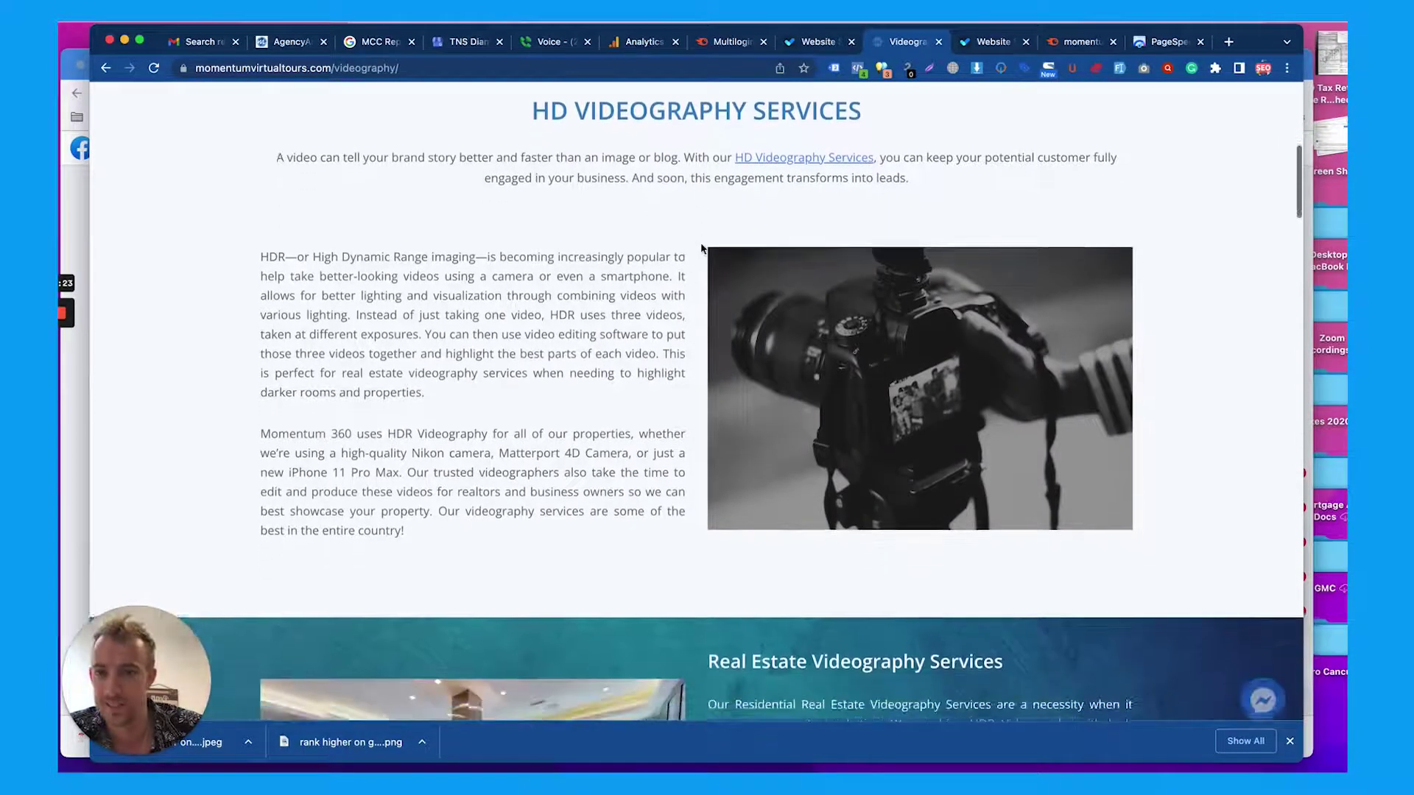
pyautogui.scroll(-6, 701, 248)
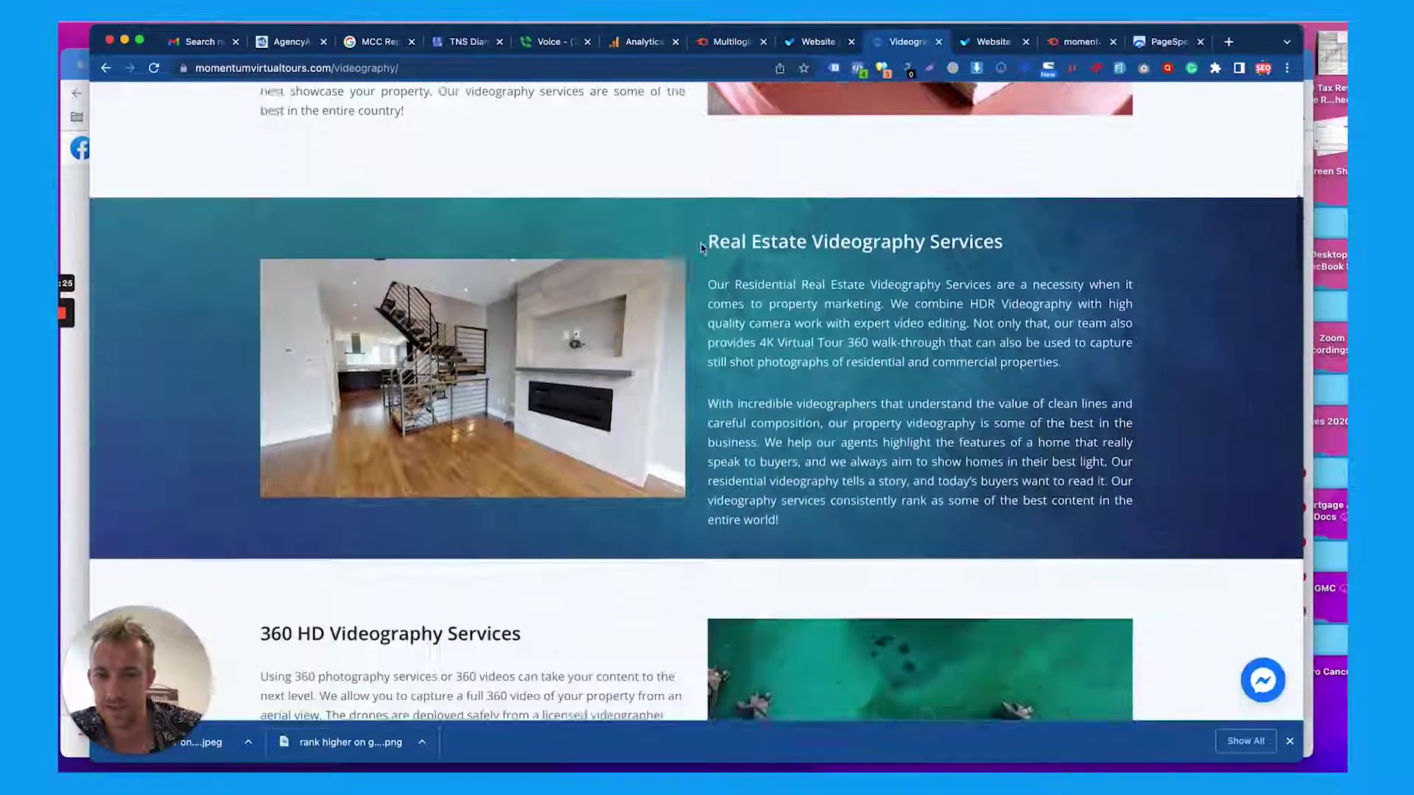
pyautogui.scroll(-2, 701, 248)
pyautogui.scroll(15, 701, 248)
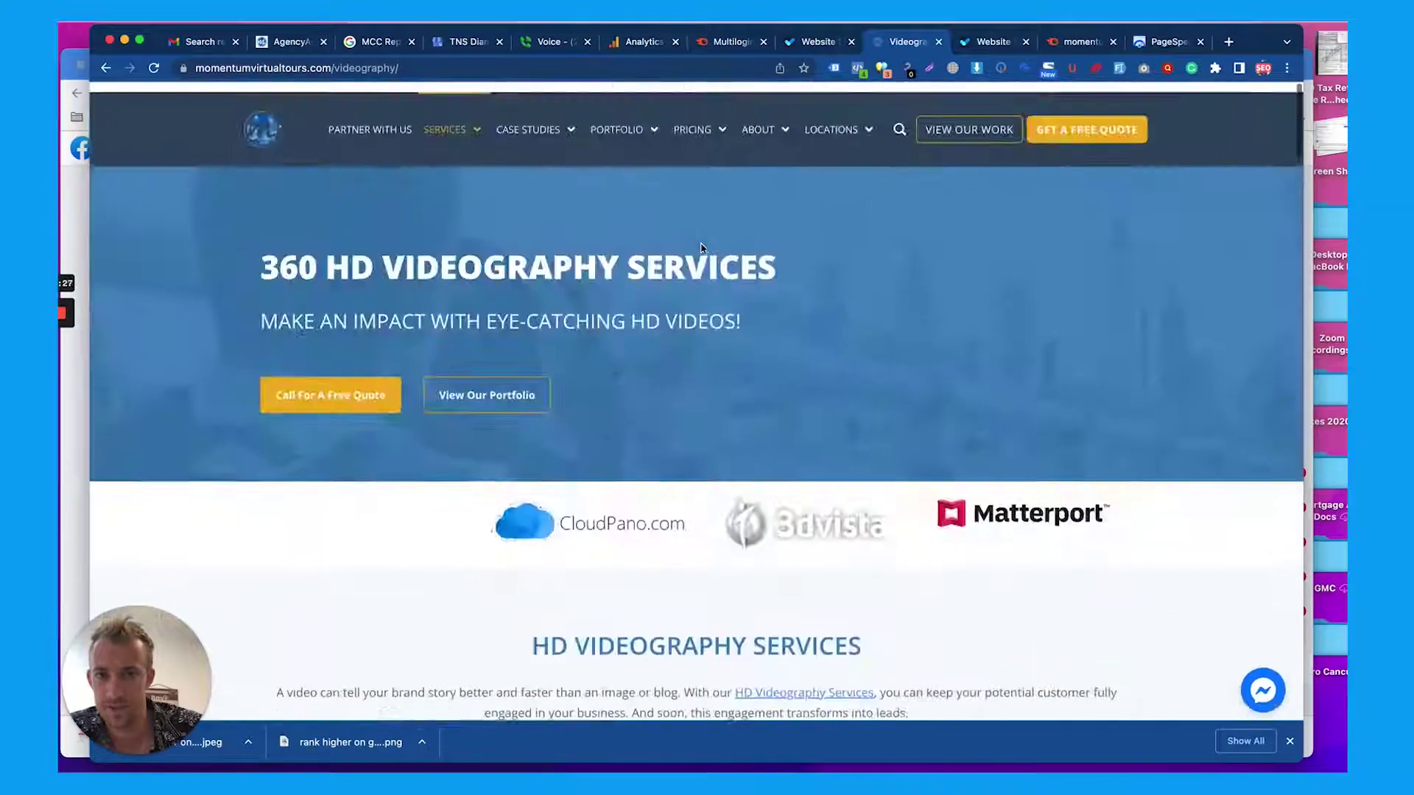
pyautogui.scroll(-13, 701, 248)
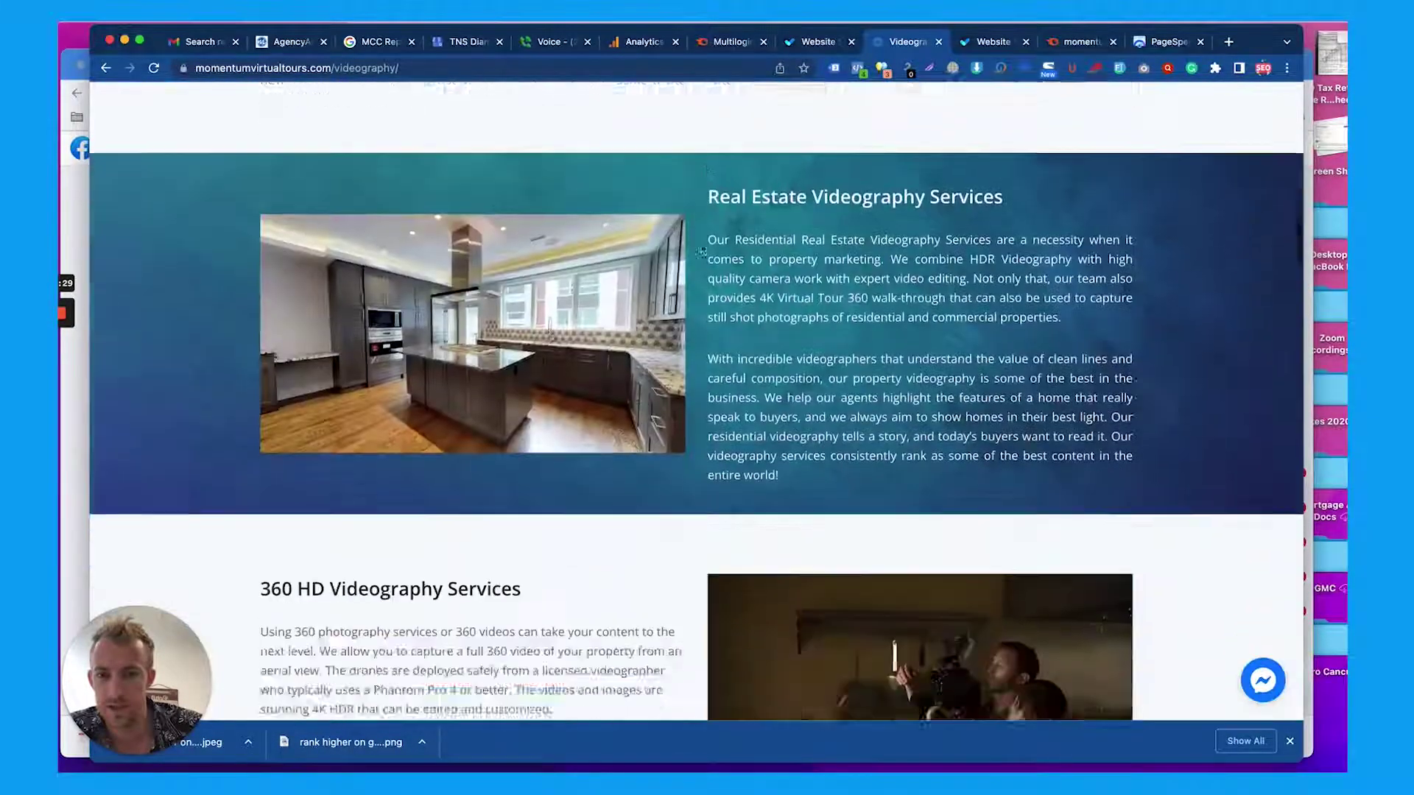
pyautogui.scroll(-6, 701, 251)
pyautogui.scroll(-15, 701, 248)
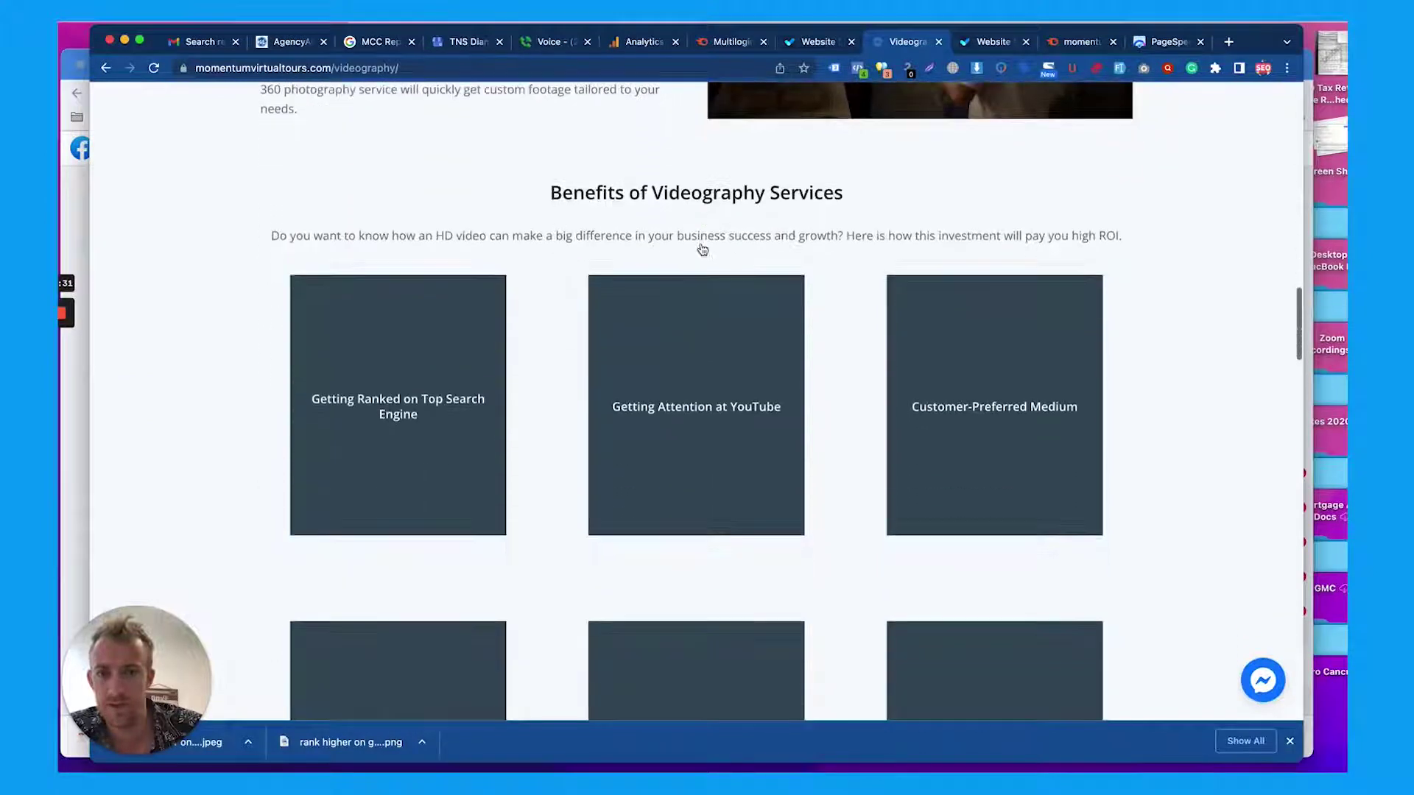
pyautogui.scroll(-10, 700, 249)
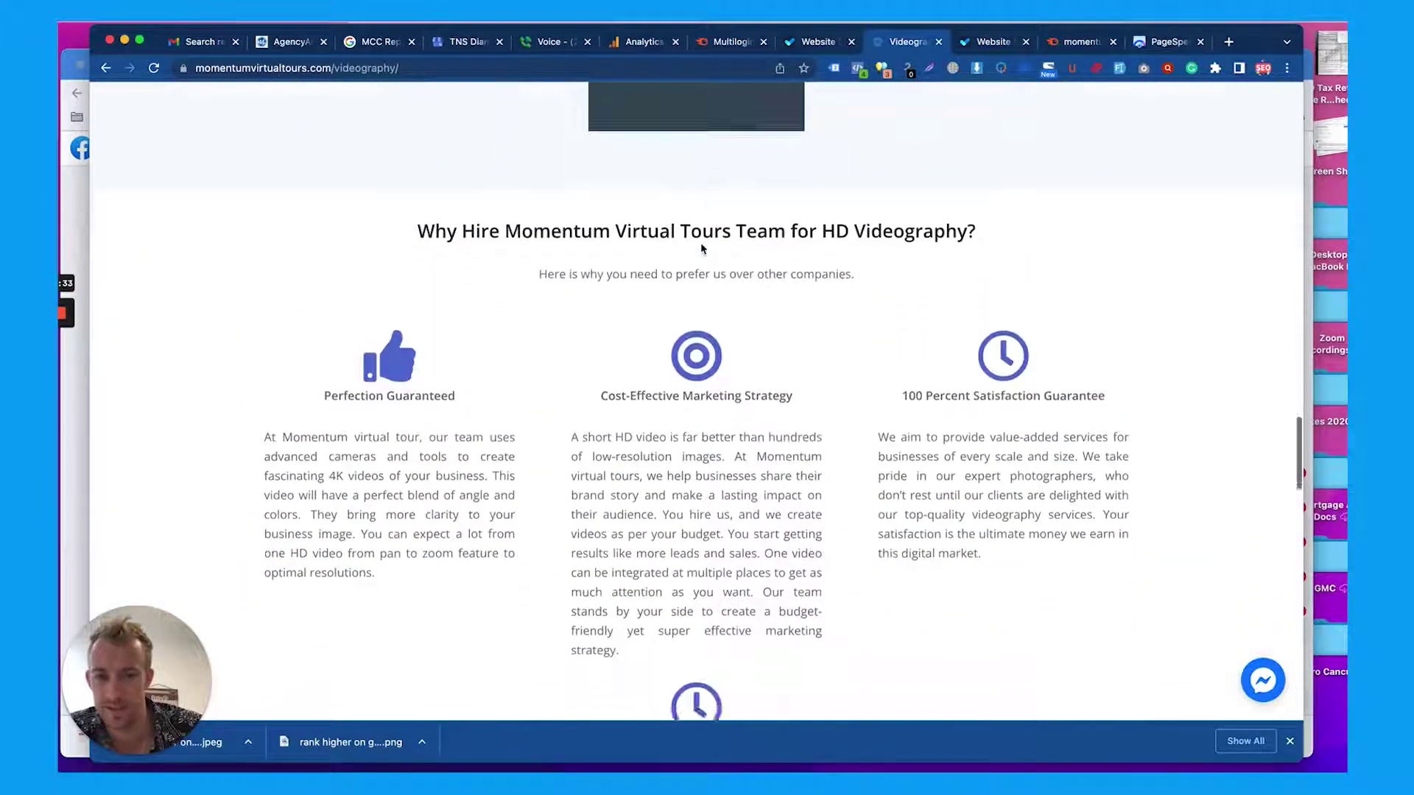
pyautogui.scroll(-3, 701, 248)
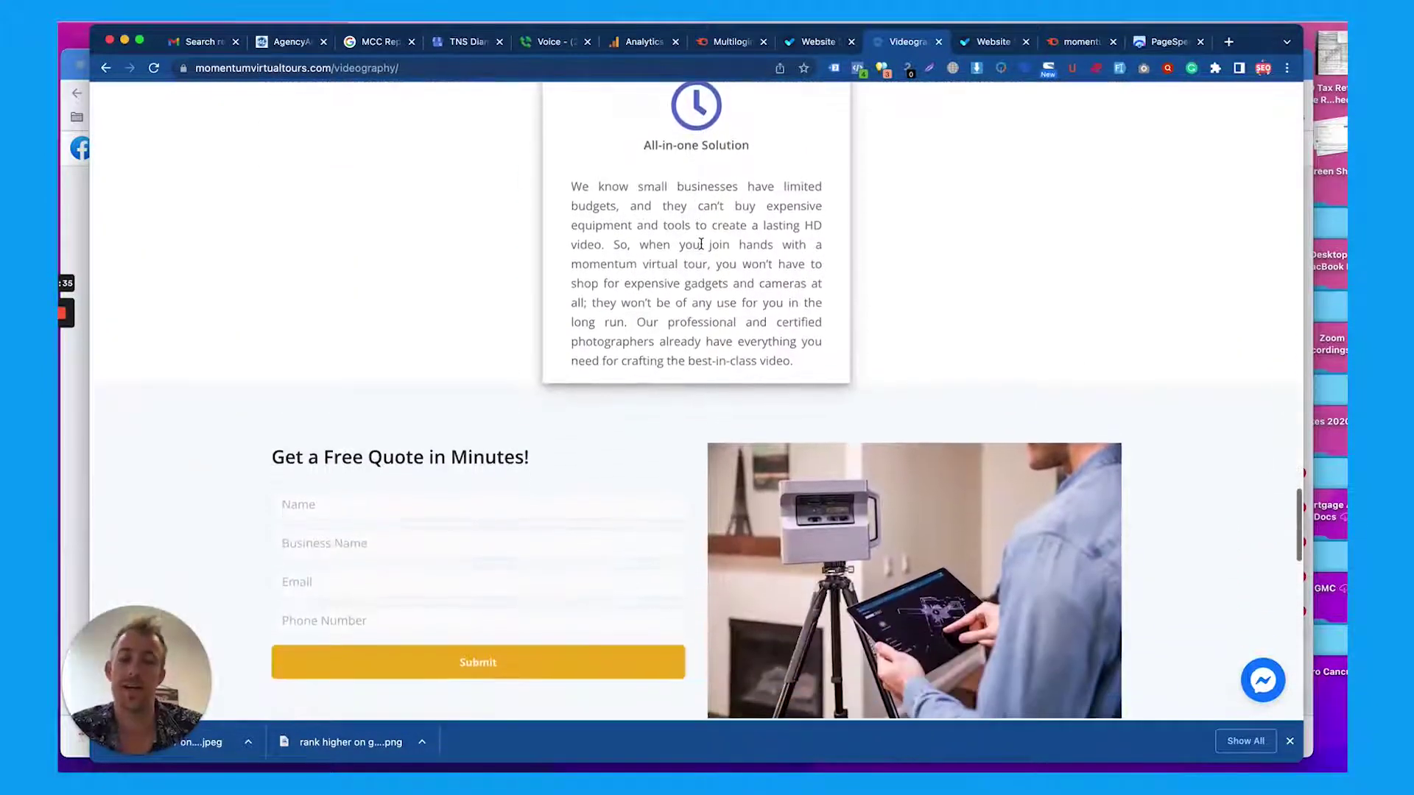
pyautogui.scroll(-5, 701, 246)
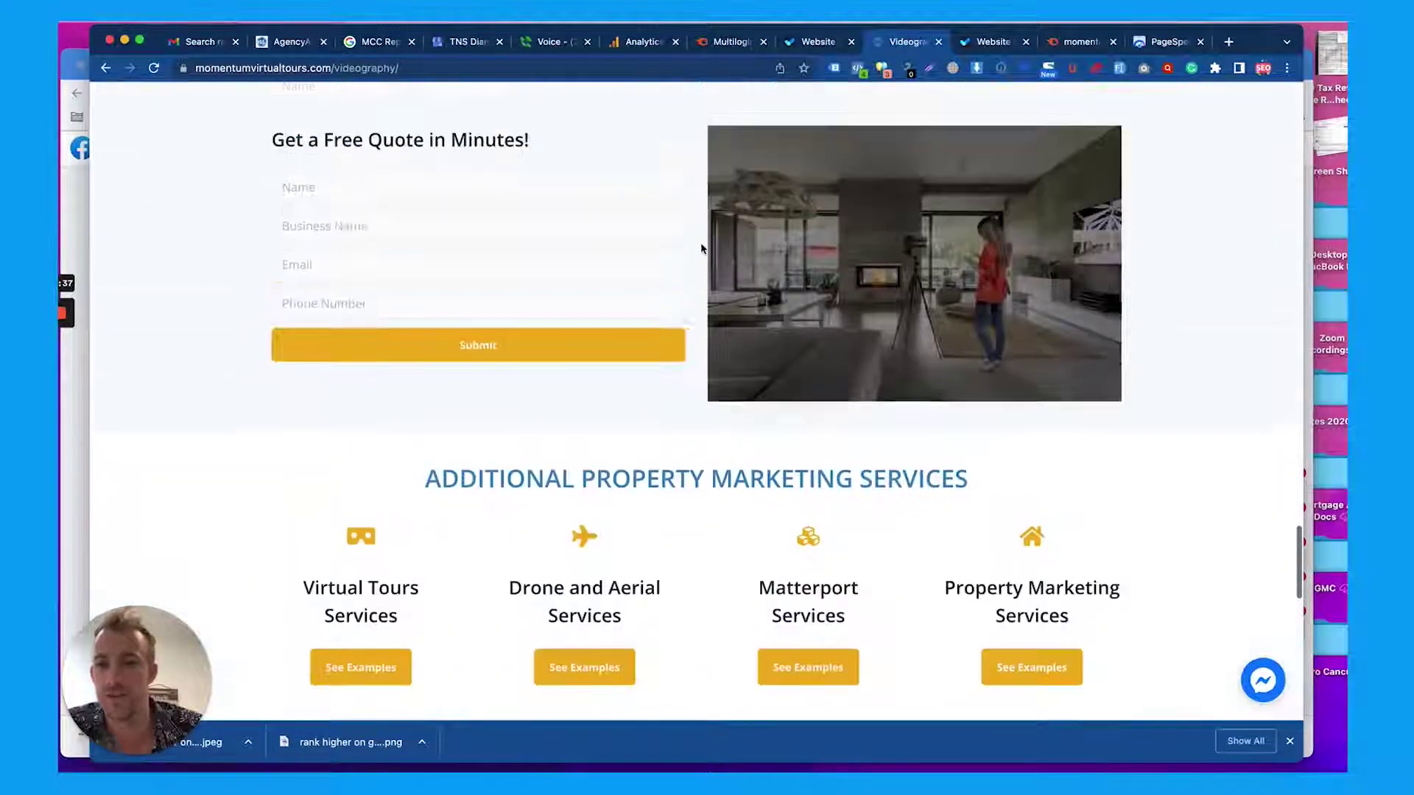
# Scroll back to the top of the videography page and bring up the Services dropdown
pyautogui.scroll(1, 701, 246)
pyautogui.scroll(-5, 701, 246)
pyautogui.scroll(-7, 701, 248)
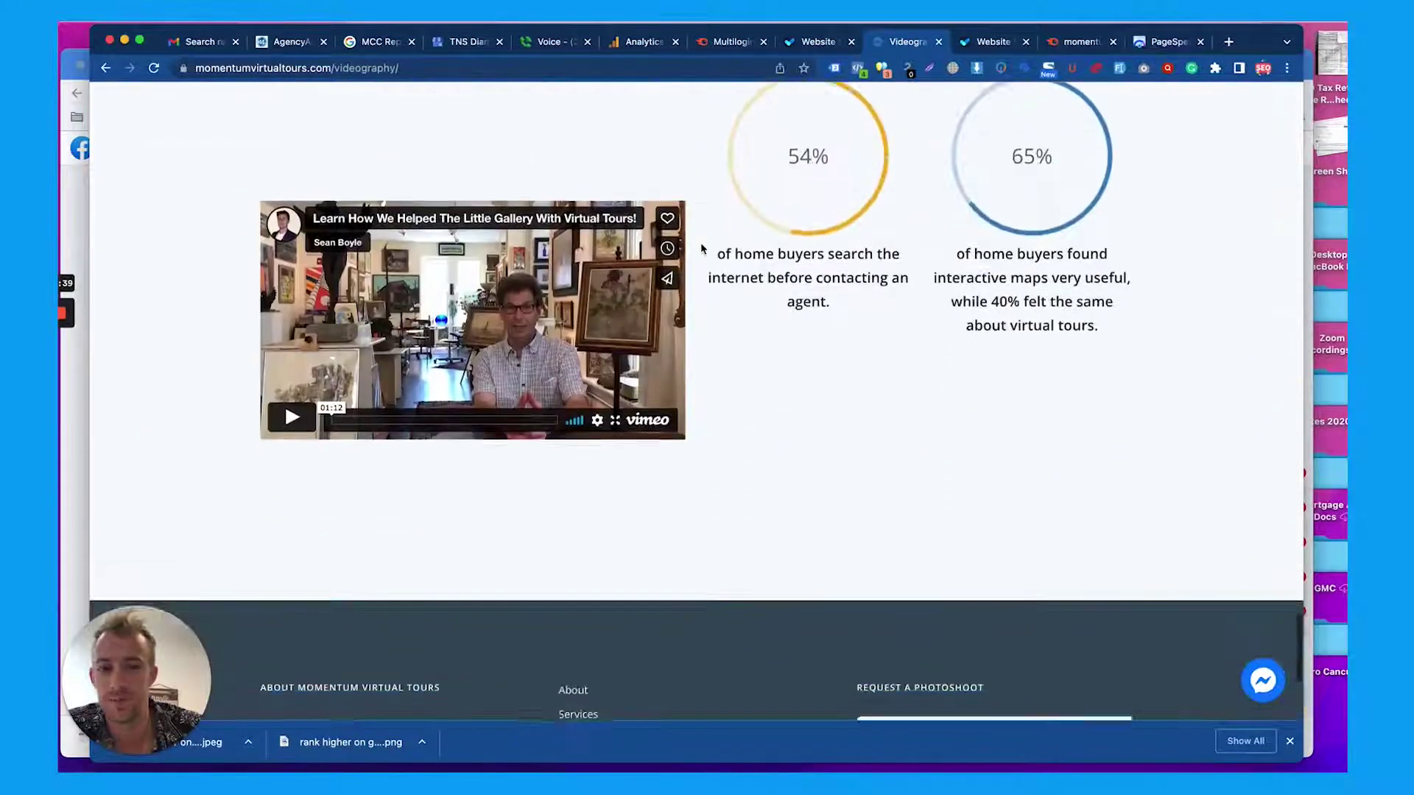
pyautogui.scroll(15, 701, 248)
pyautogui.scroll(15, 701, 248)
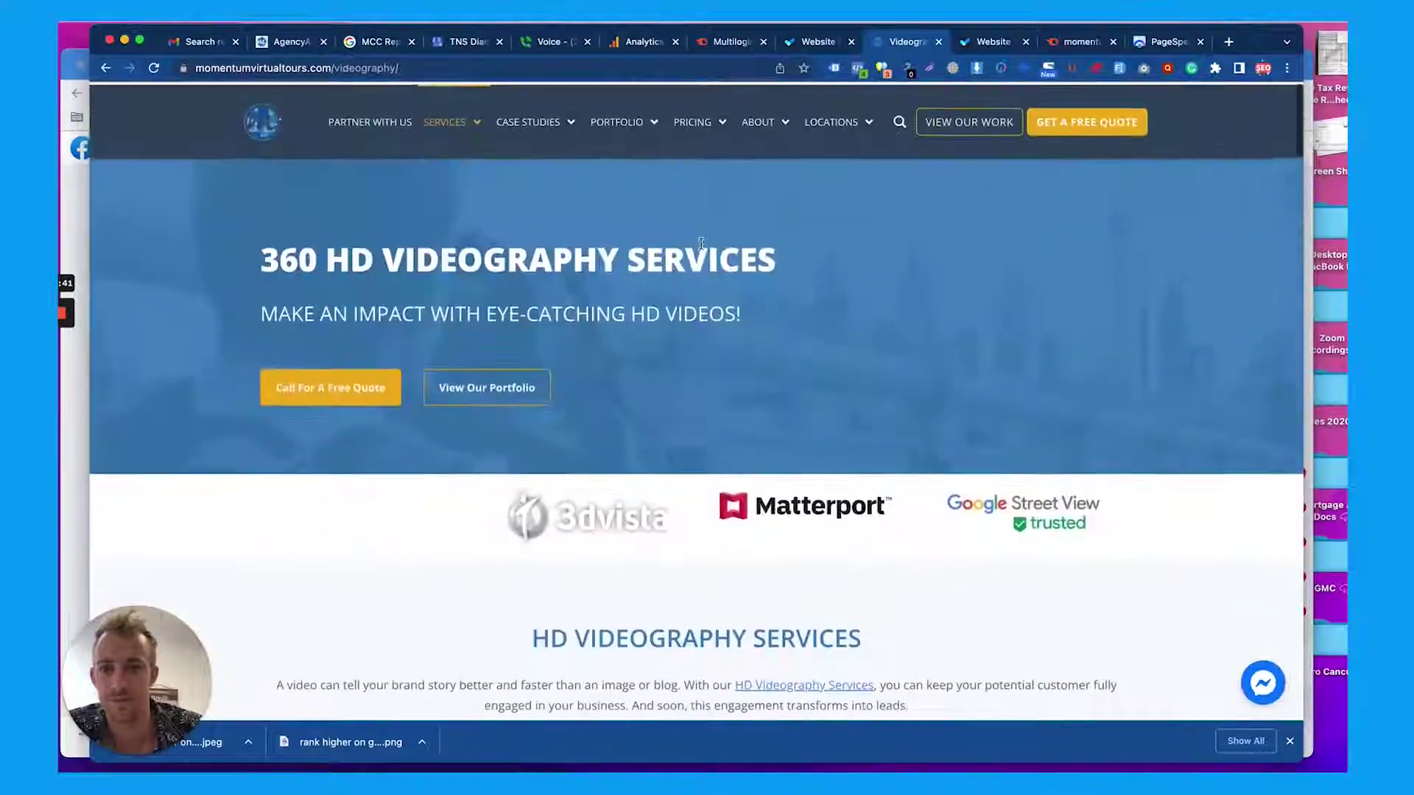
pyautogui.scroll(-4, 701, 246)
pyautogui.scroll(2, 701, 244)
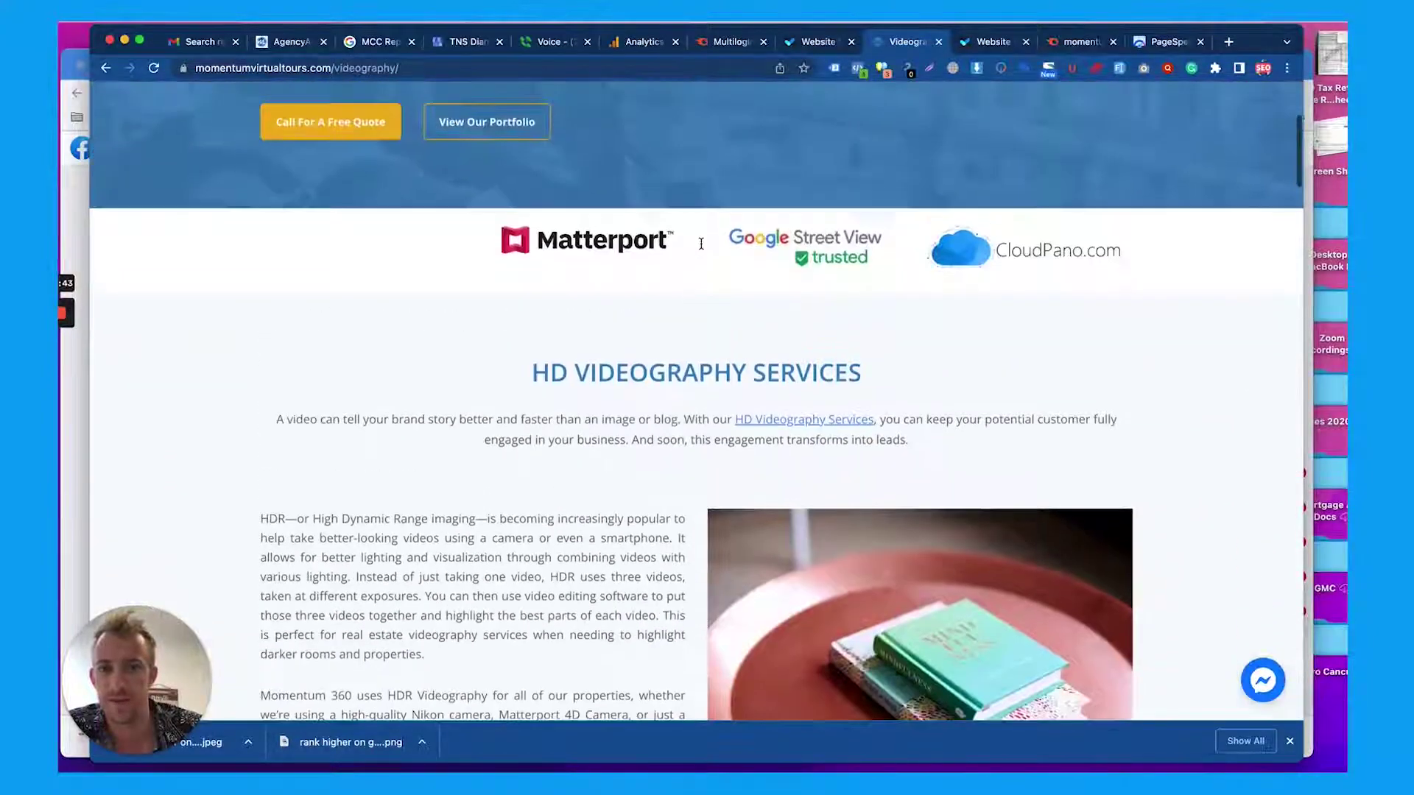
pyautogui.scroll(-5, 584, 430)
pyautogui.scroll(8, 584, 430)
pyautogui.moveTo(454, 132)
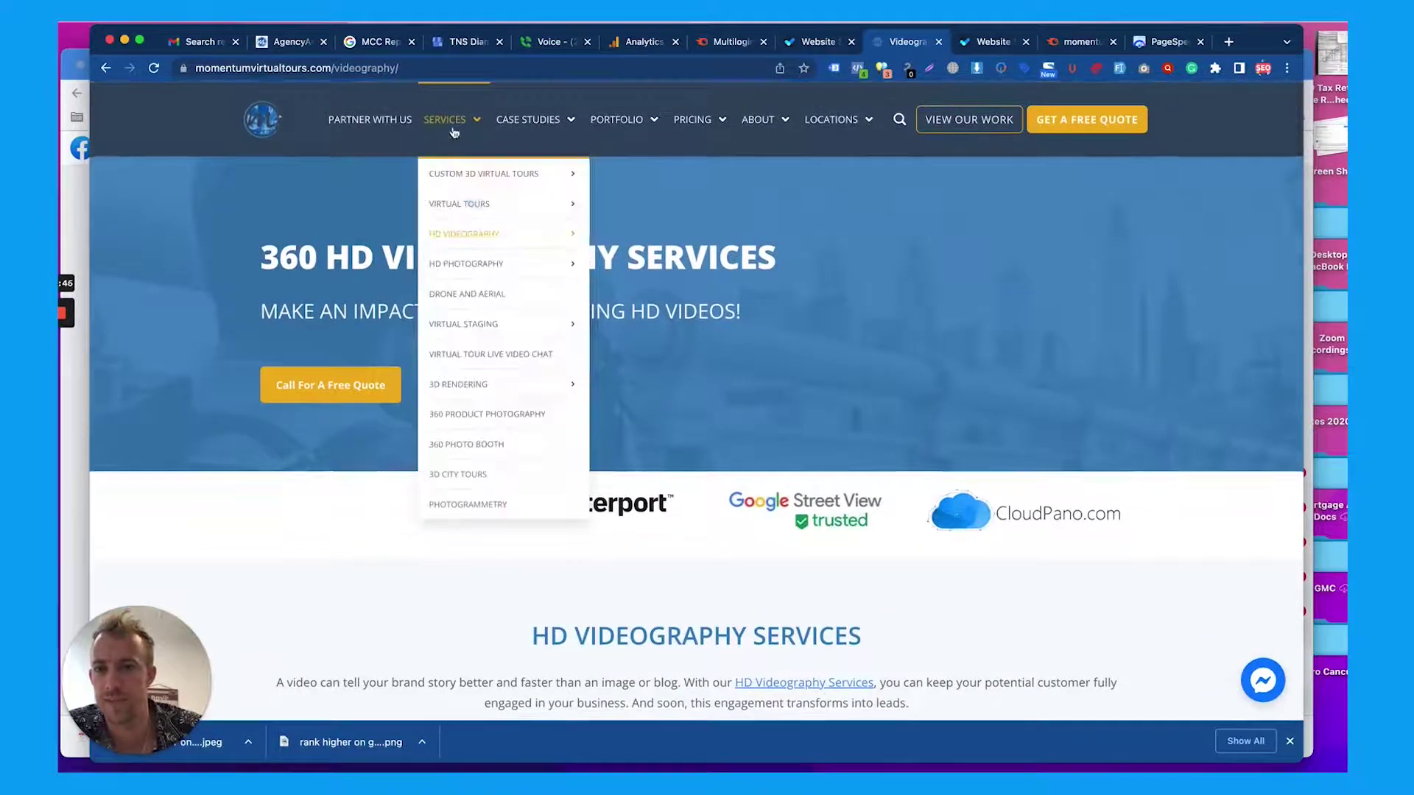
pyautogui.click(471, 264)
pyautogui.scroll(-6, 690, 366)
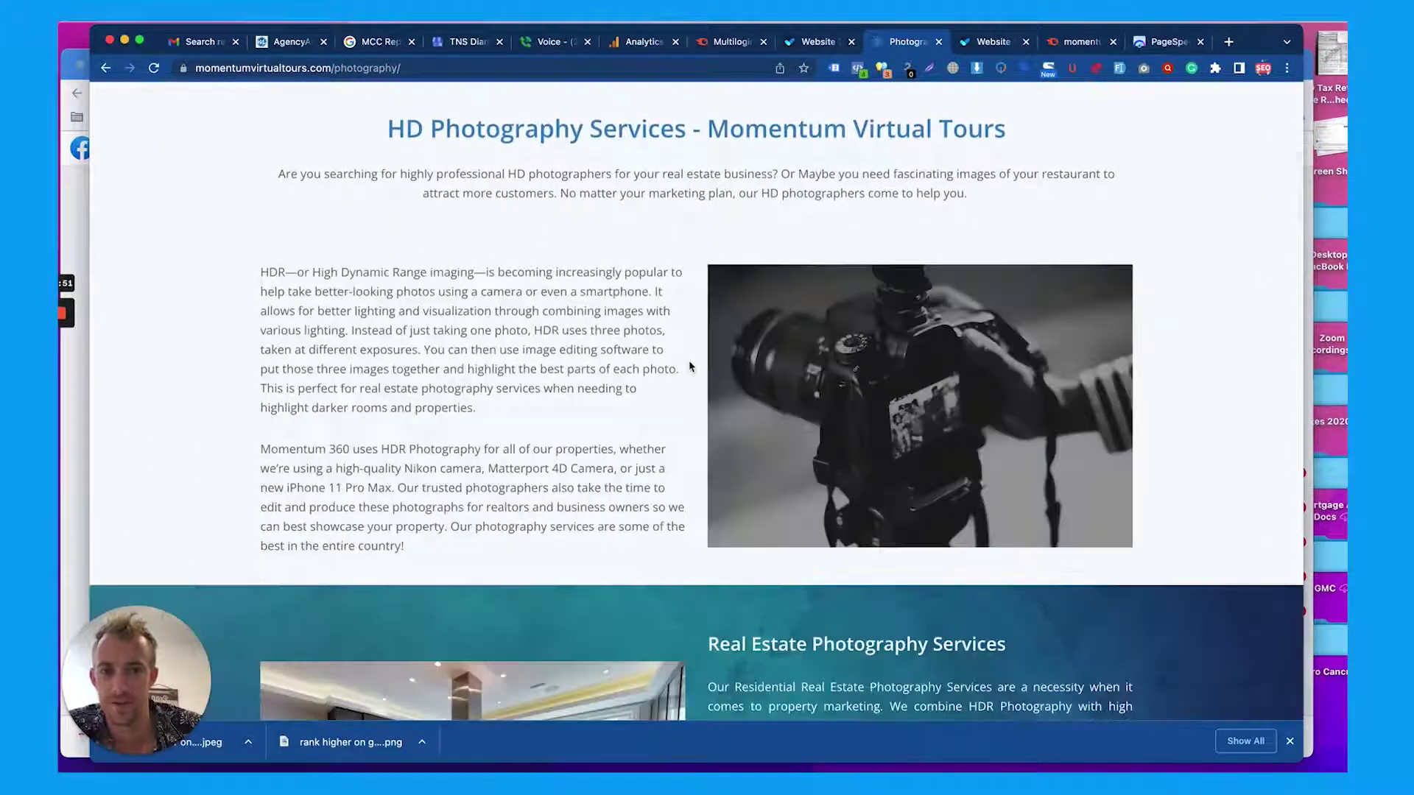
pyautogui.scroll(-5, 690, 366)
pyautogui.scroll(-9, 690, 366)
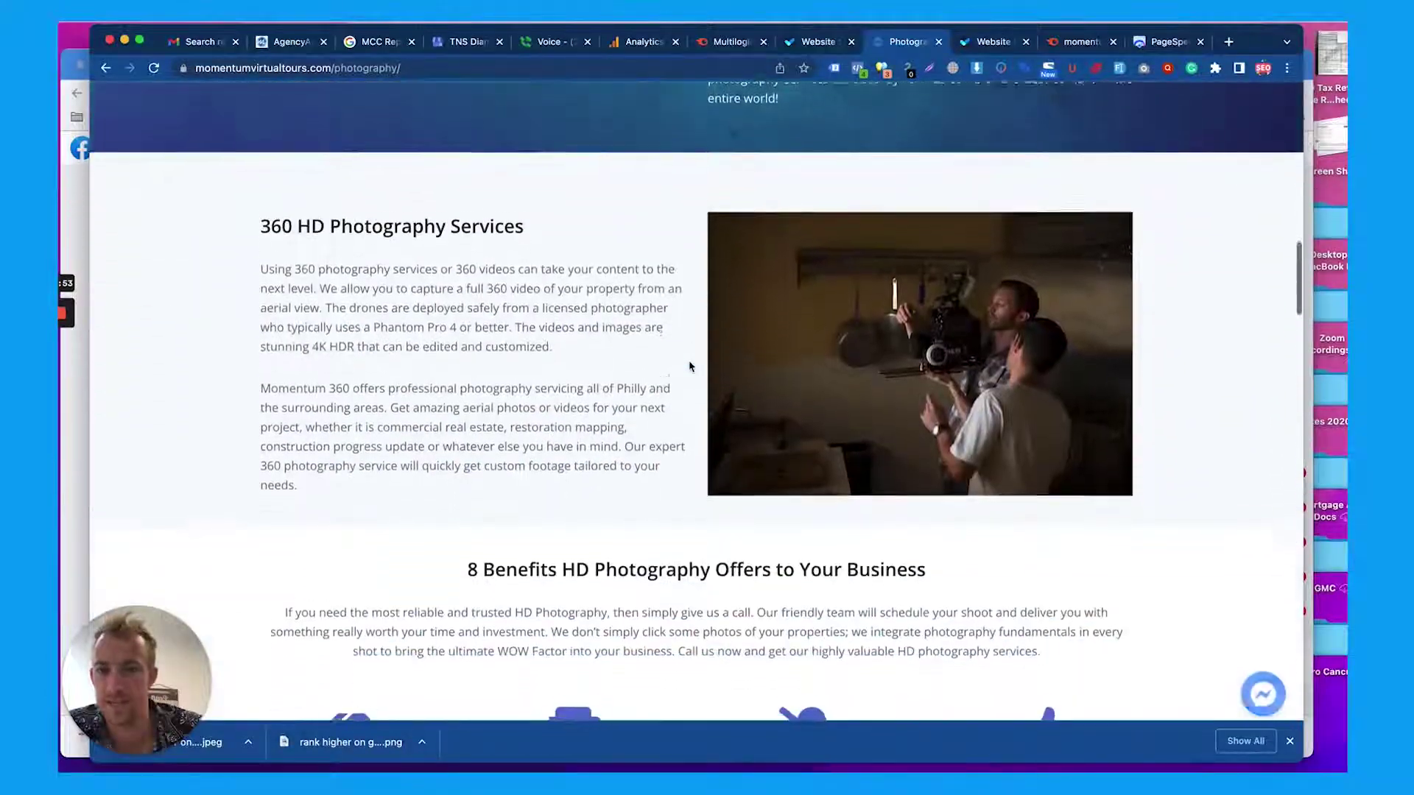
pyautogui.scroll(-10, 688, 360)
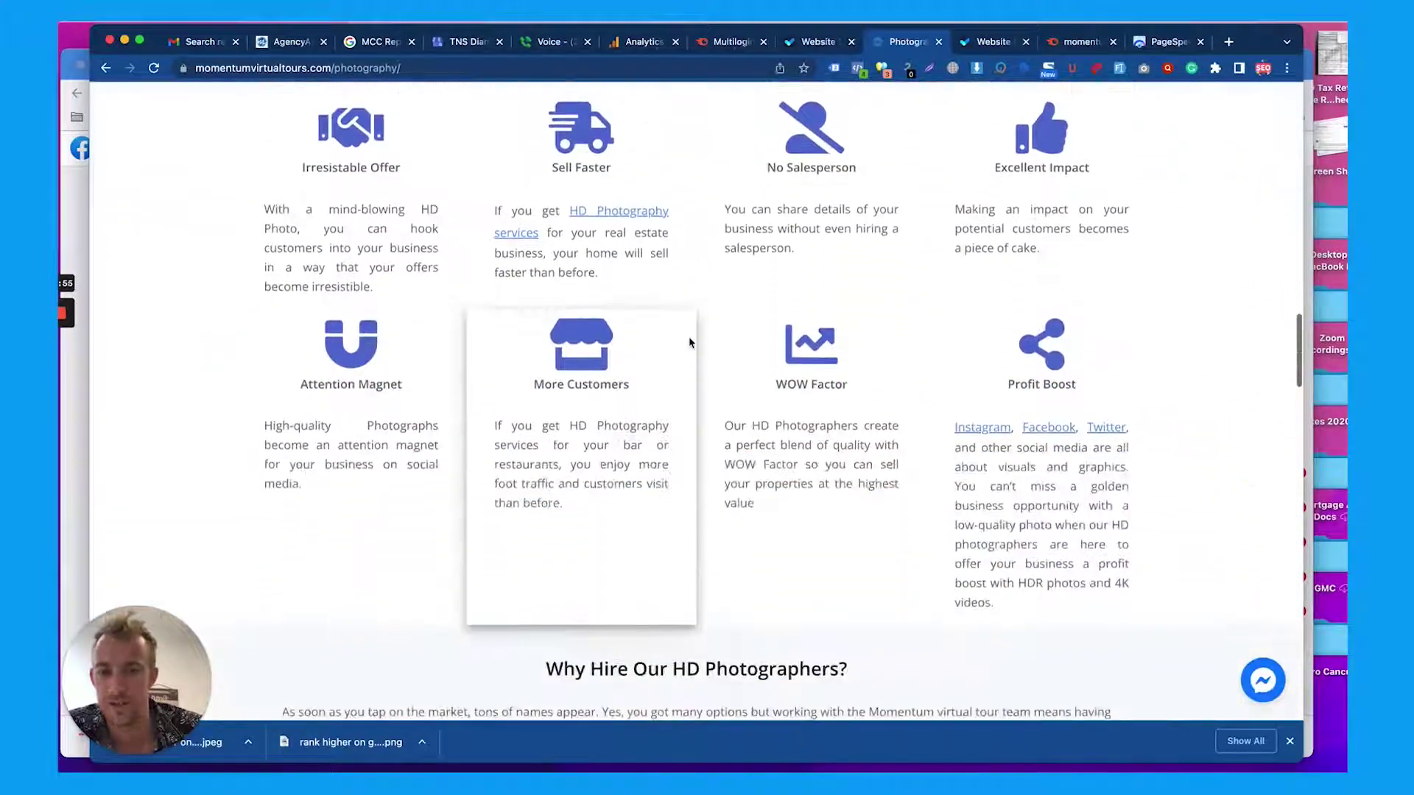
pyautogui.scroll(-12, 692, 280)
pyautogui.scroll(-4, 608, 234)
pyautogui.scroll(20, 607, 233)
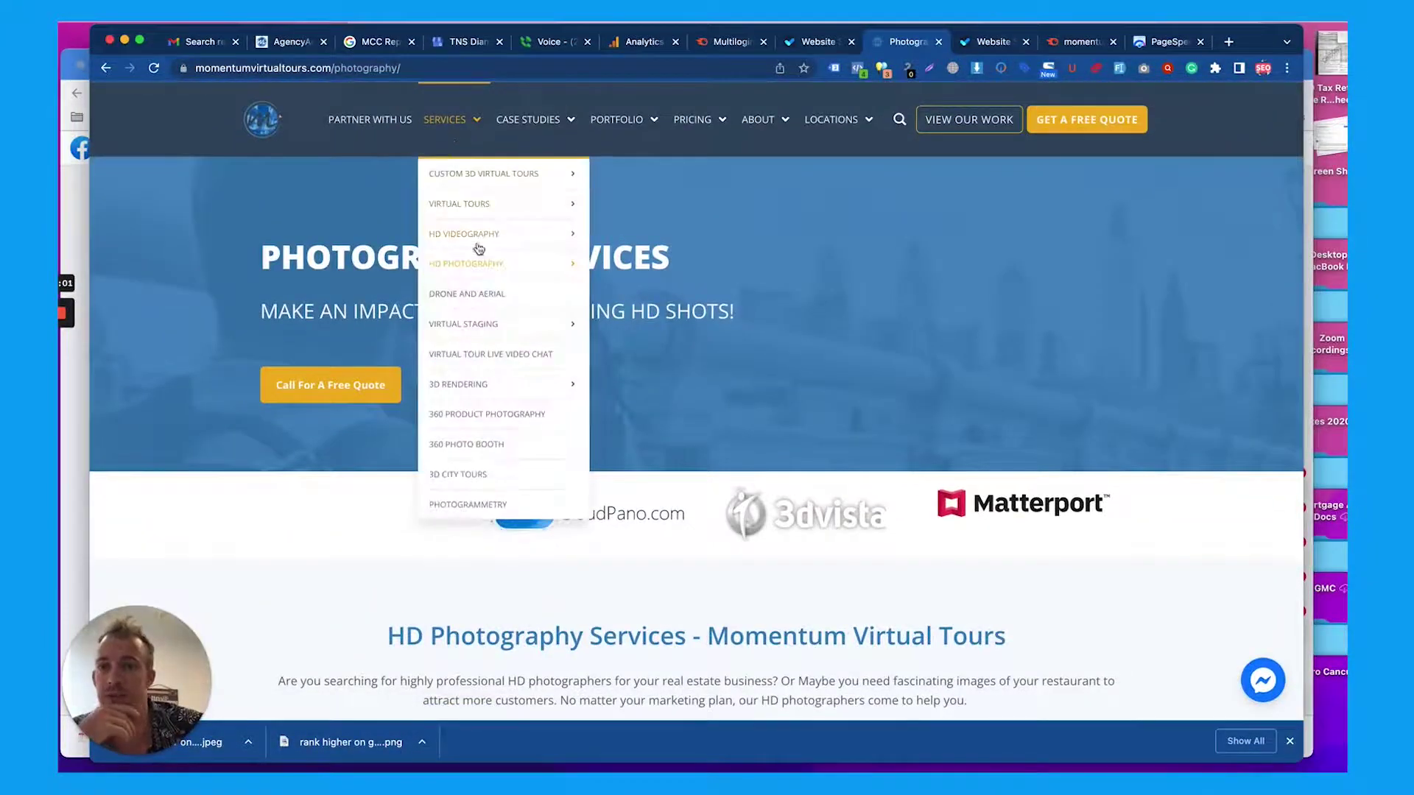
pyautogui.click(479, 294)
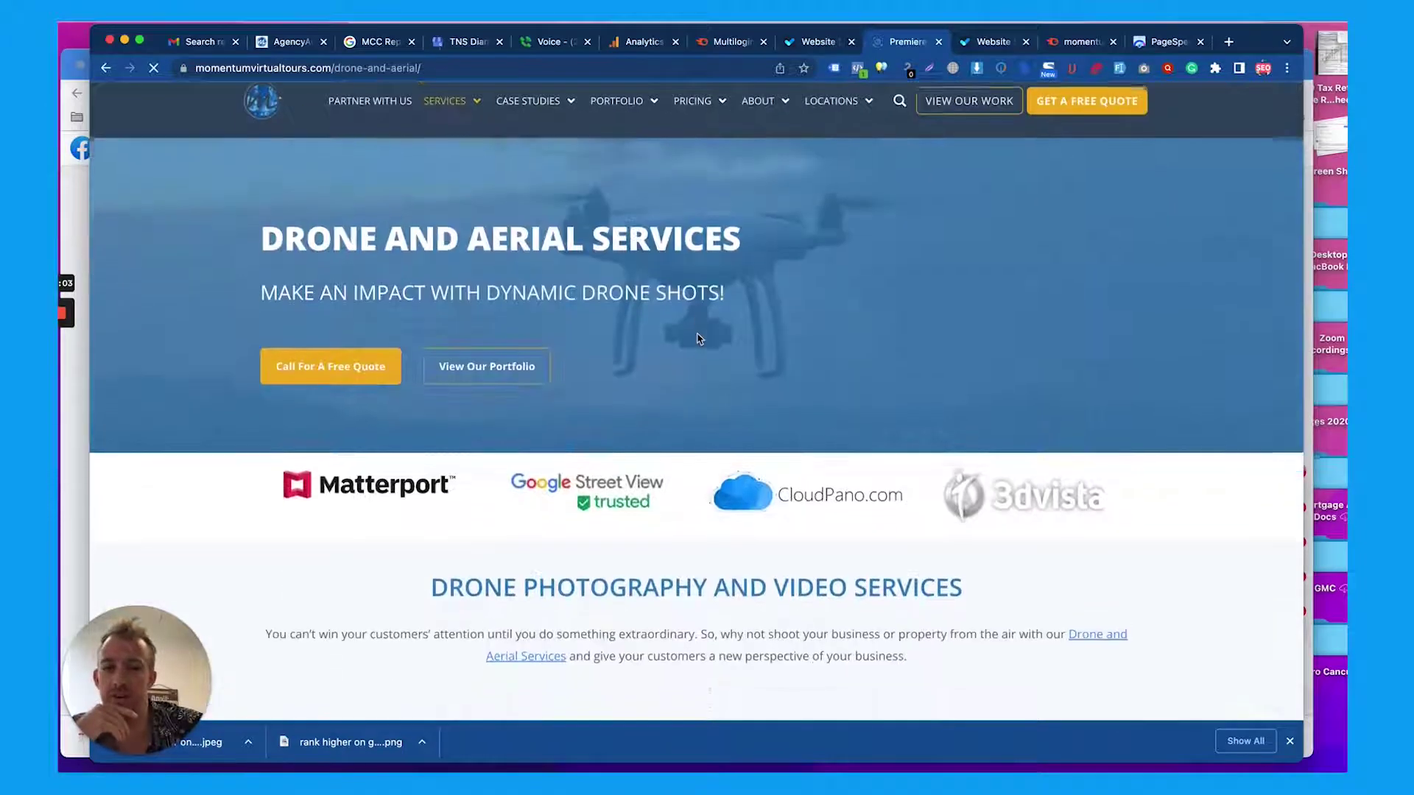
pyautogui.scroll(-3, 699, 338)
pyautogui.scroll(-4, 699, 339)
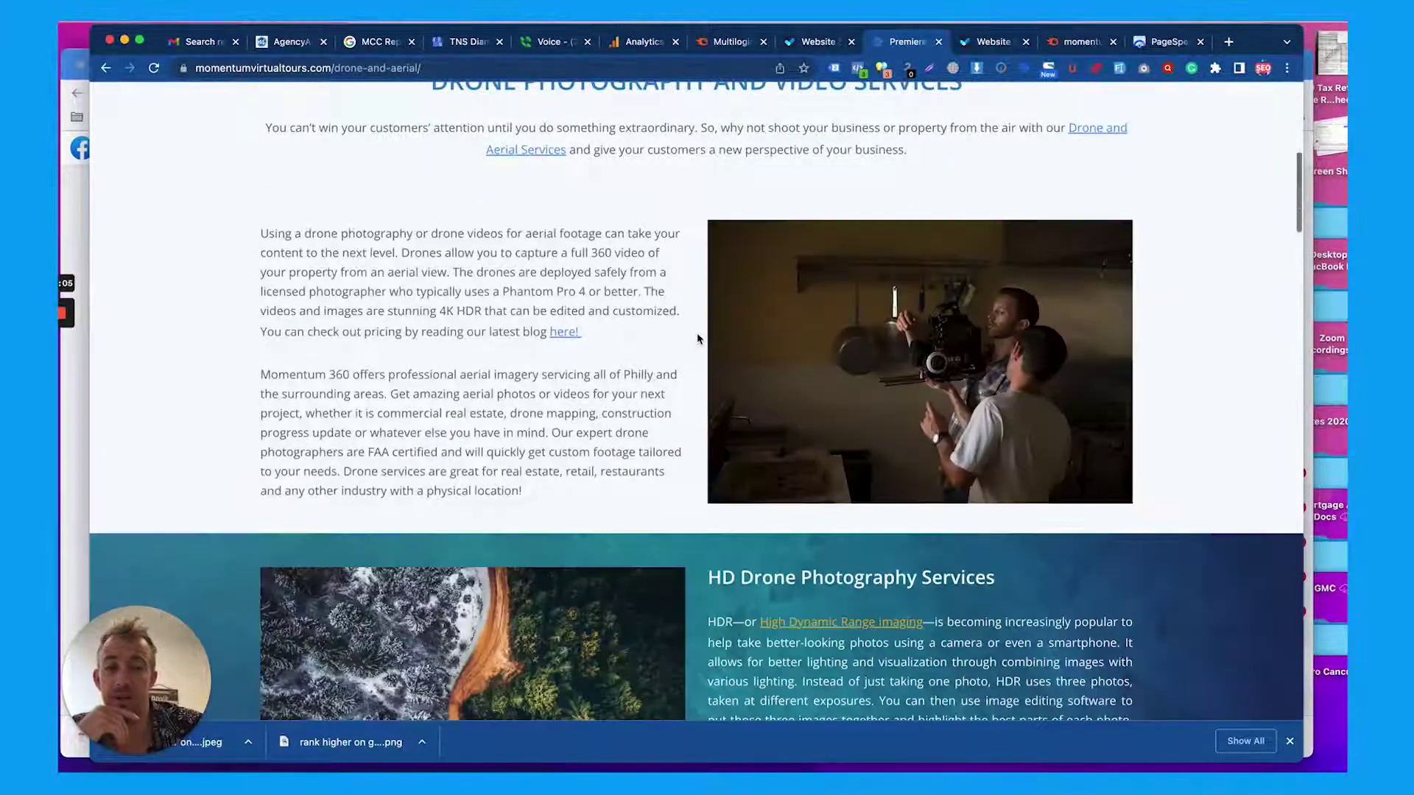
pyautogui.scroll(2, 698, 339)
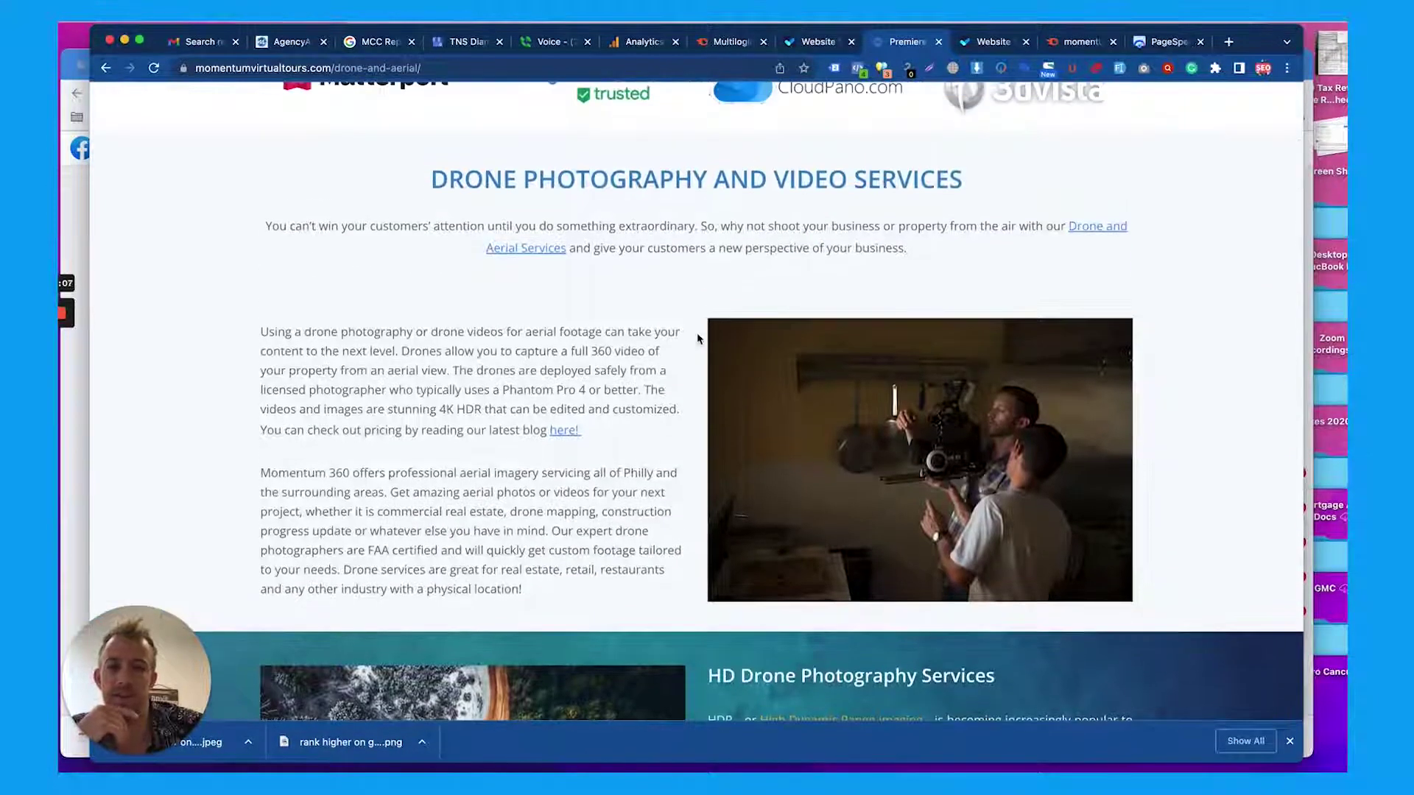
pyautogui.scroll(-15, 699, 339)
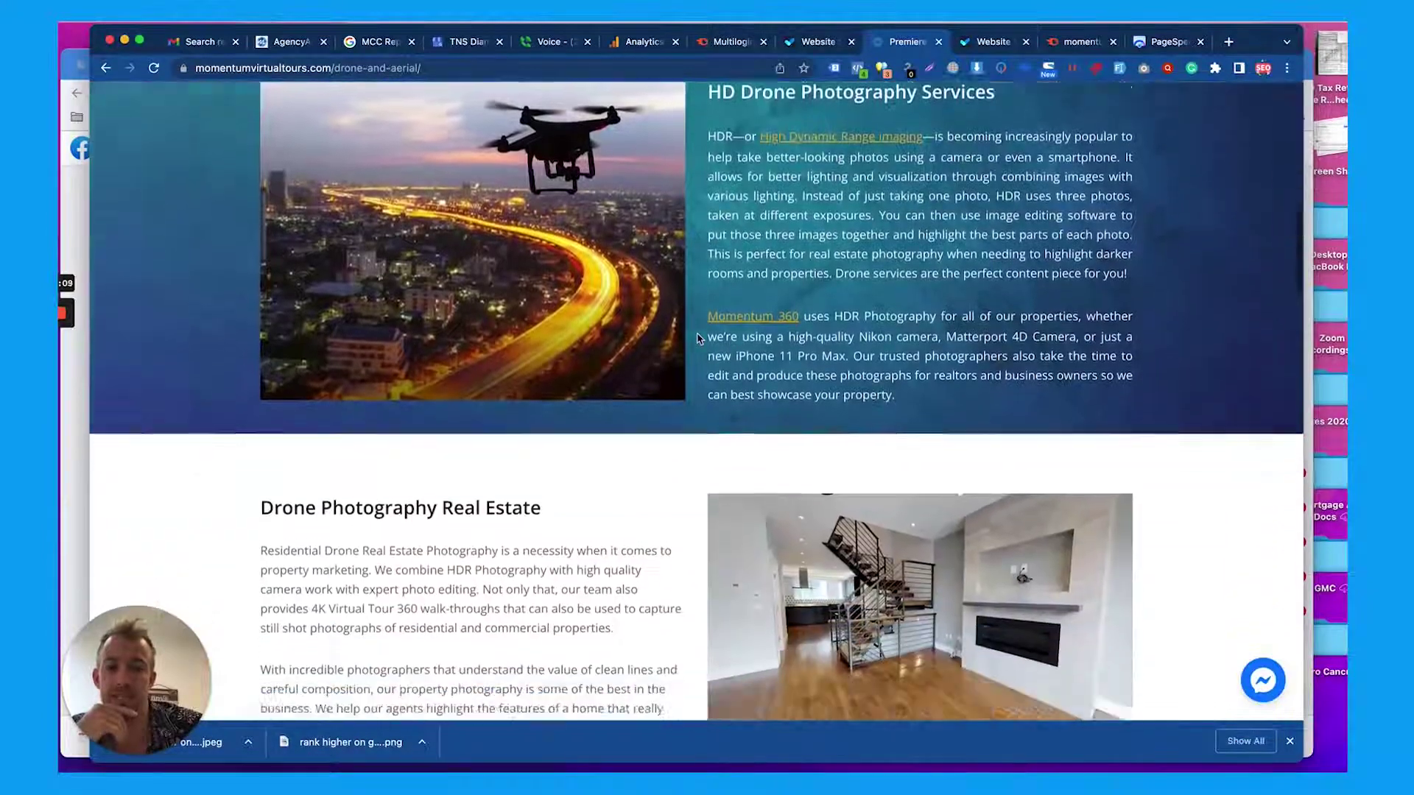
pyautogui.scroll(-10, 699, 339)
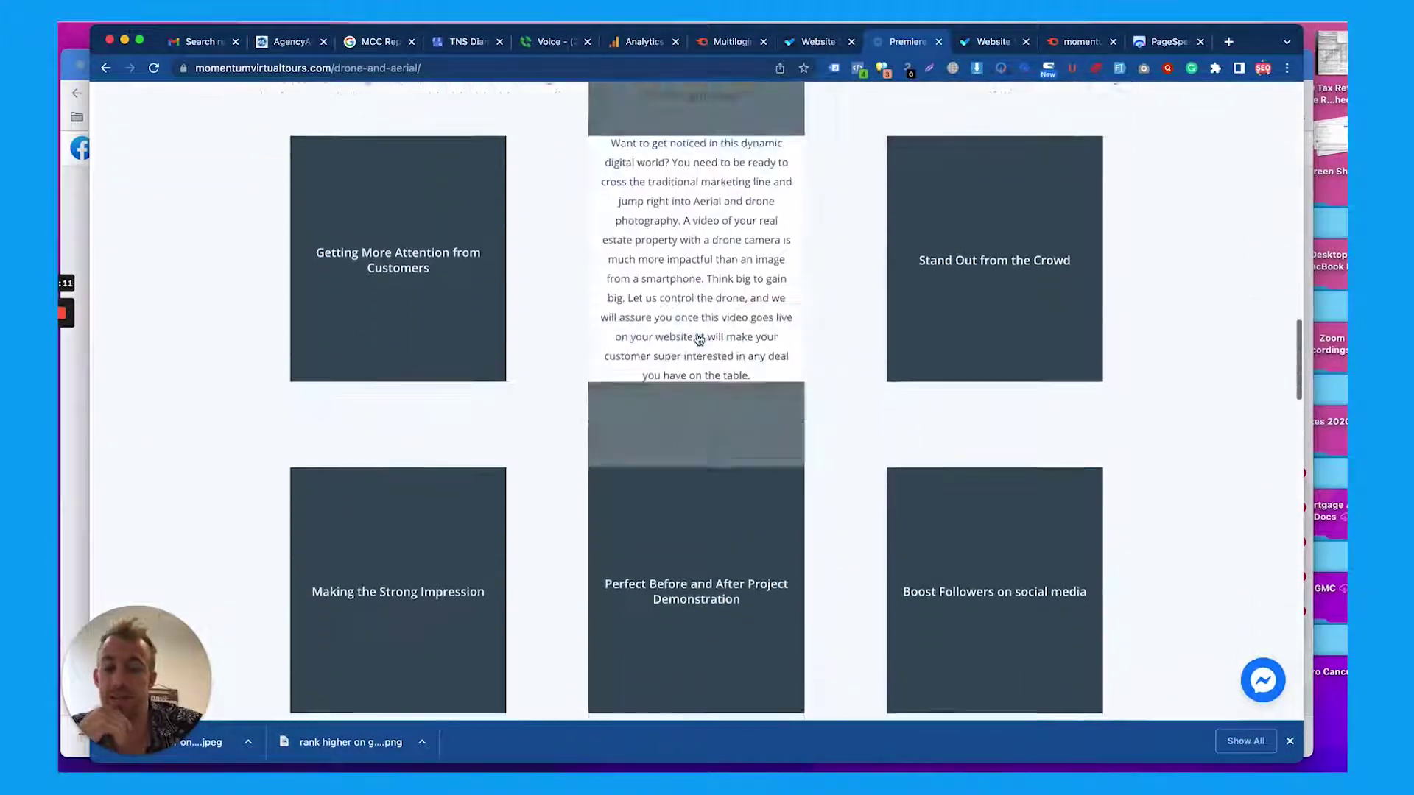
pyautogui.scroll(-10, 698, 332)
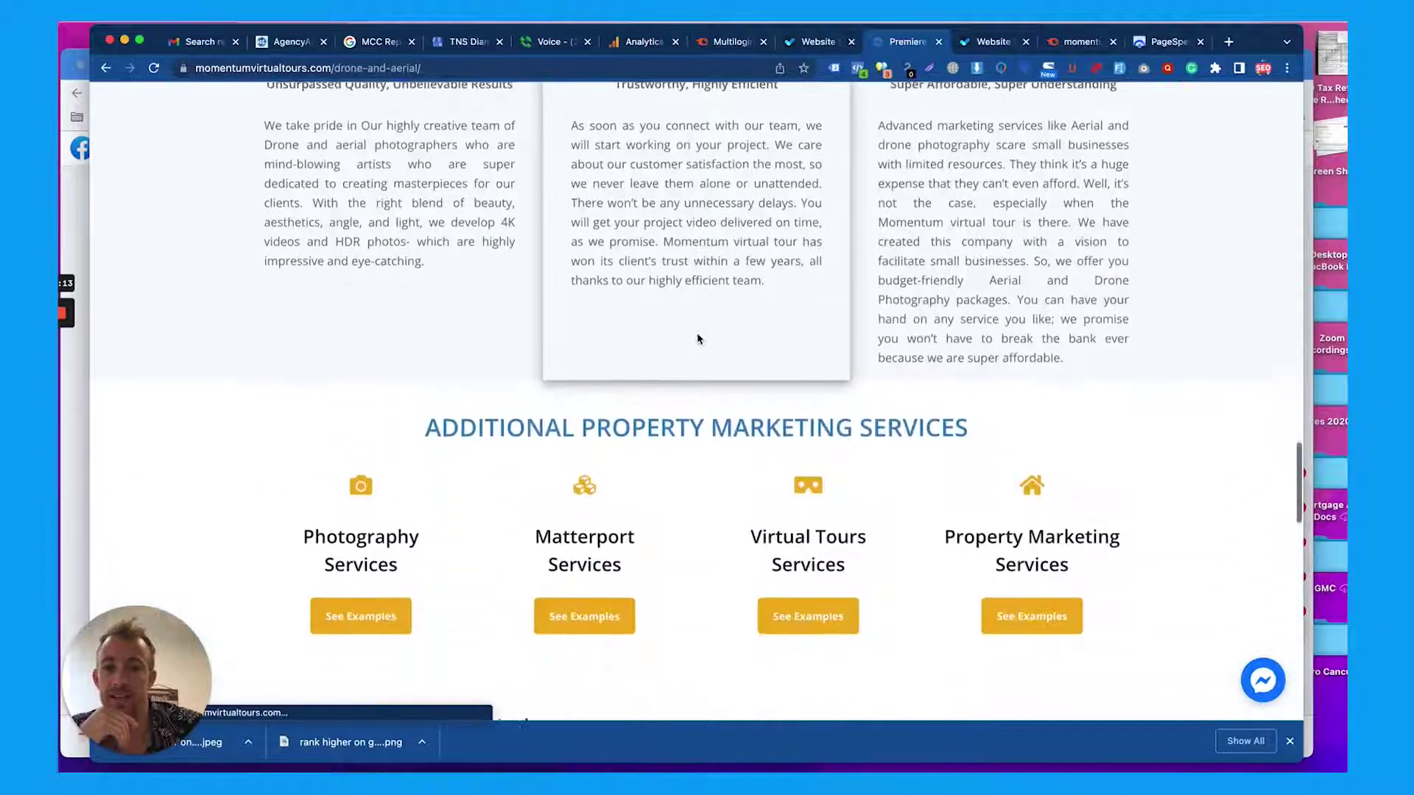
pyautogui.scroll(-1, 699, 339)
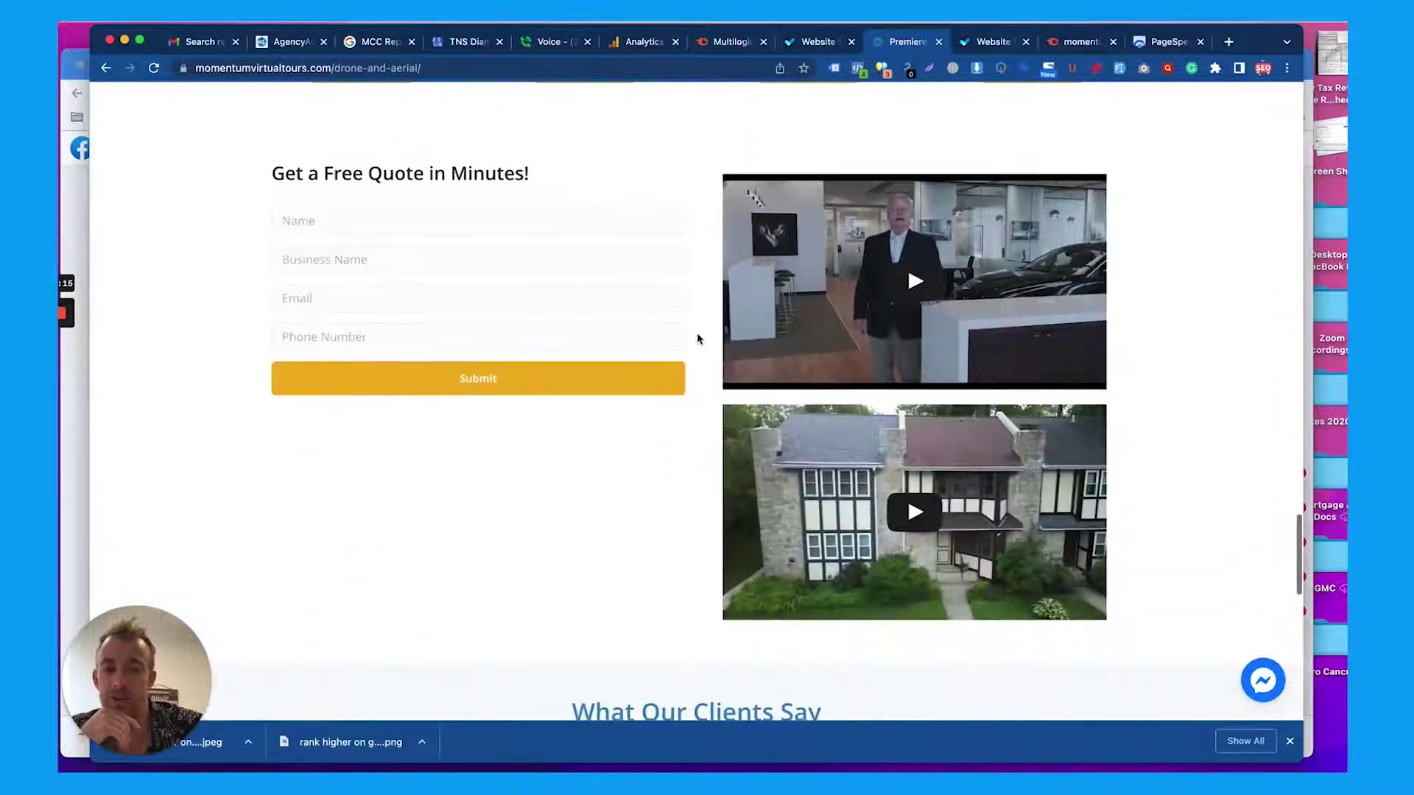
pyautogui.scroll(-4, 813, 345)
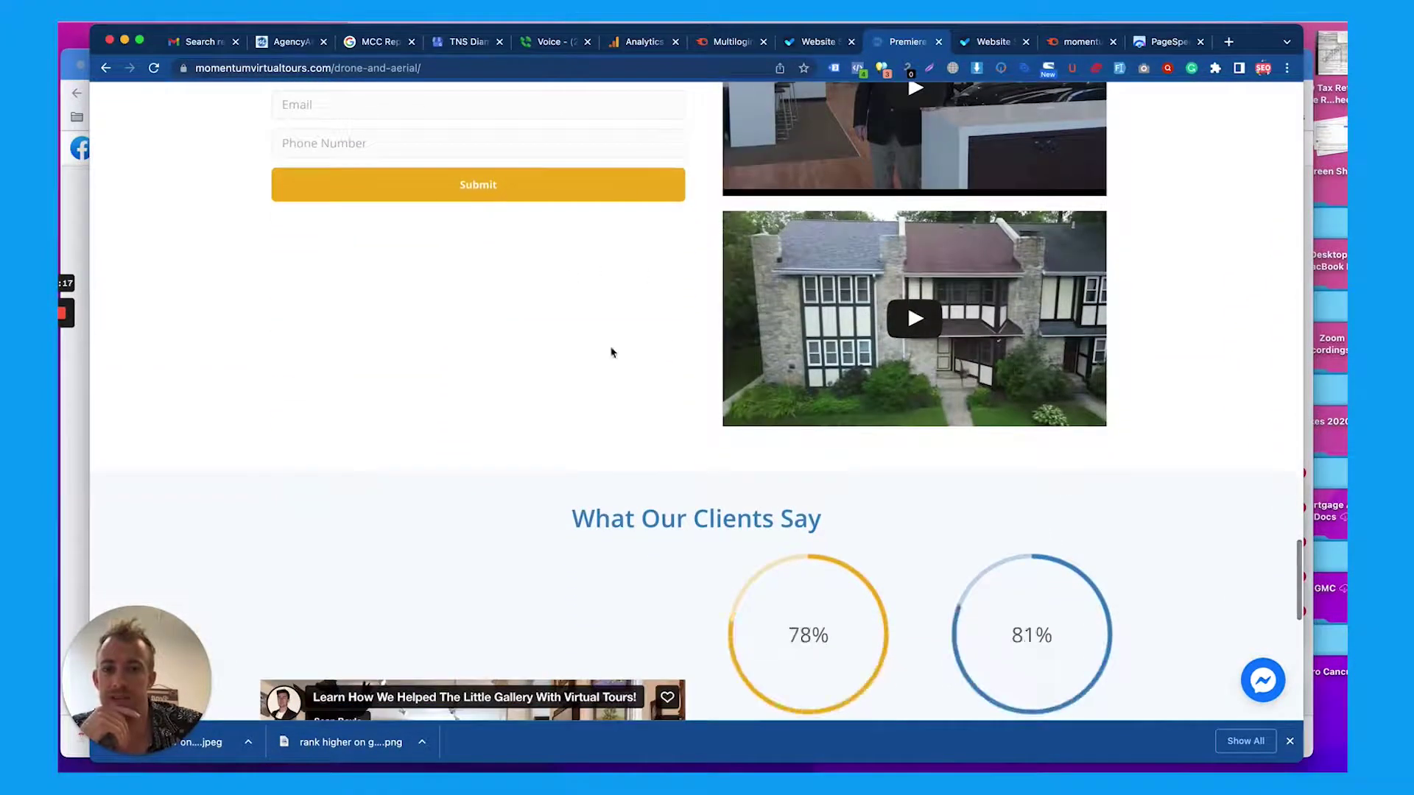
pyautogui.scroll(-9, 571, 357)
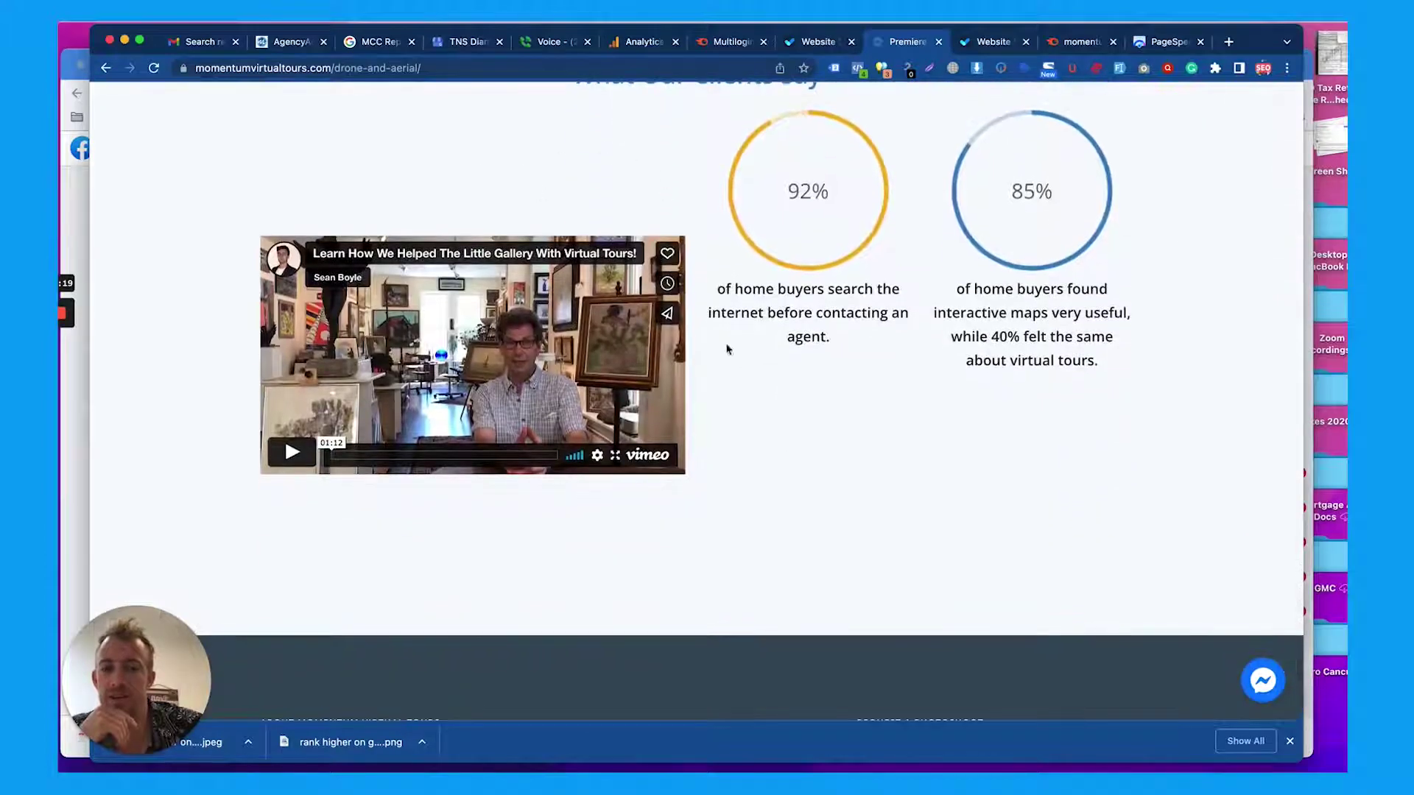
pyautogui.scroll(3, 530, 194)
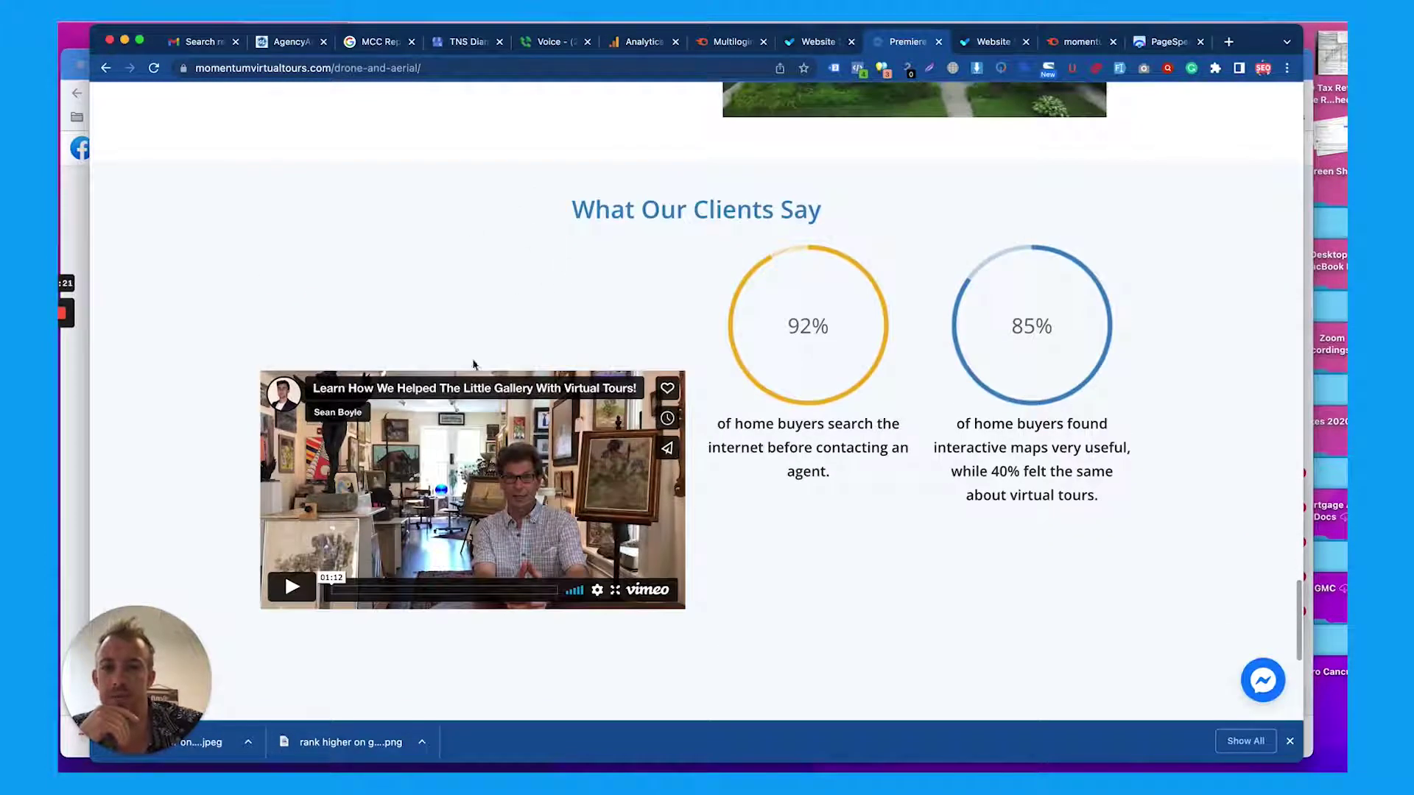
pyautogui.scroll(-6, 683, 311)
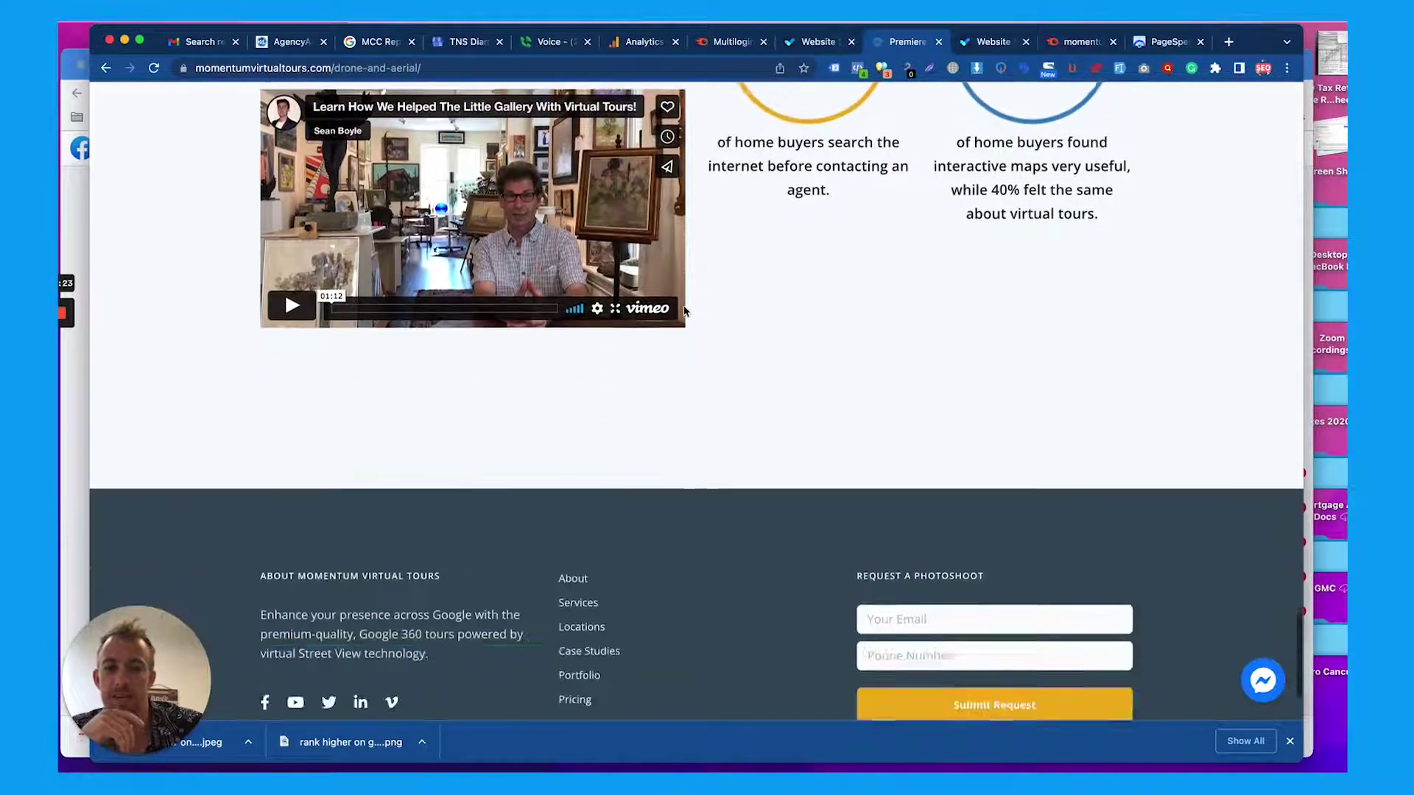
pyautogui.scroll(12, 684, 311)
pyautogui.scroll(15, 683, 311)
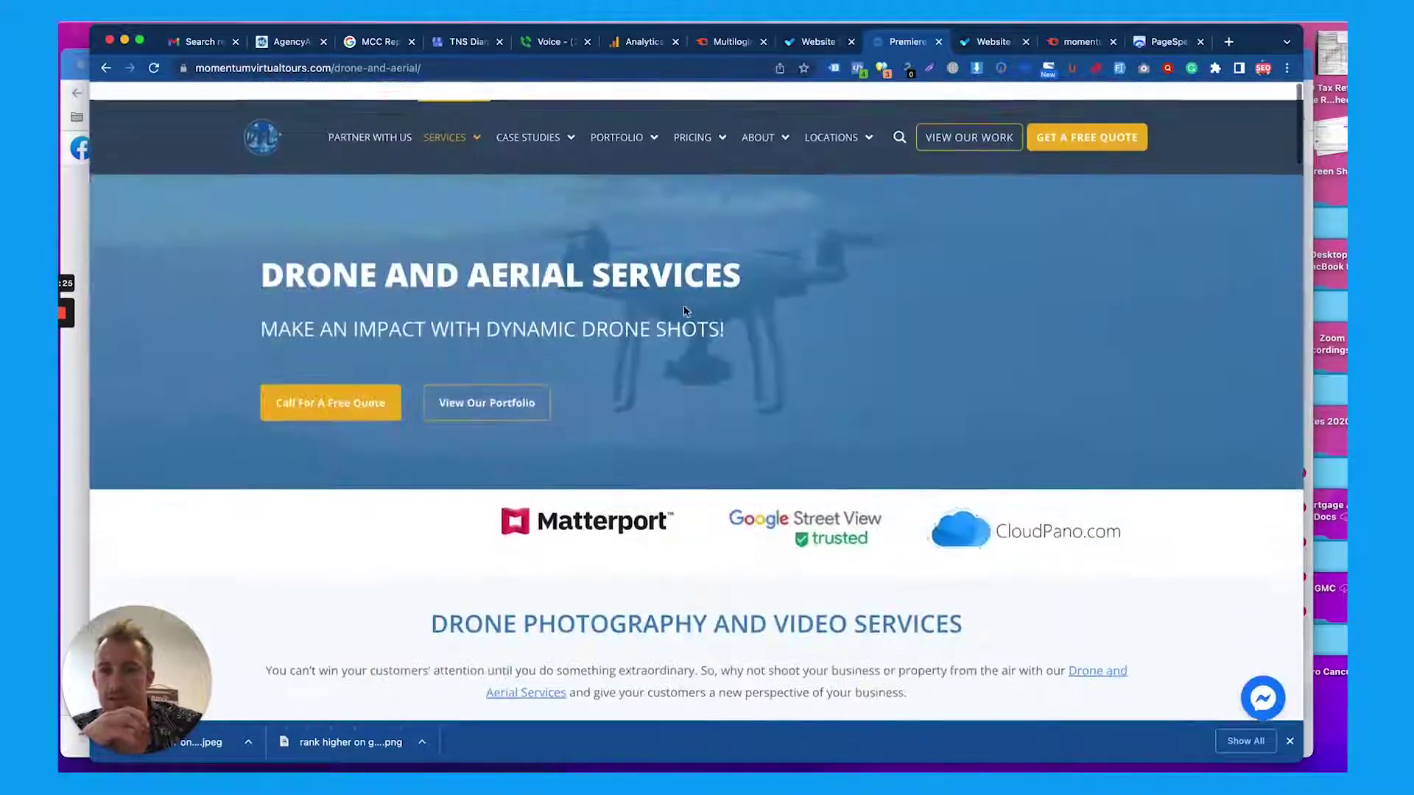
pyautogui.moveTo(431, 111)
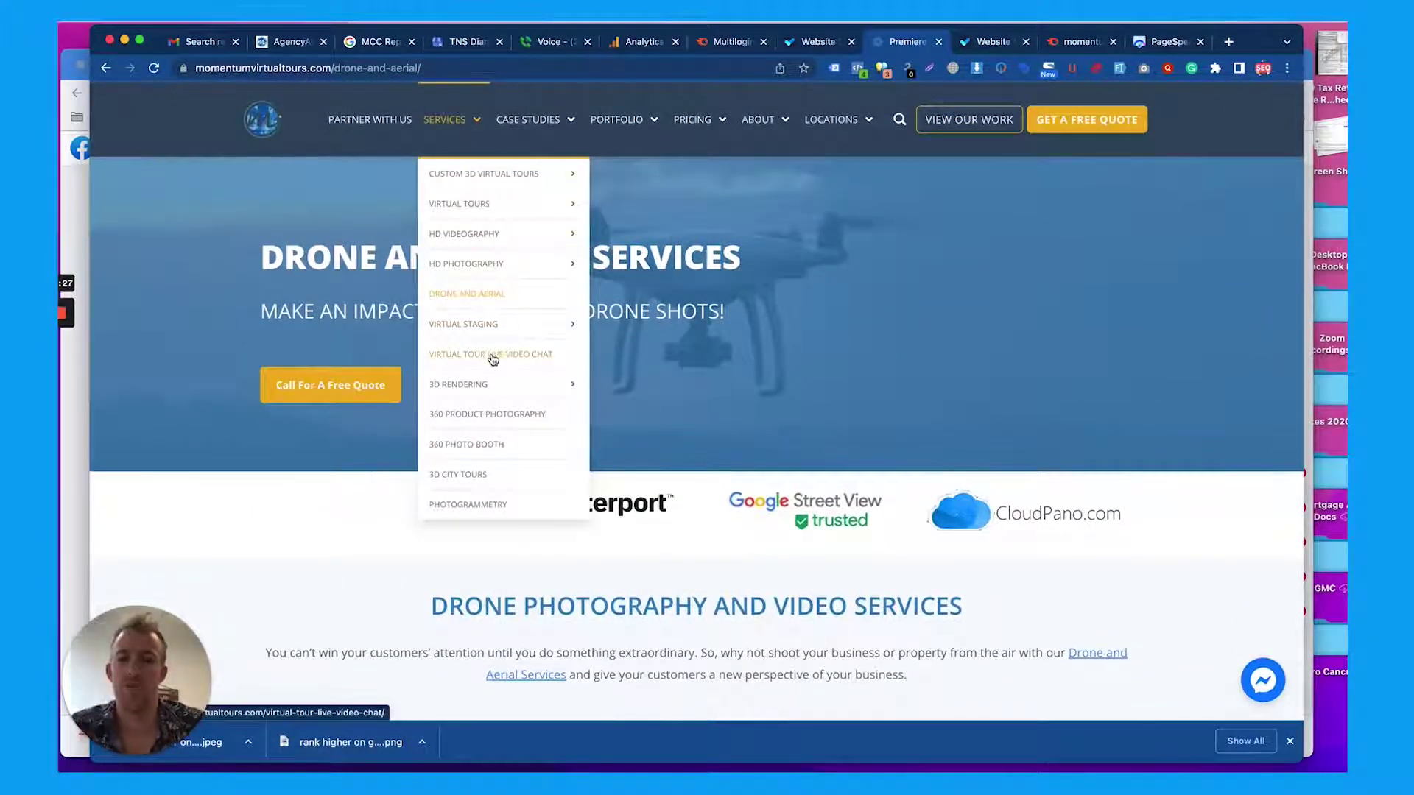
pyautogui.moveTo(535, 127)
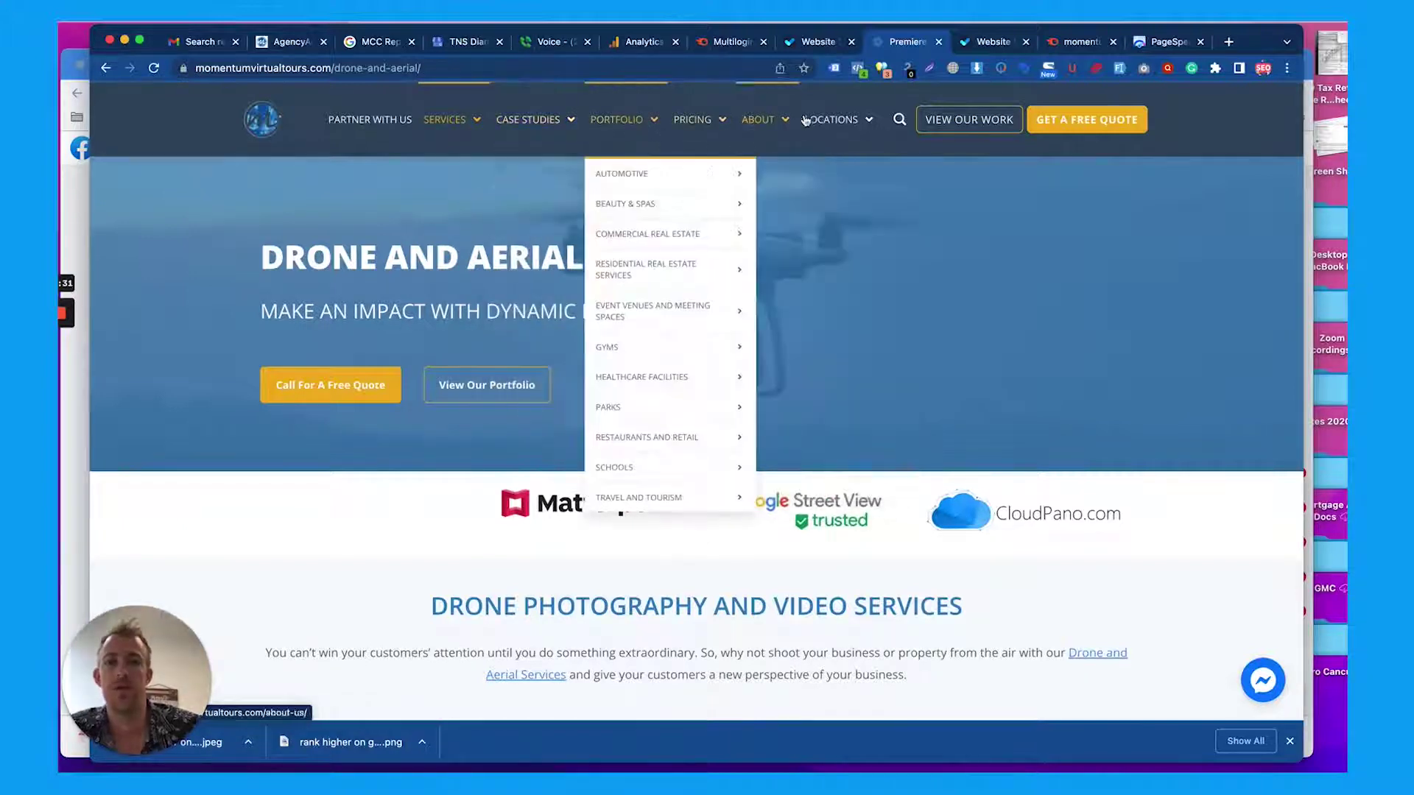
# Open the Locations page and run the SEO and Facebook Pixel Helper checks on it
pyautogui.click(829, 121)
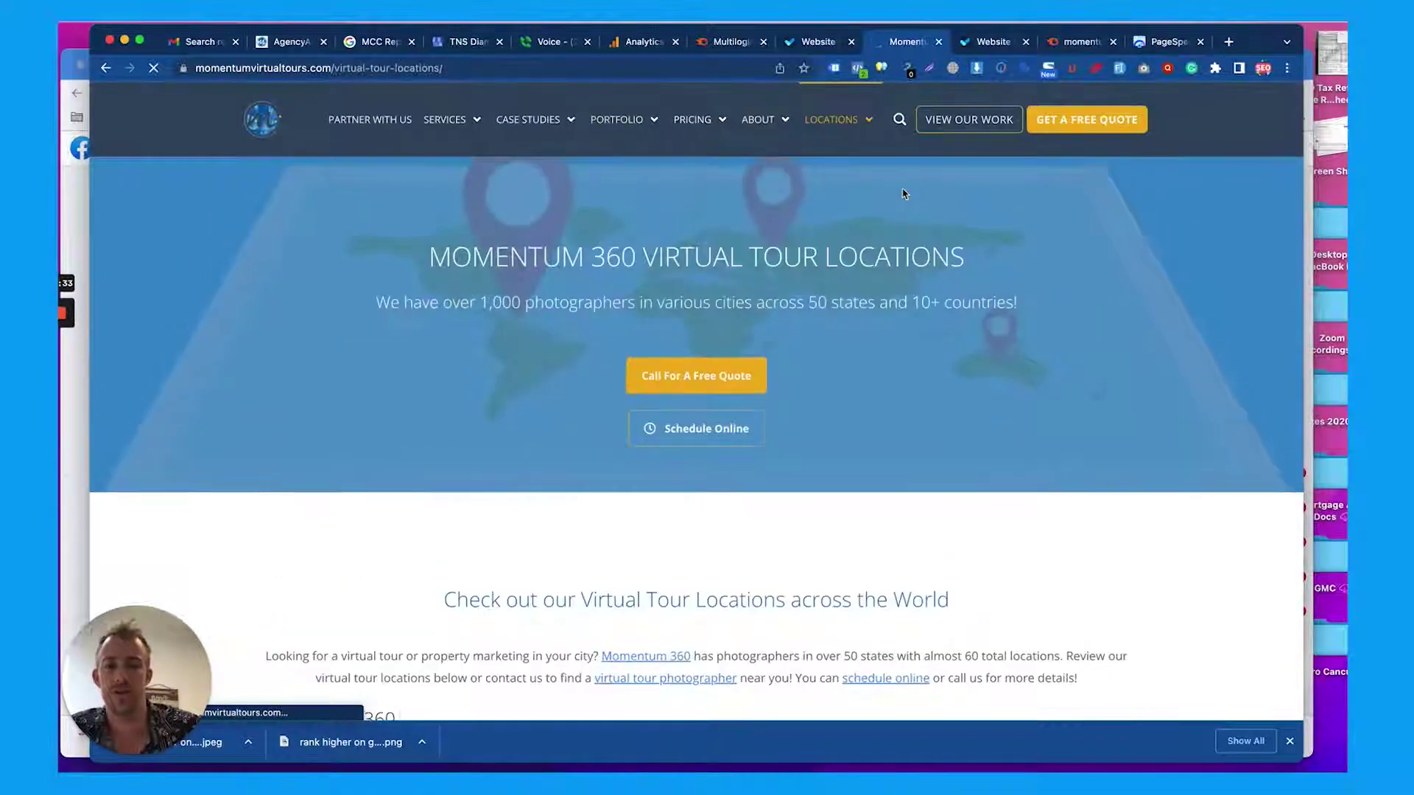
pyautogui.scroll(-15, 890, 226)
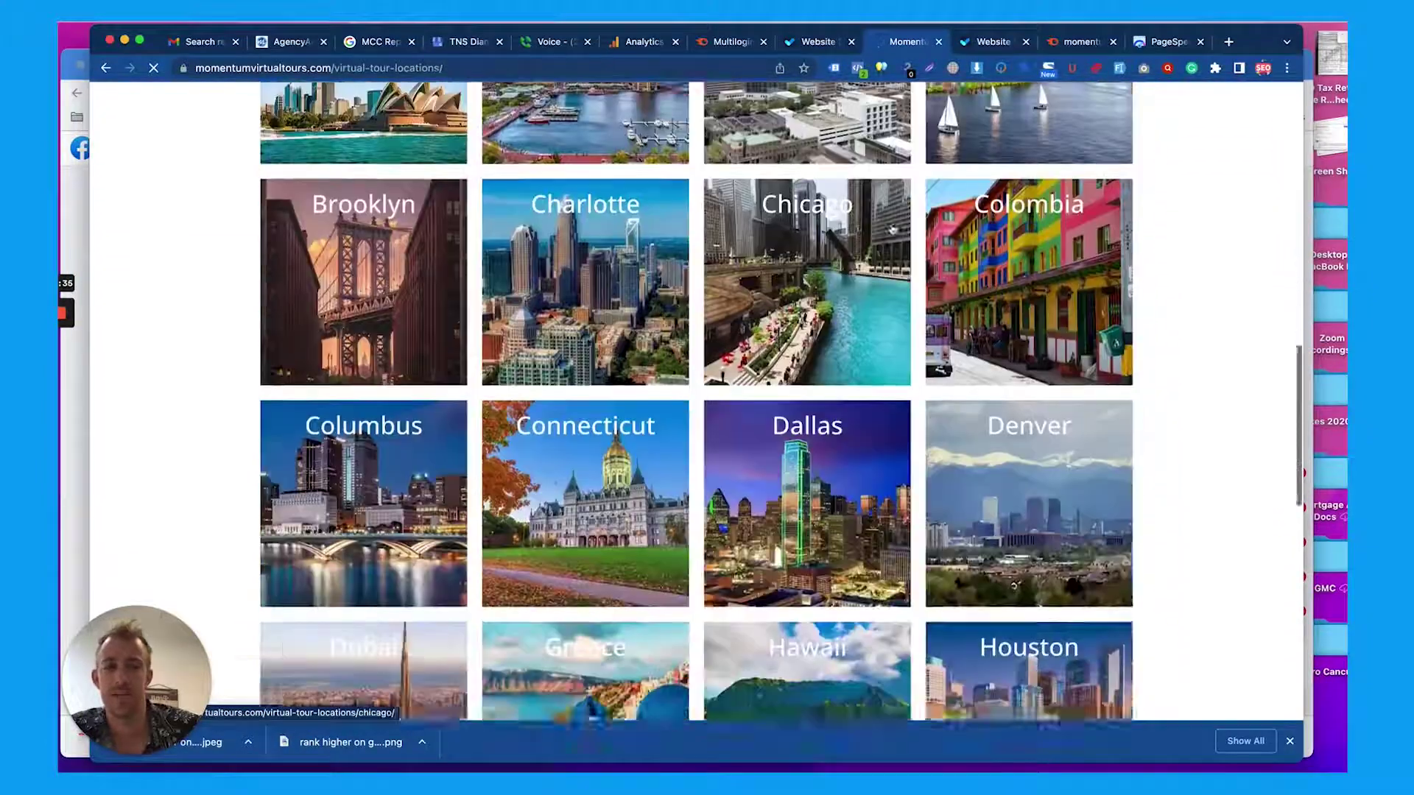
pyautogui.scroll(-3, 890, 227)
pyautogui.click(882, 68)
pyautogui.click(857, 69)
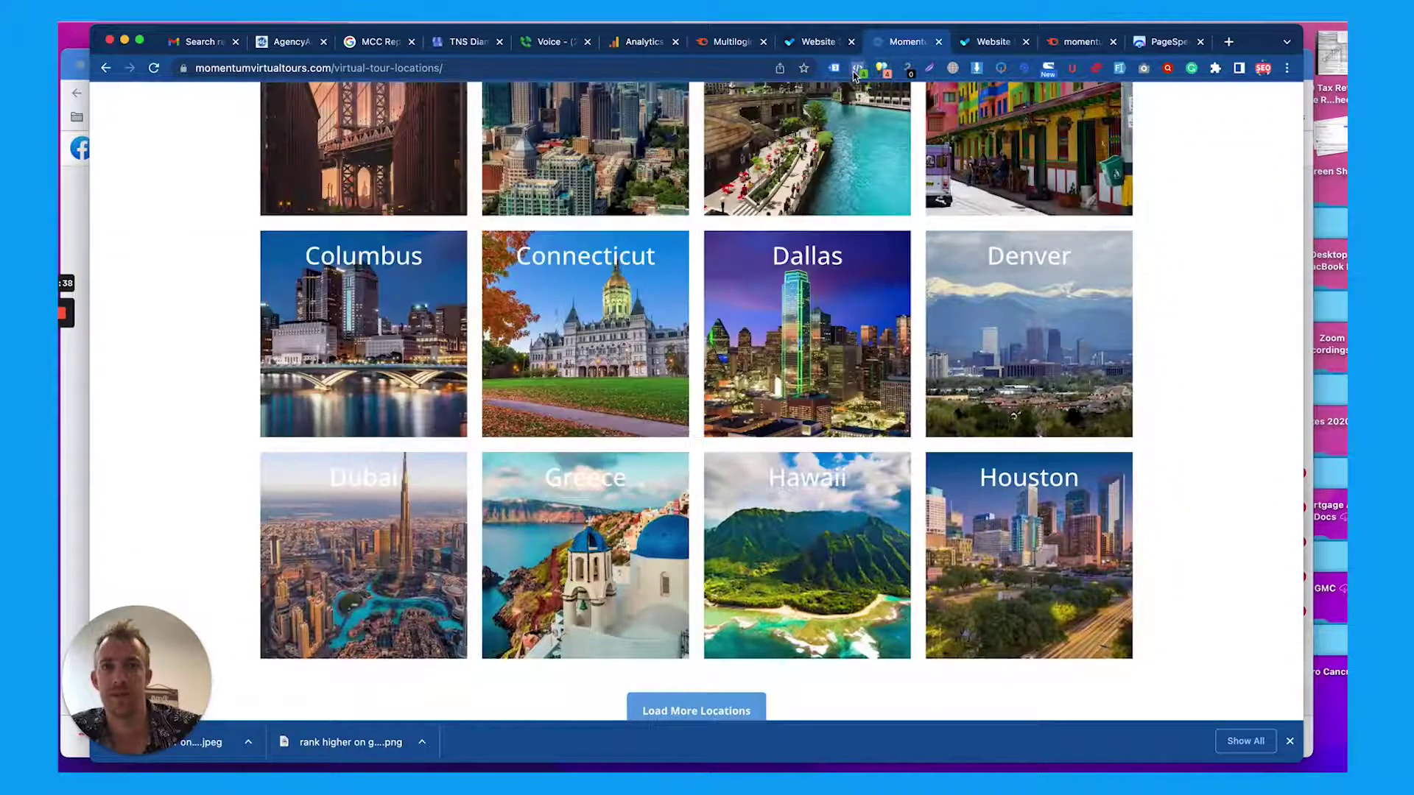
pyautogui.click(1155, 172)
pyautogui.scroll(-10, 1155, 172)
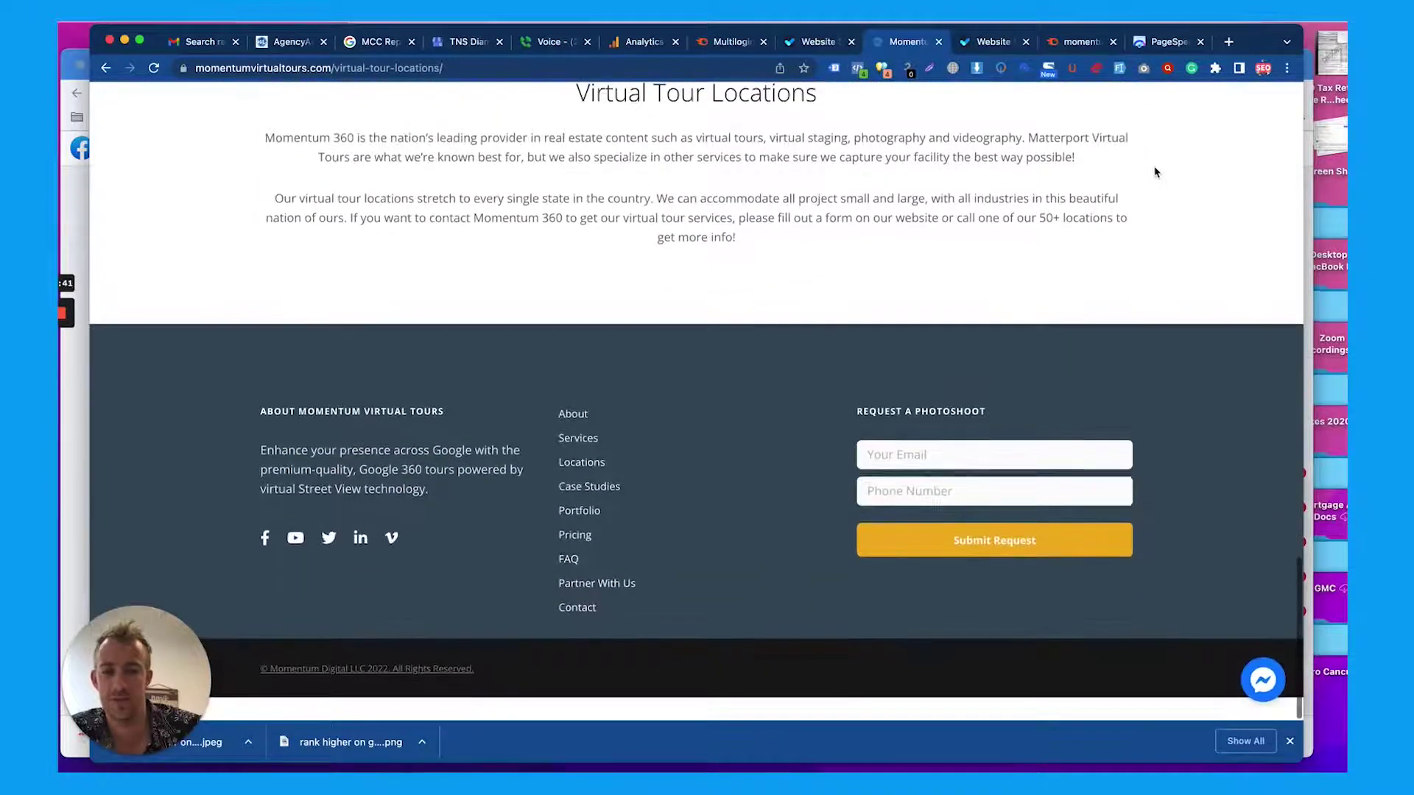
pyautogui.scroll(15, 1155, 172)
# Open the Blog page from the About menu and scroll its posts
pyautogui.moveTo(835, 150)
pyautogui.moveTo(769, 137)
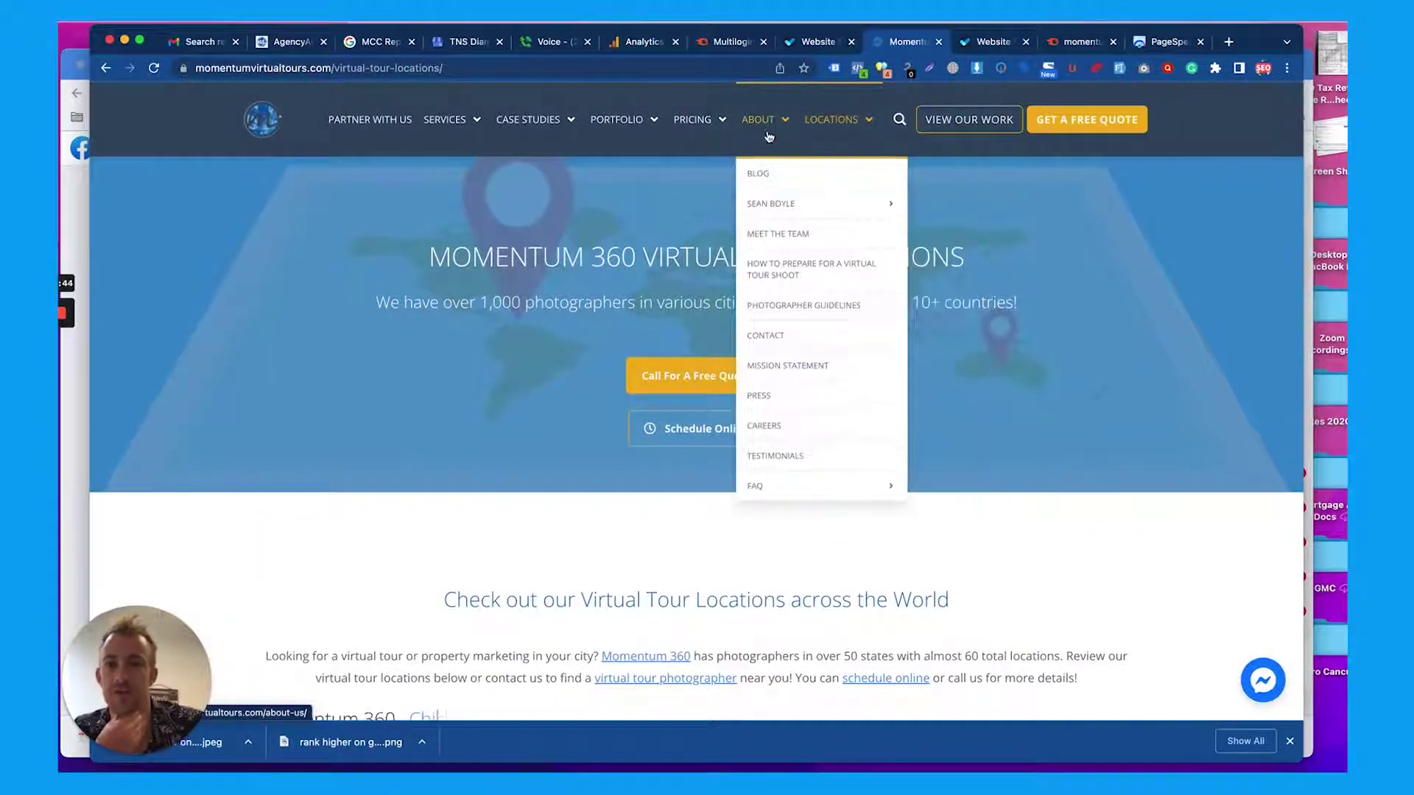
pyautogui.click(767, 170)
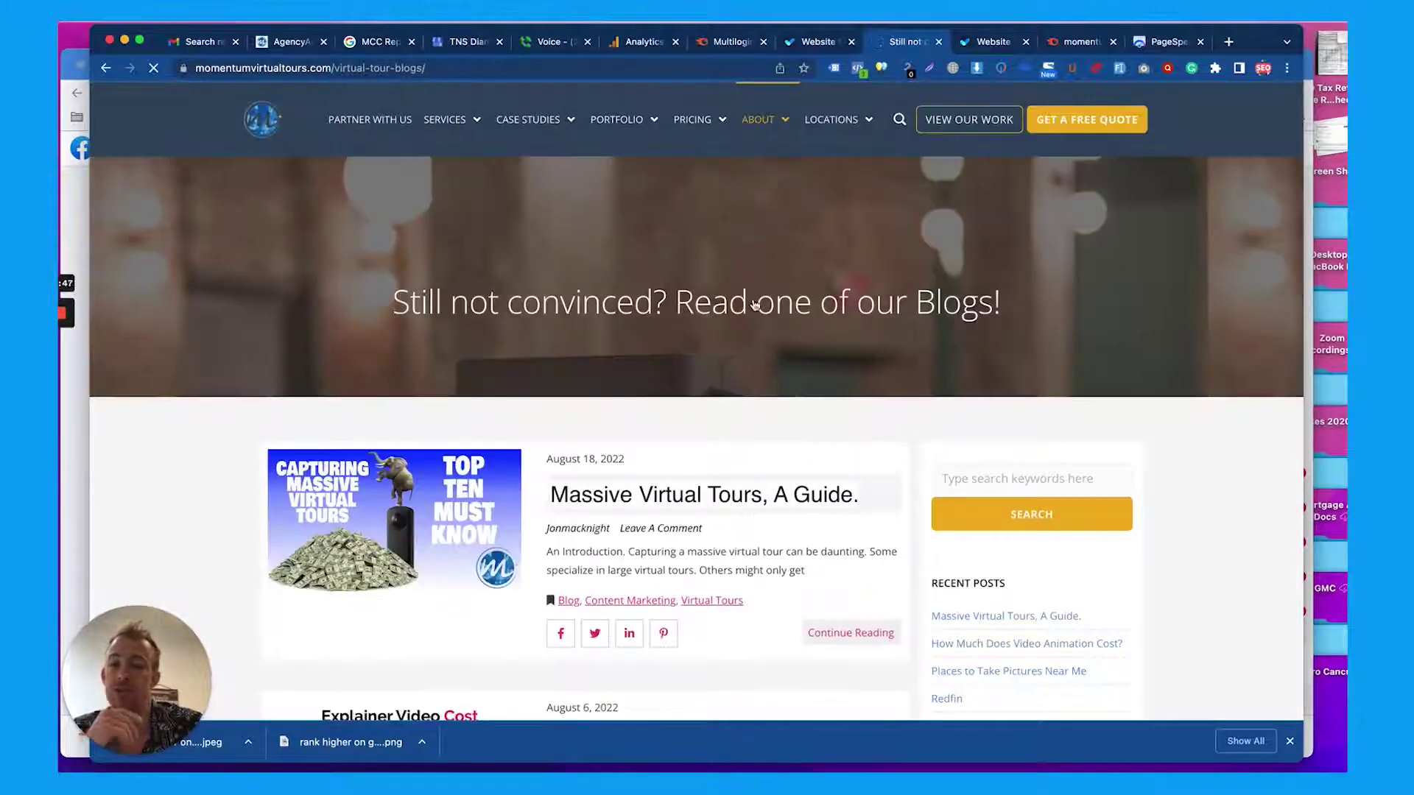
pyautogui.scroll(-5, 753, 299)
pyautogui.scroll(-3, 753, 299)
# Glance at the Semrush tab, then return to the blog and select its URL
pyautogui.click(1065, 42)
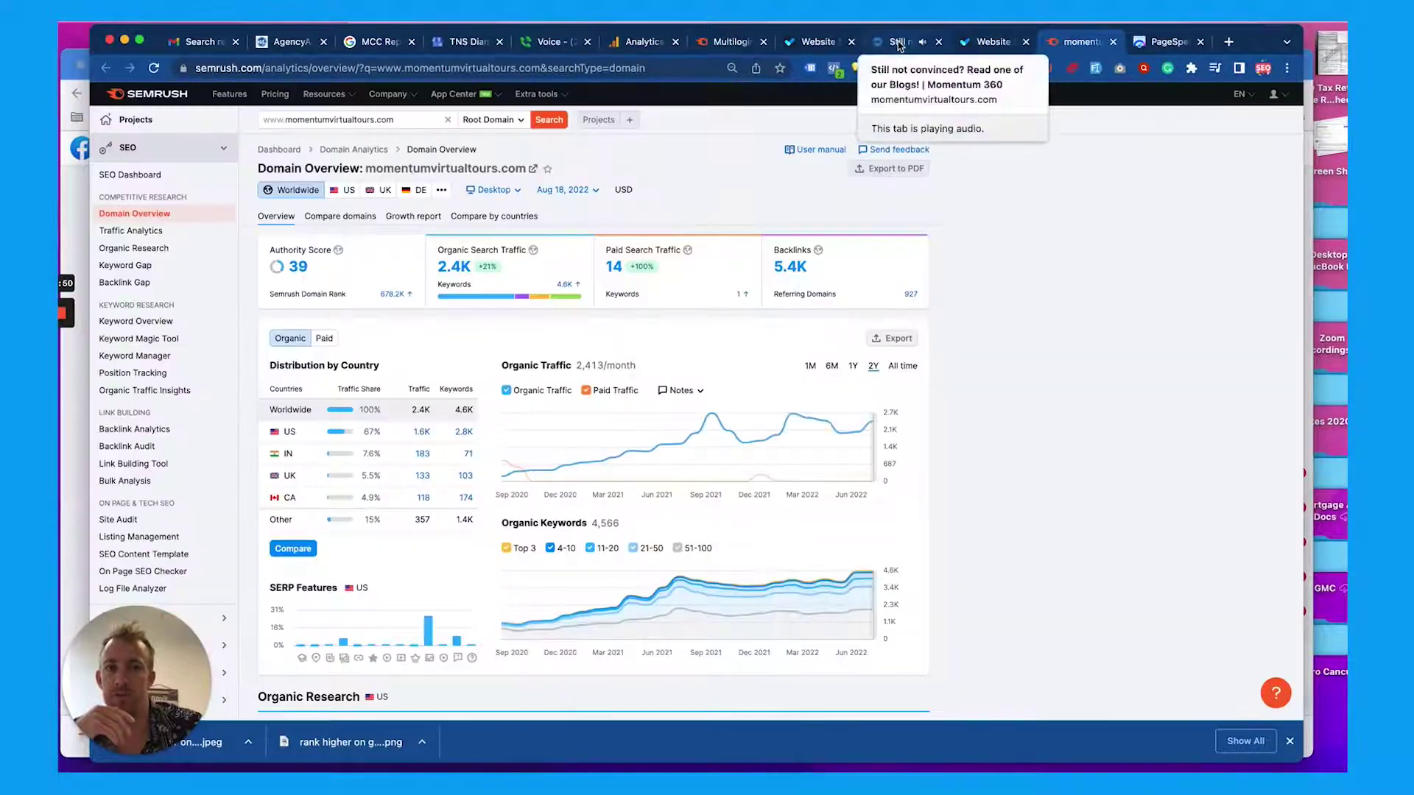
pyautogui.click(896, 42)
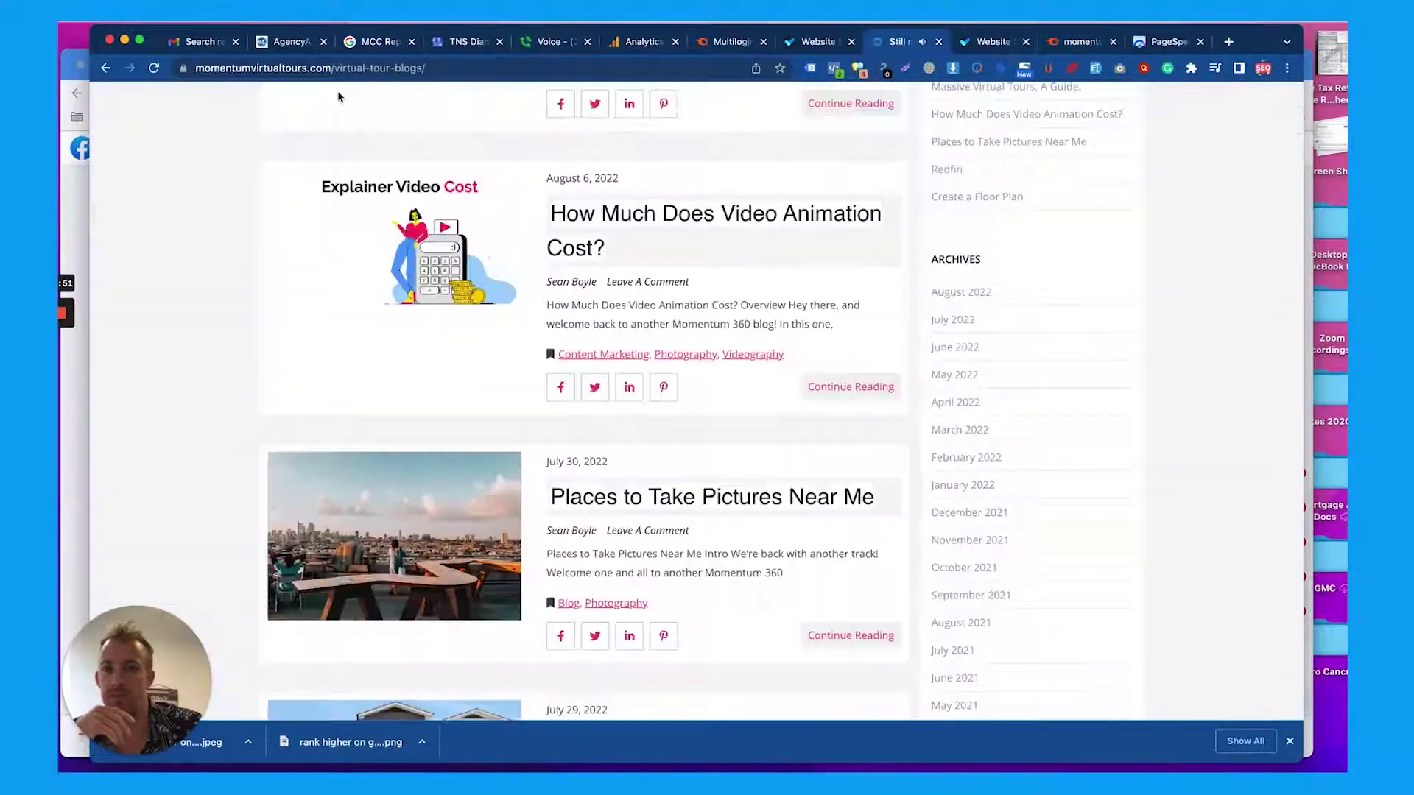
pyautogui.click(330, 65)
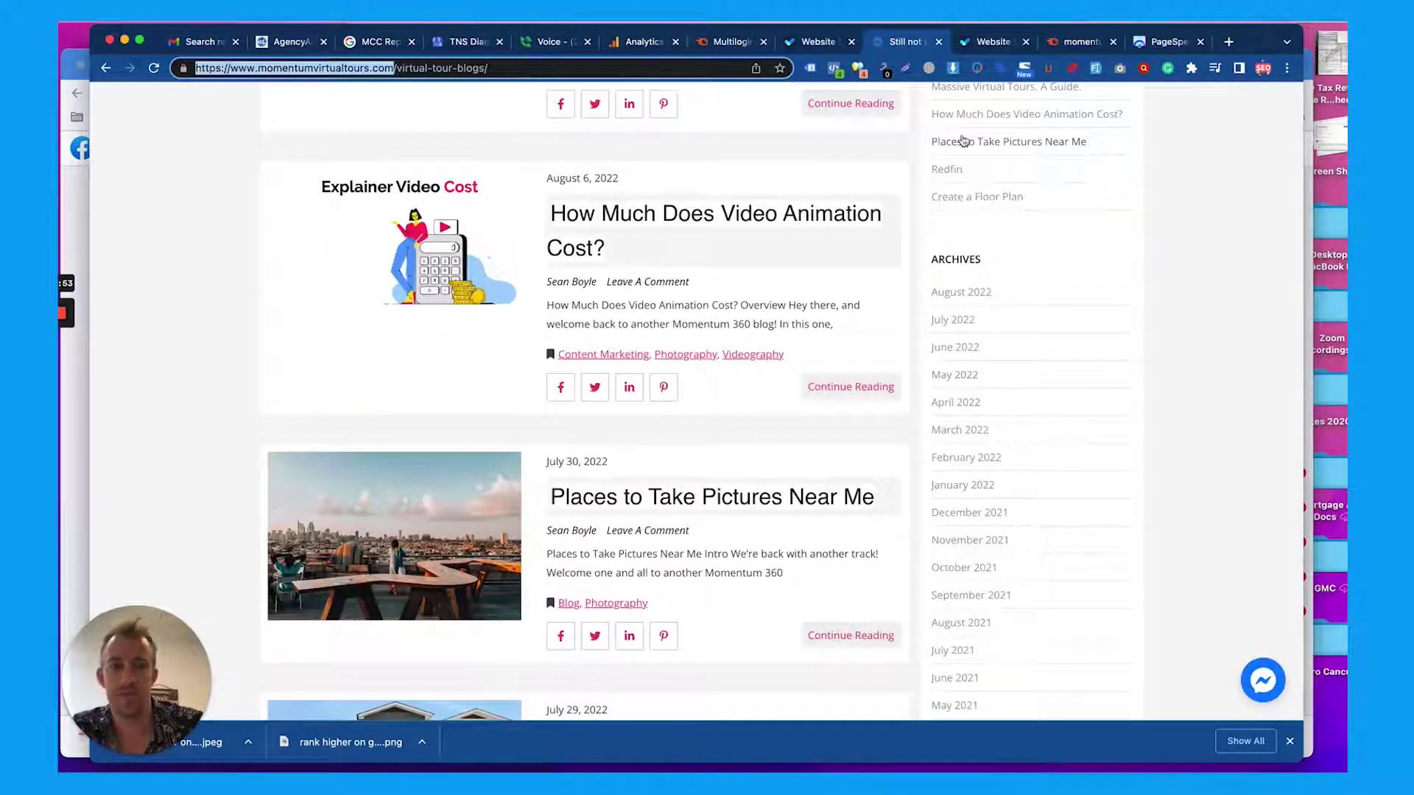
pyautogui.click(990, 45)
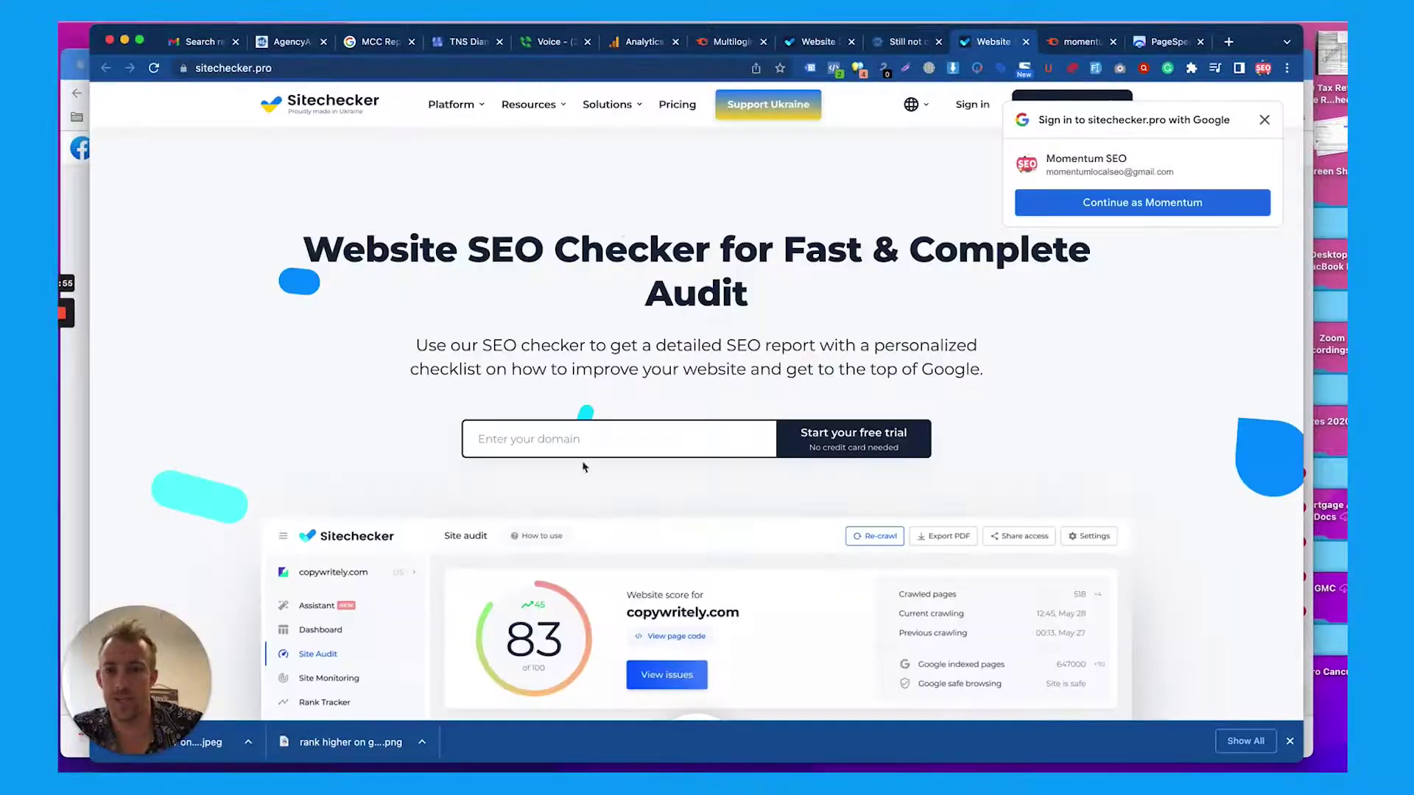
pyautogui.click(582, 454)
pyautogui.write('https://www.momentumvirtualtours.com/')
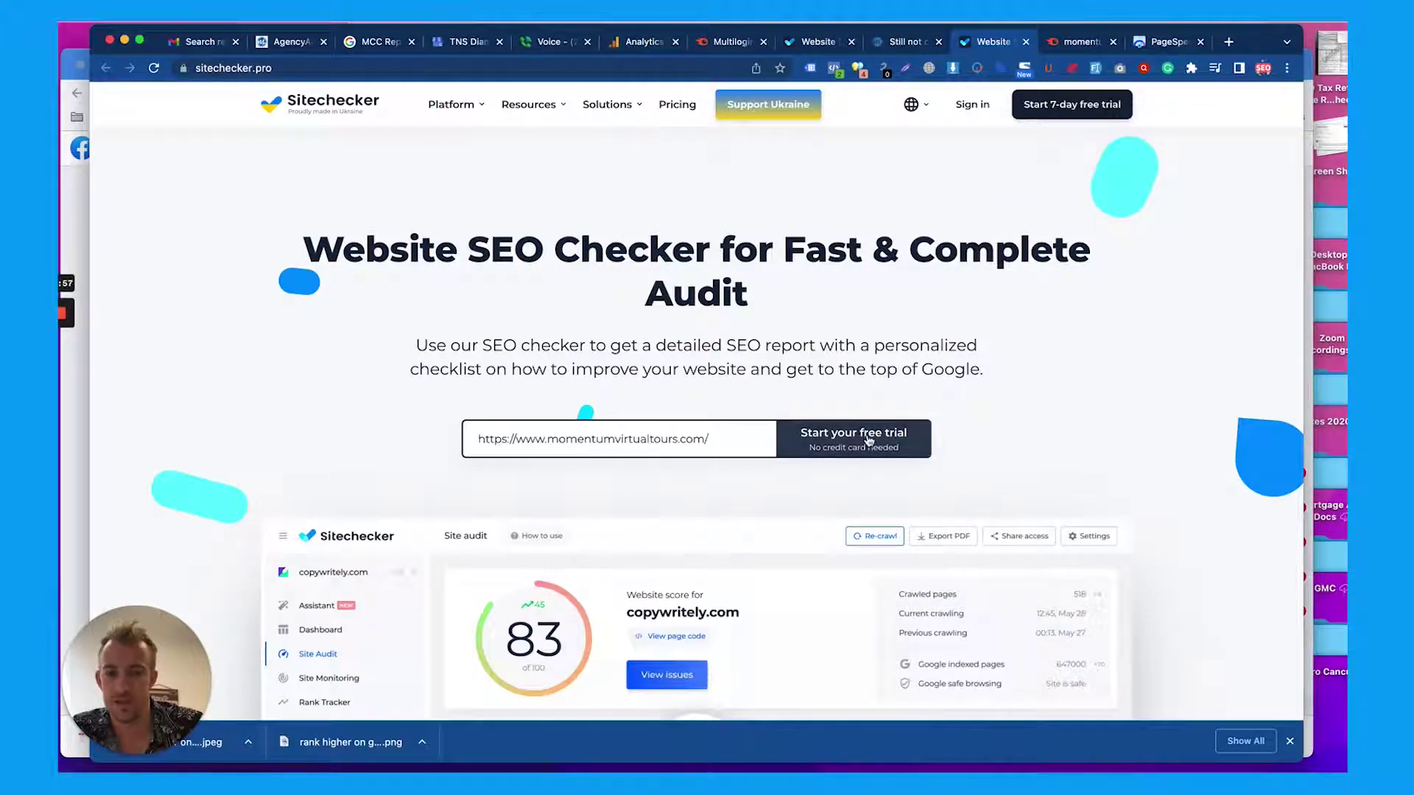
pyautogui.click(1069, 44)
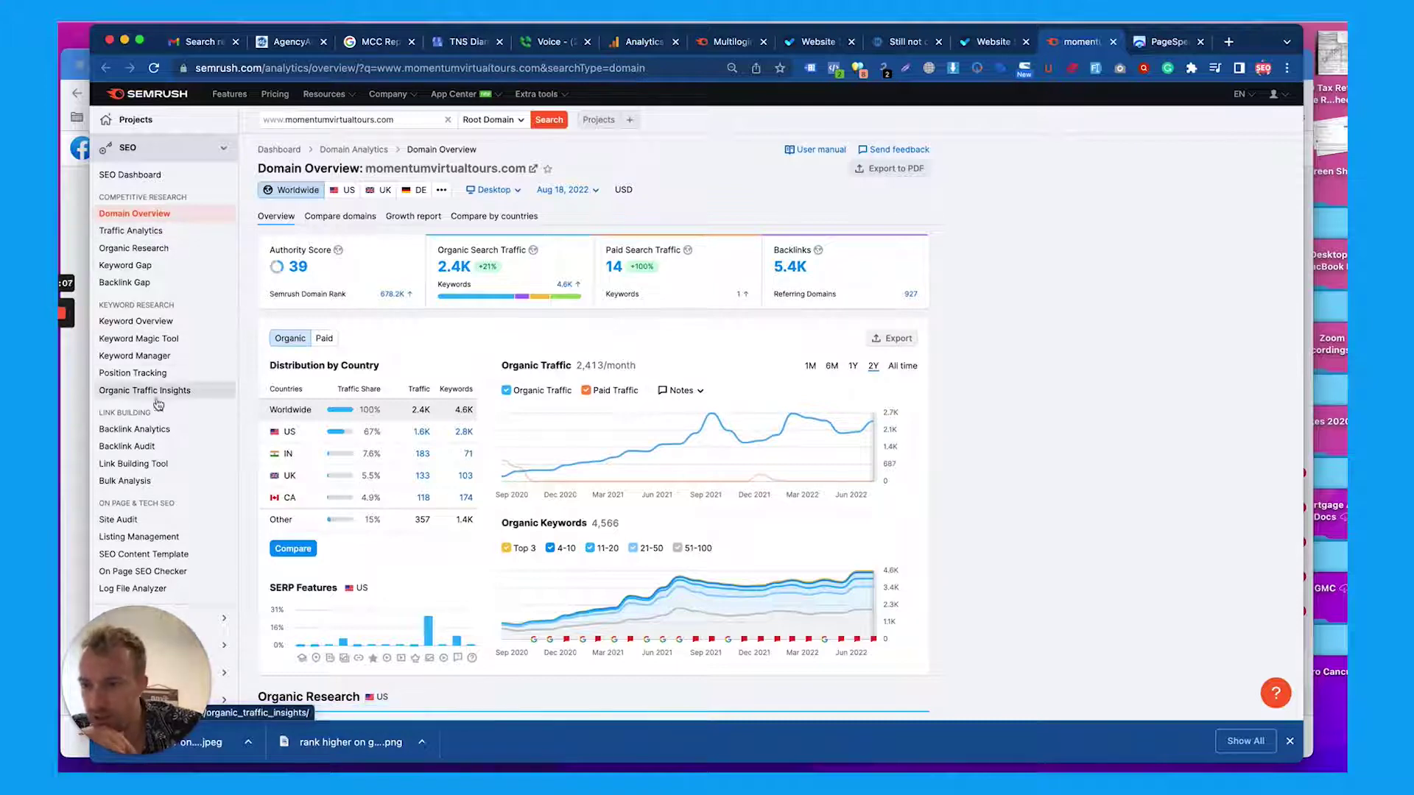
# Open Site Audit and load the 432 errors for the Momentum 360 project
pyautogui.scroll(-2, 143, 438)
pyautogui.click(121, 428)
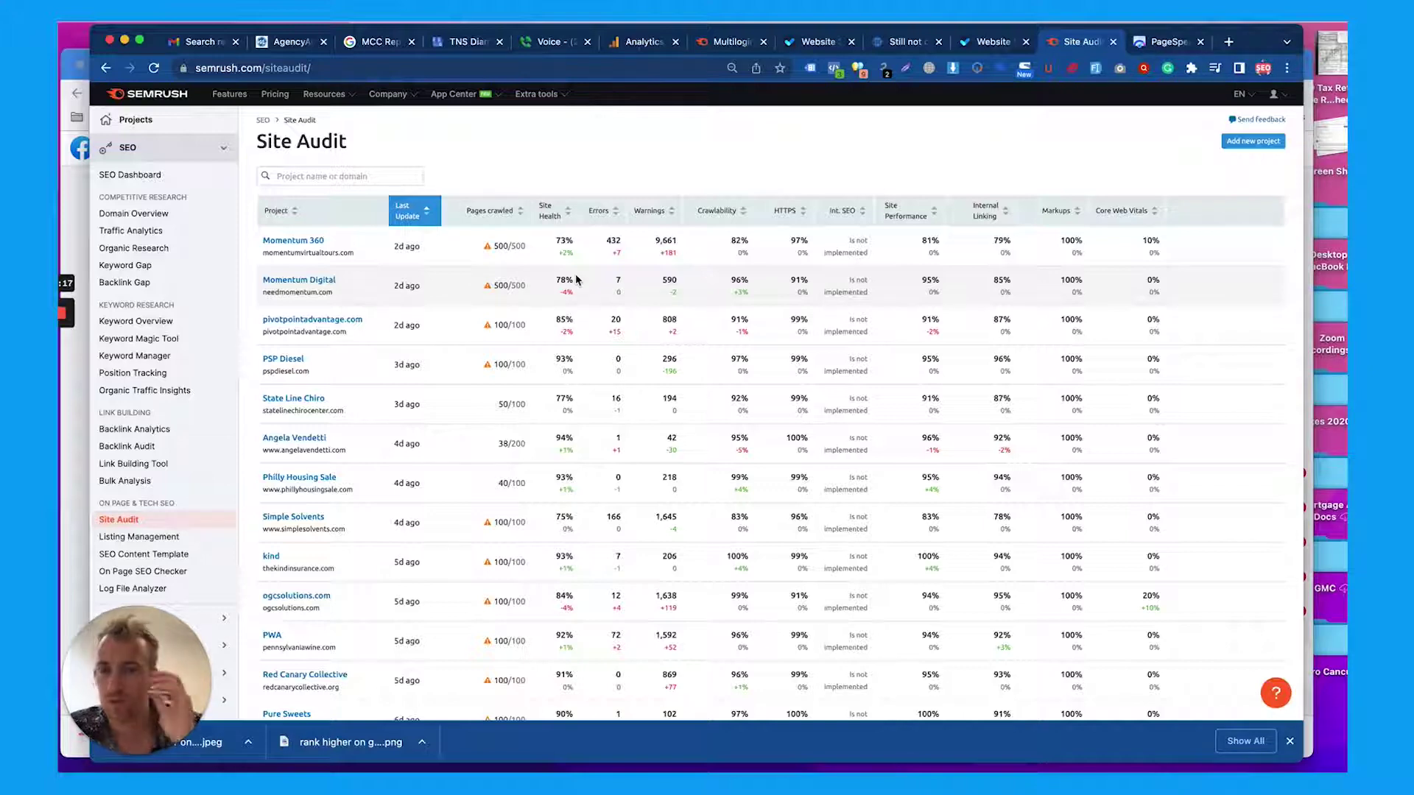
pyautogui.scroll(-1, 578, 280)
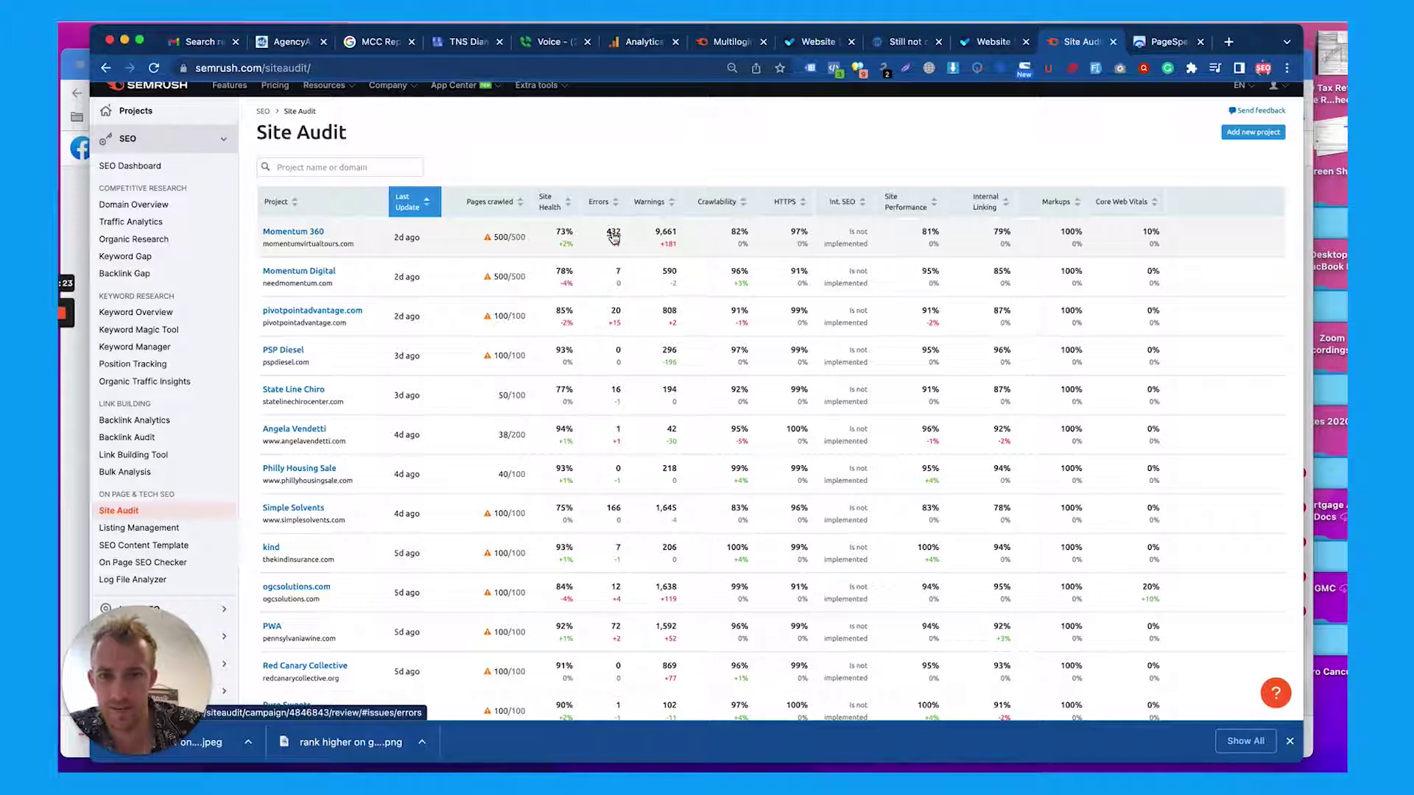
pyautogui.click(613, 234)
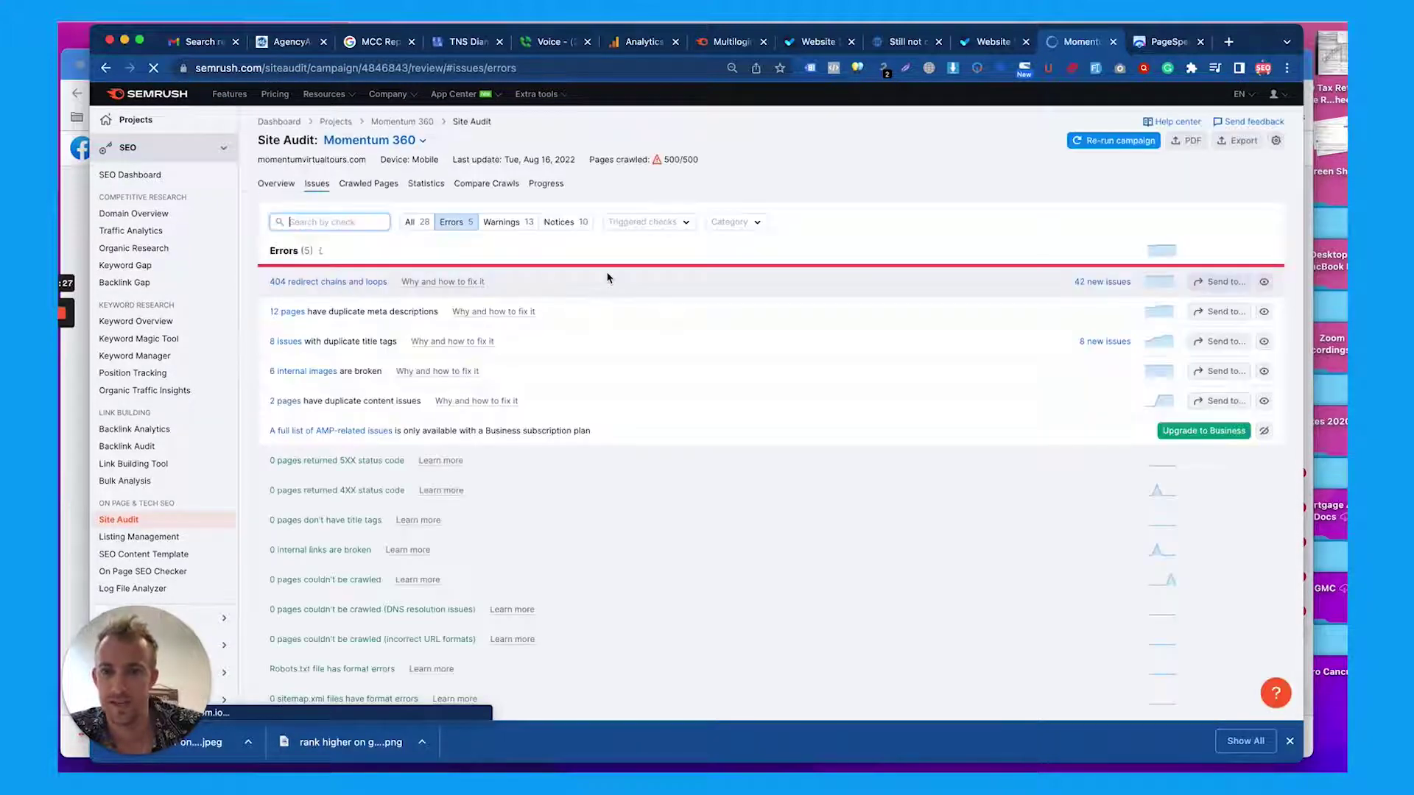
# Scroll through Momentum 360's audit errors, then switch to its 13 warnings
pyautogui.scroll(-1, 607, 278)
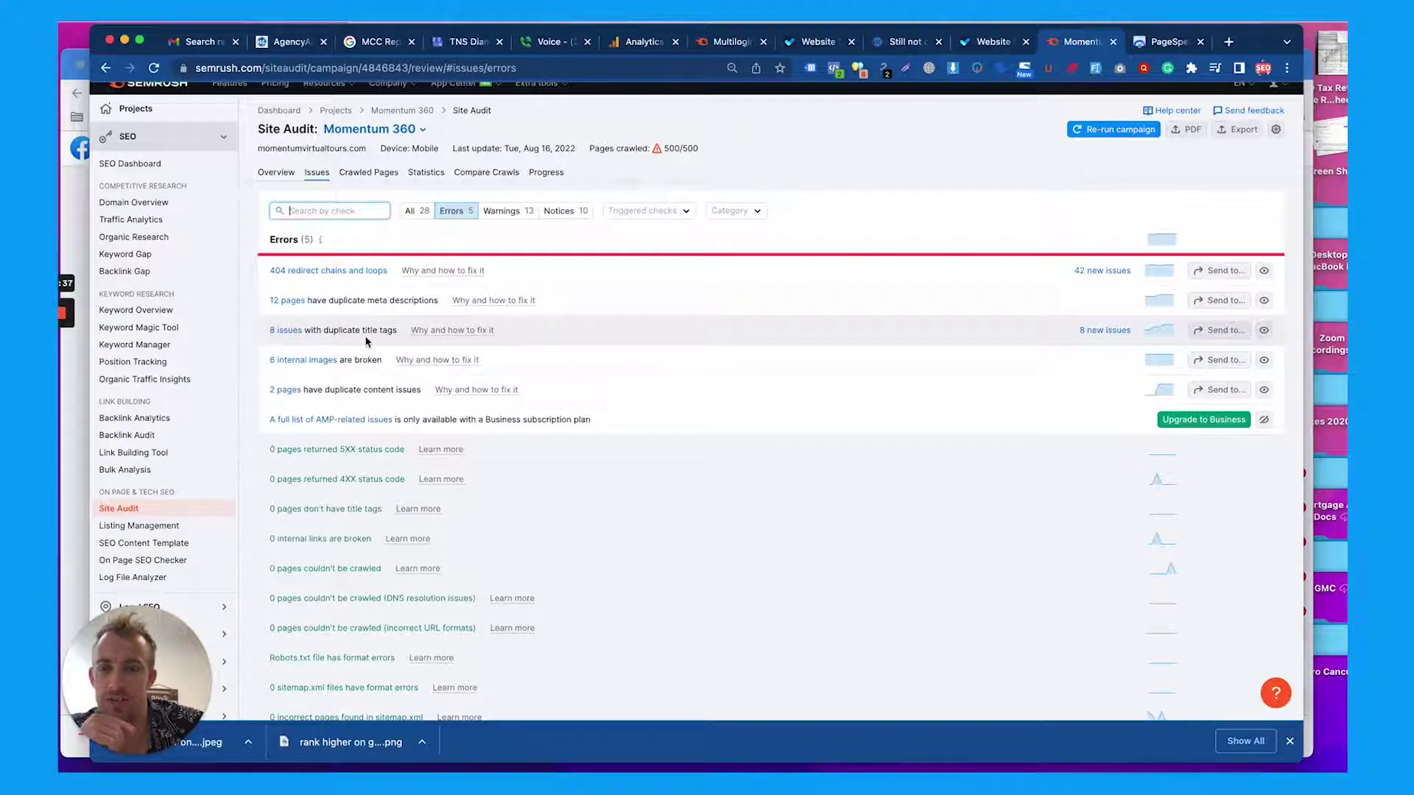
pyautogui.scroll(-1, 341, 386)
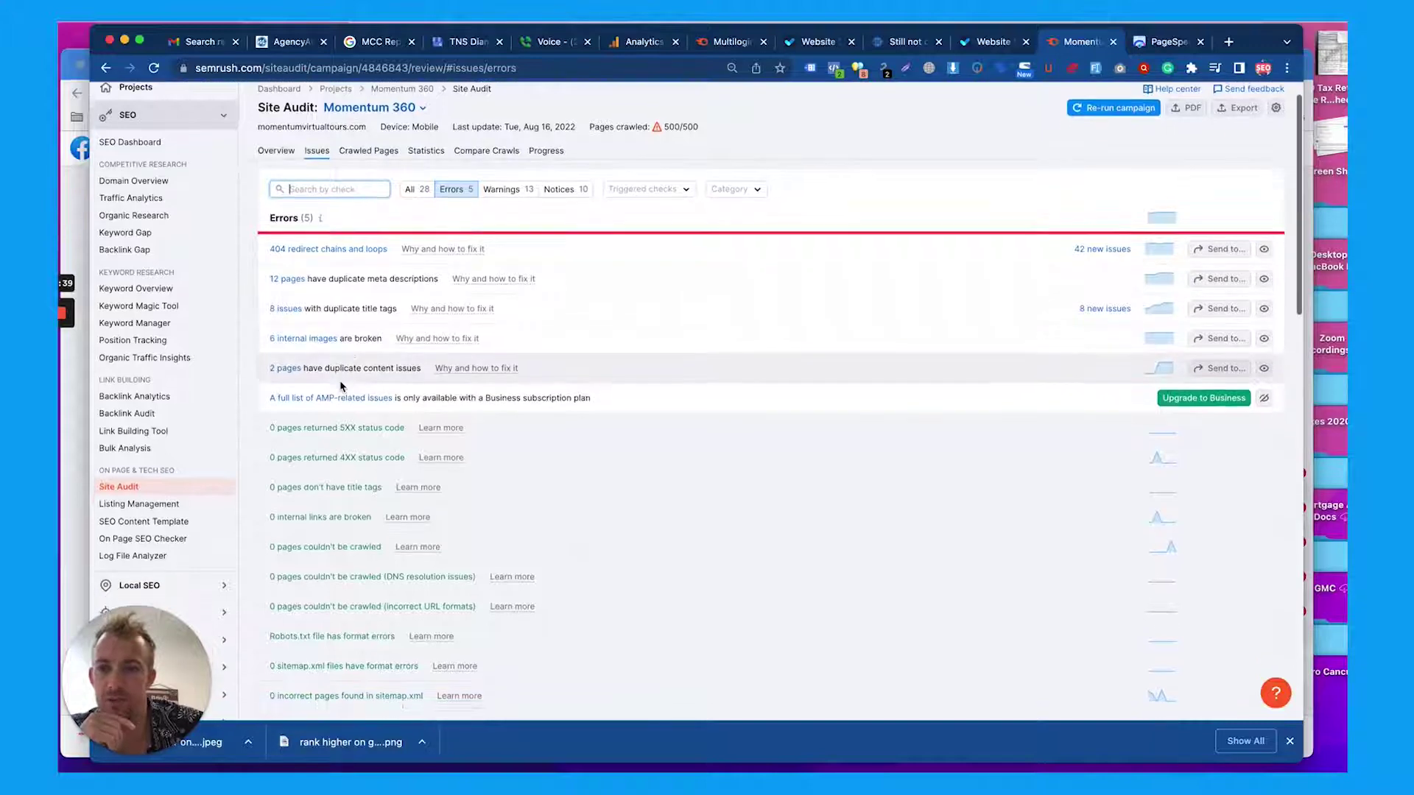
pyautogui.scroll(-6, 340, 385)
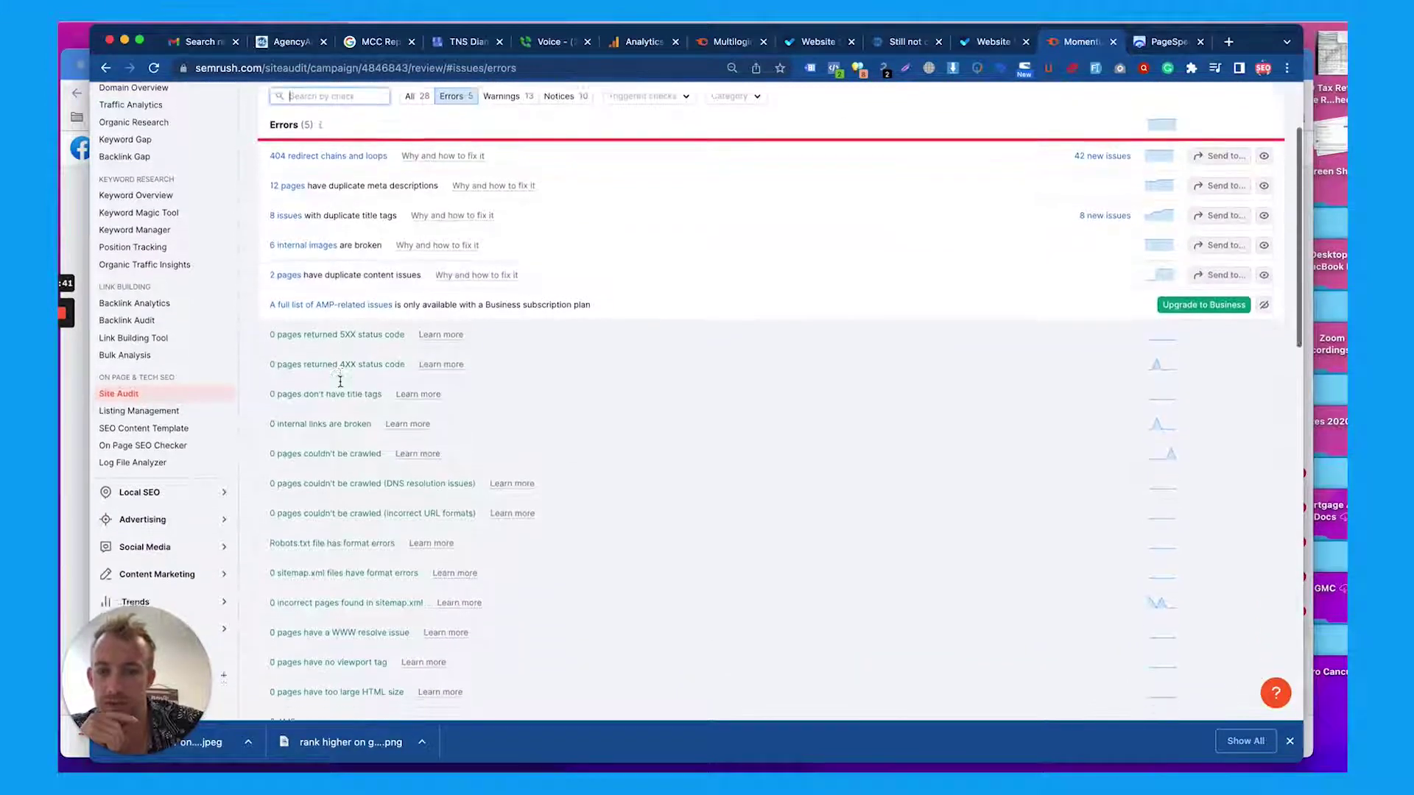
pyautogui.scroll(-5, 338, 382)
pyautogui.scroll(15, 339, 382)
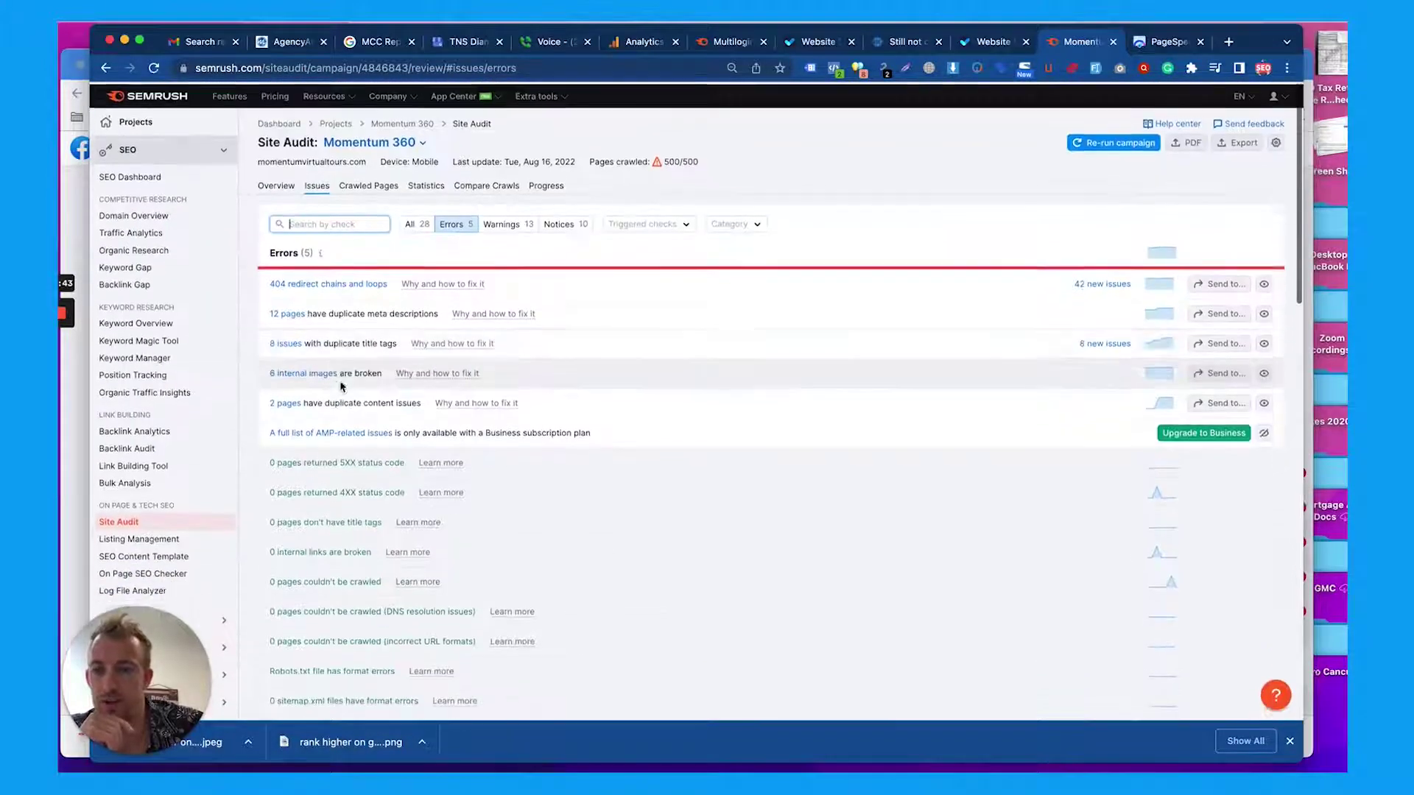
pyautogui.click(503, 222)
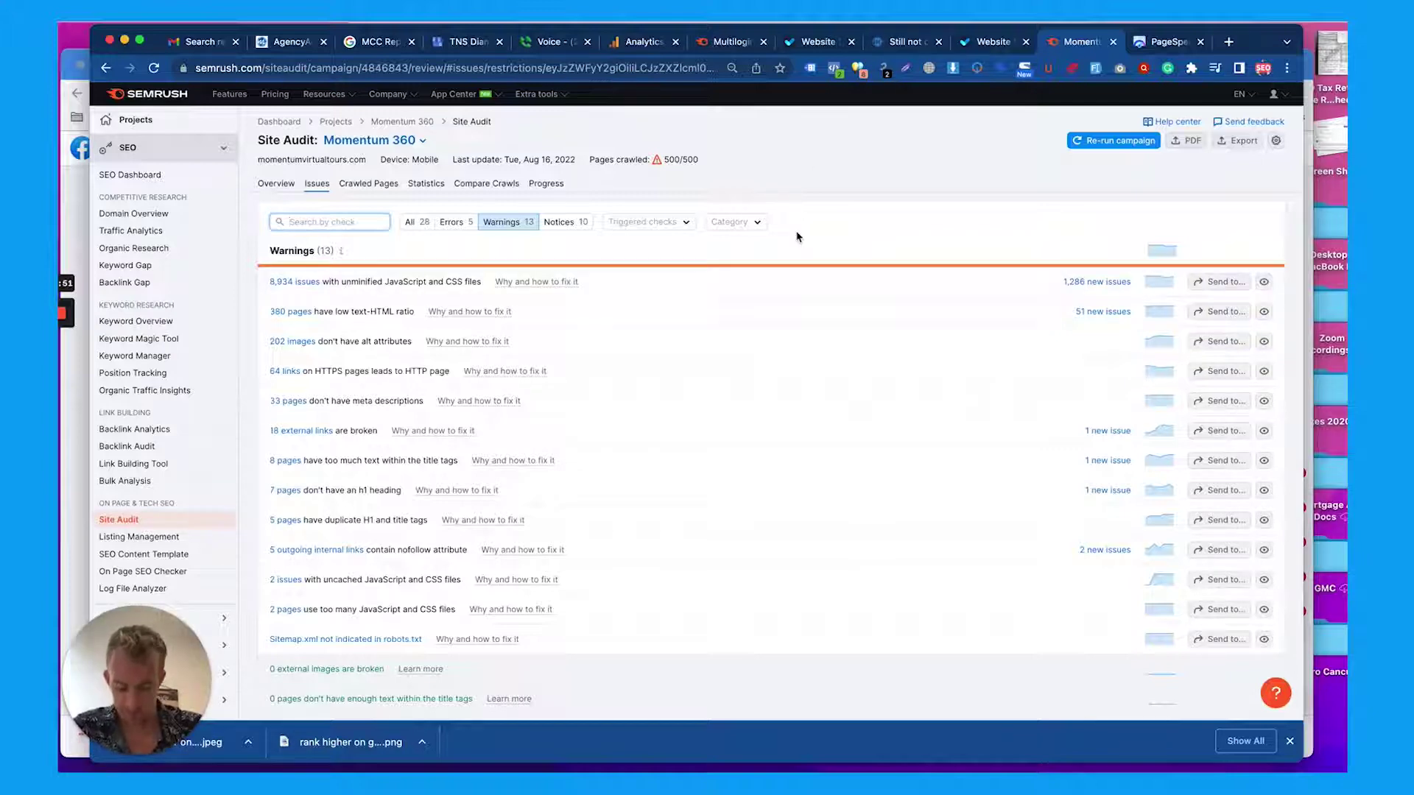
# Return to the blog page tab and scroll through its posts and back to the top
pyautogui.click(877, 44)
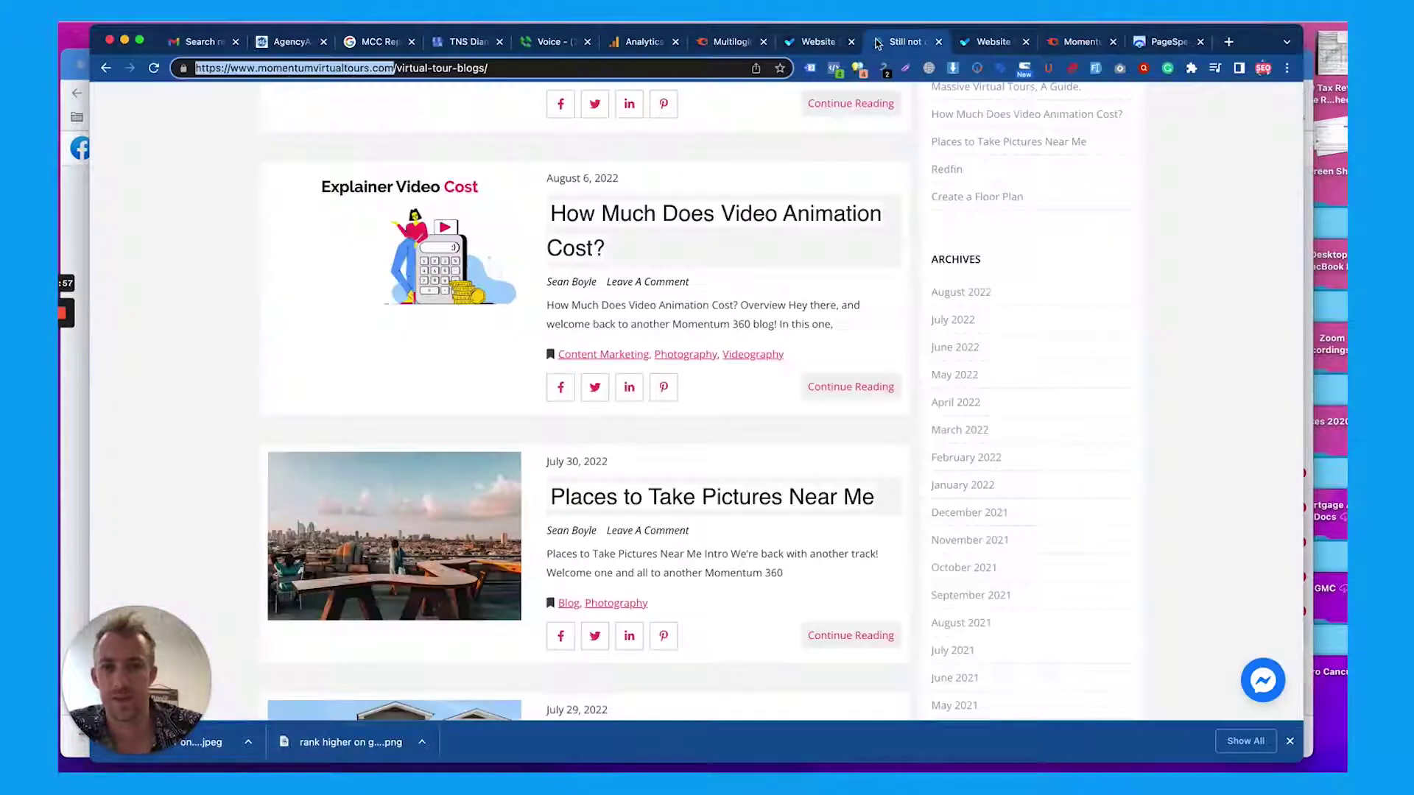
pyautogui.scroll(-13, 692, 252)
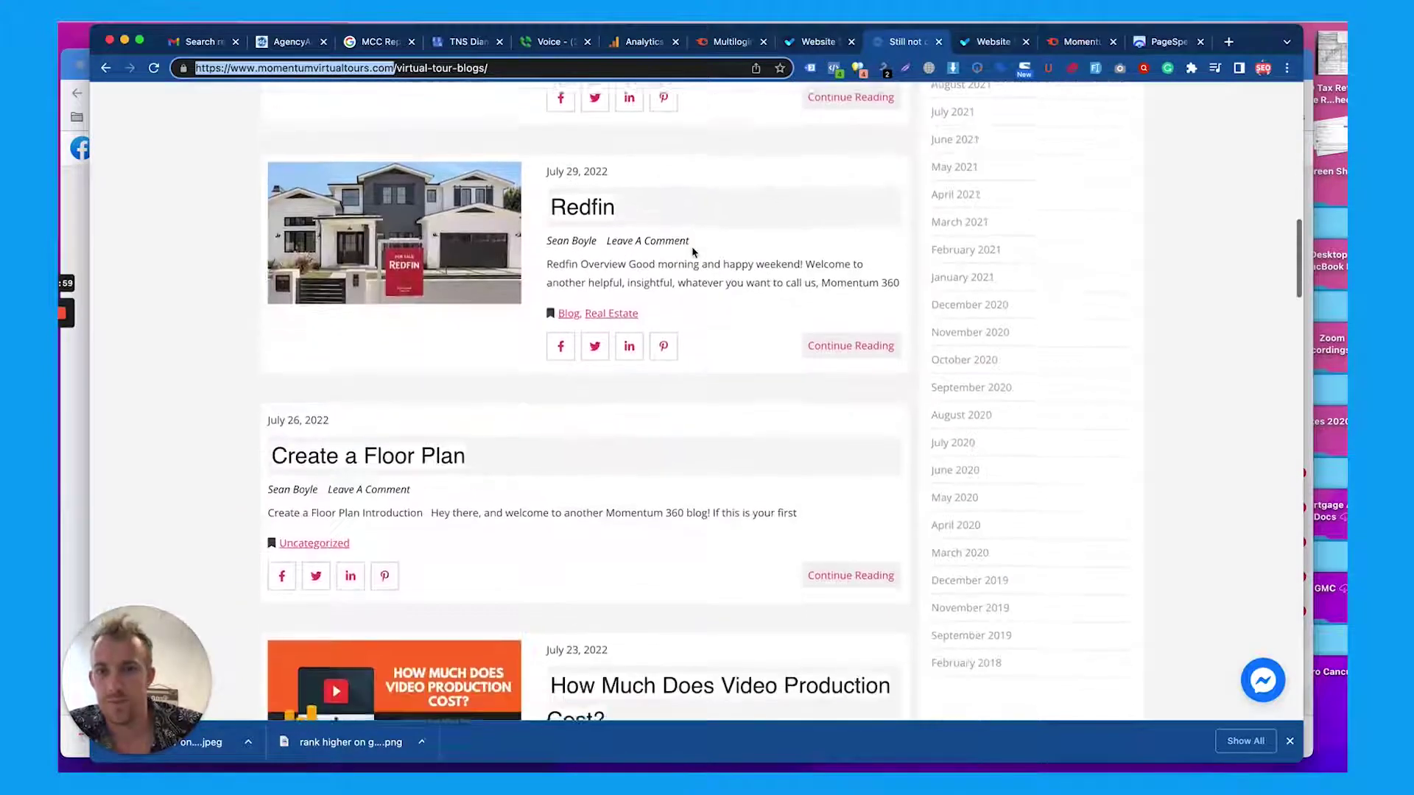
pyautogui.scroll(-3, 692, 253)
pyautogui.scroll(20, 692, 253)
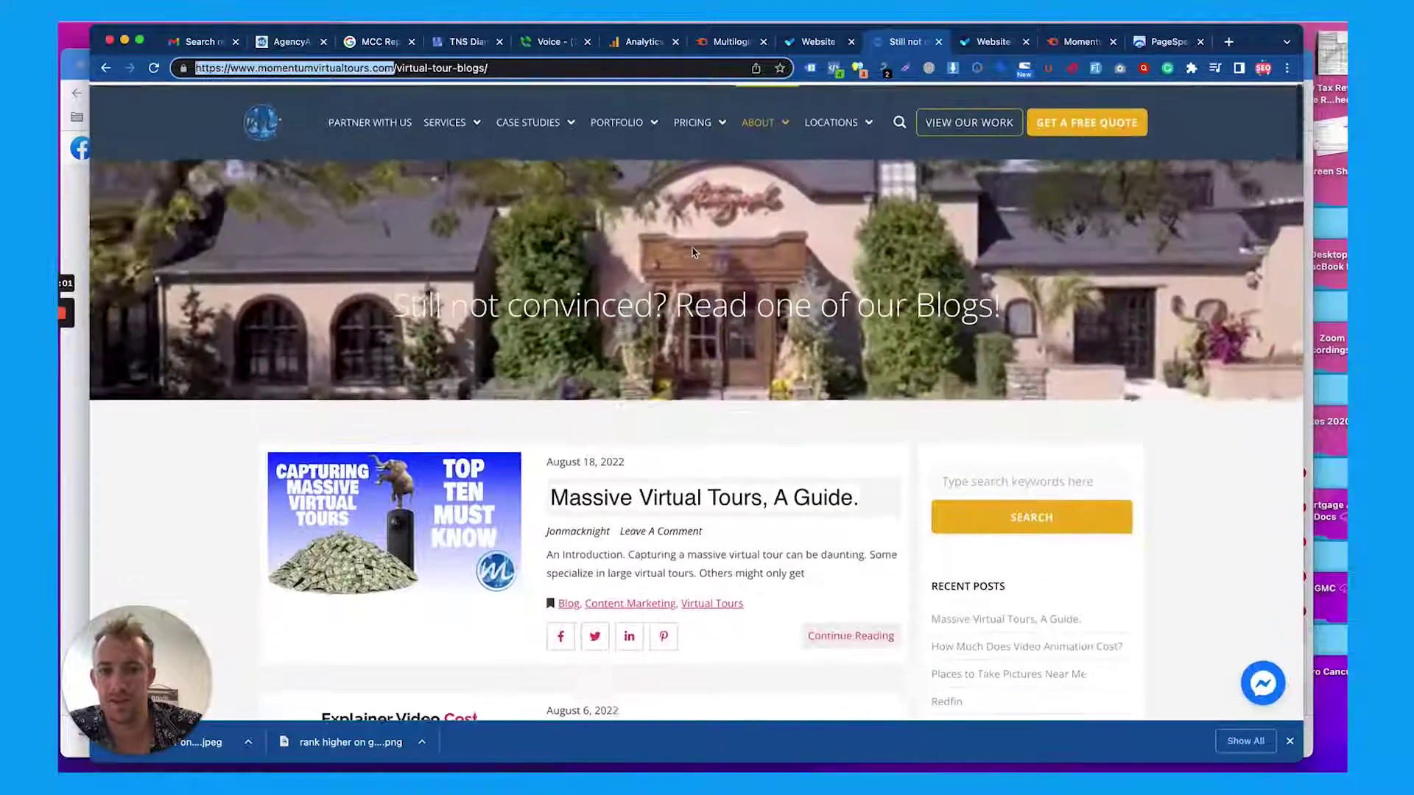
pyautogui.scroll(-2, 692, 253)
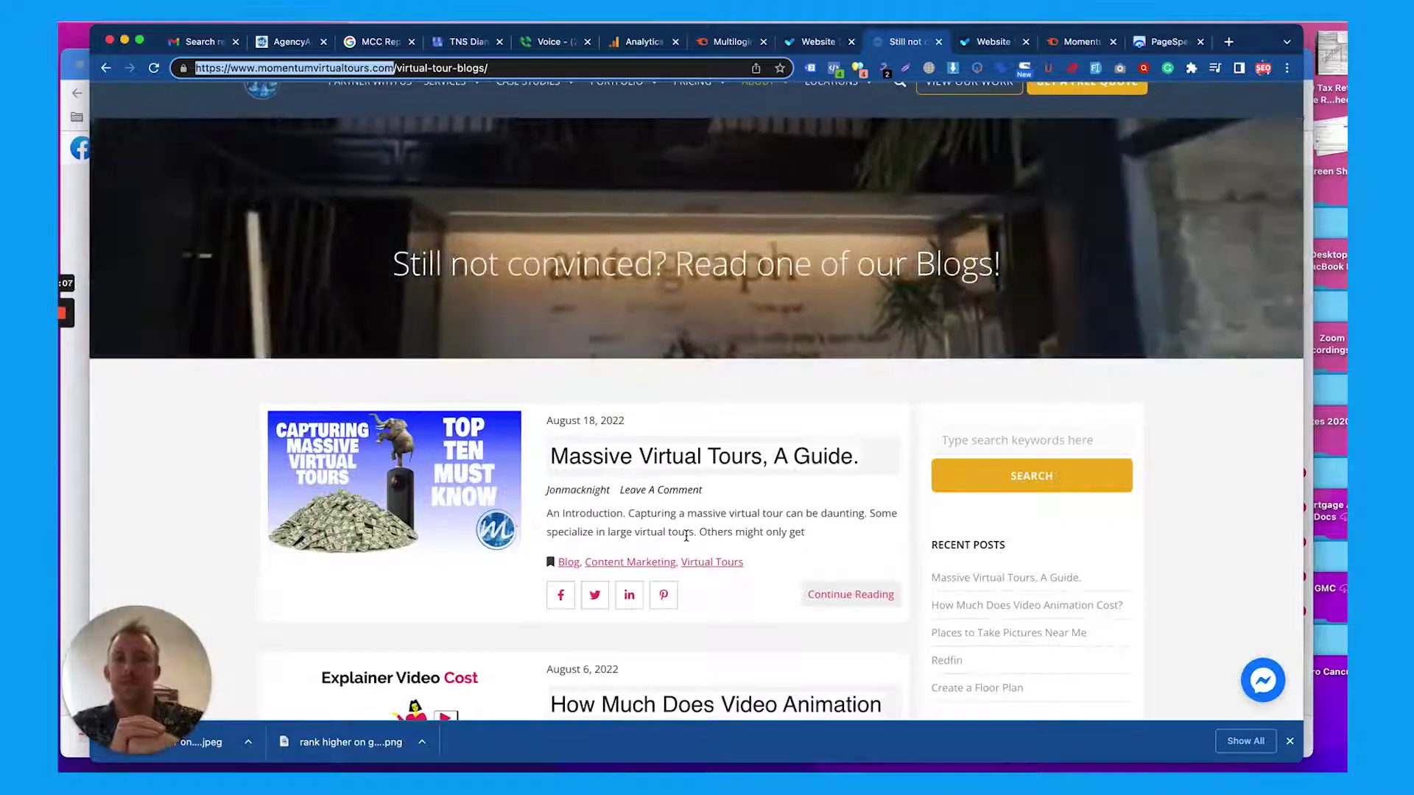
pyautogui.scroll(2, 686, 537)
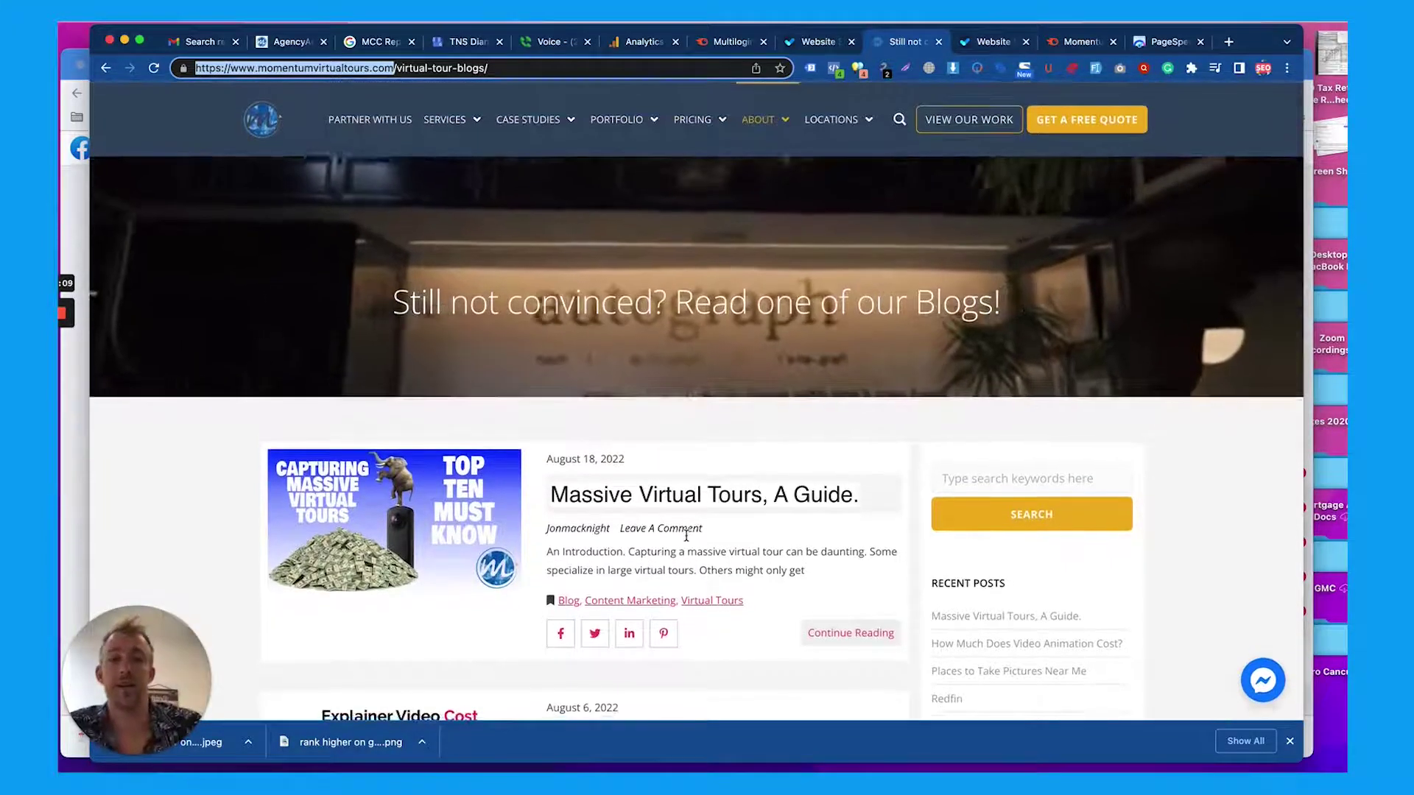